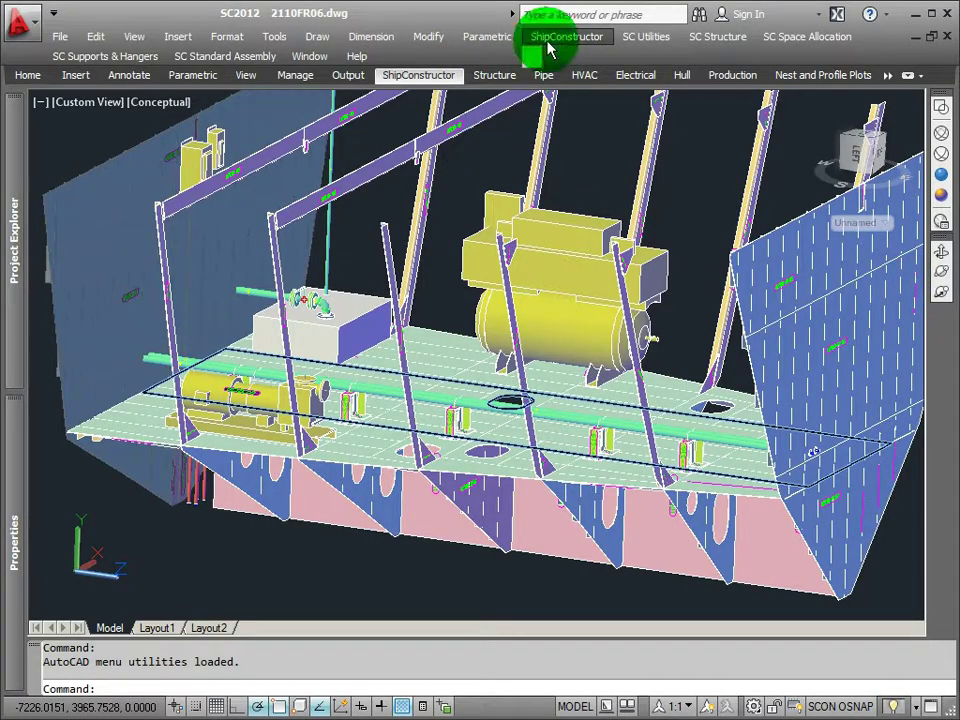
Open the Standard Assembly Catalog in ShipConstructor Manager
click(566, 37)
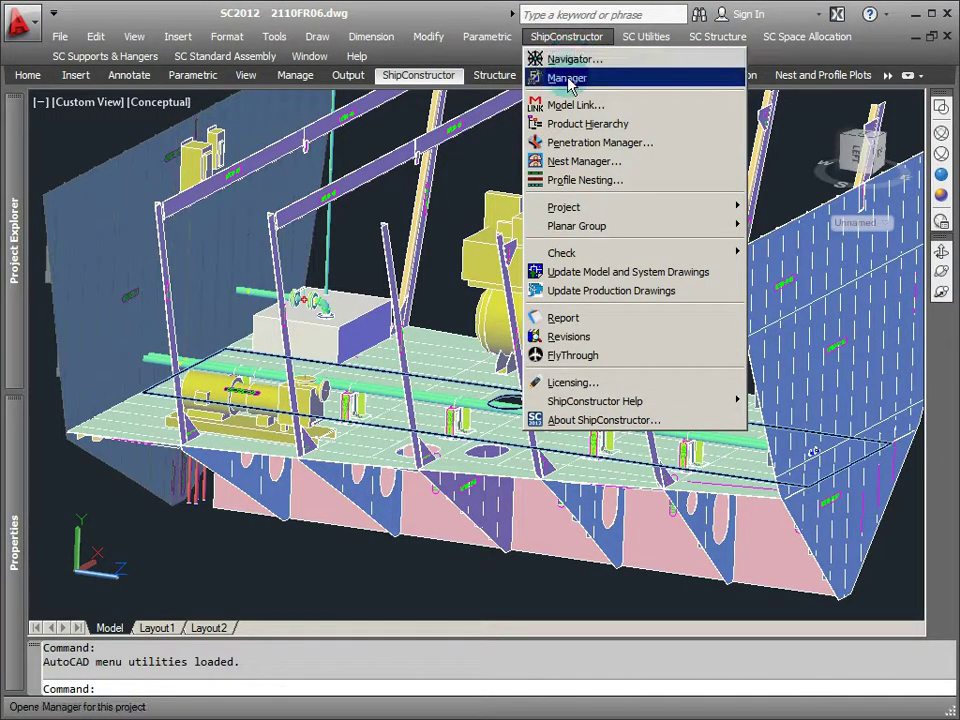
click(568, 79)
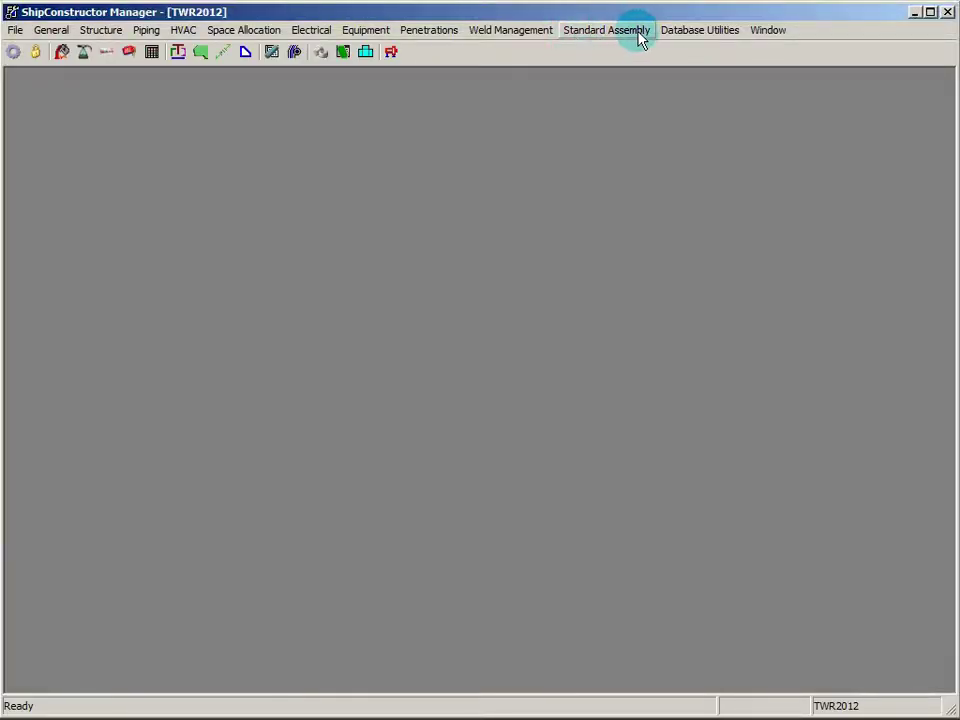
click(640, 32)
click(647, 47)
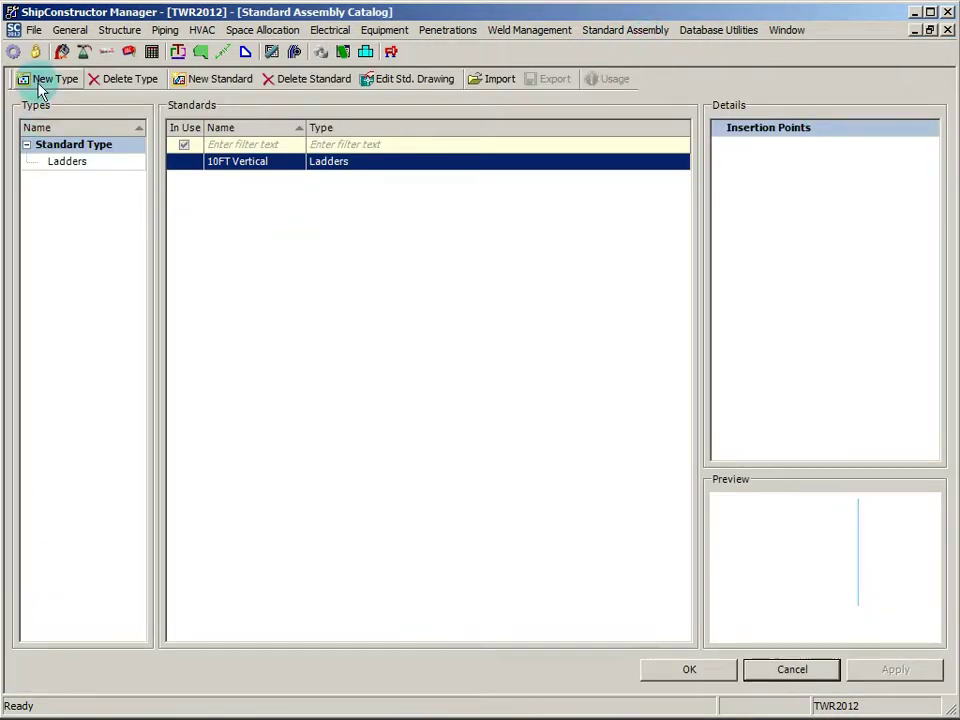
Open the standard drawing of the 10FT Vertical ladder in the Ladders type for editing
click(82, 147)
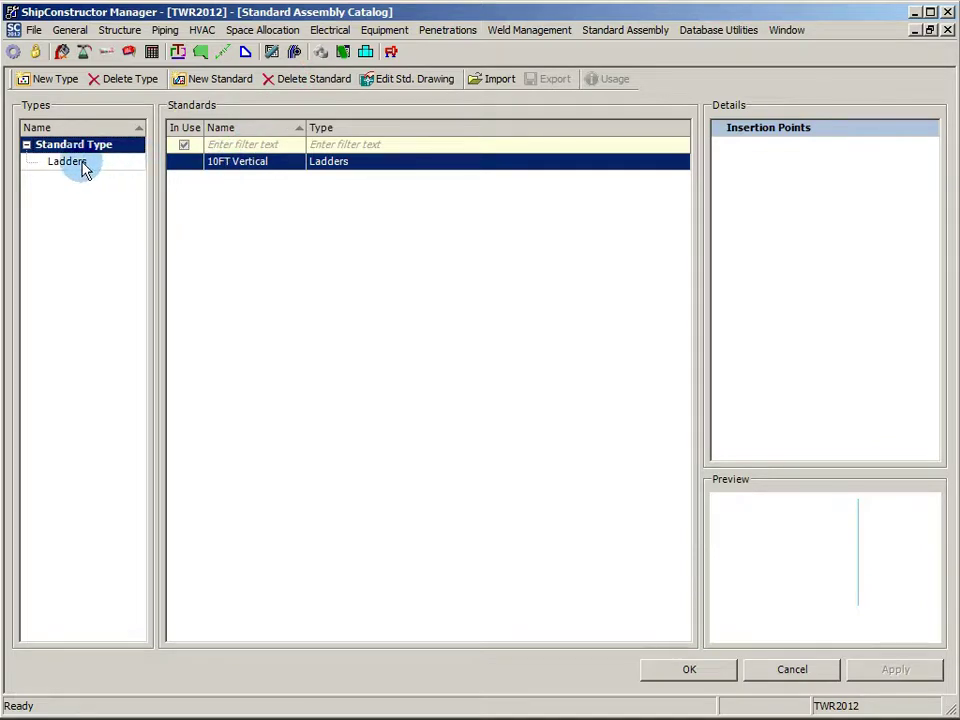
click(79, 163)
click(231, 163)
click(392, 84)
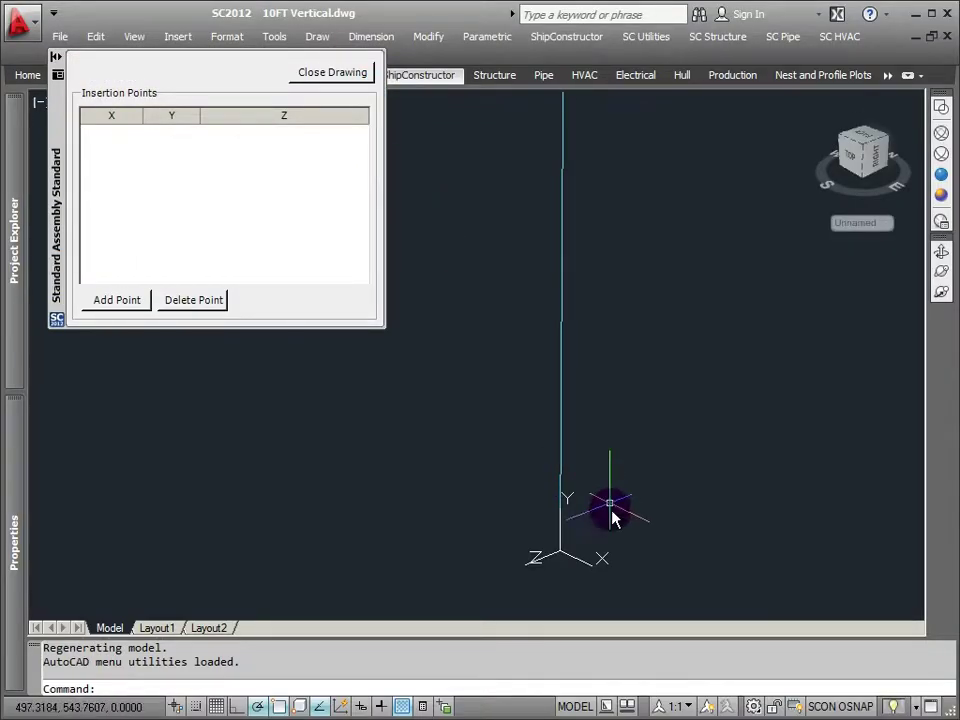
Create a stiffener on the vertical guide line to form the first ladder rail, without attaching it to any plate part
click(615, 514)
click(458, 198)
key(Return)
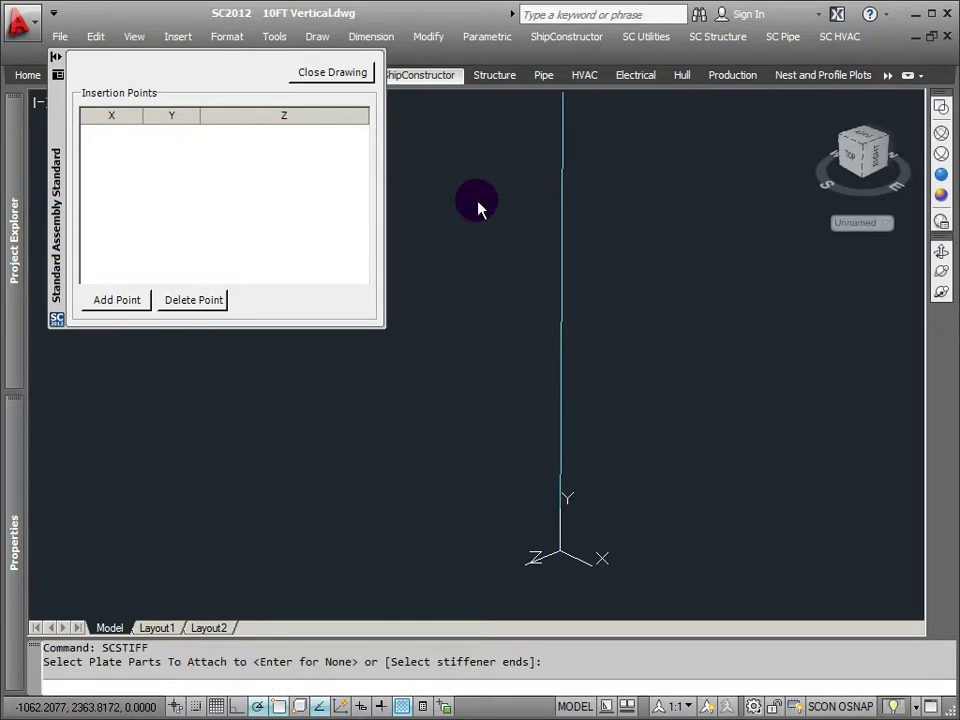
key(Return)
click(742, 535)
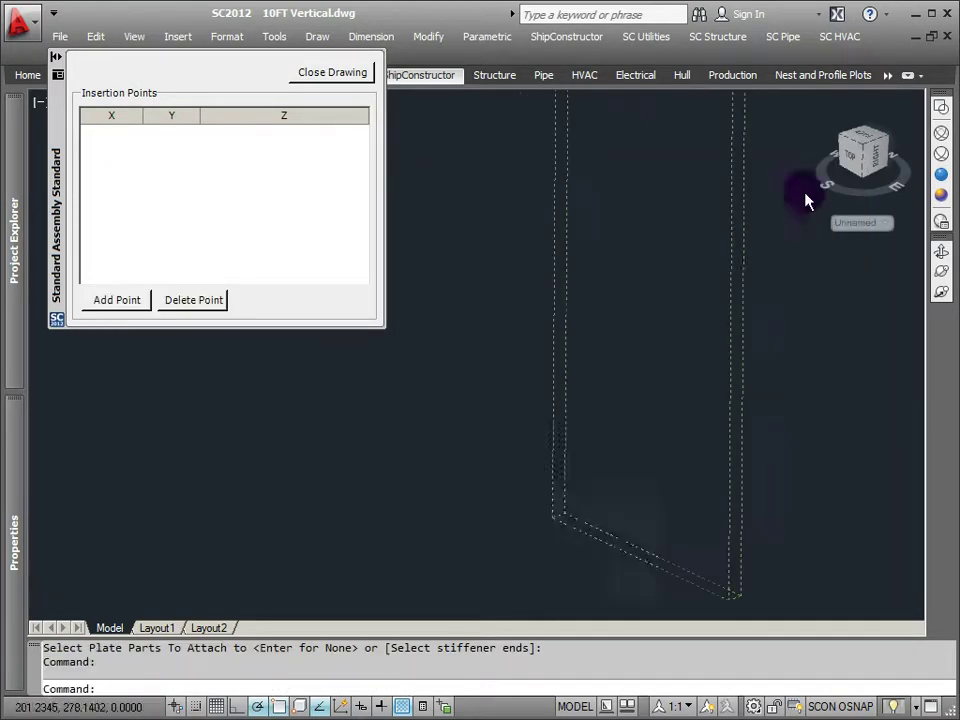
Copy the rail sideways by 610 to make the ladder's second rail
click(639, 454)
text(610)
key(Return)
key(Escape)
Draw a line between the midpoints of the two rails' bottom ends
text(l)
key(Return)
click(793, 370)
right_click(583, 377)
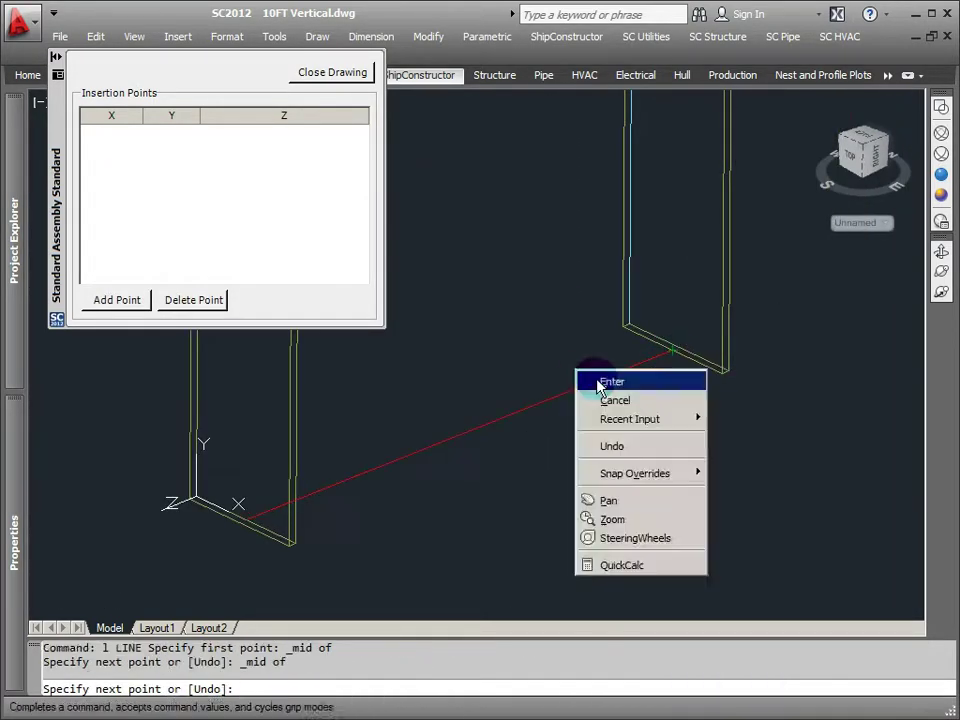
click(594, 379)
Array the rung line up the rails to their tops in 12 rows and 1 column, and explode the array into separate lines
text(arra)
key(Return)
text(r)
key(Return)
text(12)
key(Return)
click(596, 253)
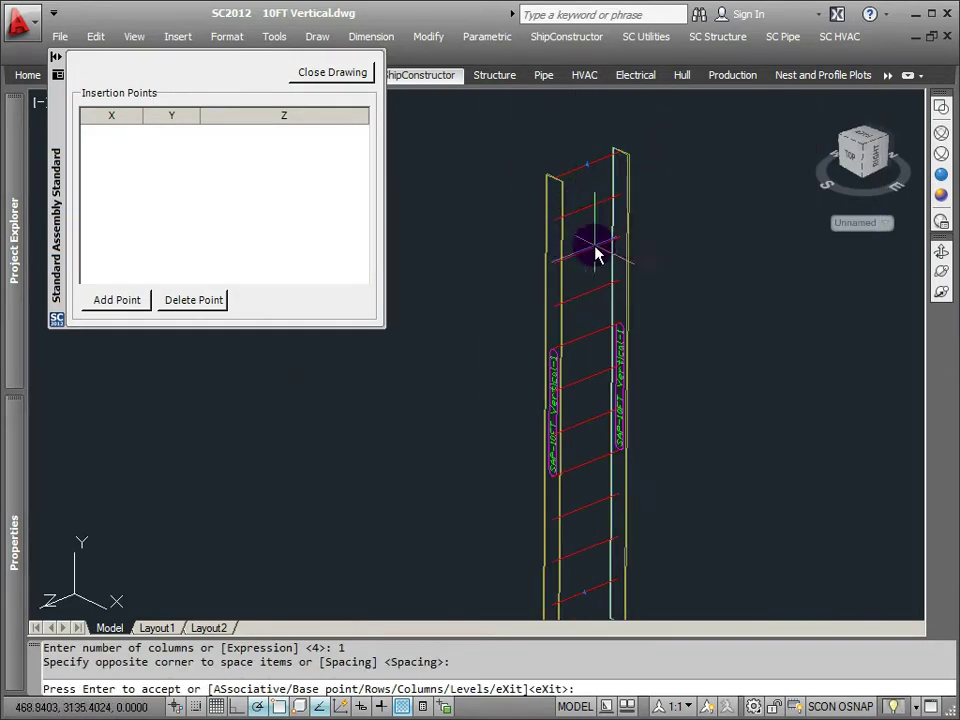
key(Return)
click(579, 210)
text(x)
key(Return)
Create P40-S40 pipe stiffeners on all rung lines except the lowest and highest ones
scroll(578, 311, up, 2)
click(510, 560)
click(668, 155)
text(scstiff)
key(Return)
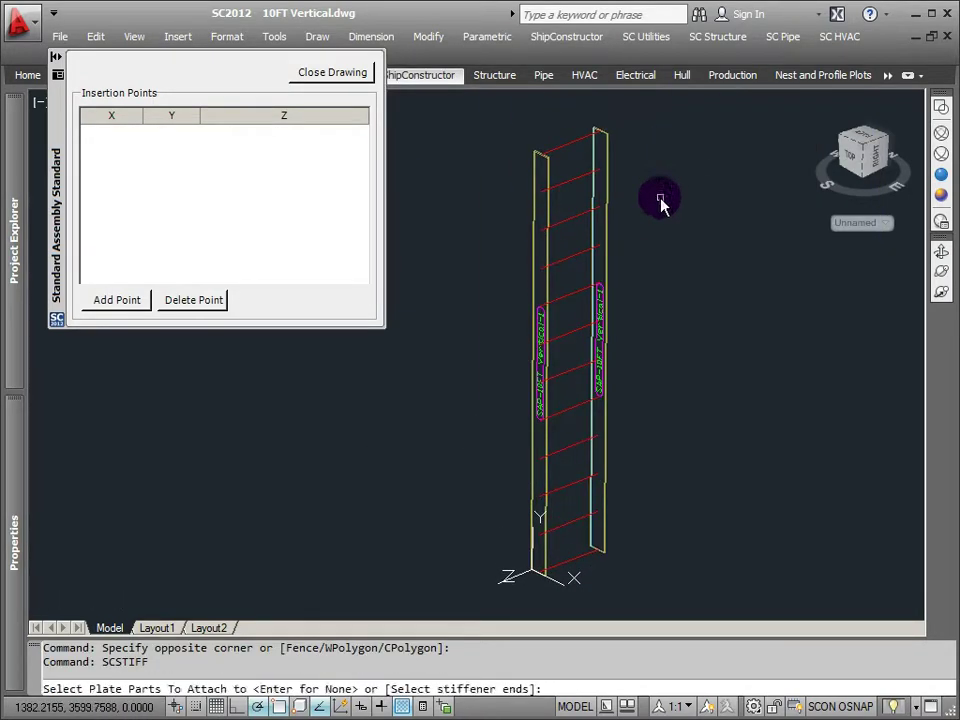
key(Return)
click(490, 250)
click(465, 467)
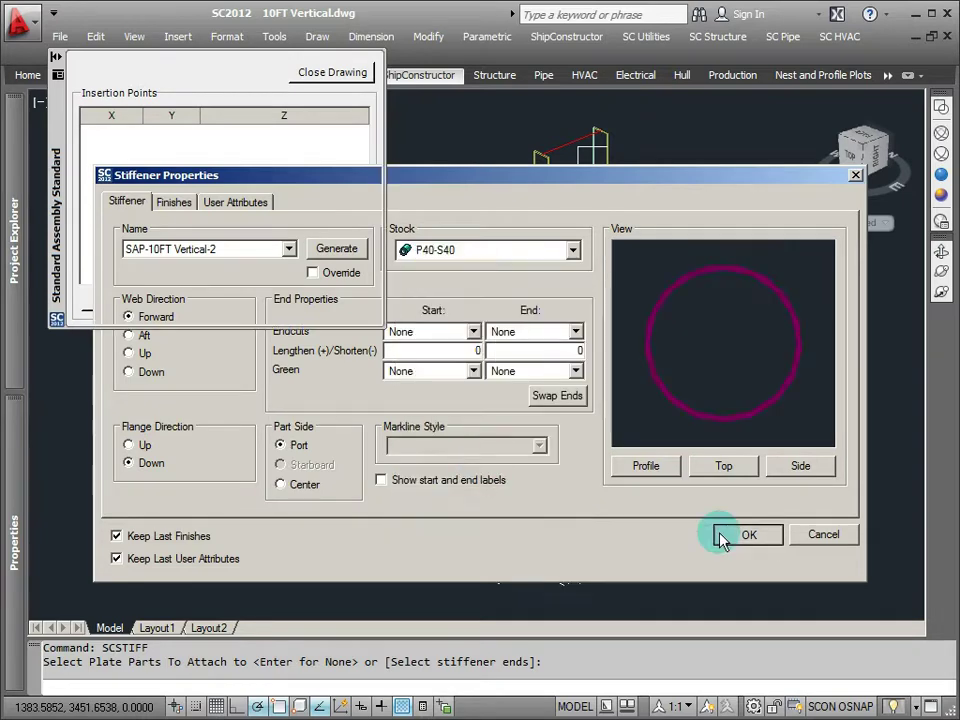
click(722, 536)
Draw a rectangle at the base of the first rail and create a mounting plate from it
scroll(643, 261, down, 5)
scroll(683, 387, up, 5)
text(rectang)
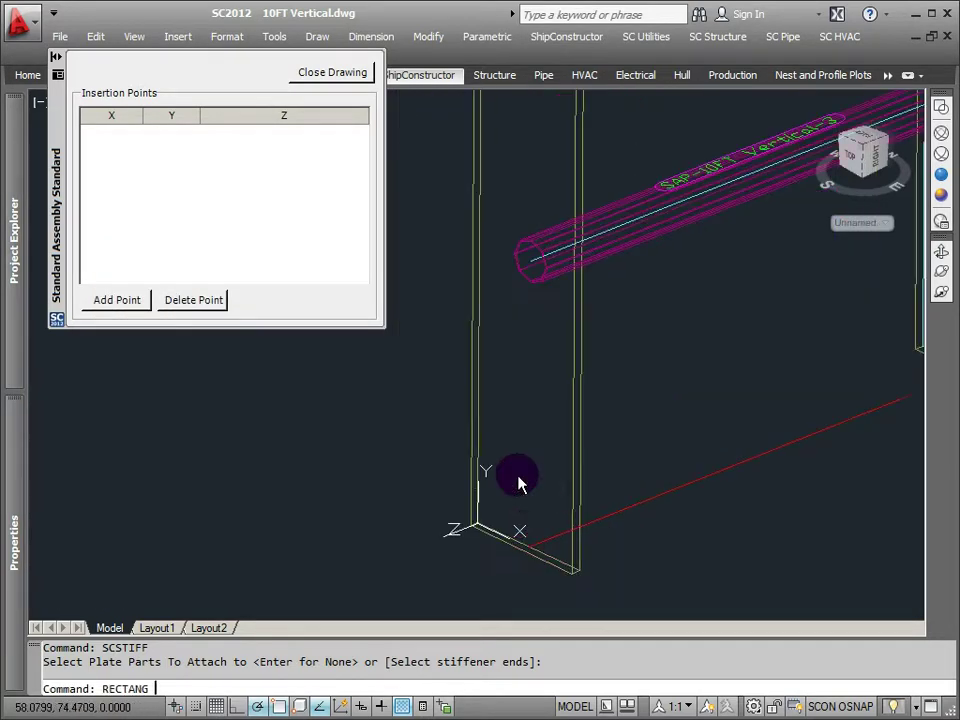
key(Return)
click(579, 578)
click(421, 315)
text(sccreateplate)
key(Return)
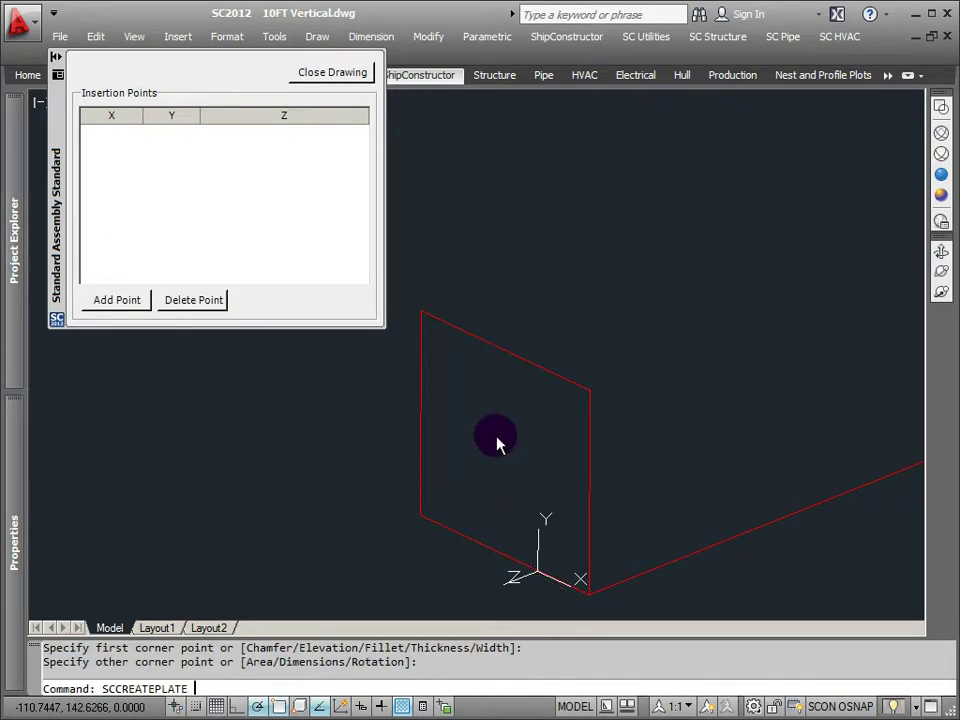
click(514, 465)
Copy the mounting plate to the base of the second rail
click(484, 568)
text(cp)
key(Return)
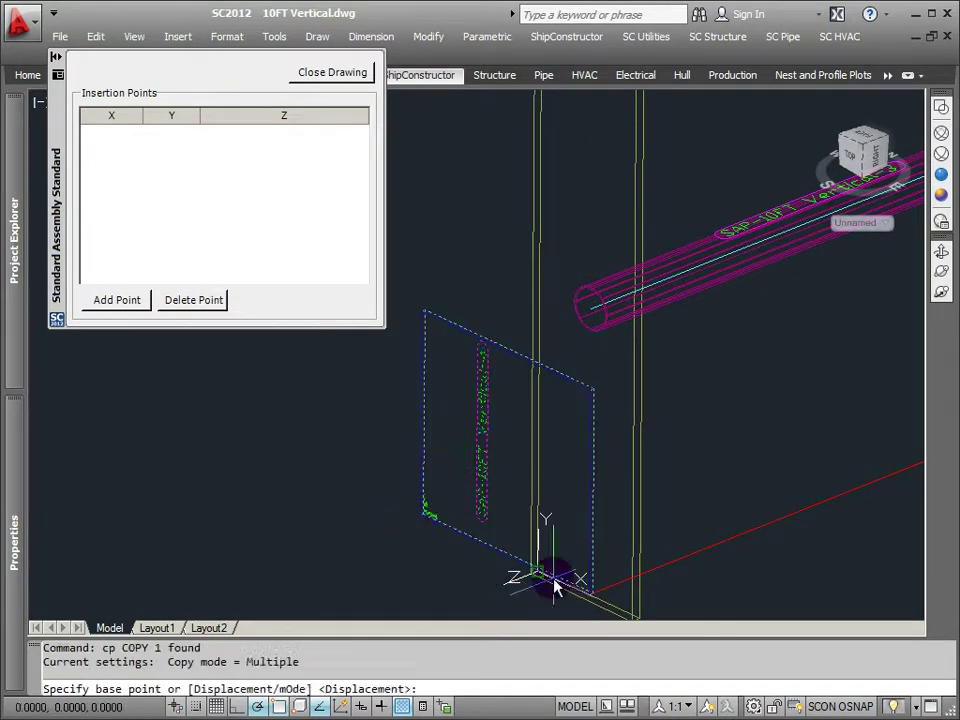
click(551, 581)
click(675, 425)
right_click(681, 422)
click(711, 433)
Copy the mounting plates to the top ends of the rails and erase the two leftover guide lines at the ladder's ends
text(cp)
key(Return)
click(548, 328)
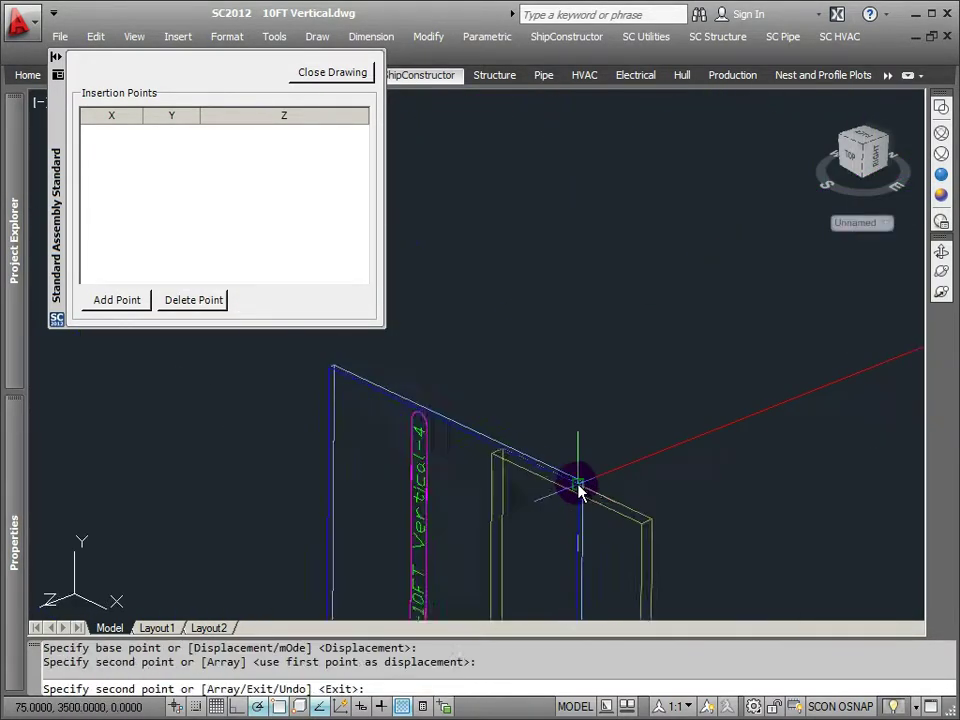
scroll(594, 519, up, 3)
click(594, 519)
key(Return)
scroll(730, 160, down, 5)
key(Delete)
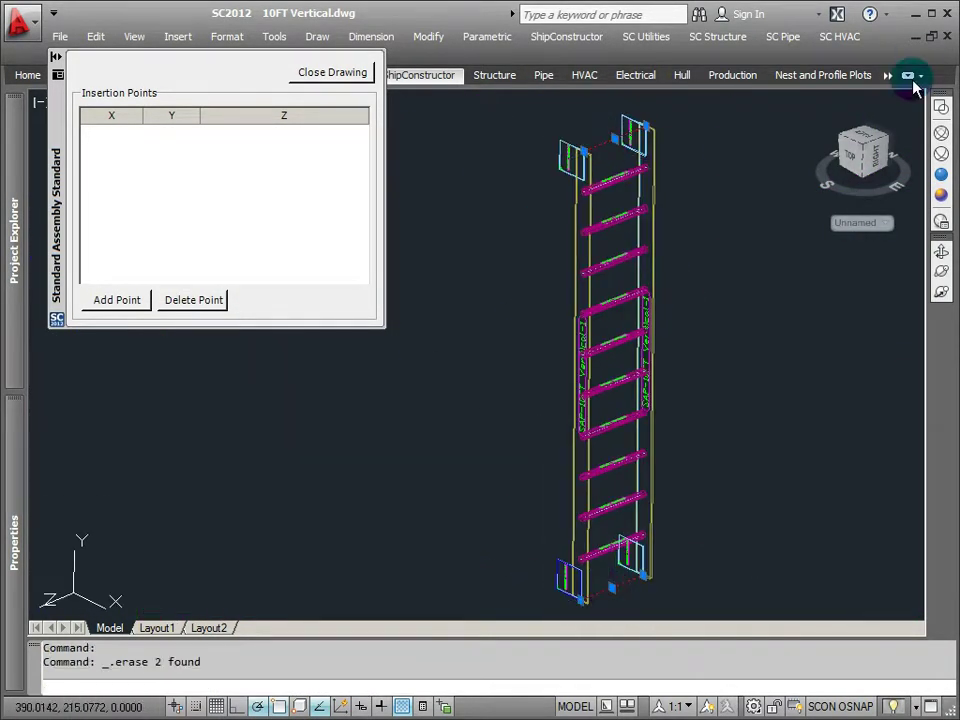
Add insertion points at the outer bottom corners of the two lower mounting plates, at (-174, 0, 0) and (-174, 600, 0)
click(134, 306)
scroll(596, 600, up, 8)
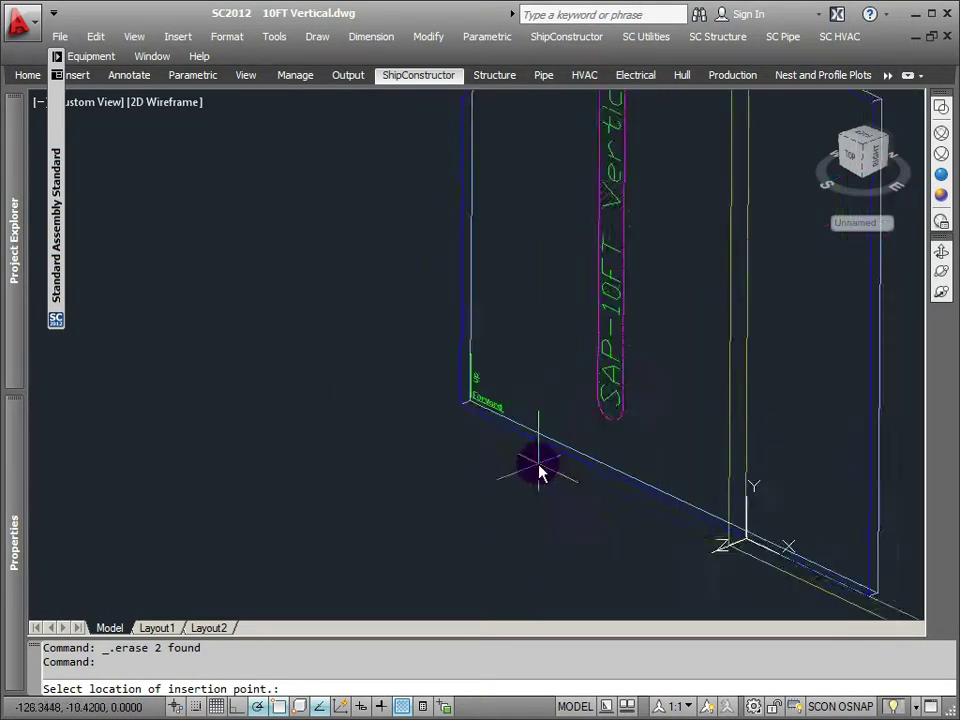
click(415, 390)
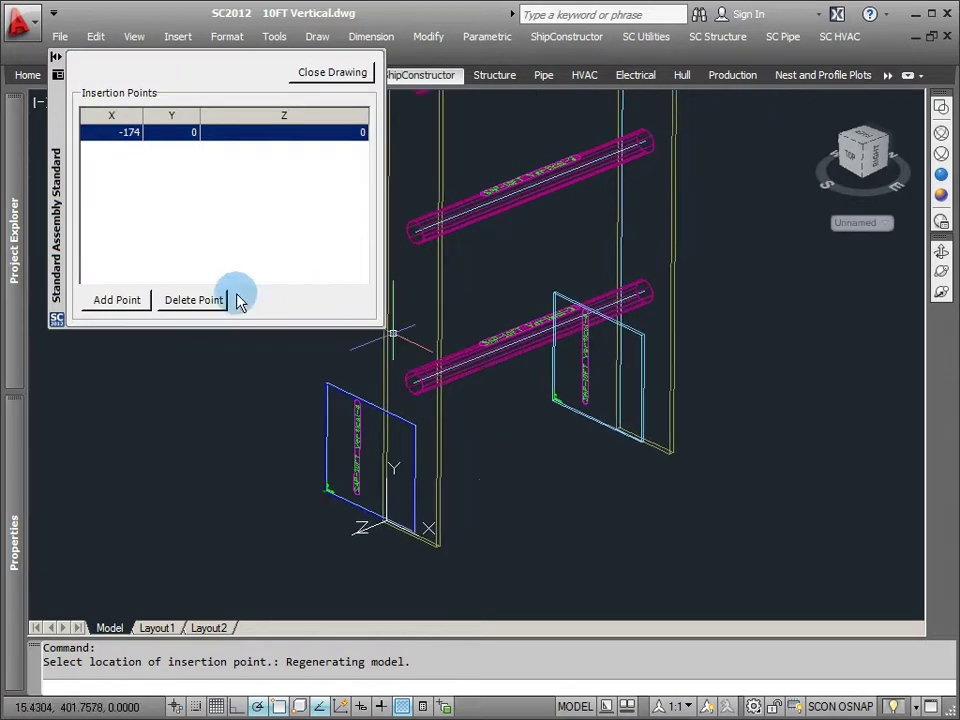
click(122, 306)
scroll(555, 435, up, 5)
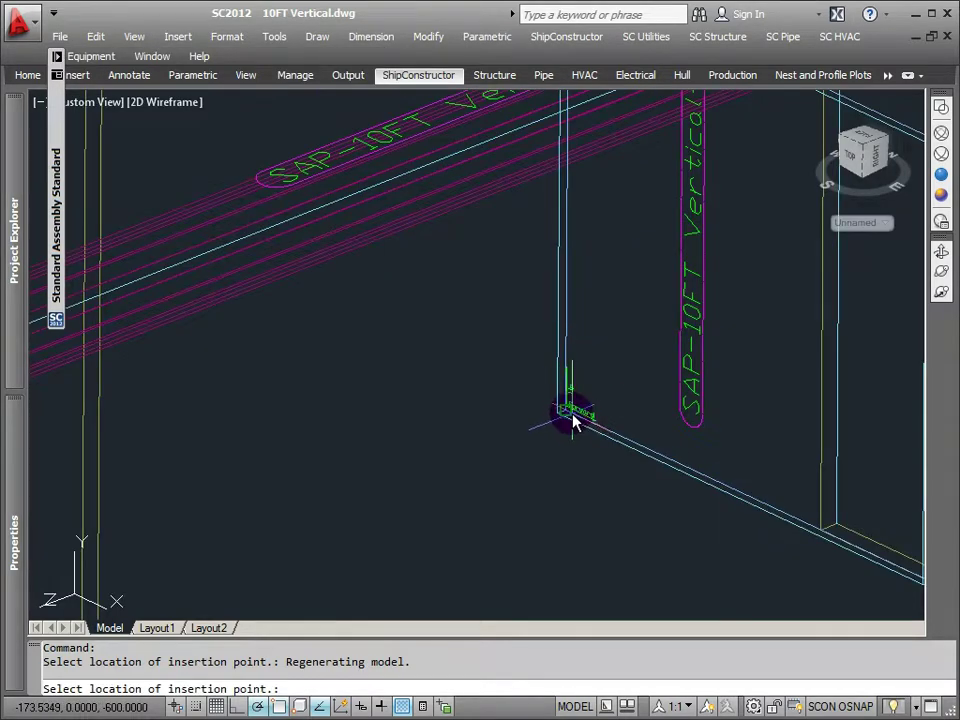
click(573, 422)
Save and close the ladder standard drawing, and set the ship model's view to FROM FWD STBD UP
click(322, 76)
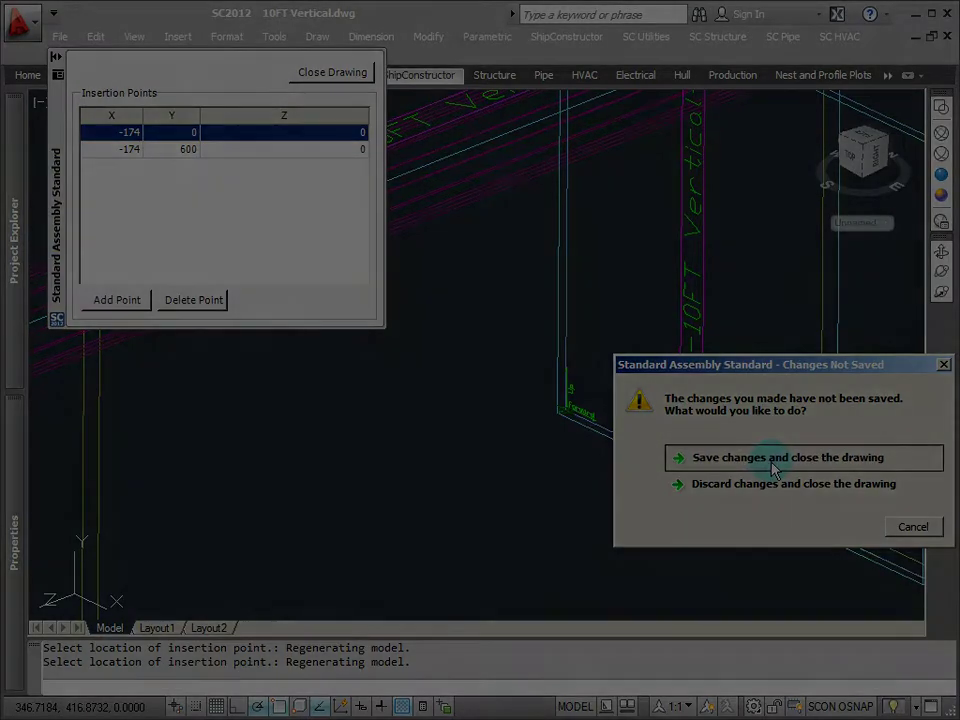
click(774, 462)
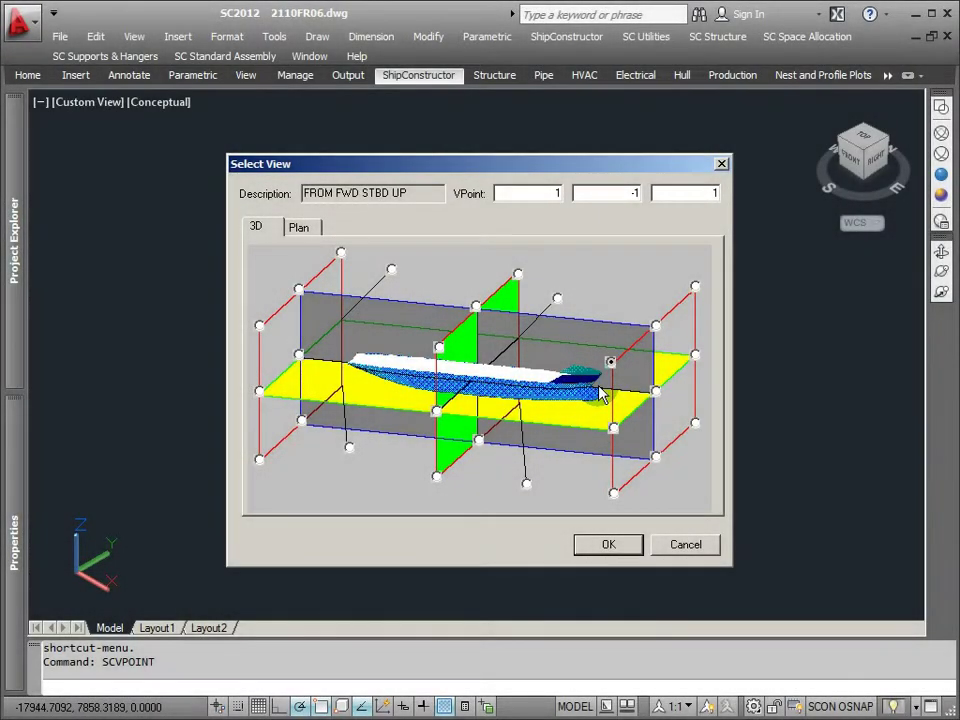
double_click(606, 366)
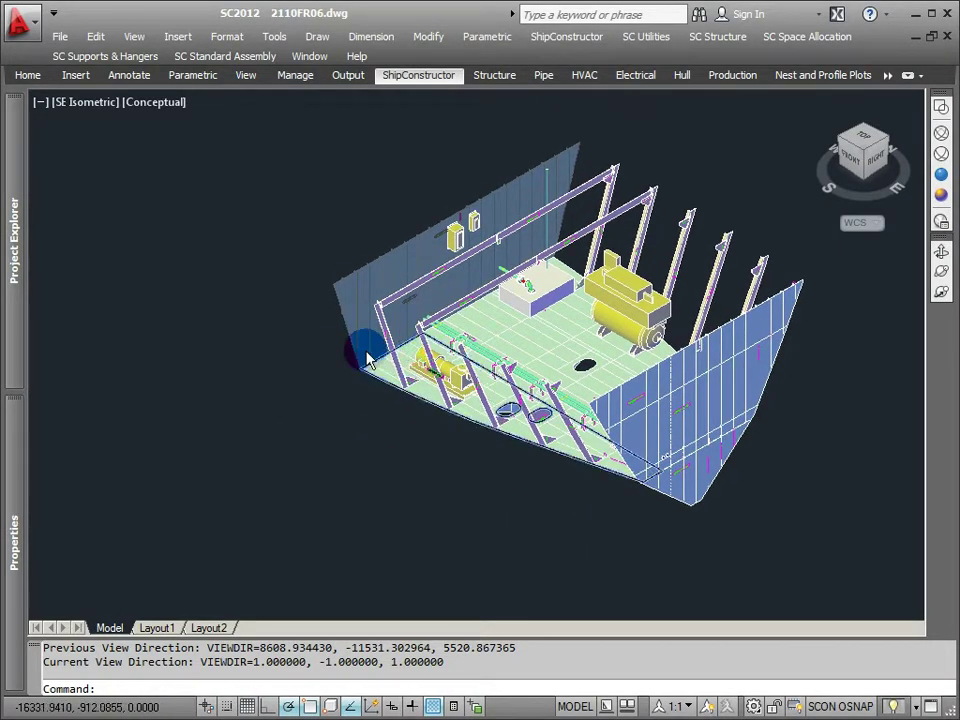
scroll(360, 349, up, 10)
scroll(437, 425, down, 2)
Insert the 10FT Vertical standard assembly under Unassigned Standard Assembly of 2110, using part names from the standard
click(199, 60)
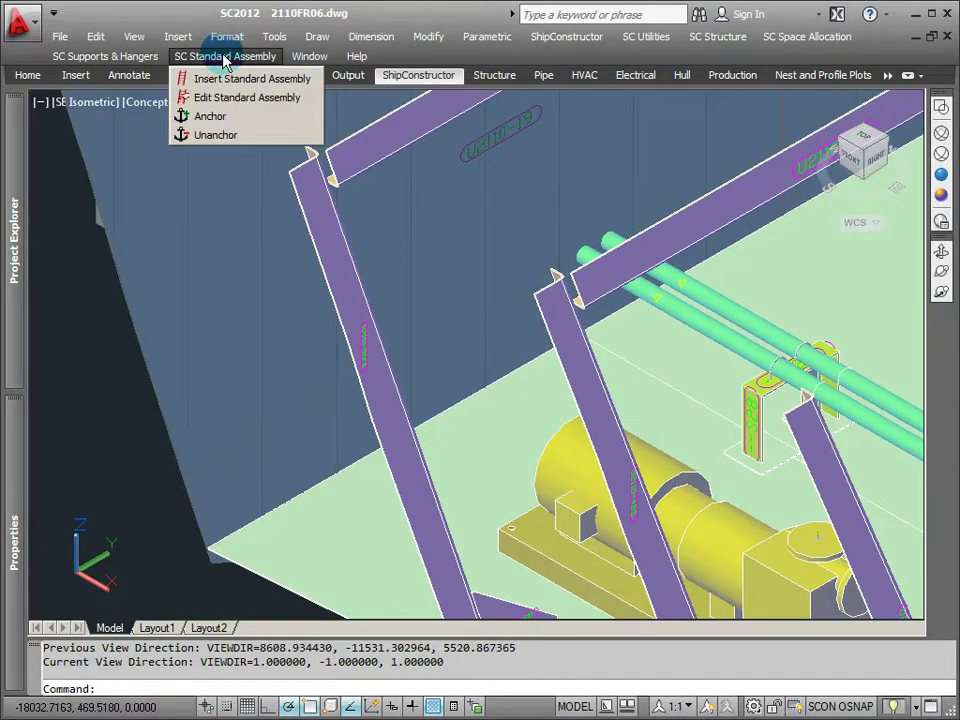
click(239, 80)
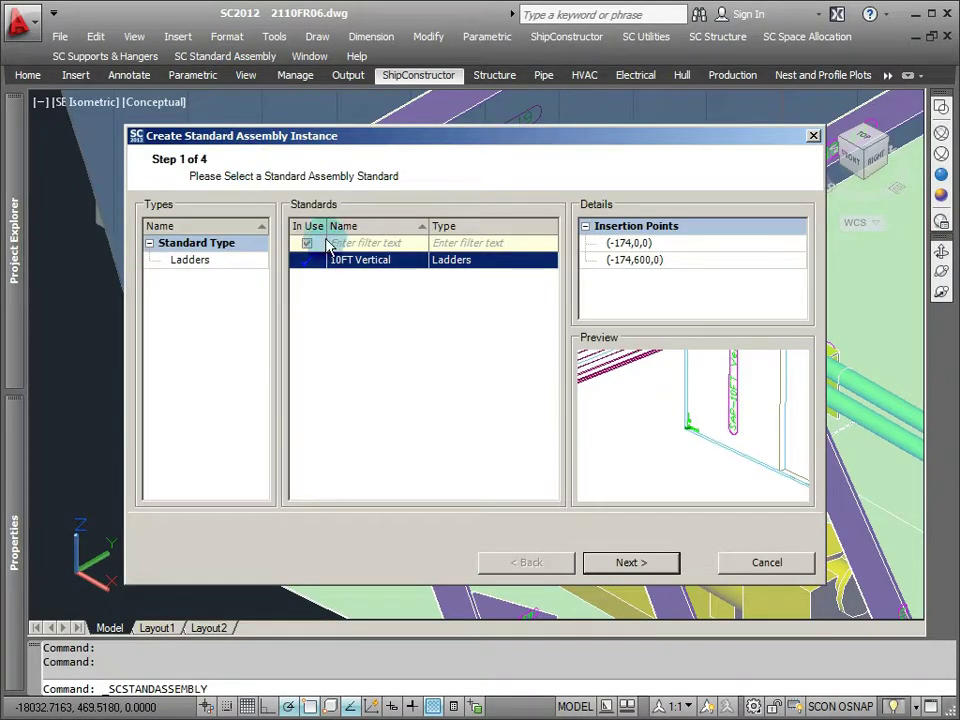
click(628, 562)
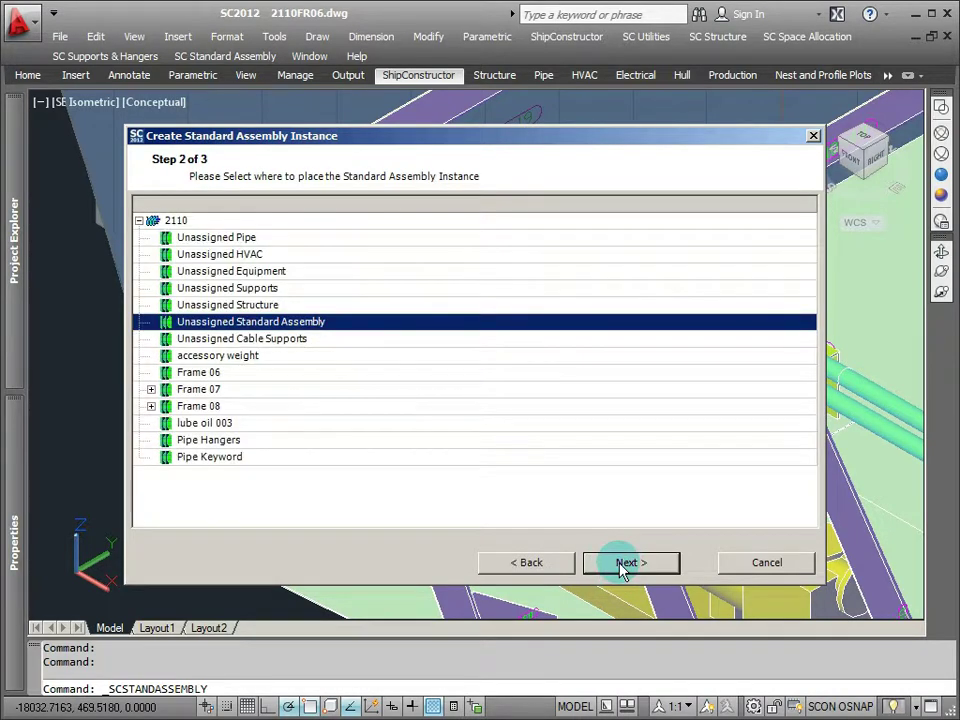
click(634, 563)
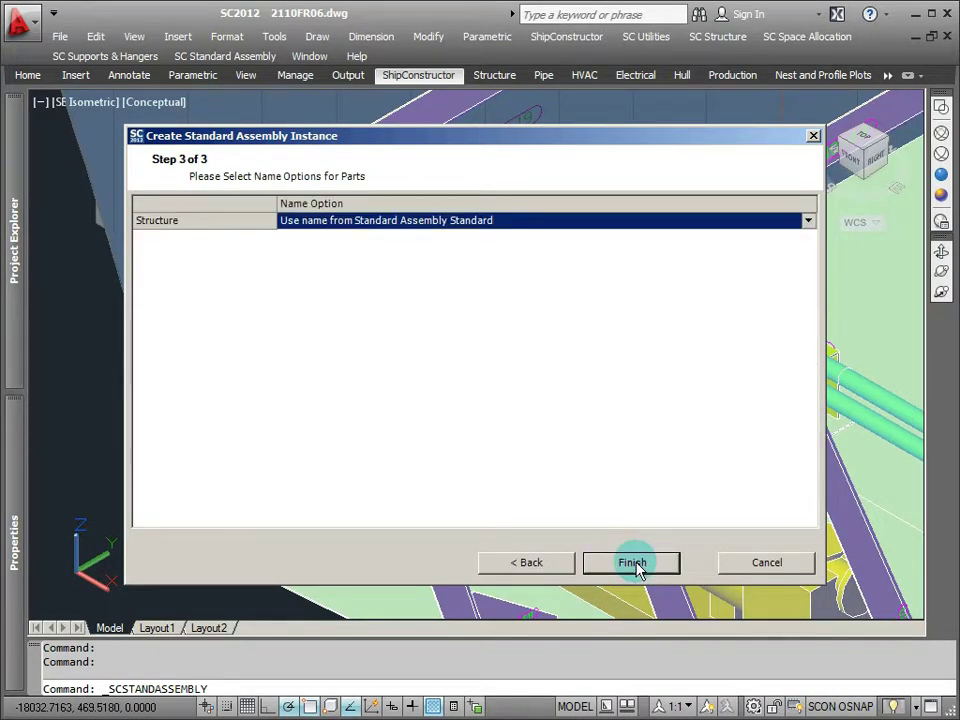
click(634, 563)
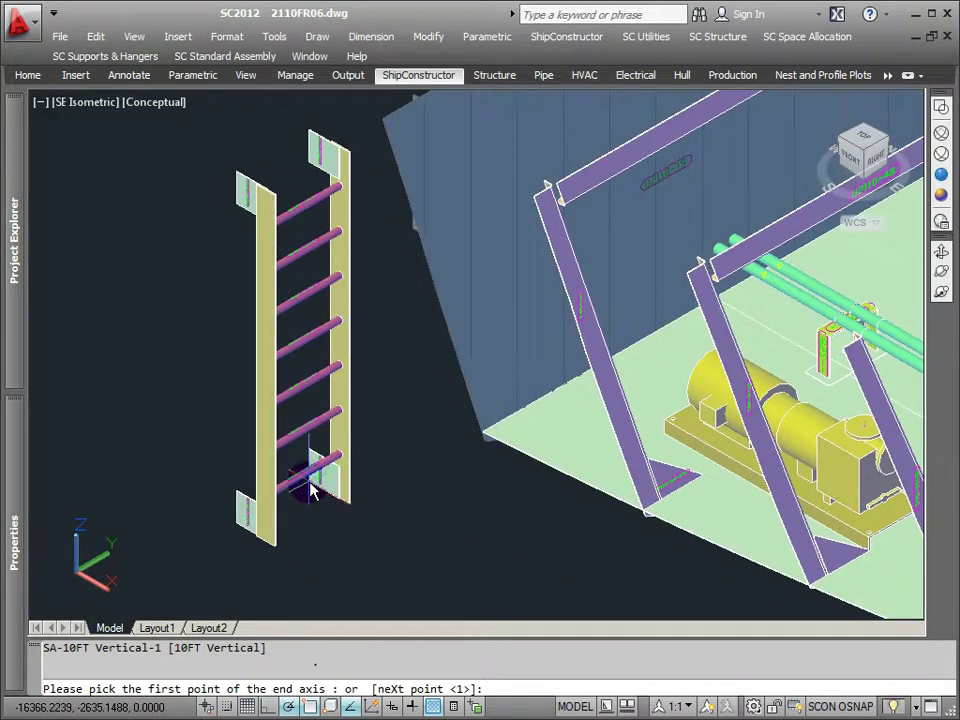
Switch the ladder to its second insertion point and place it at the nearest point on the aft bulkhead's seam with the deck
text(x)
key(Return)
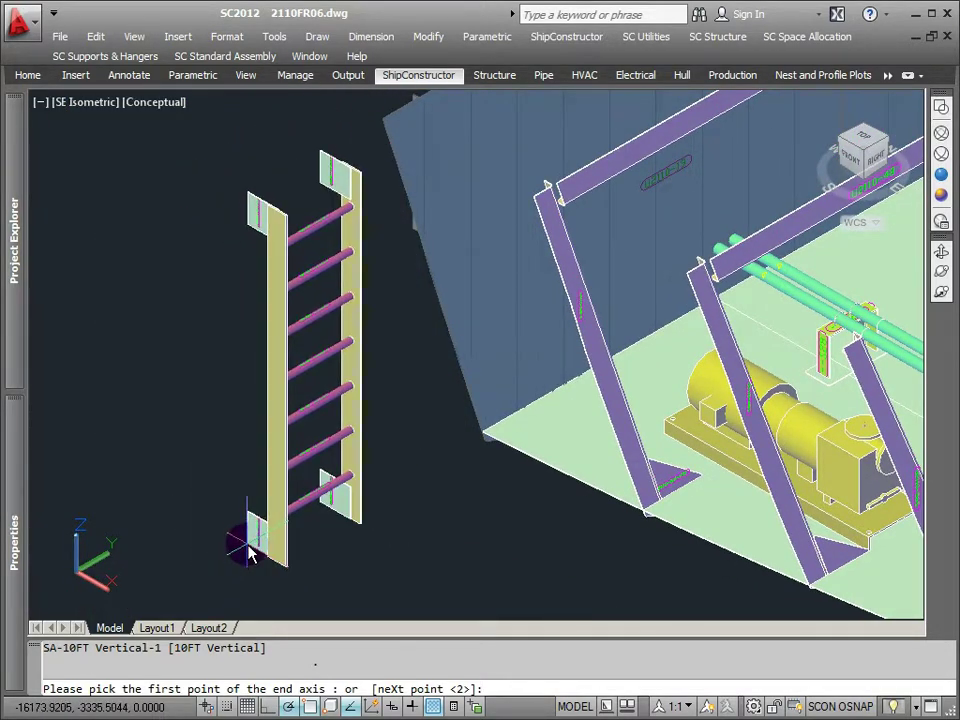
text(x)
key(Return)
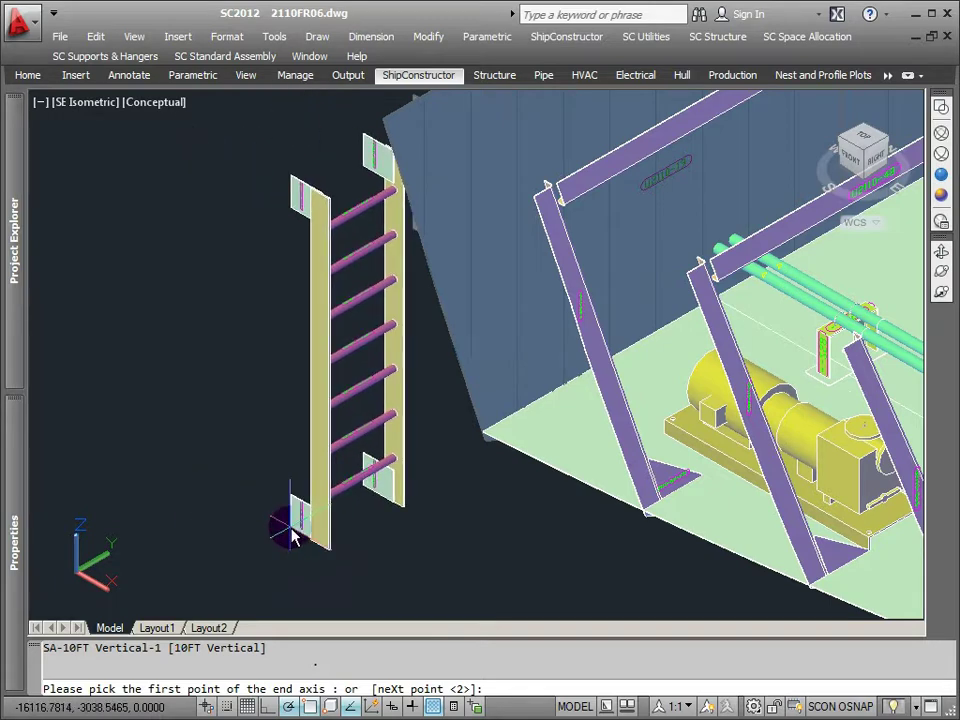
shift+right_click(289, 386)
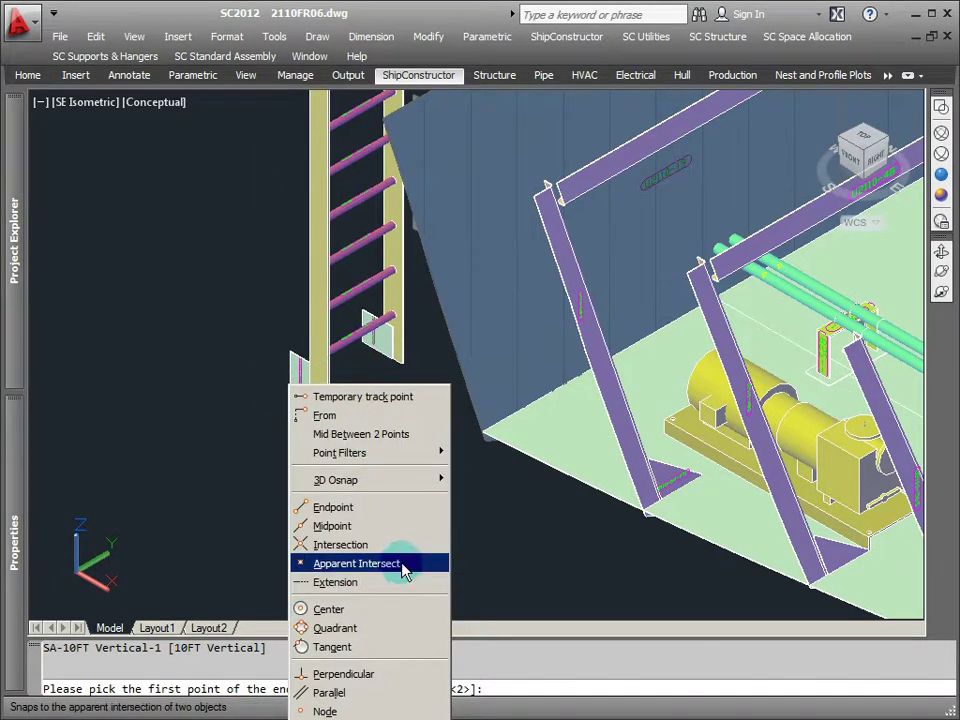
click(335, 718)
scroll(590, 400, up, 5)
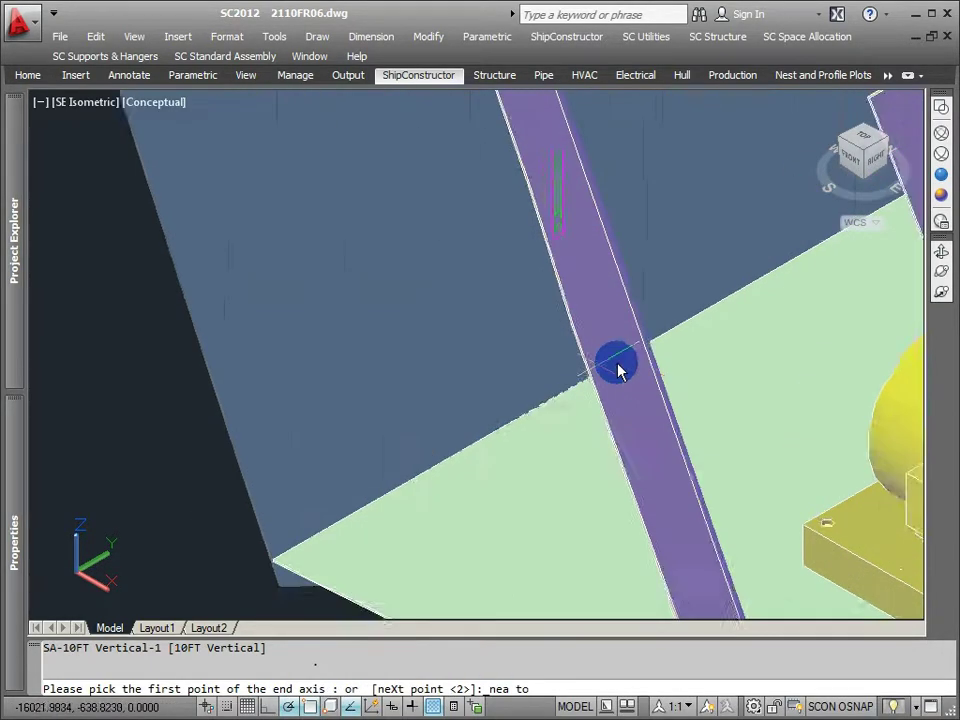
scroll(547, 405, up, 3)
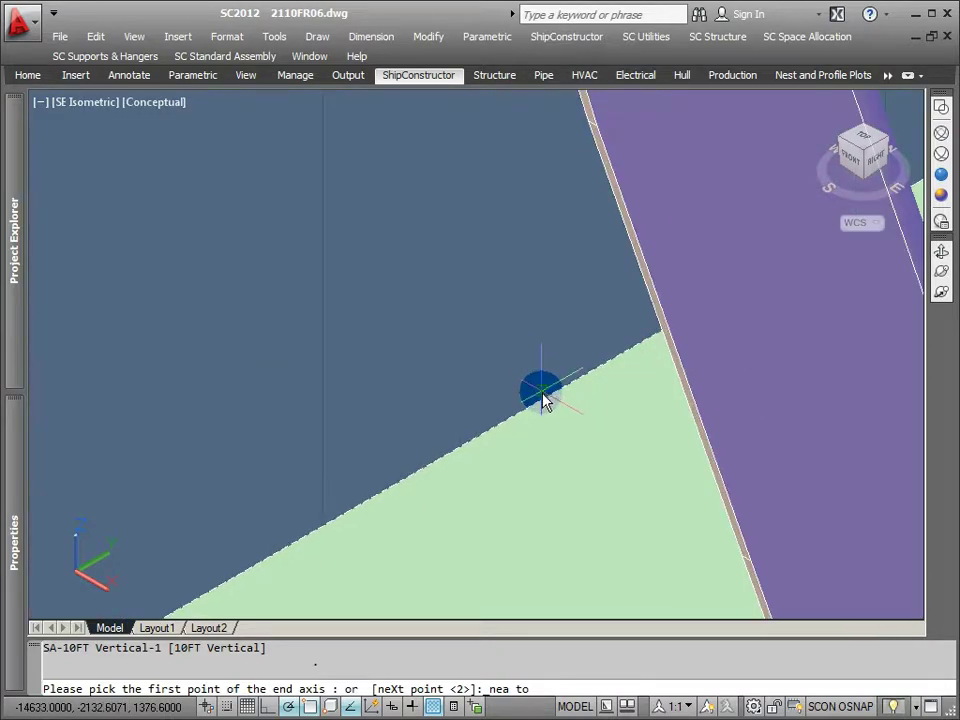
scroll(545, 402, up, 4)
click(547, 403)
Define the ladder's end axis and rotation so it stands upright against the aft bulkhead
scroll(548, 404, down, 5)
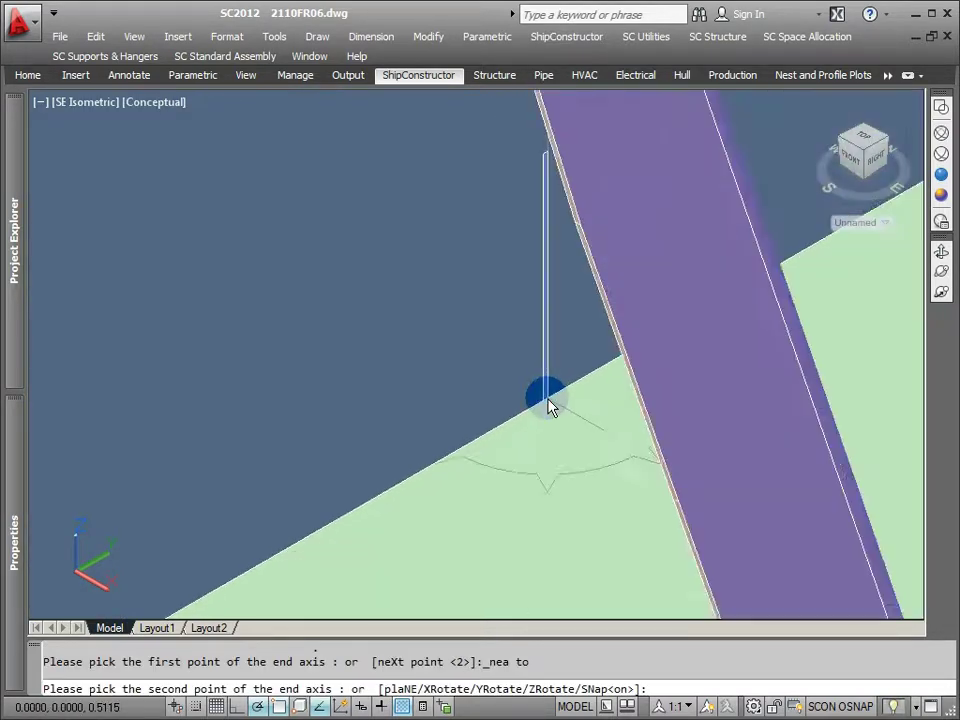
scroll(547, 403, down, 6)
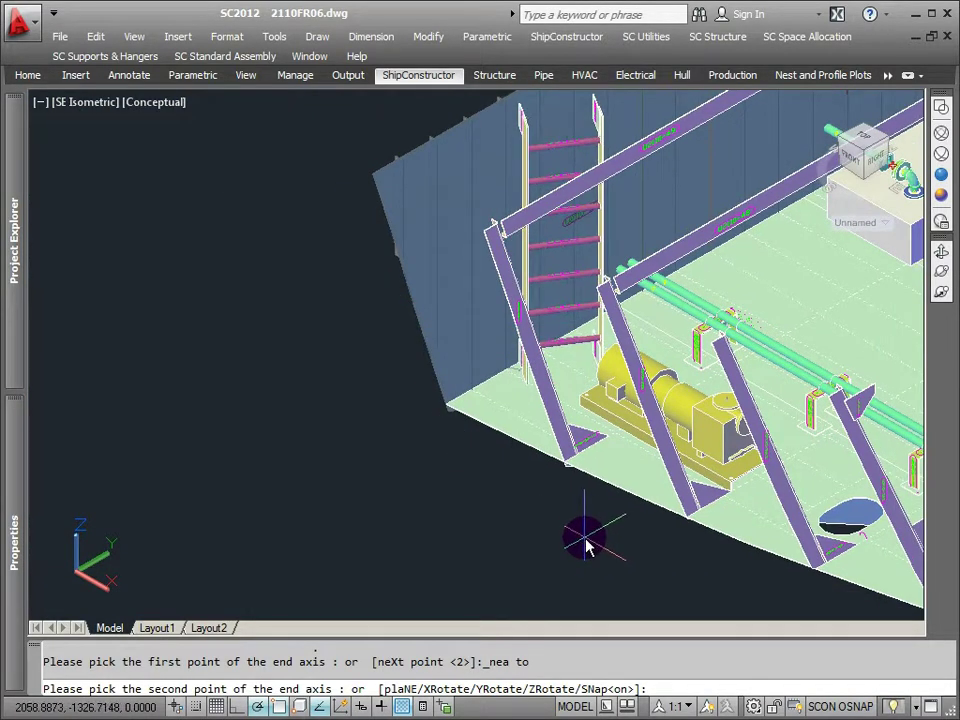
scroll(525, 461, down, 5)
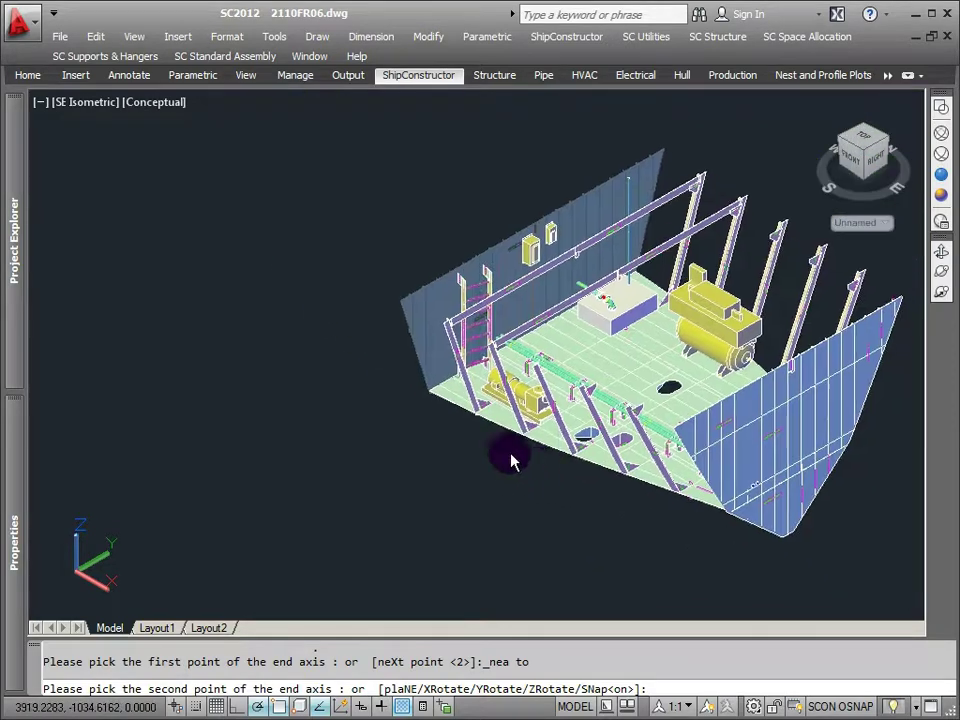
click(776, 556)
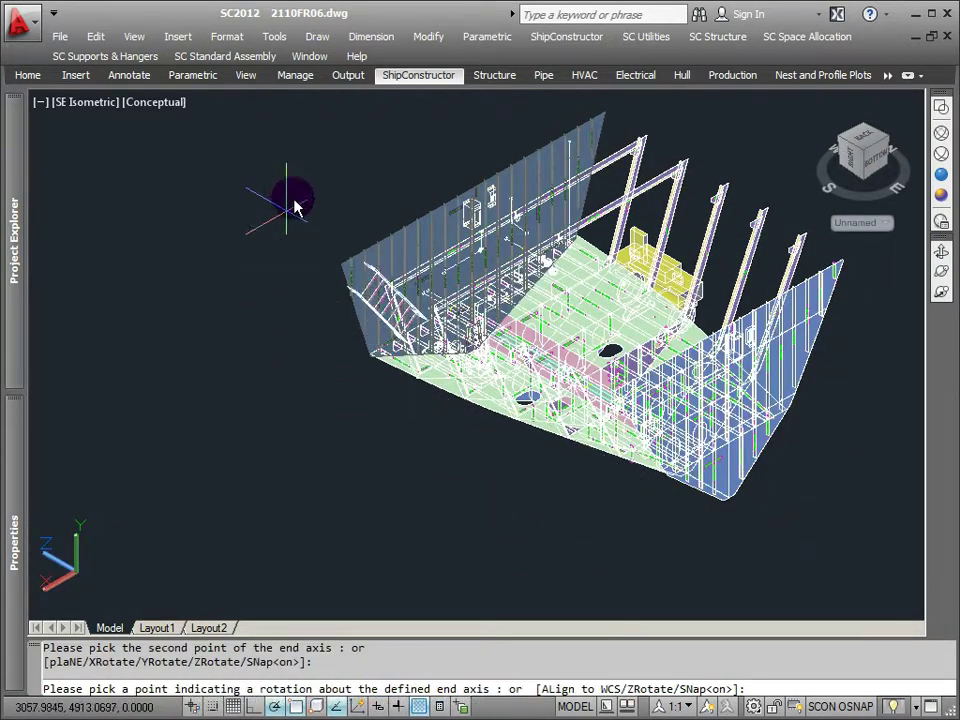
click(403, 155)
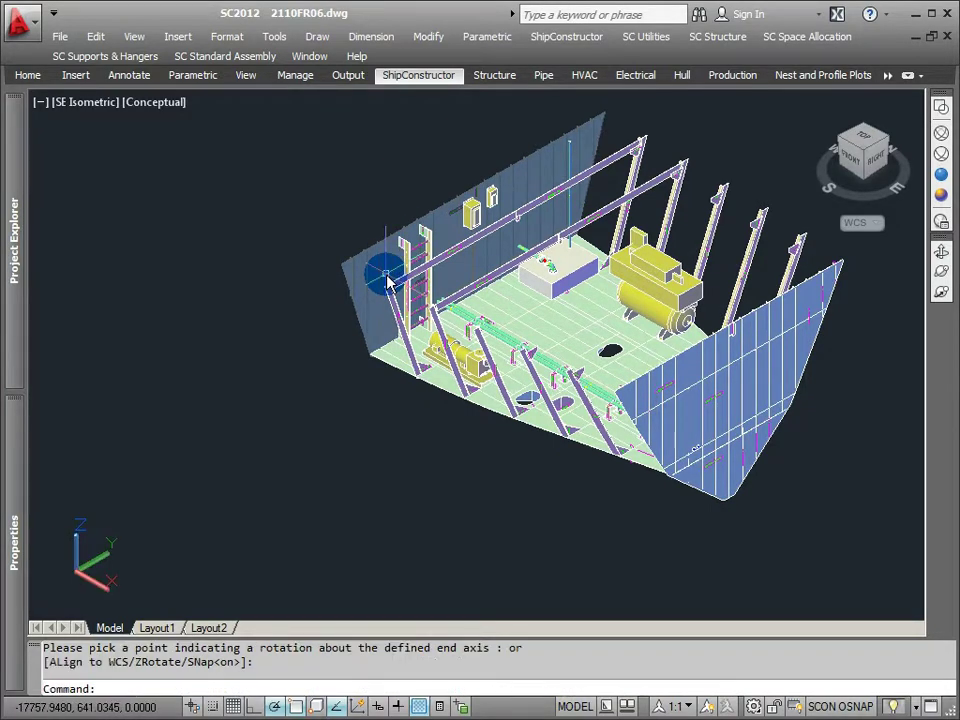
Check the placed ladder up close, and set the ship model's view to FROM AFT STBD UP
scroll(381, 264, up, 5)
middle_drag(409, 284, 487, 280)
mouse_move(487, 280)
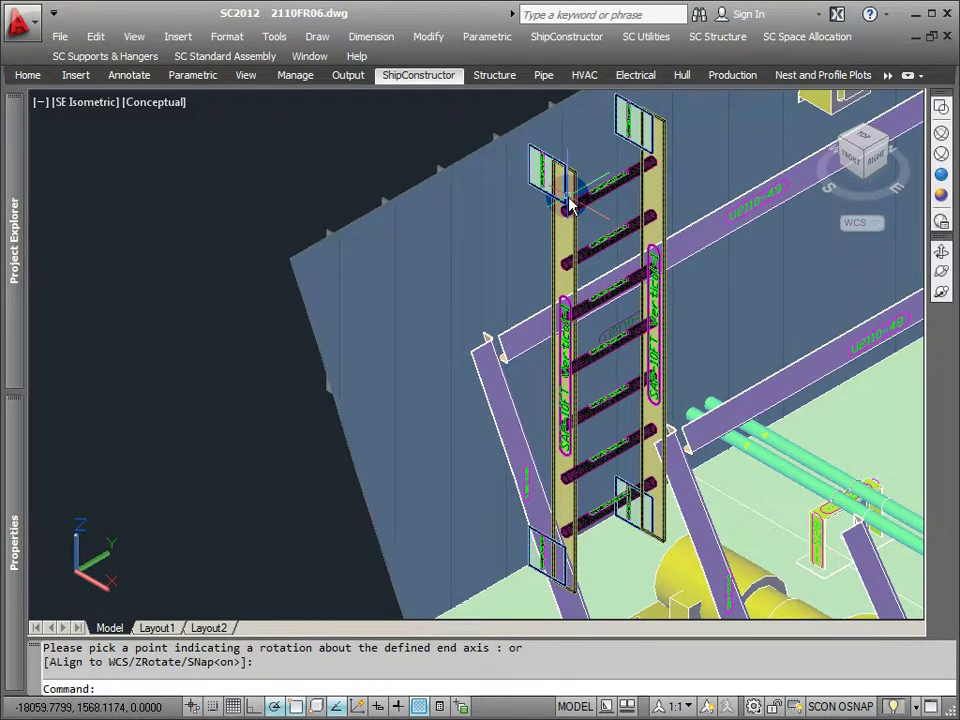
scroll(568, 205, down, 5)
middle_drag(568, 210, 396, 214)
text(scv)
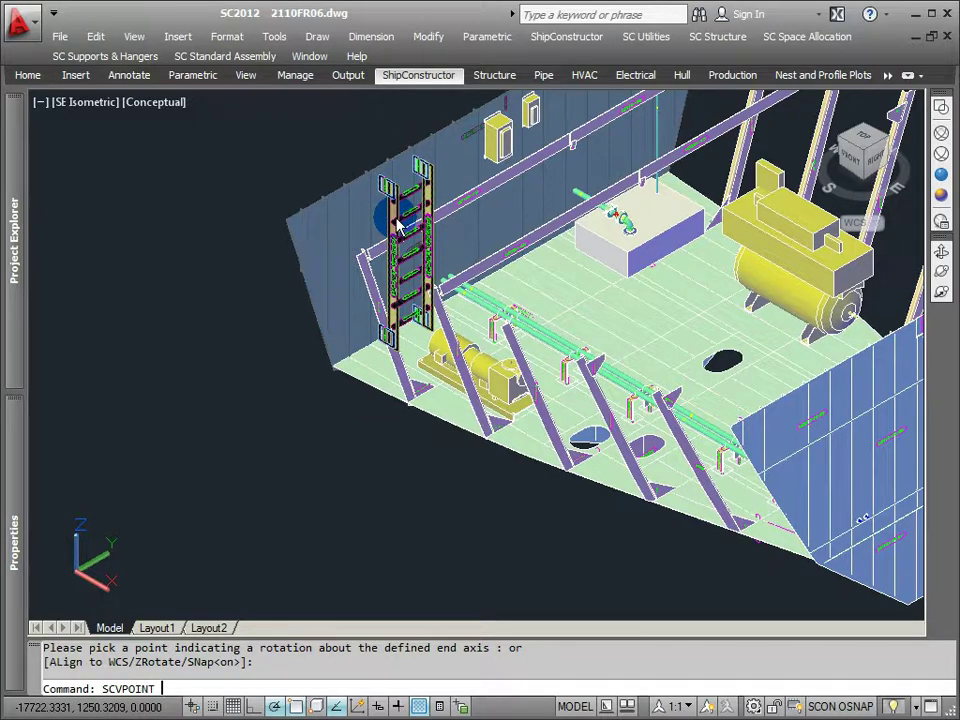
key(Return)
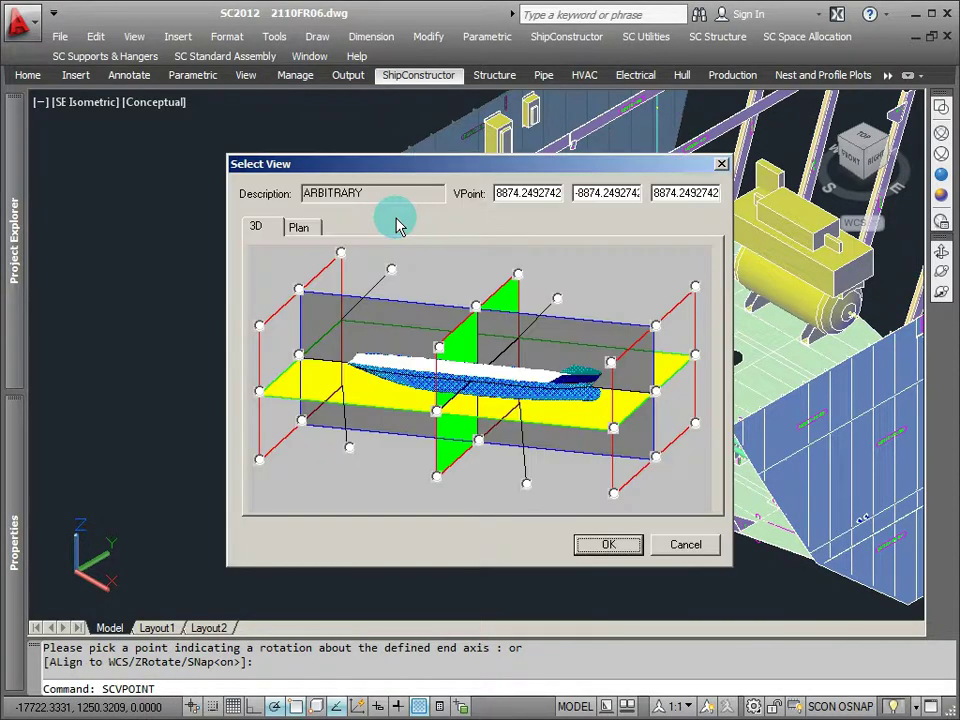
click(261, 325)
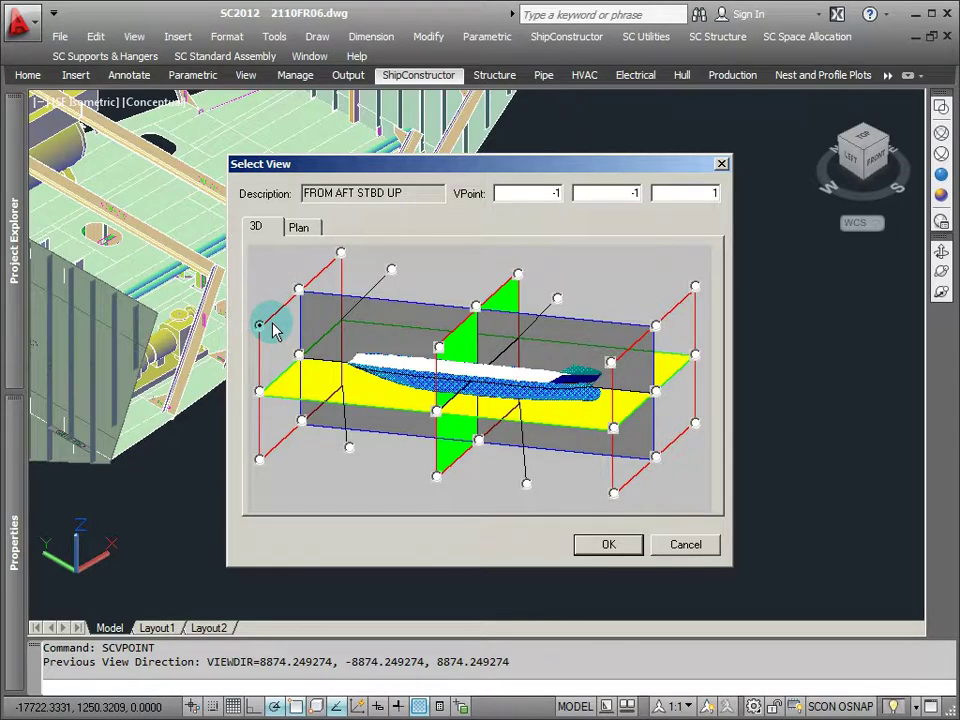
key(Return)
Start a second 10FT Vertical standard assembly instance under Unassigned Standard Assembly of 2110
scroll(604, 330, up, 5)
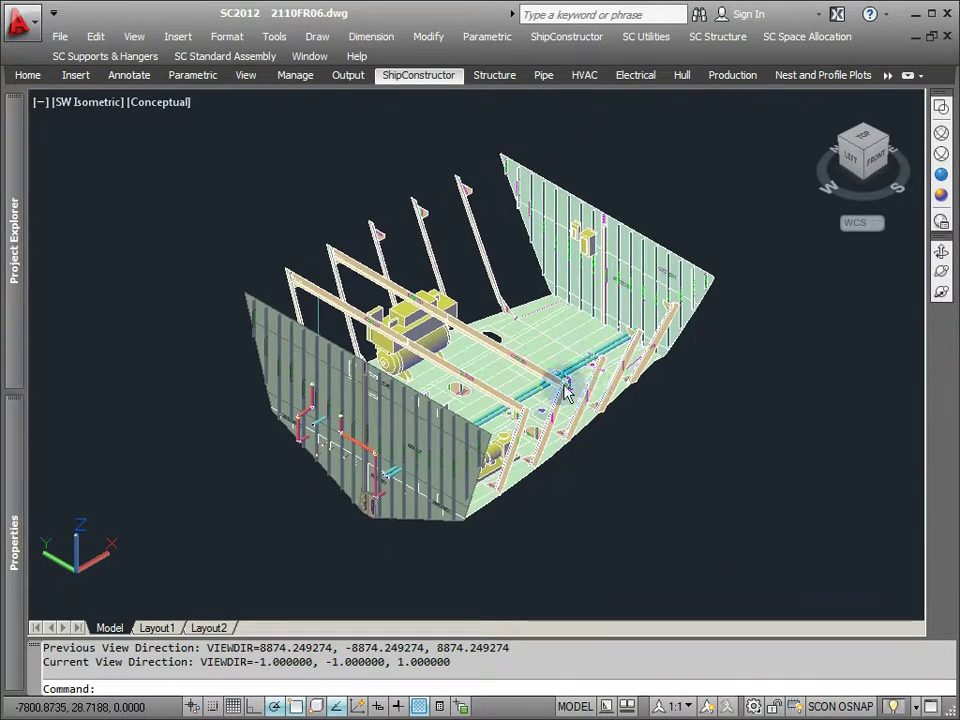
scroll(596, 305, up, 4)
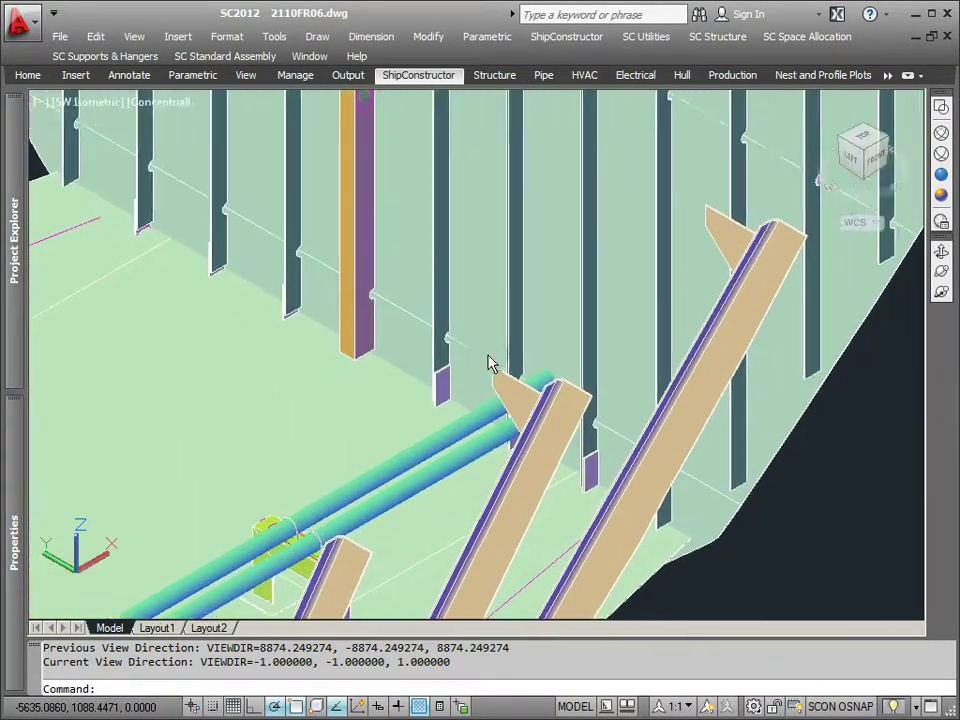
click(242, 56)
click(212, 79)
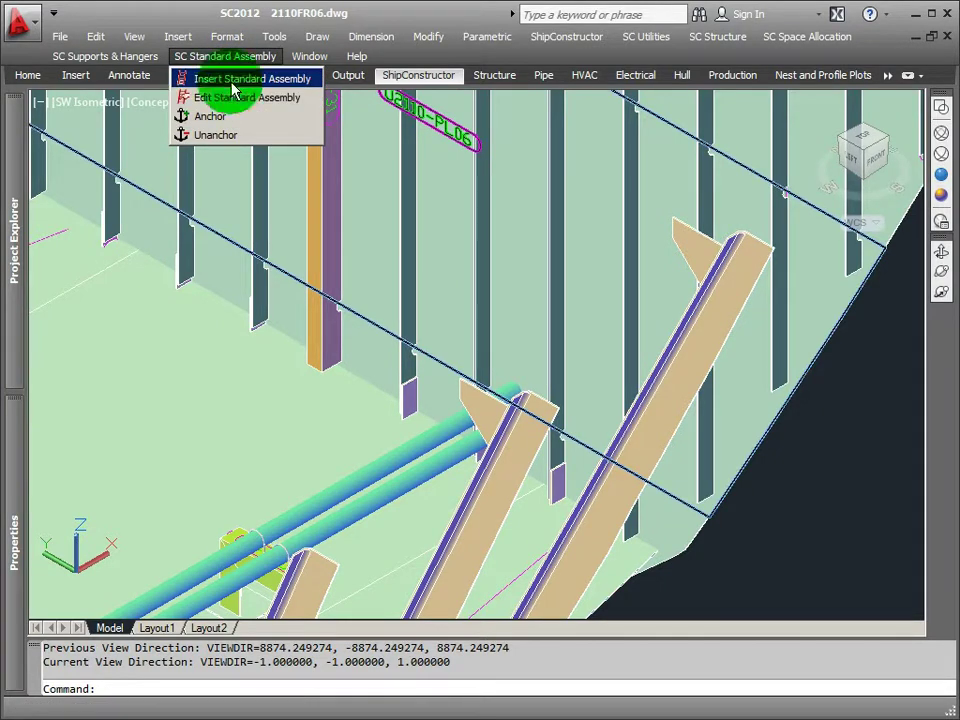
click(470, 409)
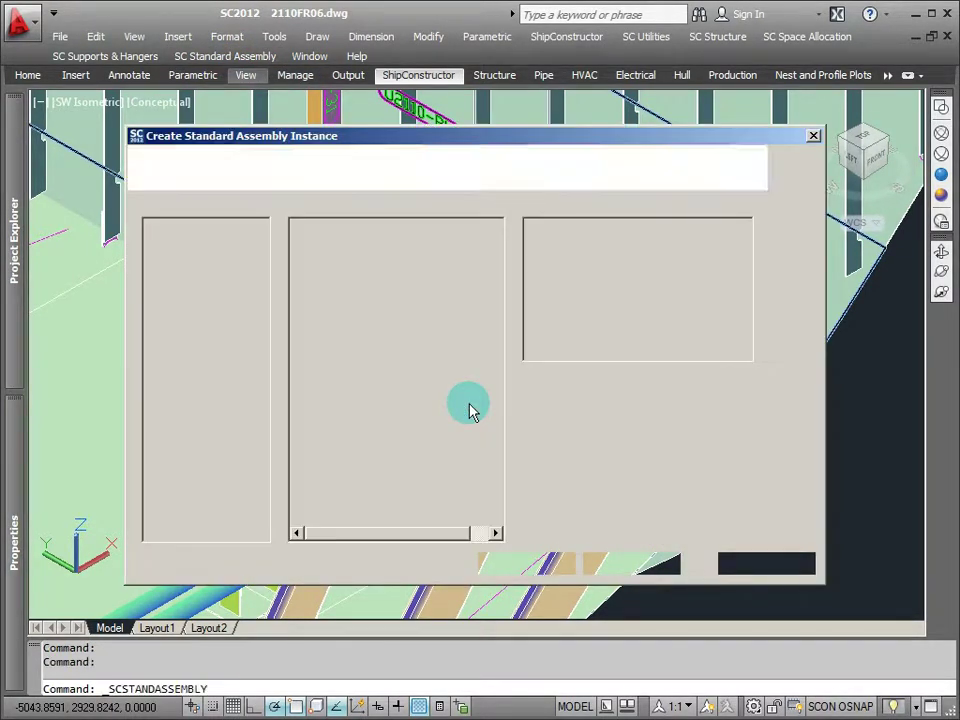
click(629, 562)
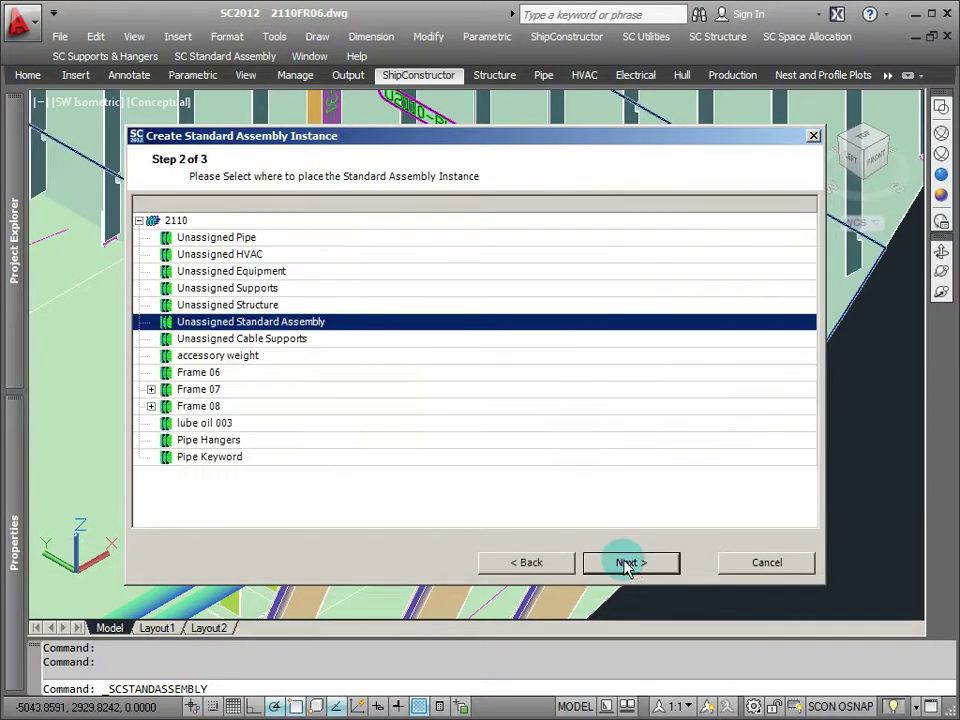
click(626, 564)
click(633, 563)
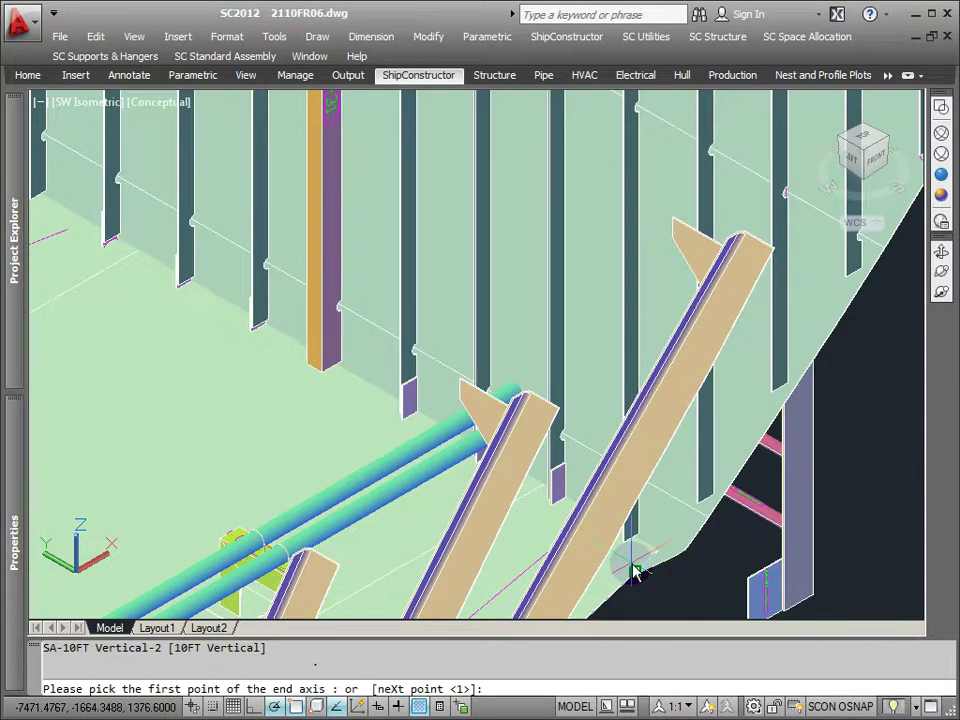
Snap the second ladder to the forward bulkhead at the deck and orient it upright against the plate
shift+right_click(371, 313)
click(388, 414)
click(388, 414)
scroll(410, 322, up, 5)
scroll(410, 322, down, 5)
click(493, 251)
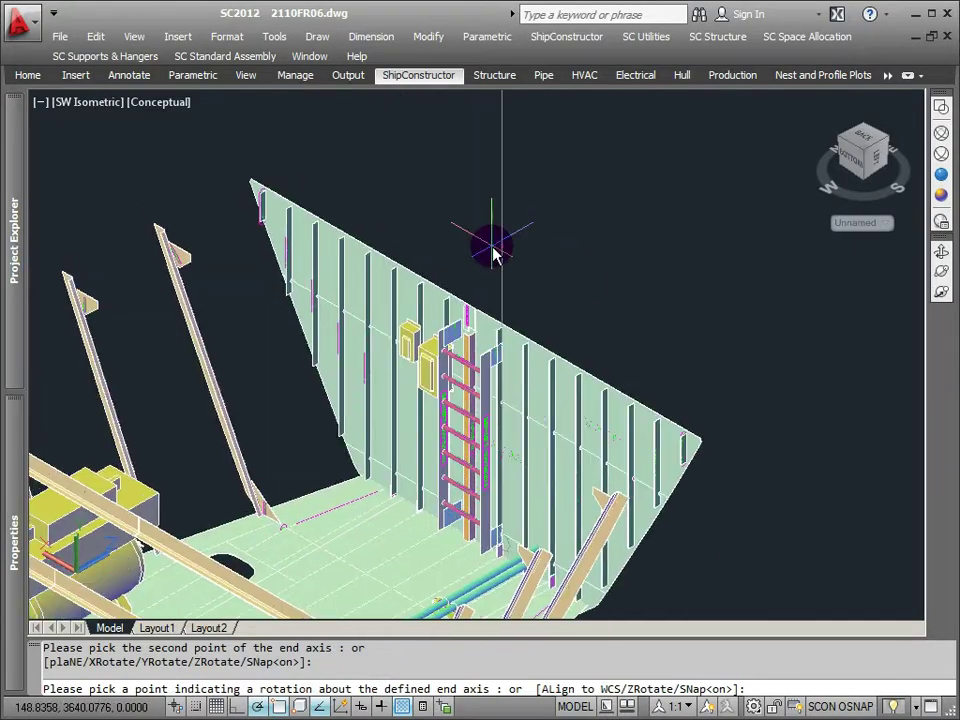
Move the second ladder sideways along the forward bulkhead so it stands clear of the orange and purple vertical column
click(487, 460)
scroll(483, 435, up, 5)
text(m)
key(Return)
click(481, 435)
scroll(481, 440, up, 5)
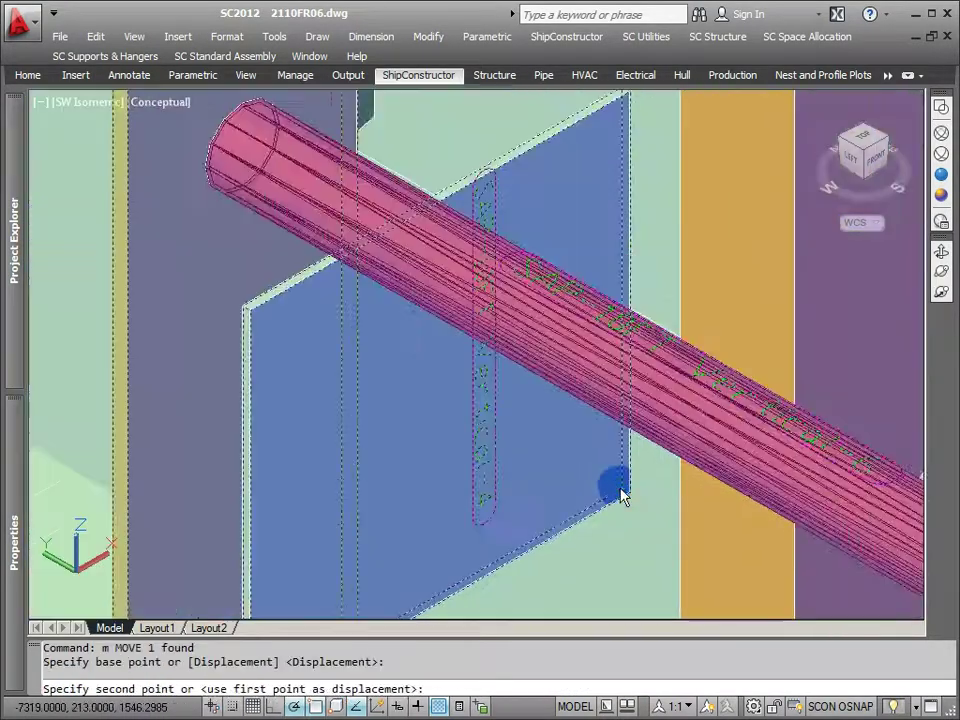
click(483, 463)
scroll(481, 460, down, 5)
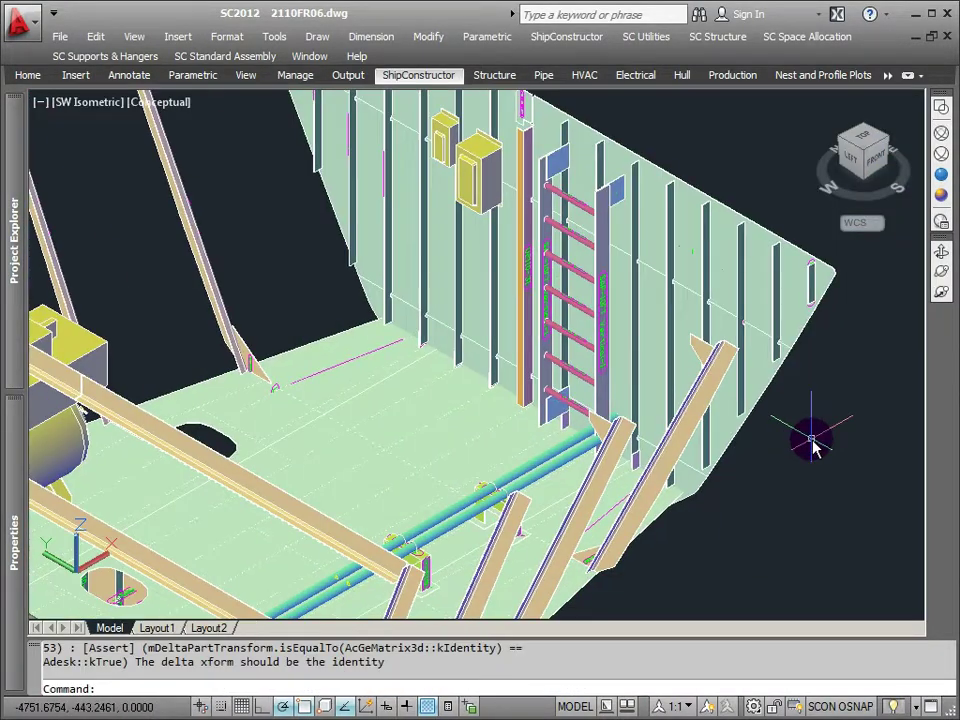
Refresh the Product Hierarchy and examine the second ladder's parts under Unassigned Standard Assembly of 2110, then close it
click(488, 40)
click(700, 138)
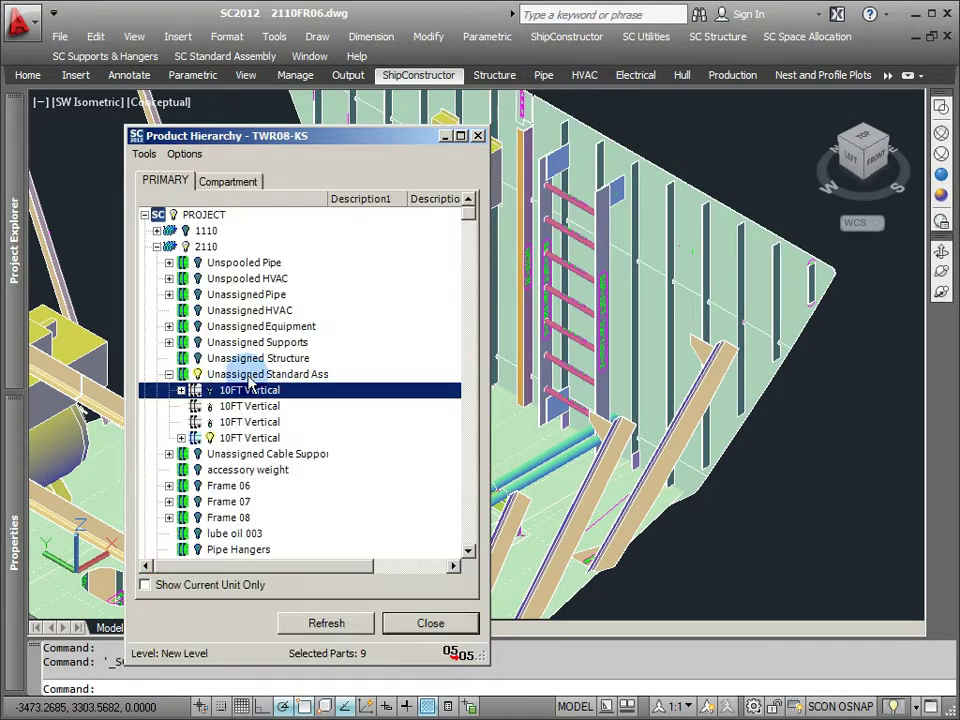
click(174, 442)
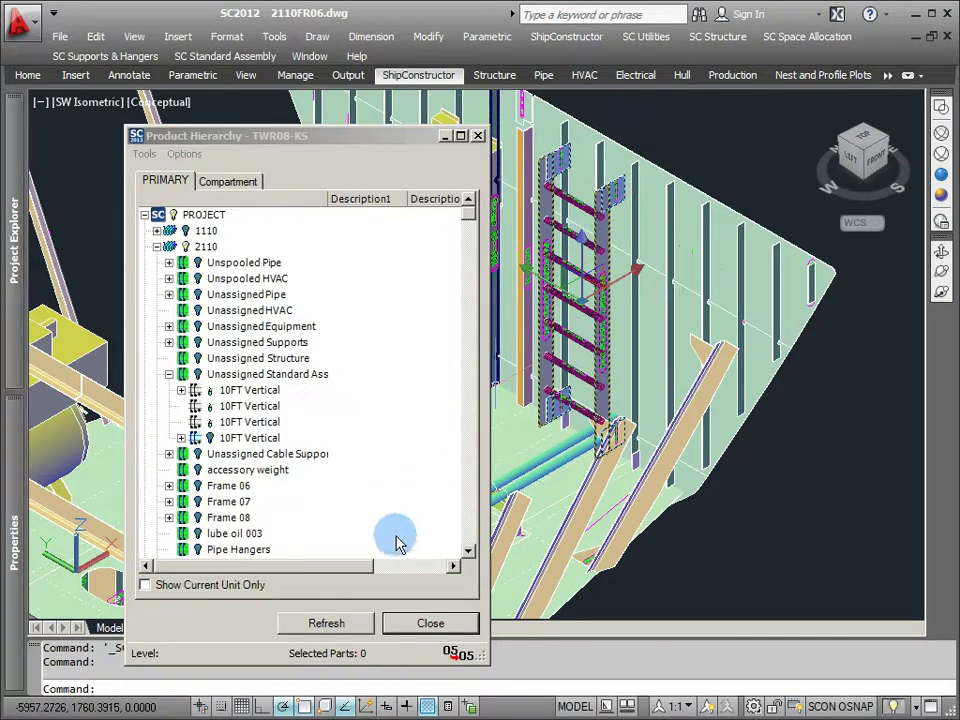
click(350, 622)
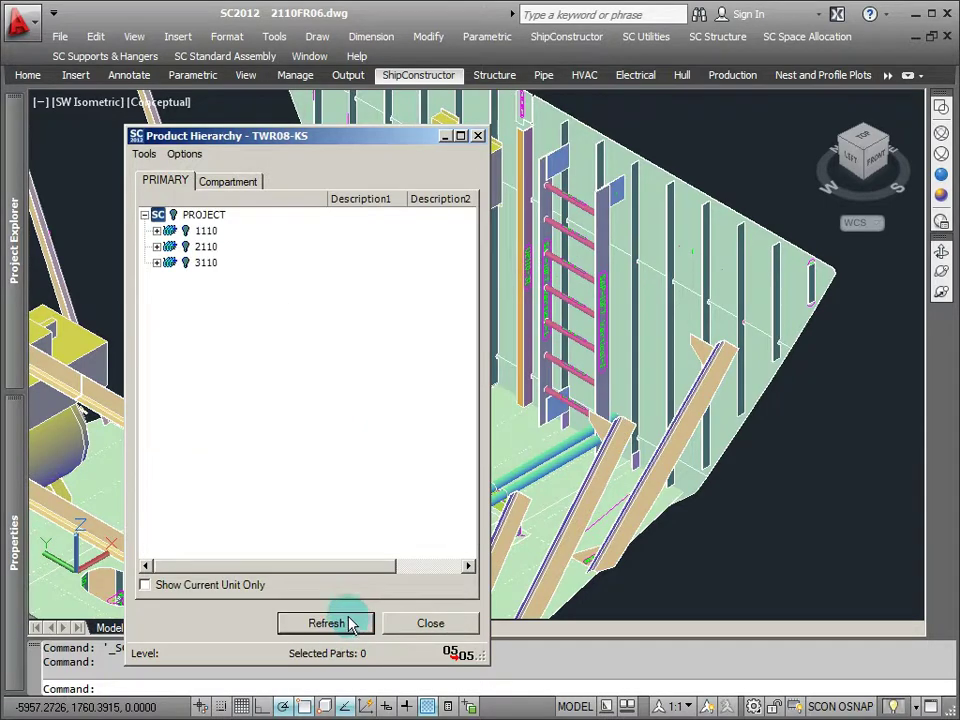
click(607, 220)
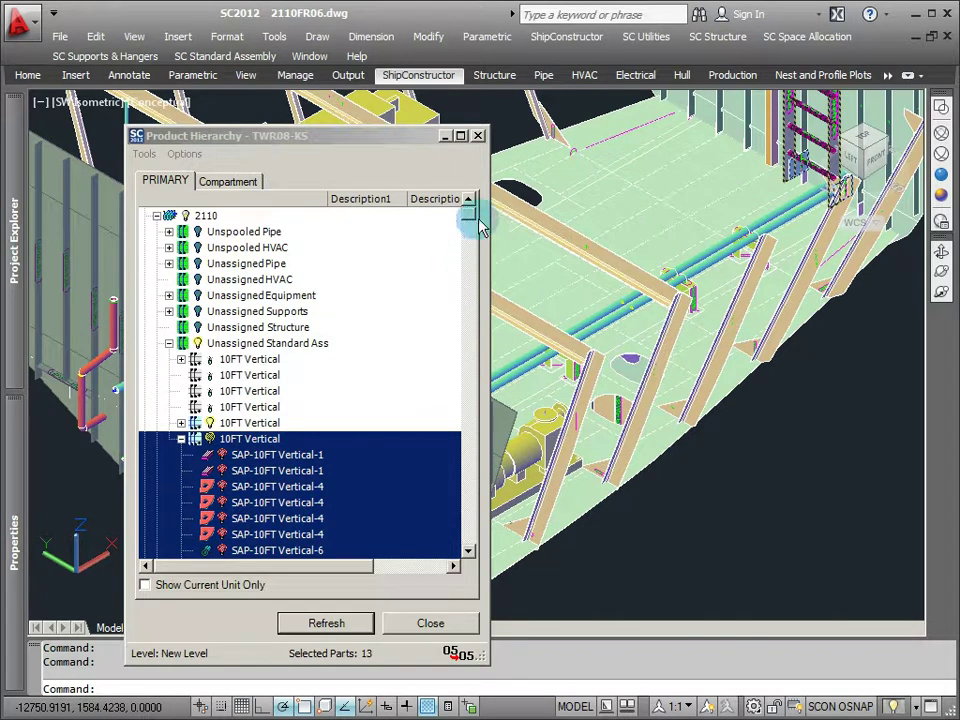
mouse_move(469, 200)
mouse_down()
mouse_move(471, 231)
mouse_move(471, 214)
mouse_up()
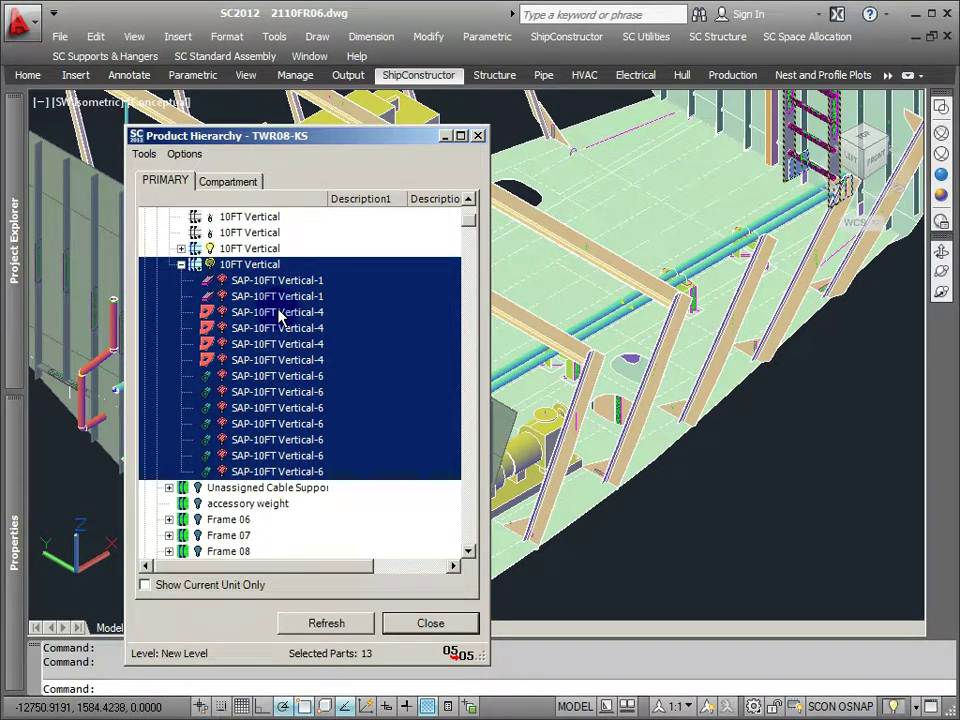
click(366, 568)
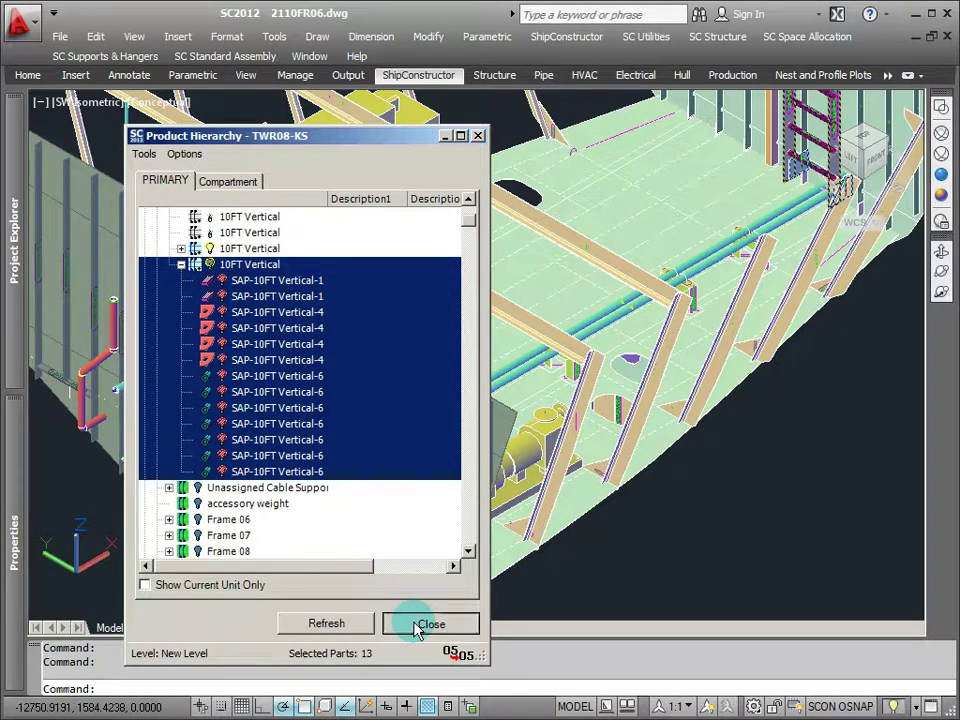
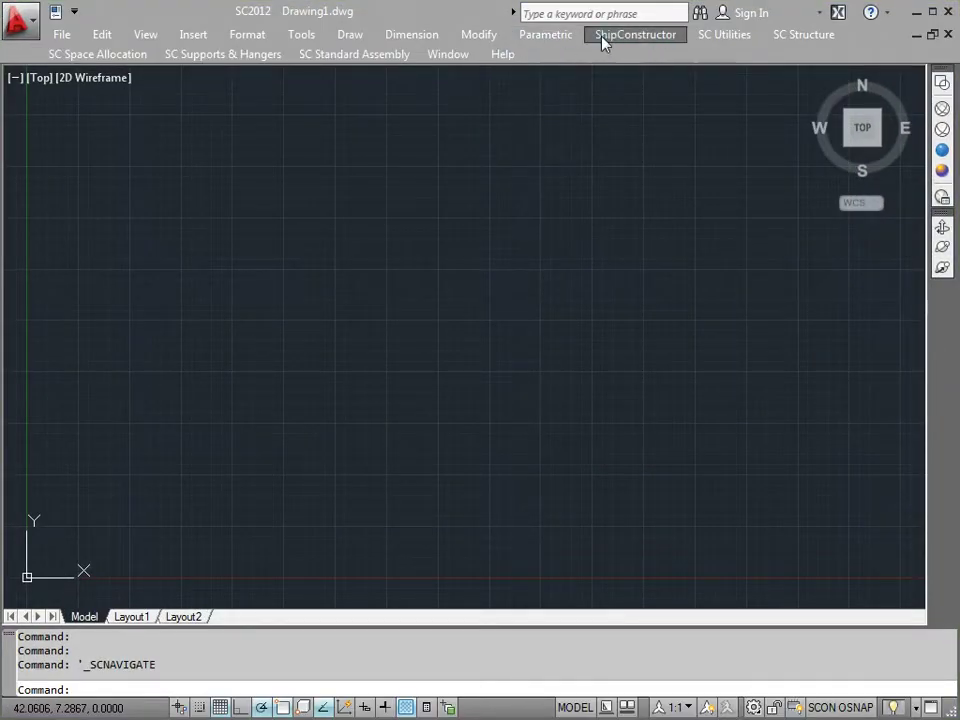
Open the project revisions of TWR08-KS from the ShipConstructor Navigator
click(637, 36)
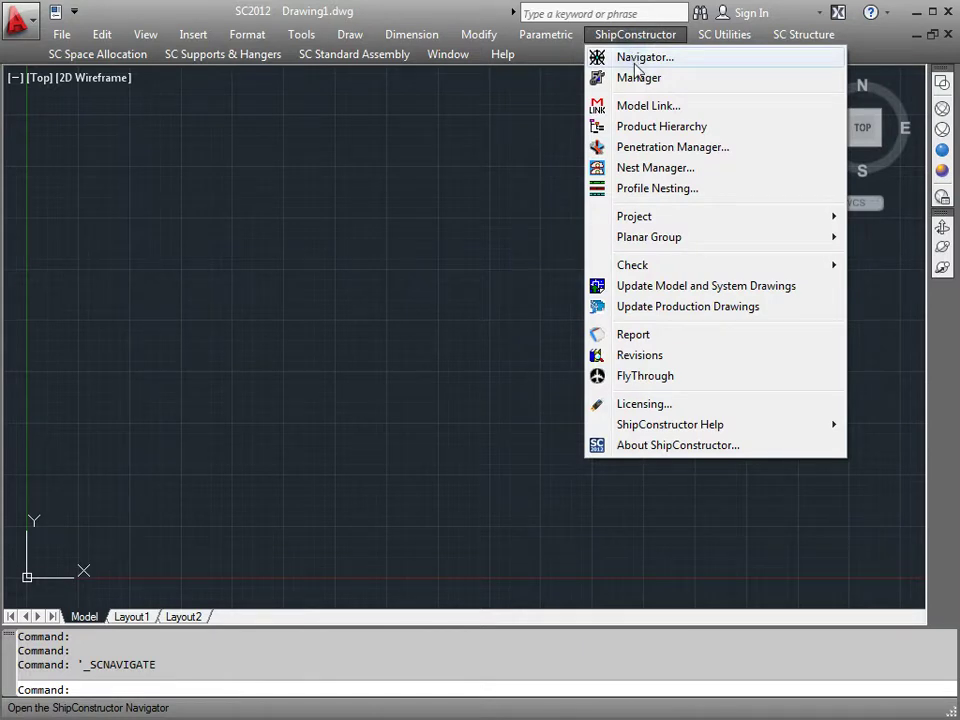
click(636, 62)
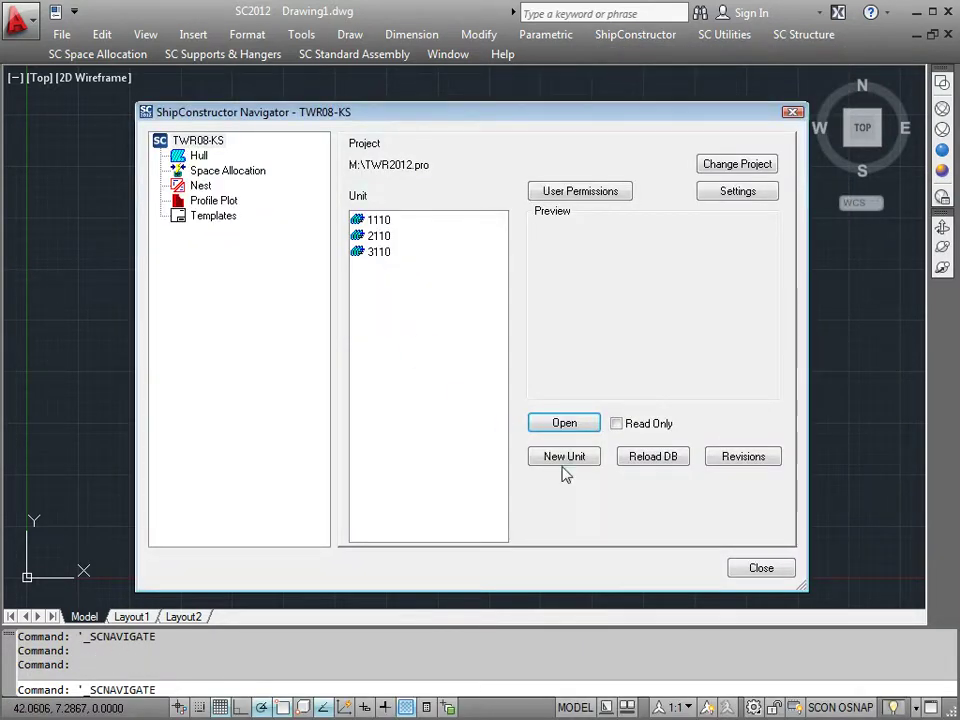
click(774, 467)
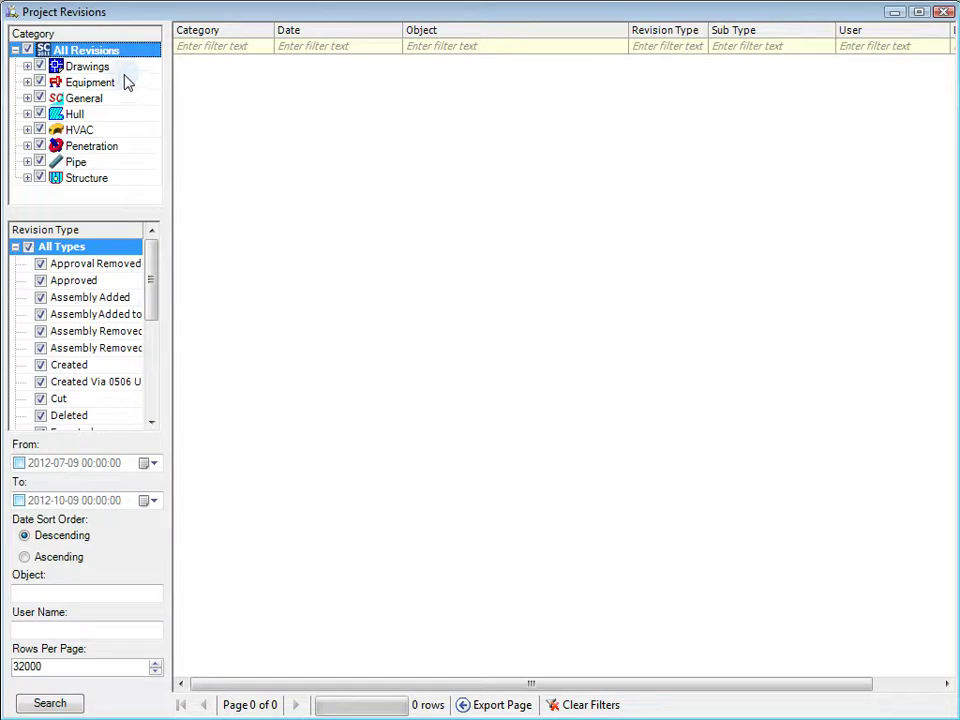
Look at the Drawings revision subcategories and exclude all revision categories from the search
click(27, 66)
mouse_move(156, 74)
mouse_down()
mouse_move(150, 175)
mouse_move(152, 62)
mouse_up()
click(27, 66)
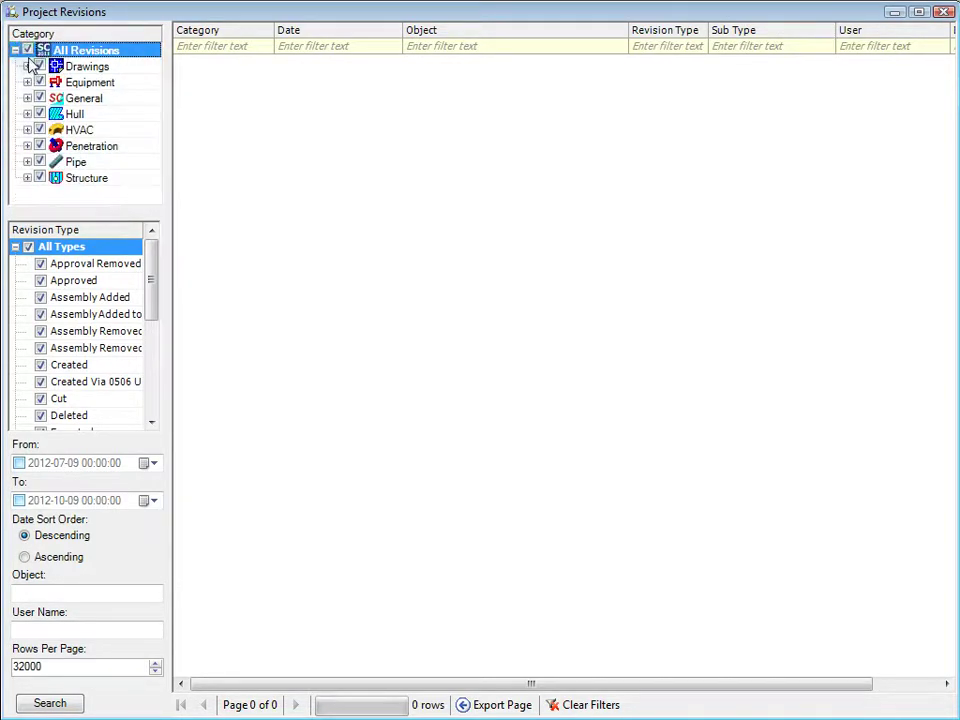
click(27, 50)
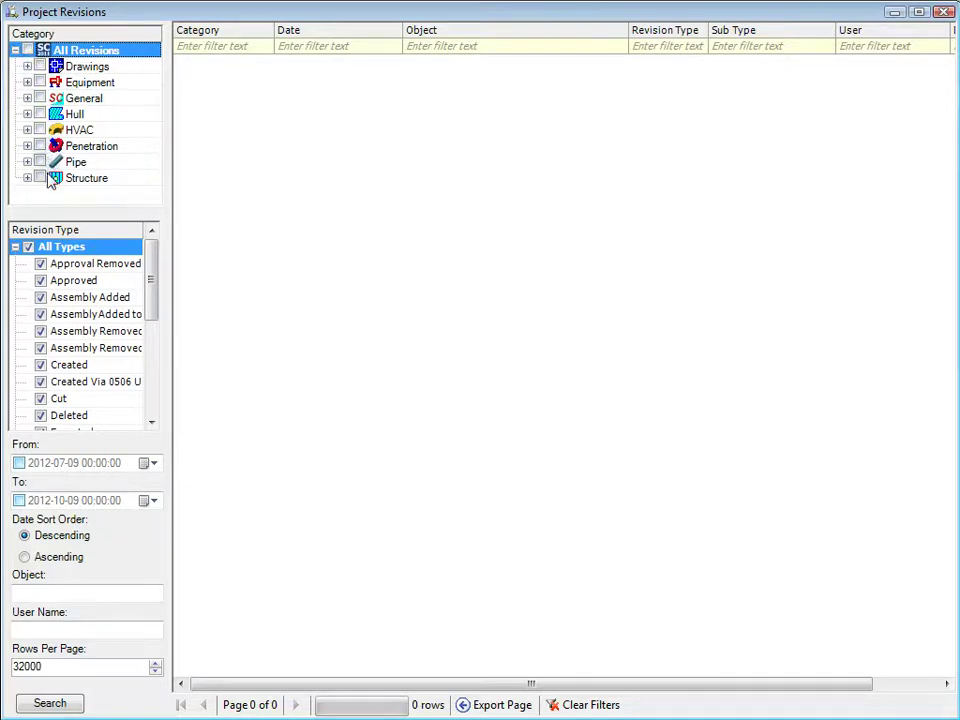
Include all part types under Structure > Parts in the revision search and run the search
click(27, 178)
drag(152, 78, 152, 137)
click(52, 62)
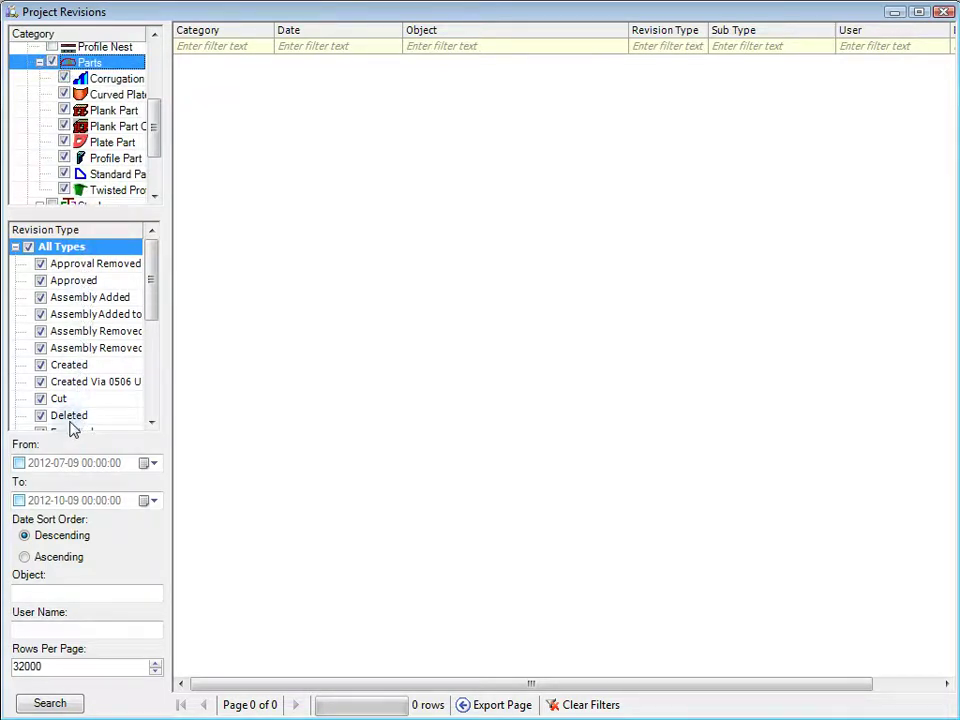
click(60, 706)
Filter the revision results to category "plate part", object "2110" and revision type "created", and look through the filtered rows
click(231, 46)
text(plate part)
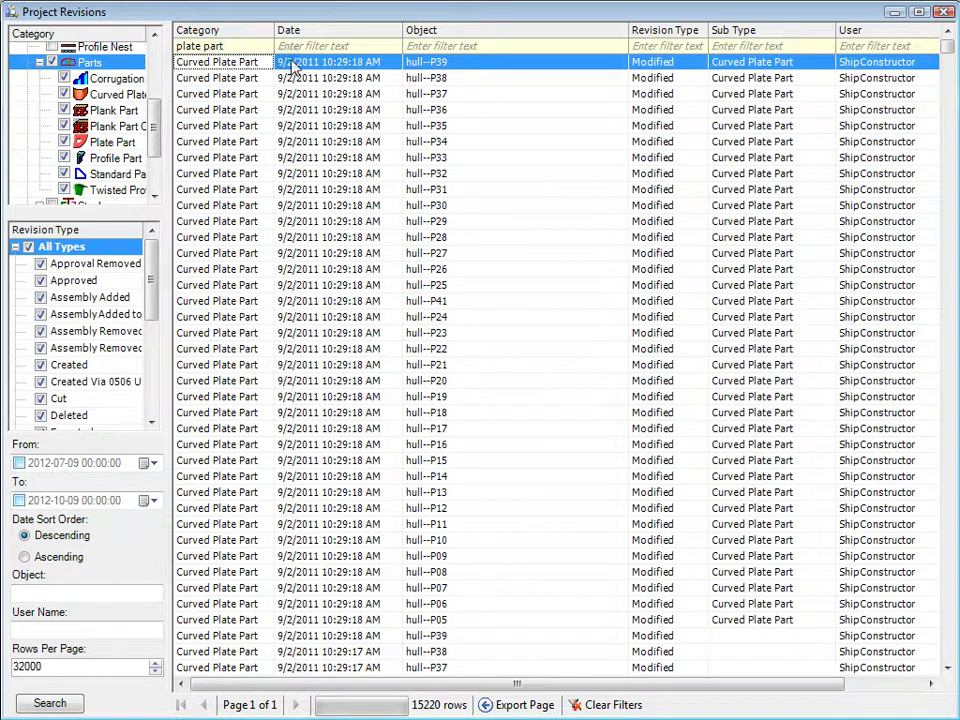
click(588, 46)
text(2110)
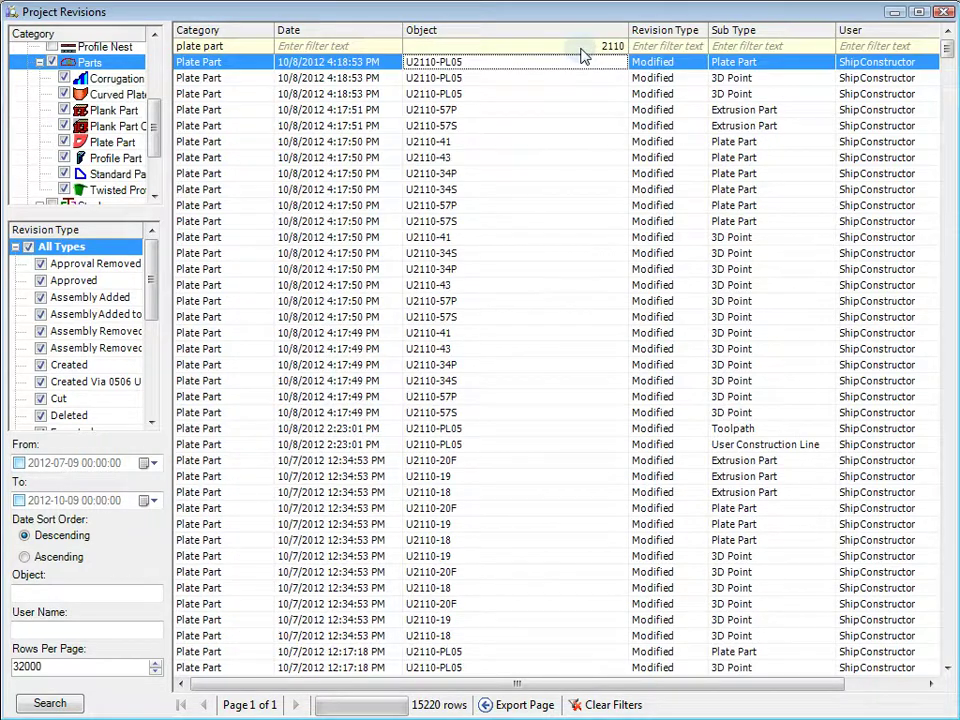
click(668, 46)
text(c)
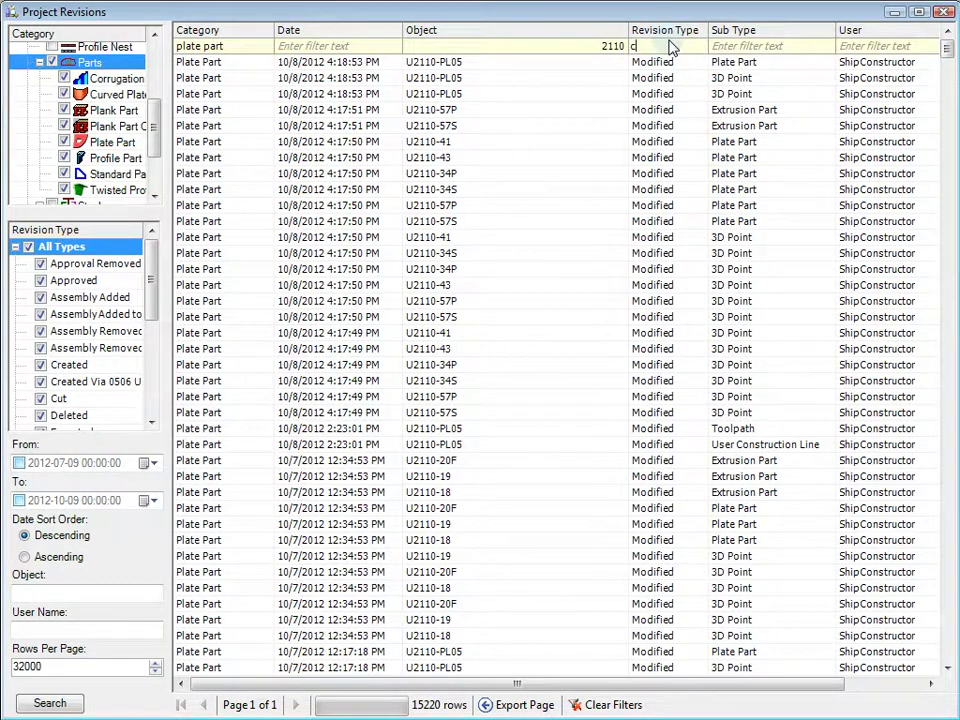
text(reated)
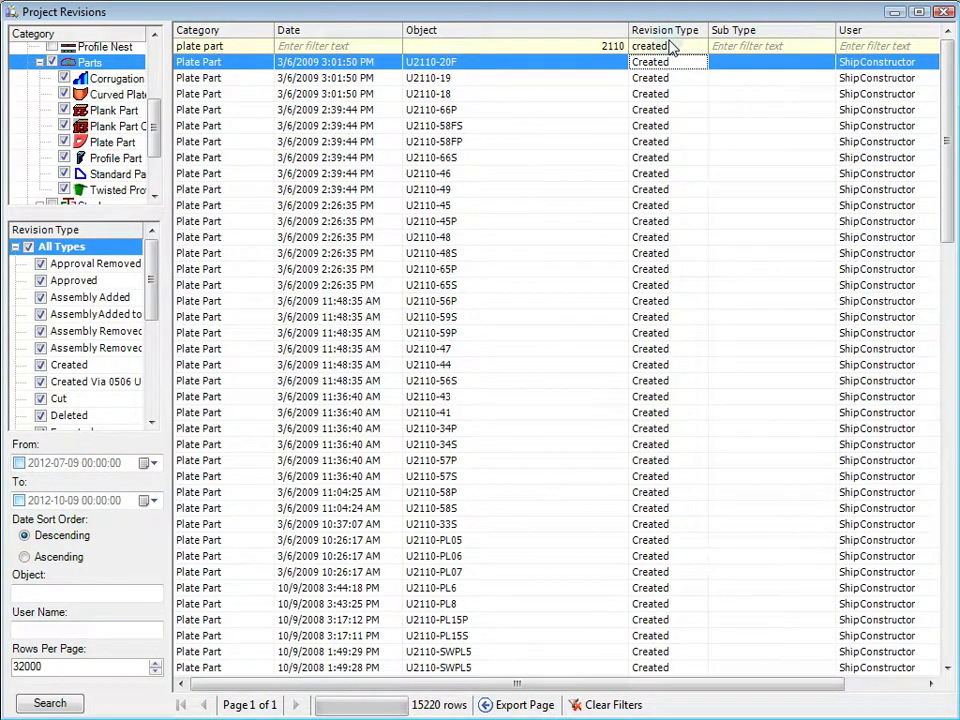
drag(945, 104, 950, 200)
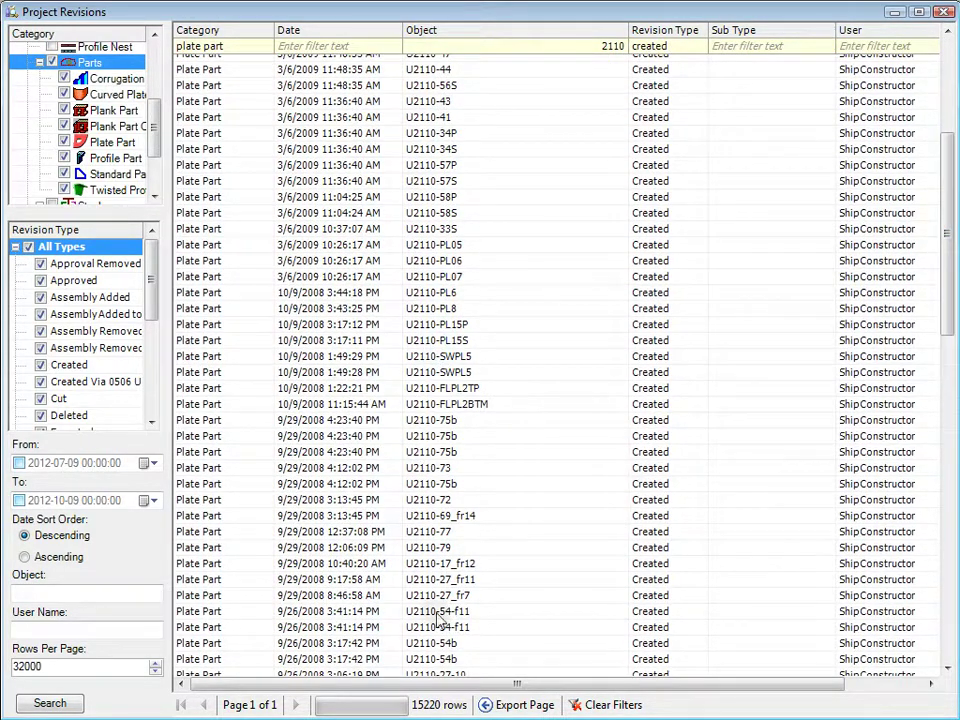
Export the filtered revisions page to rev.txt in the TWR2012 project folder, replacing the existing file
click(558, 706)
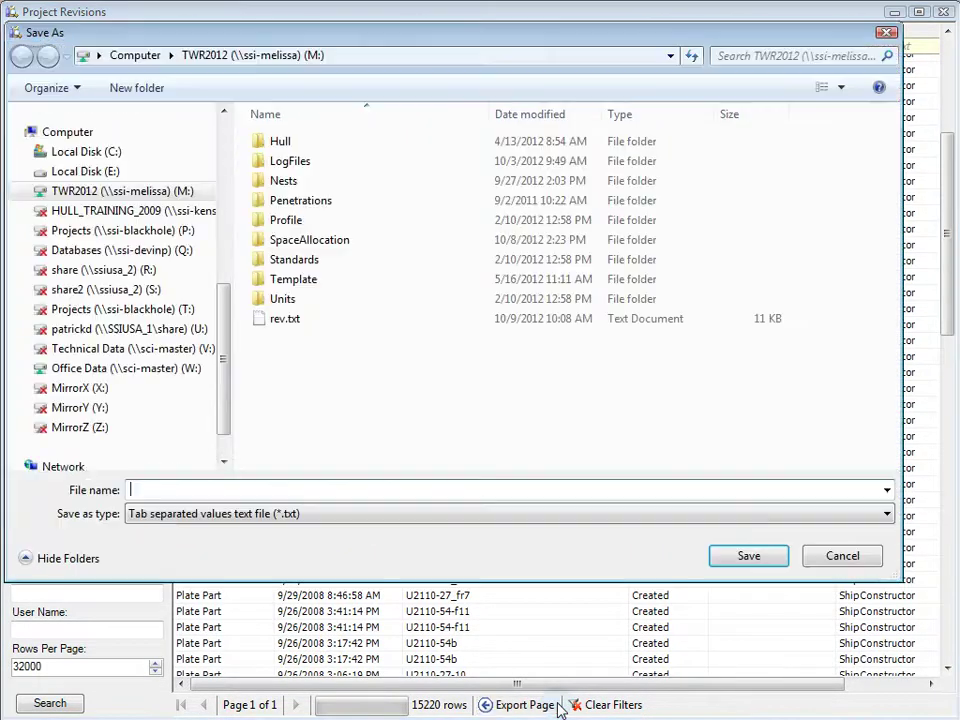
click(302, 318)
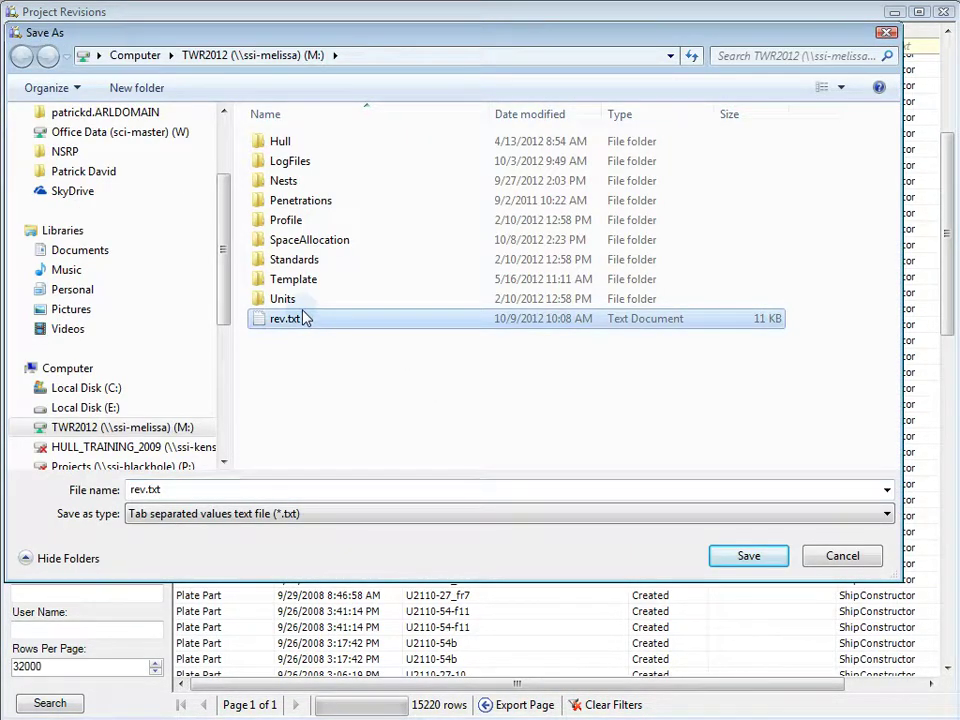
click(724, 562)
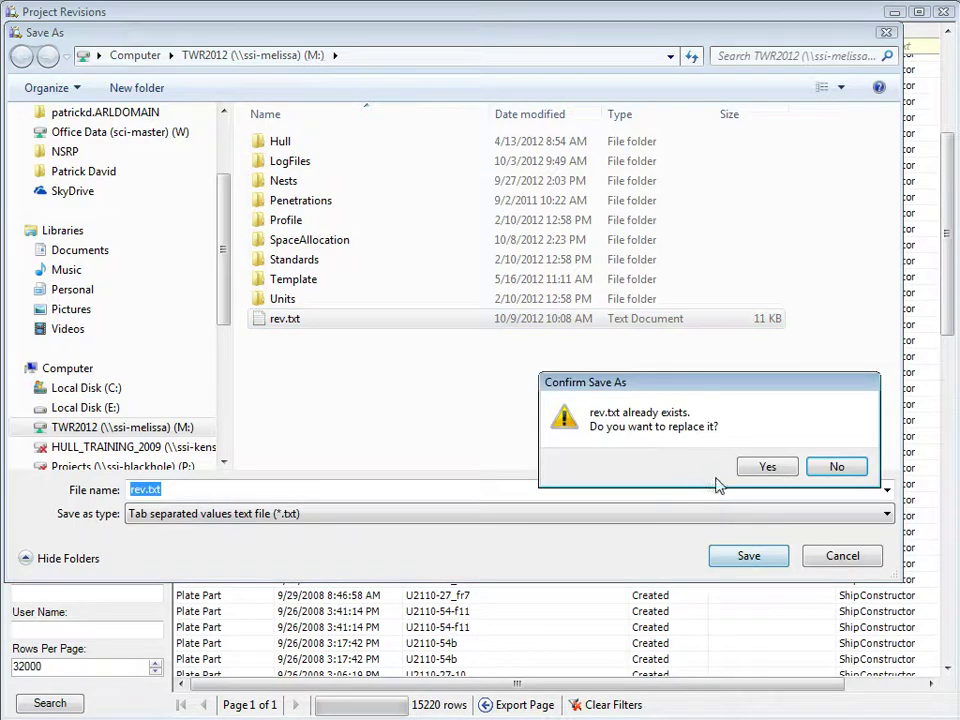
click(762, 468)
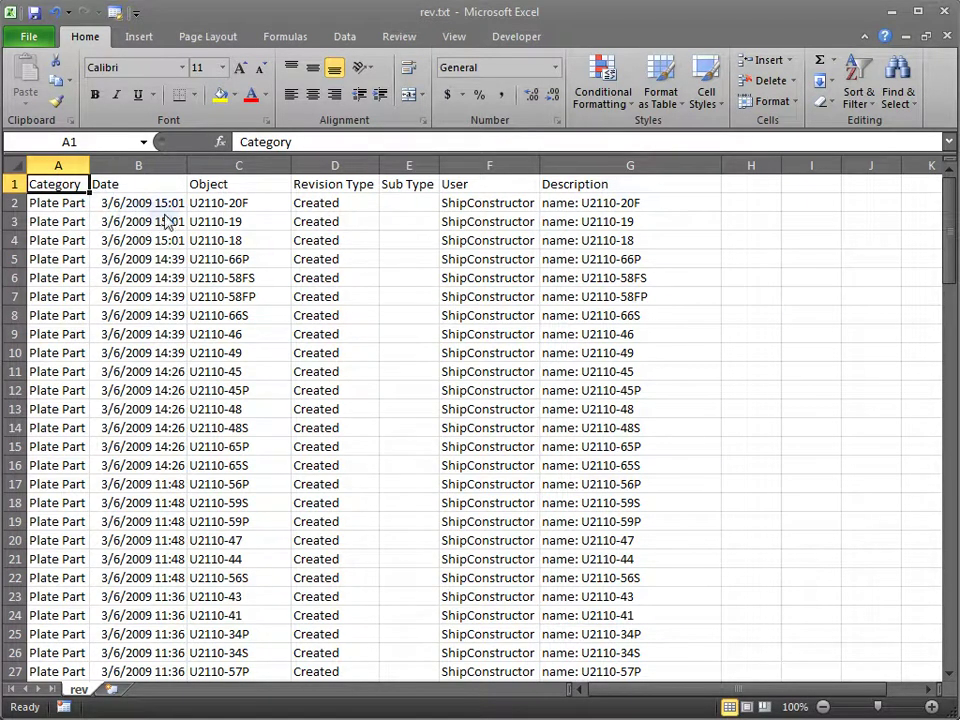
Look through the exported rev.txt in Excel and close it without saving changes
drag(949, 225, 927, 215)
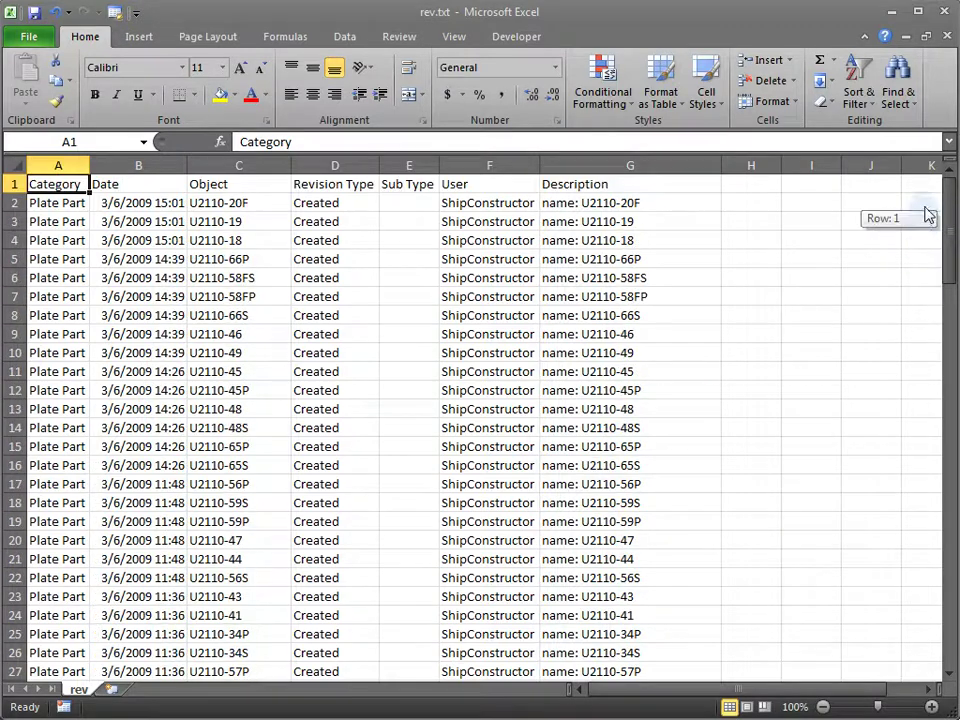
click(943, 11)
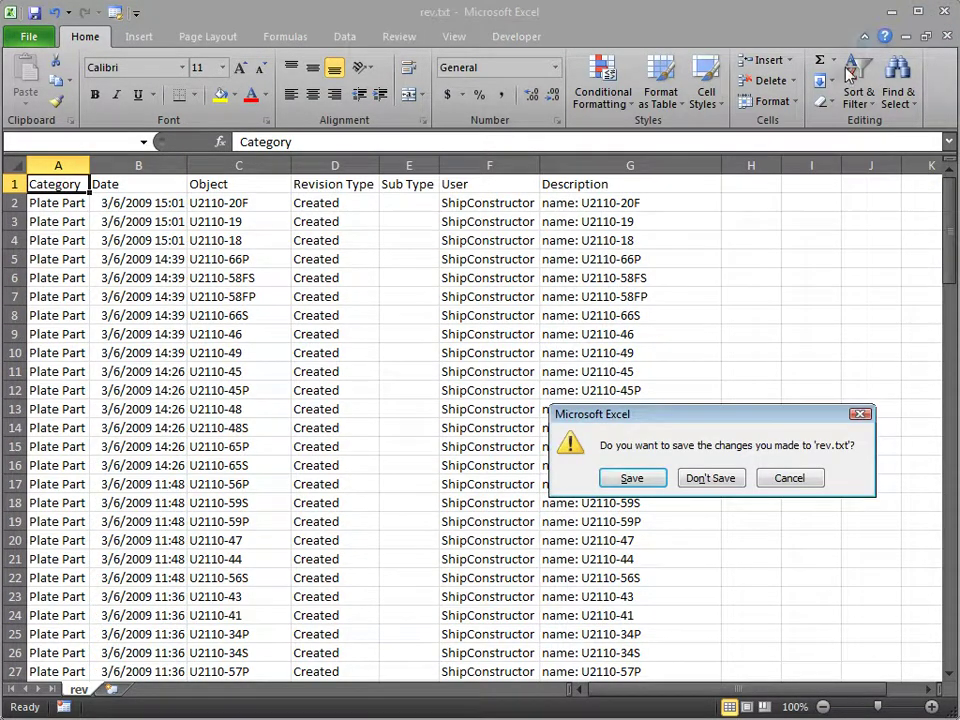
click(720, 481)
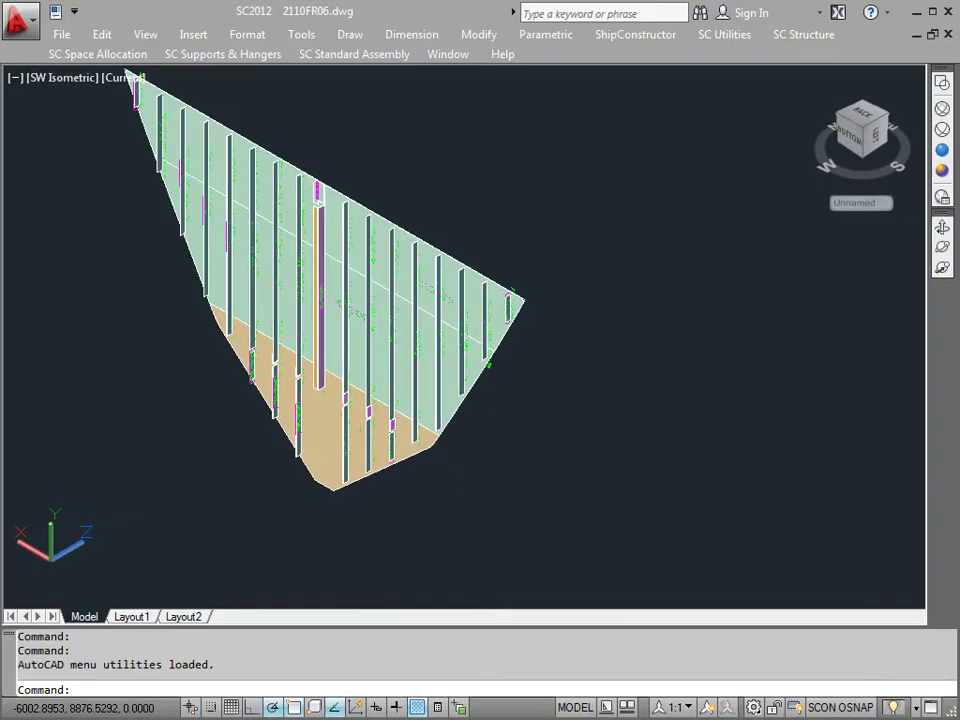
Open the frame drawing 2110FR07 from unit 2110's structure drawings in the ShipConstructor Navigator
click(621, 37)
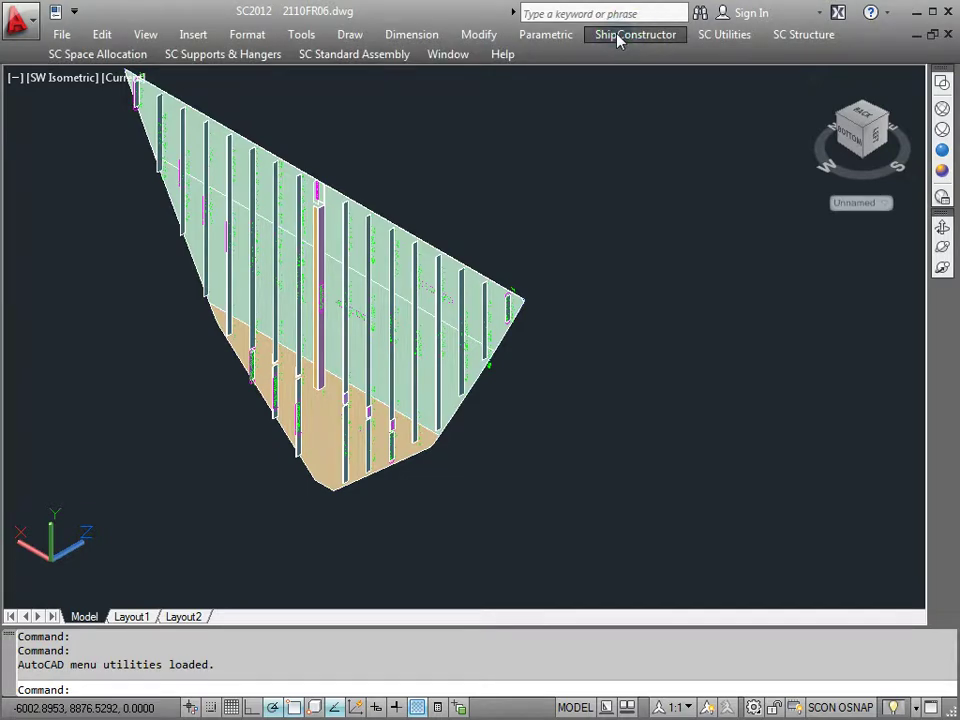
click(627, 57)
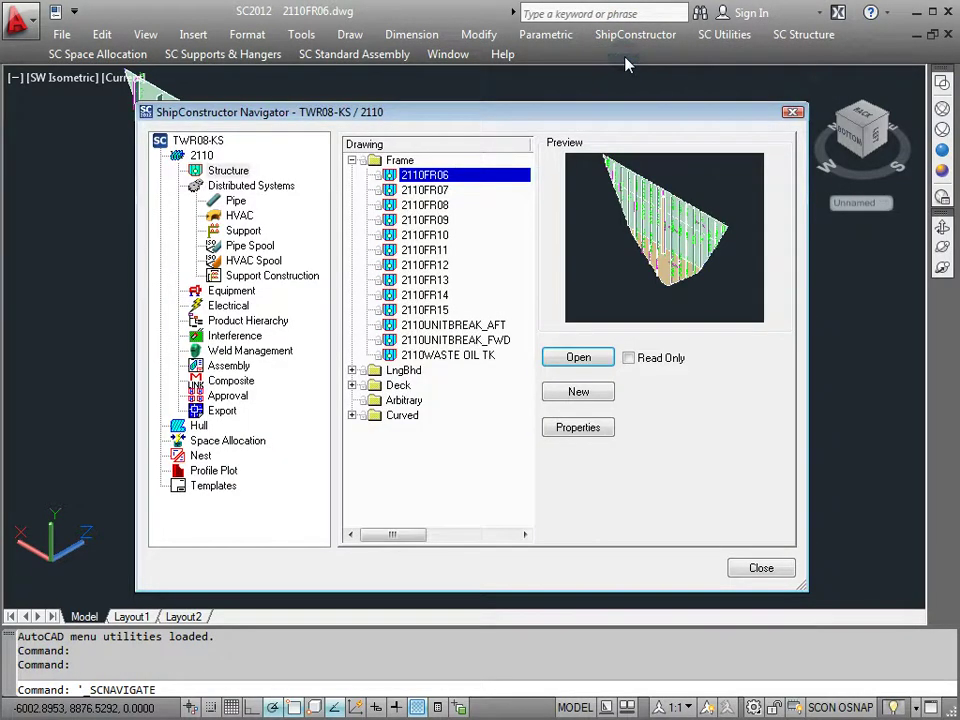
click(425, 190)
click(413, 206)
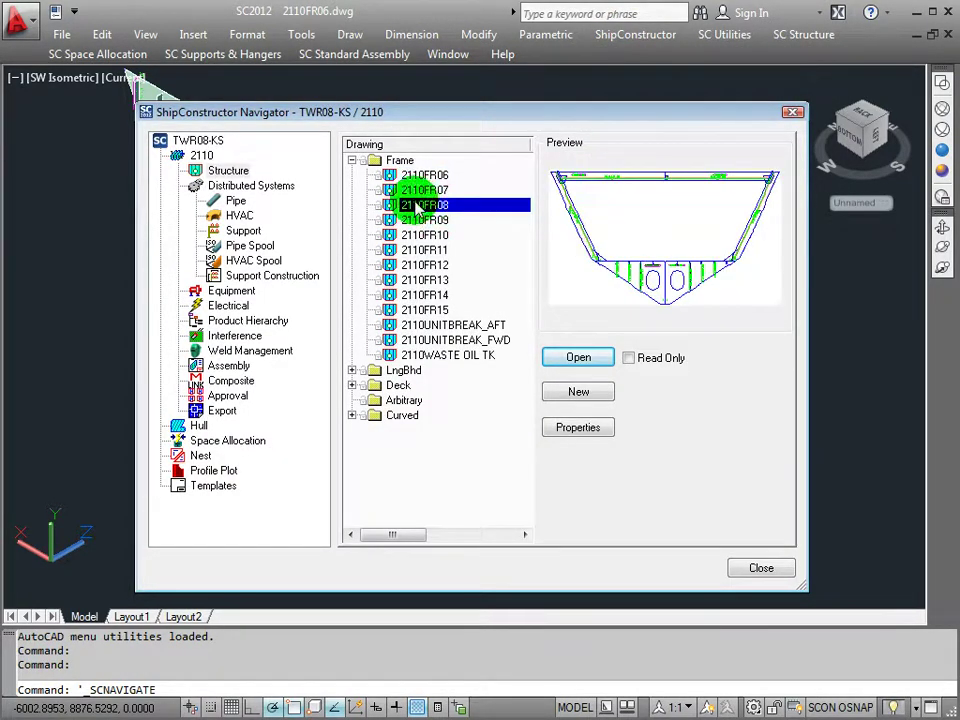
double_click(416, 190)
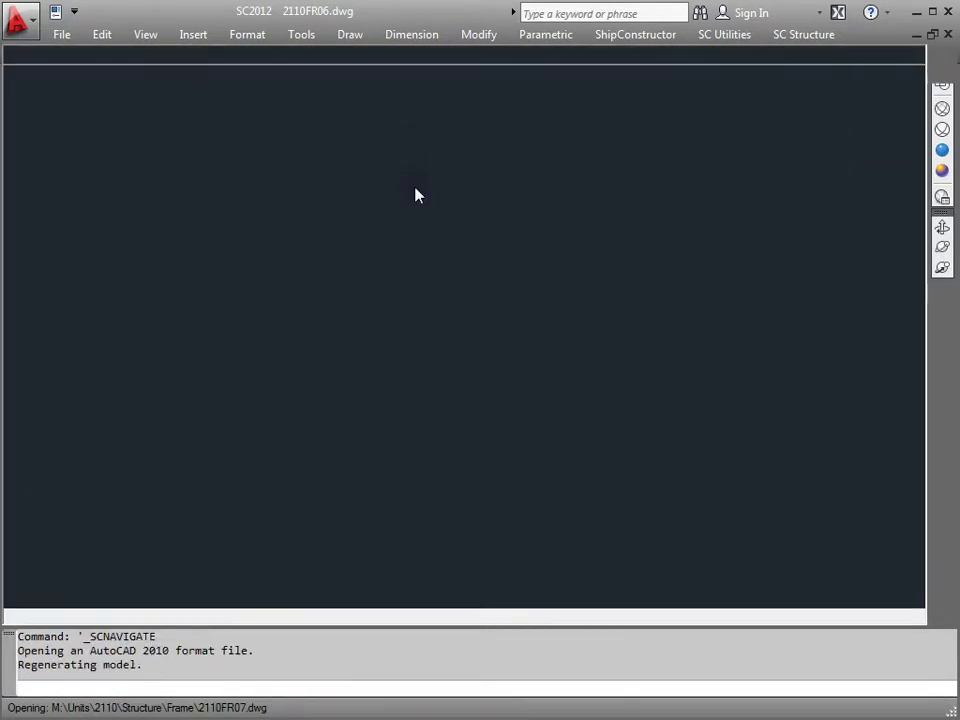
Switch to unit 3110 in the ShipConstructor Navigator and open its structure frame drawing 3110FR16
click(635, 34)
click(645, 62)
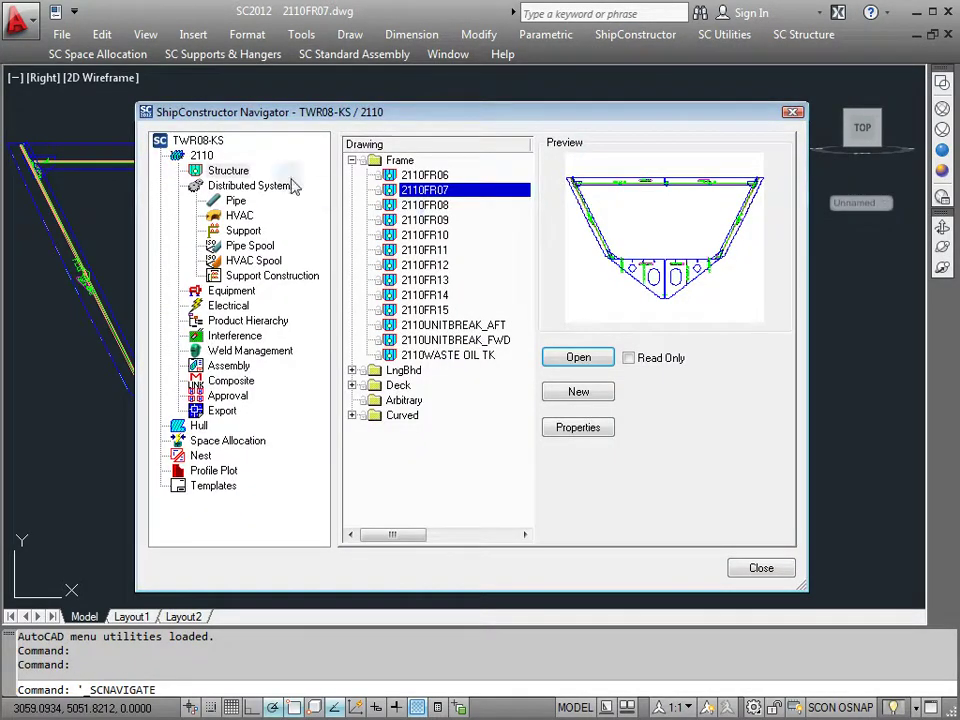
click(210, 141)
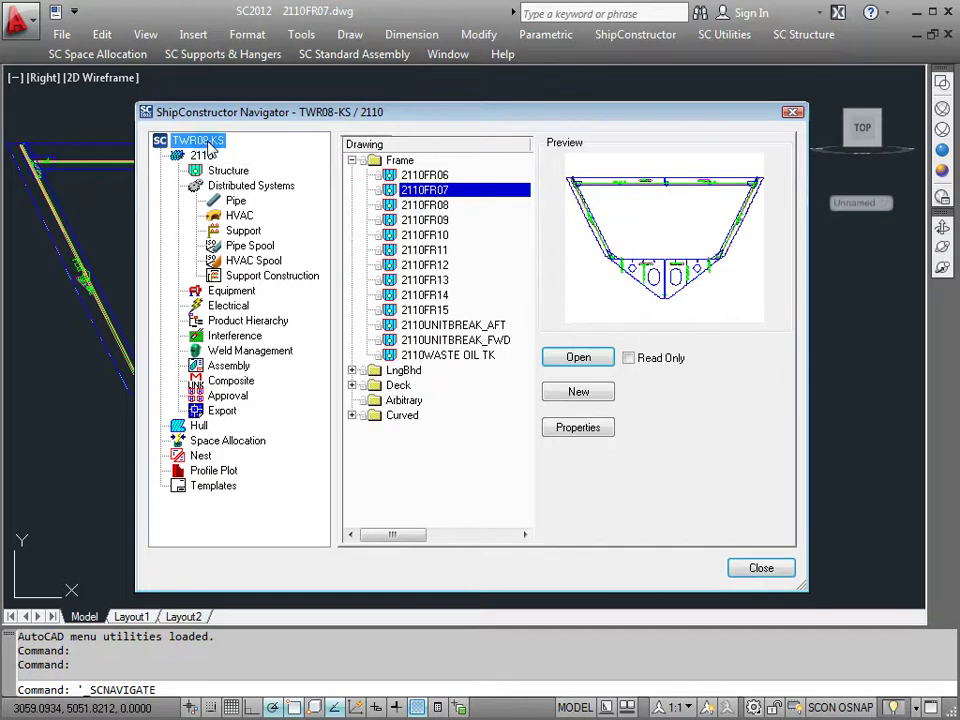
click(378, 251)
click(222, 171)
click(385, 175)
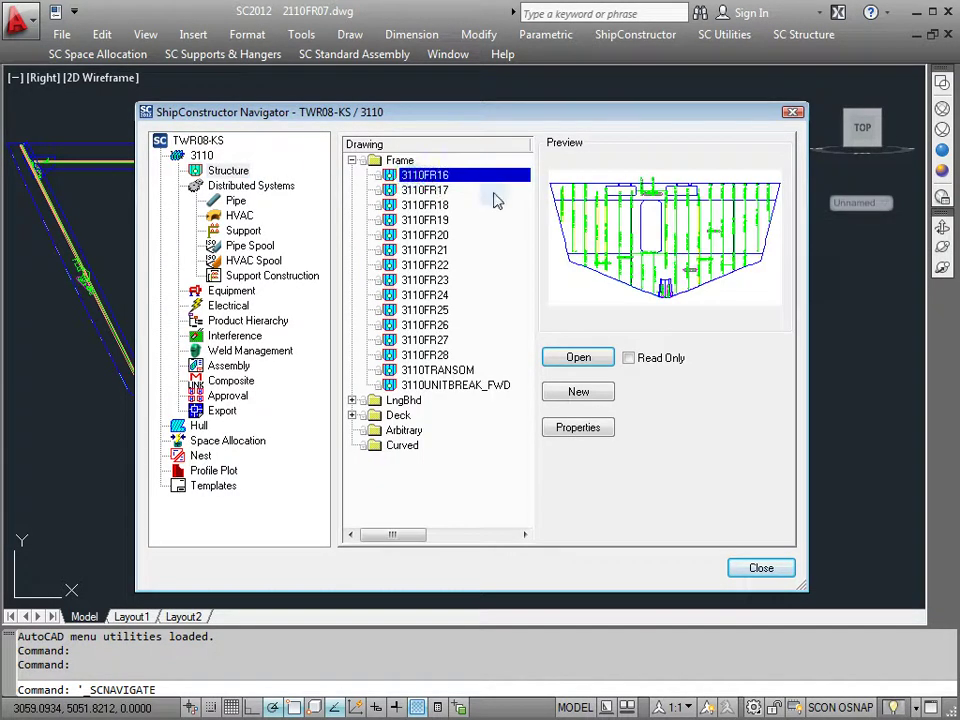
click(577, 360)
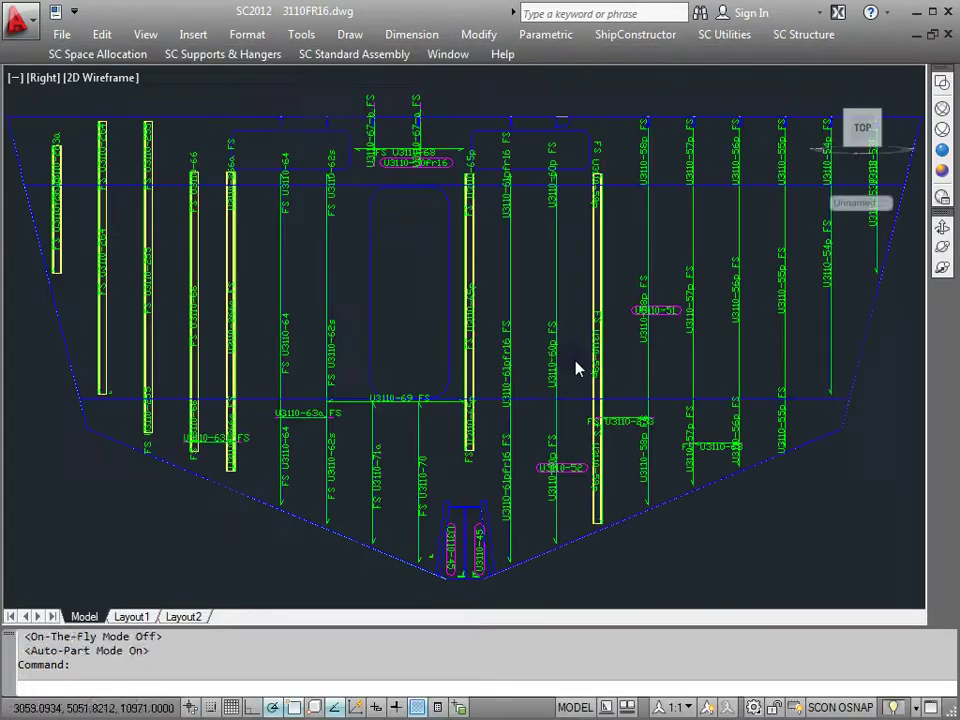
Return to unit 2110 in the ShipConstructor Navigator and open its structure frame drawing 2110FR06
click(626, 34)
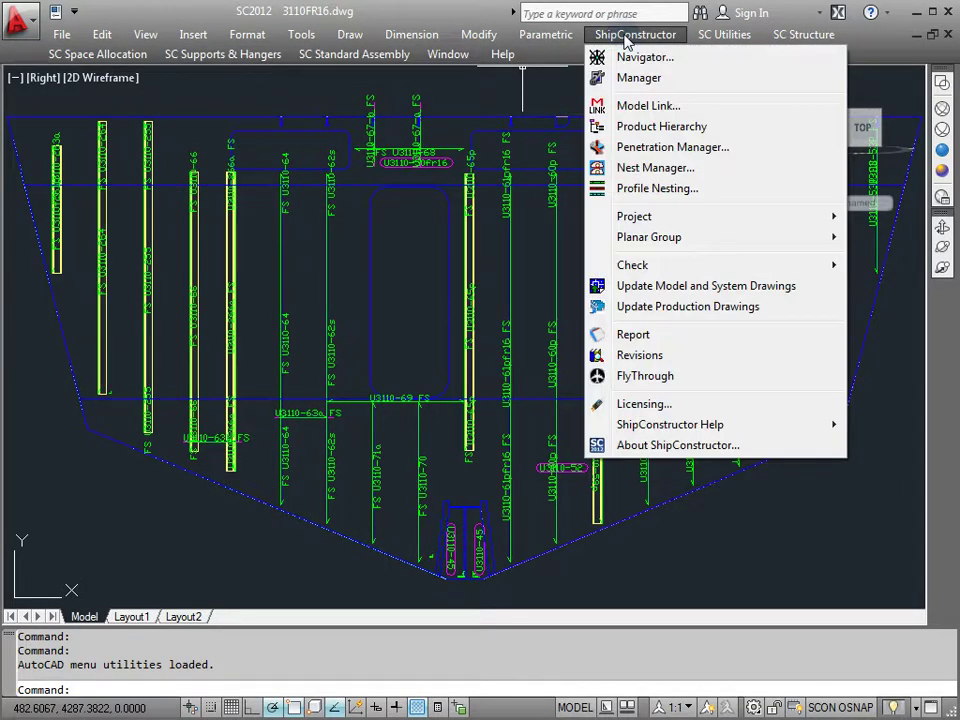
click(640, 58)
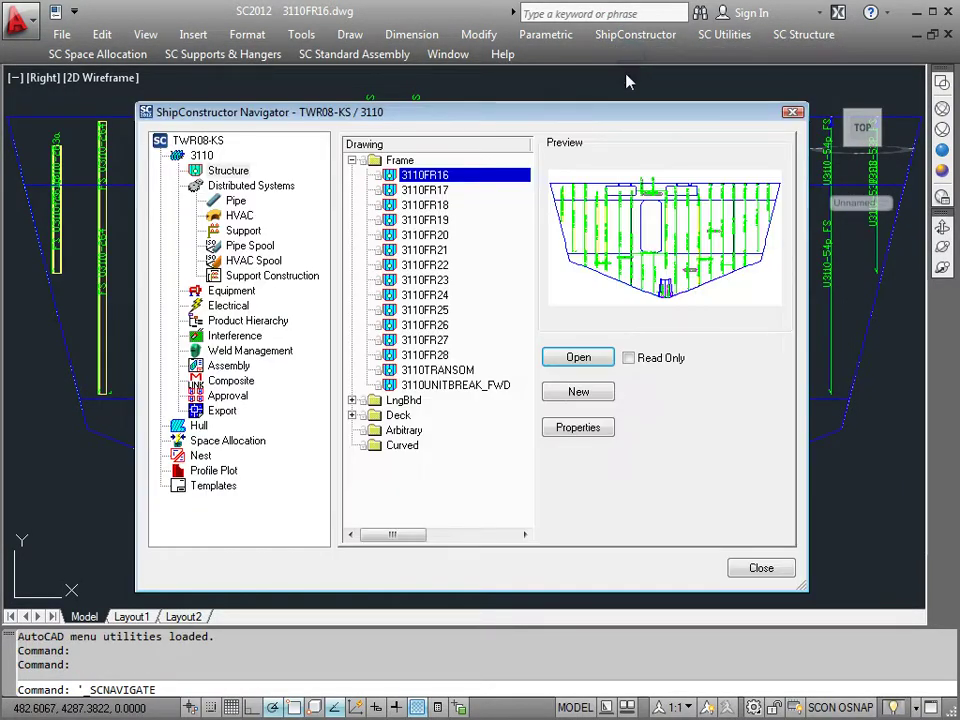
click(197, 140)
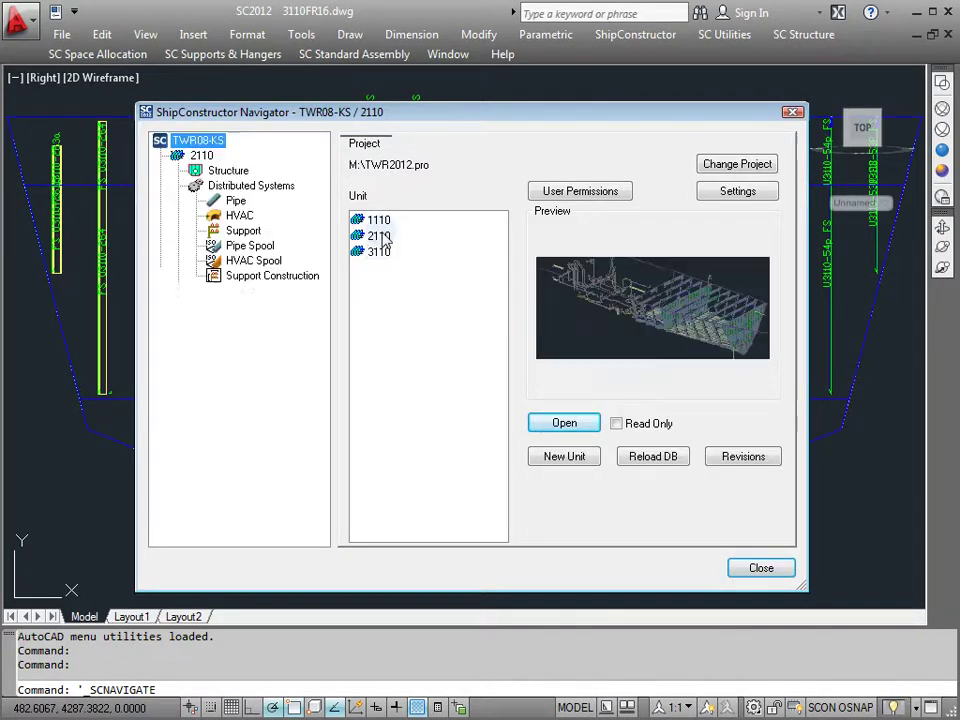
click(229, 170)
click(424, 175)
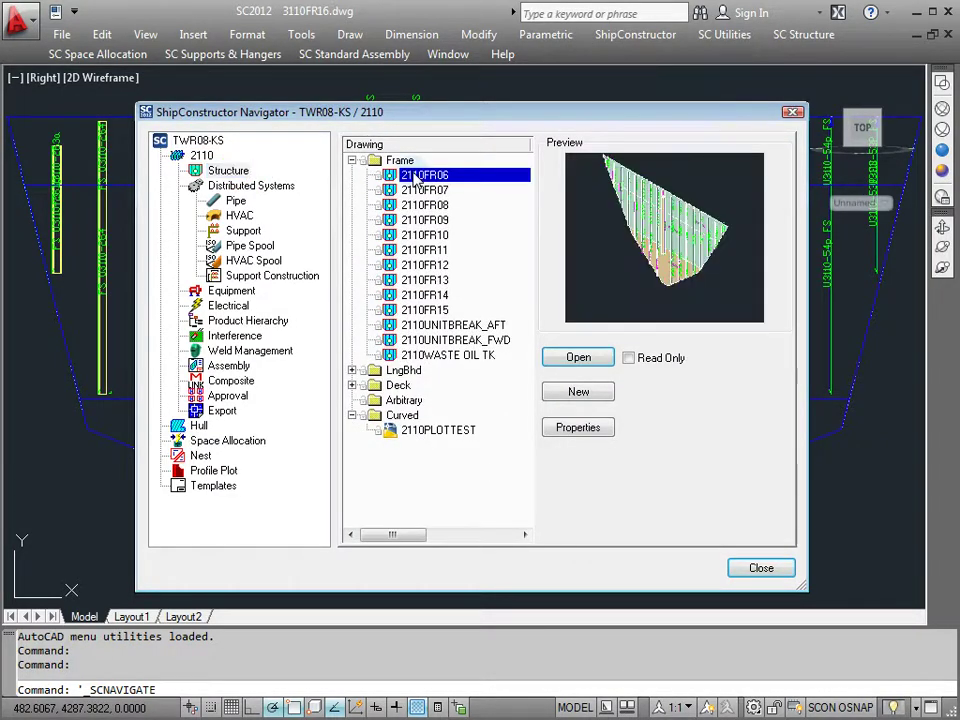
click(601, 358)
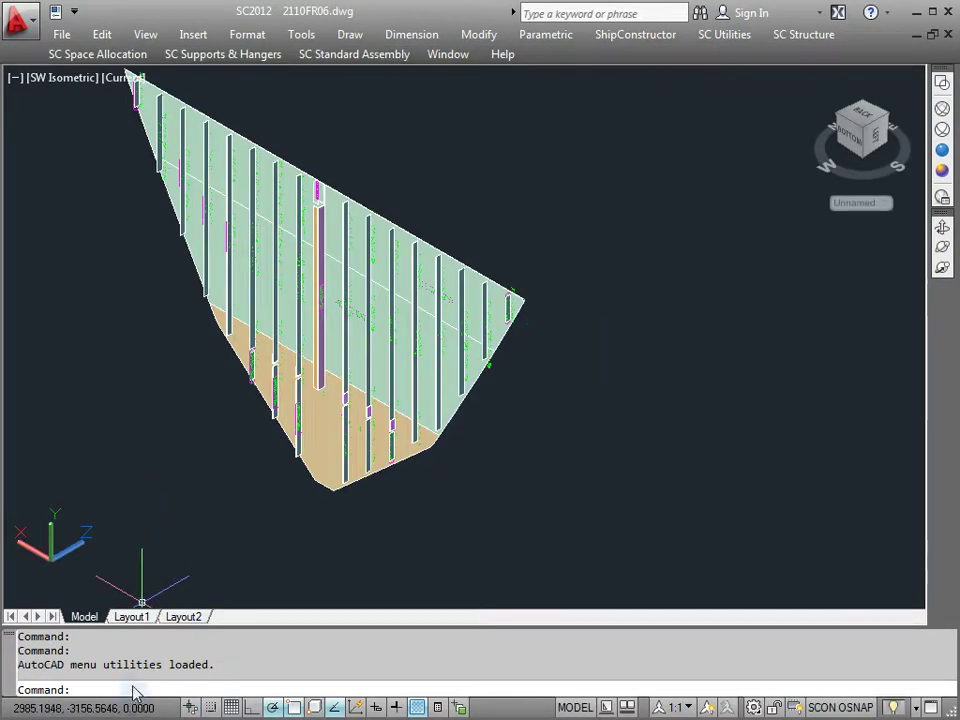
Show the Project Explorer with the SCADVPROJECTEXPLORERSHOW command
text(scadvproj)
key(Tab)
key(Tab)
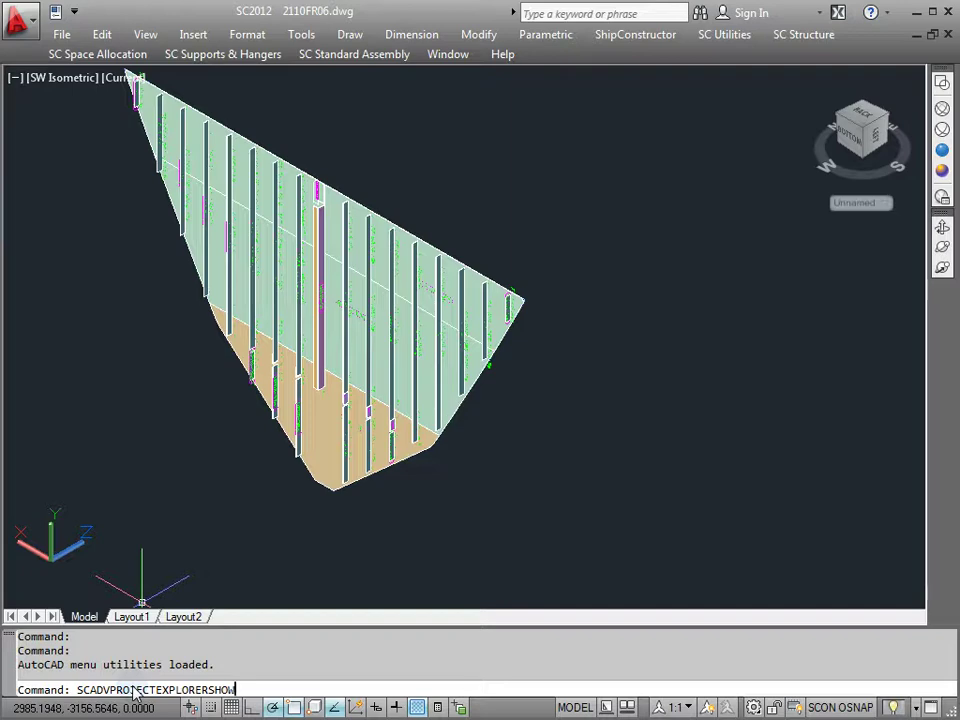
key(Return)
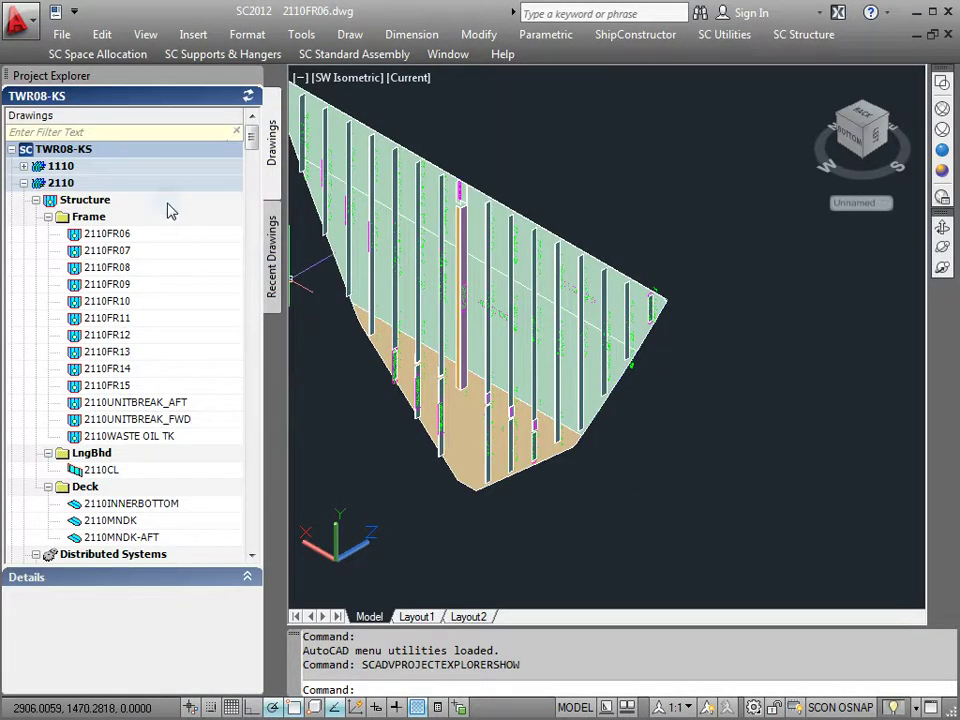
Collapse the 2110, 3110 and Nest branches in the Project Explorer drawing tree
click(23, 183)
click(23, 200)
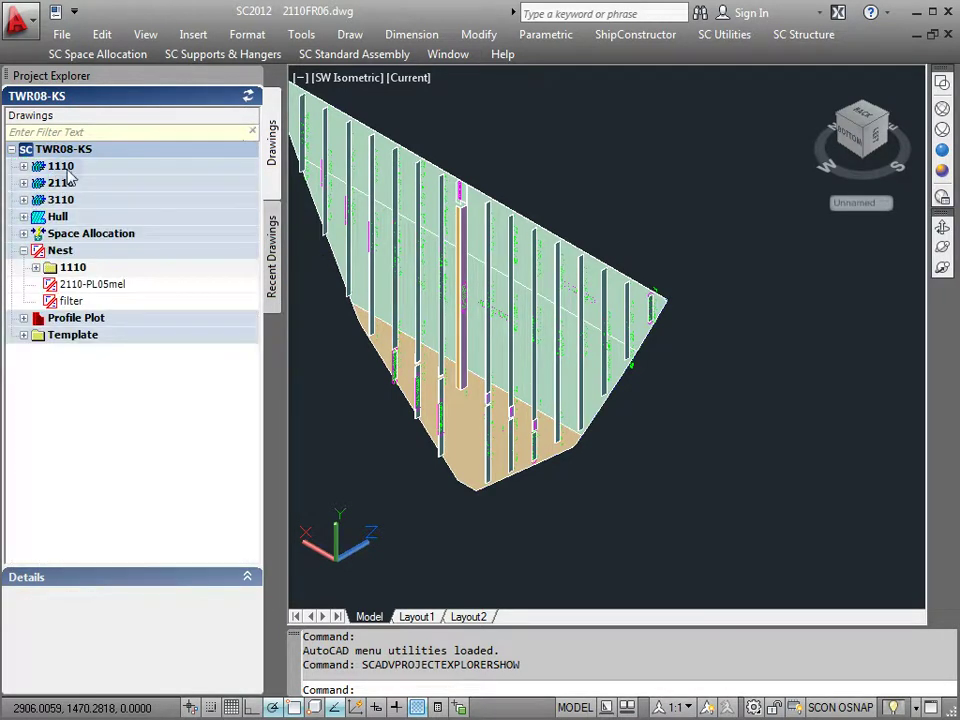
click(23, 250)
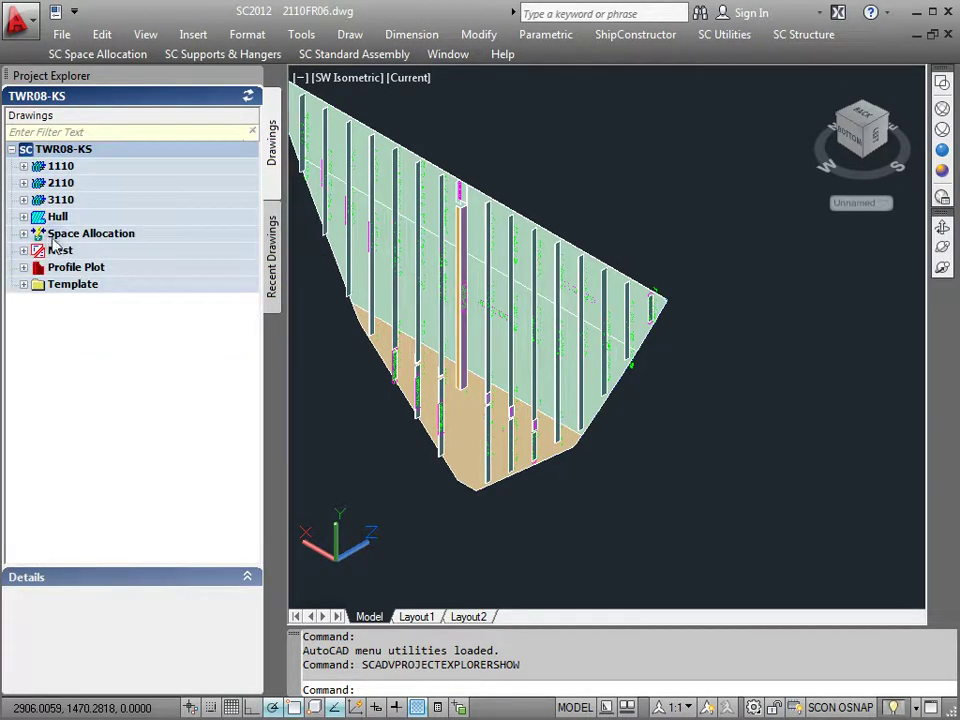
Expand unit 2110 in the Project Explorer and open the frame drawings 2110FR07 and 2110FR08 in turn
click(24, 183)
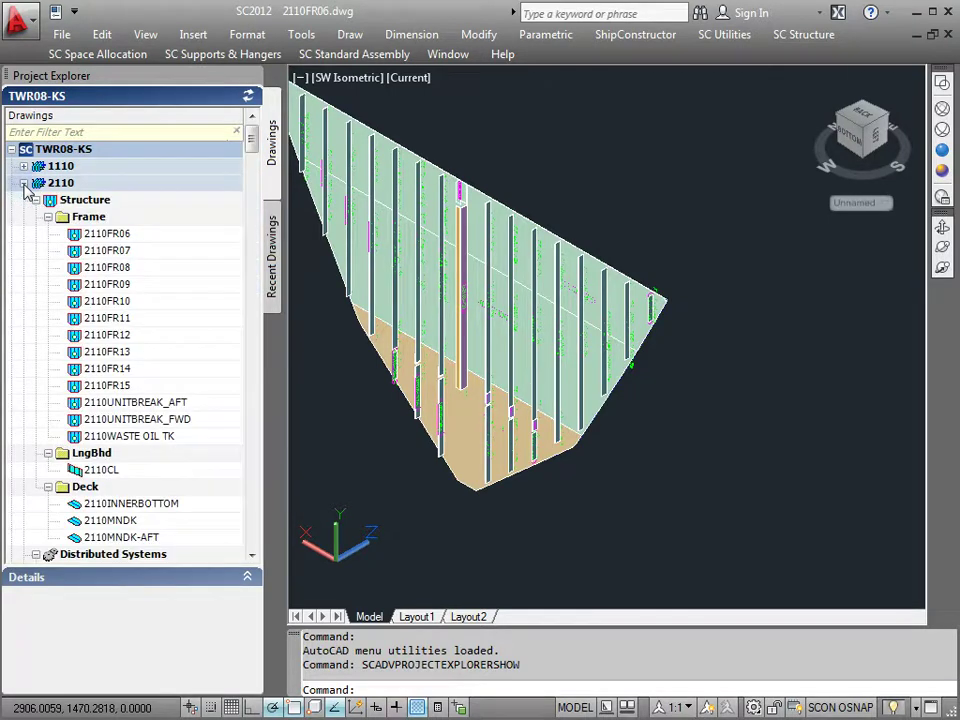
double_click(110, 251)
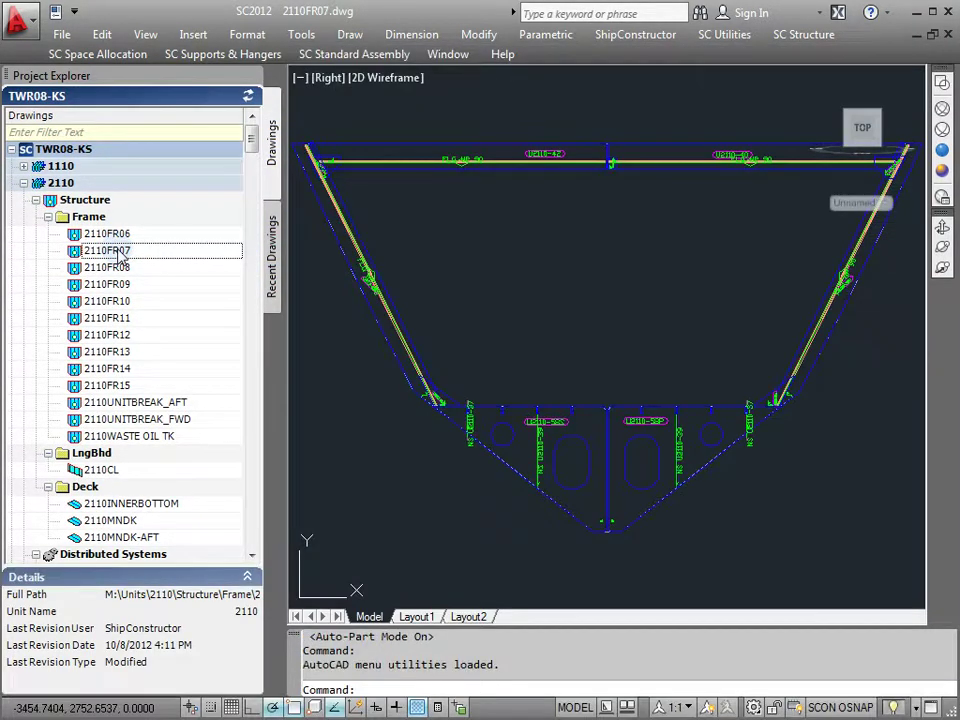
double_click(112, 268)
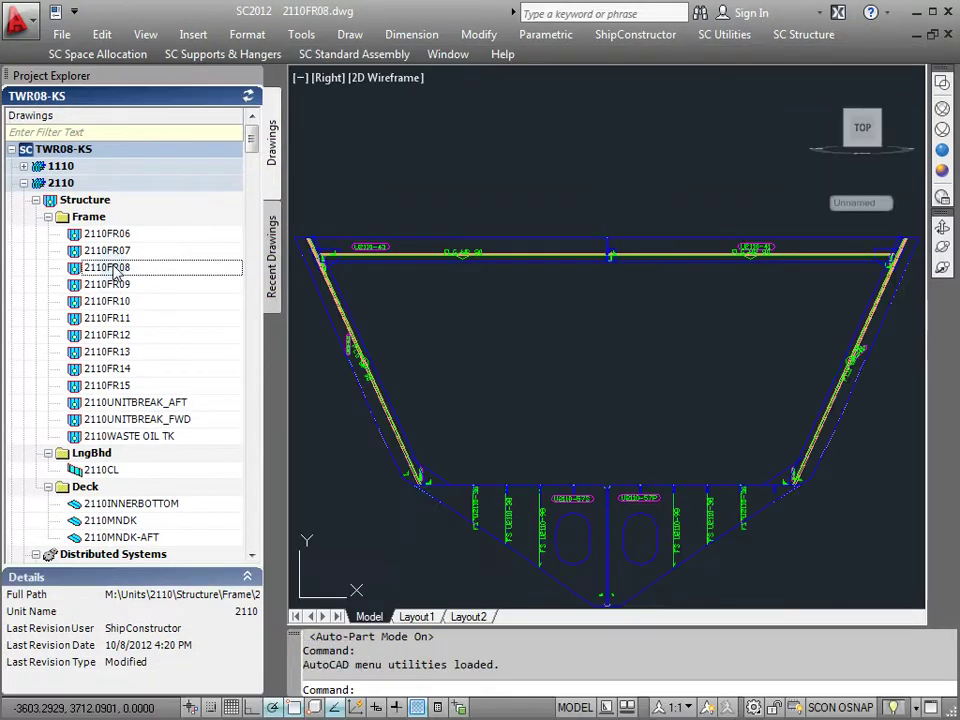
Look through unit 2110's distributed systems drawings in the Project Explorer and collapse the unit
scroll(113, 272, down, 4)
scroll(113, 278, down, 1)
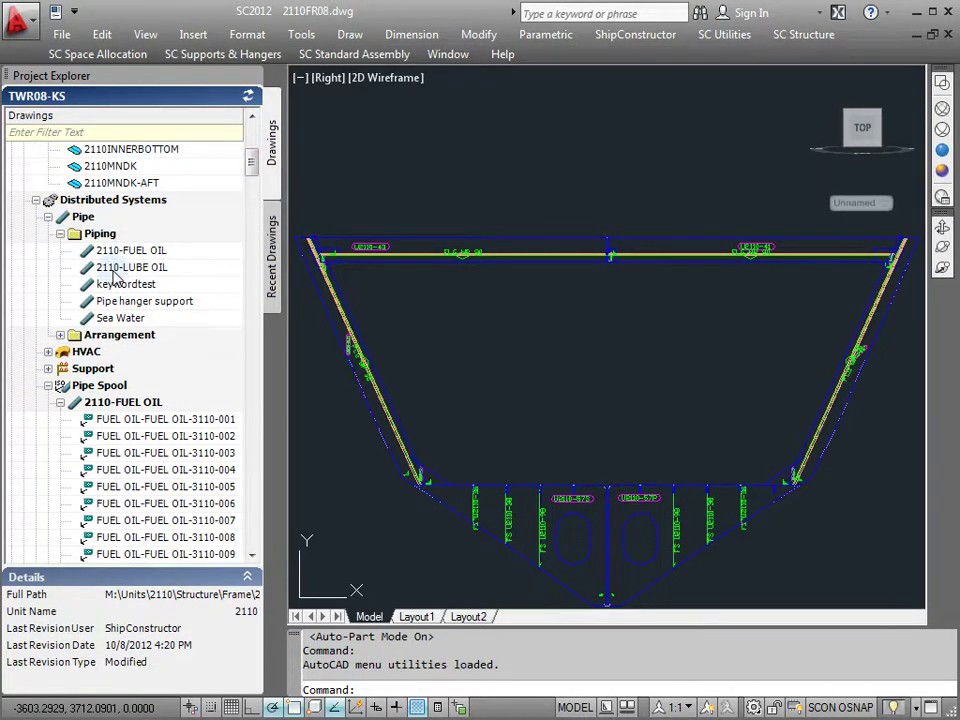
scroll(111, 272, up, 8)
click(23, 183)
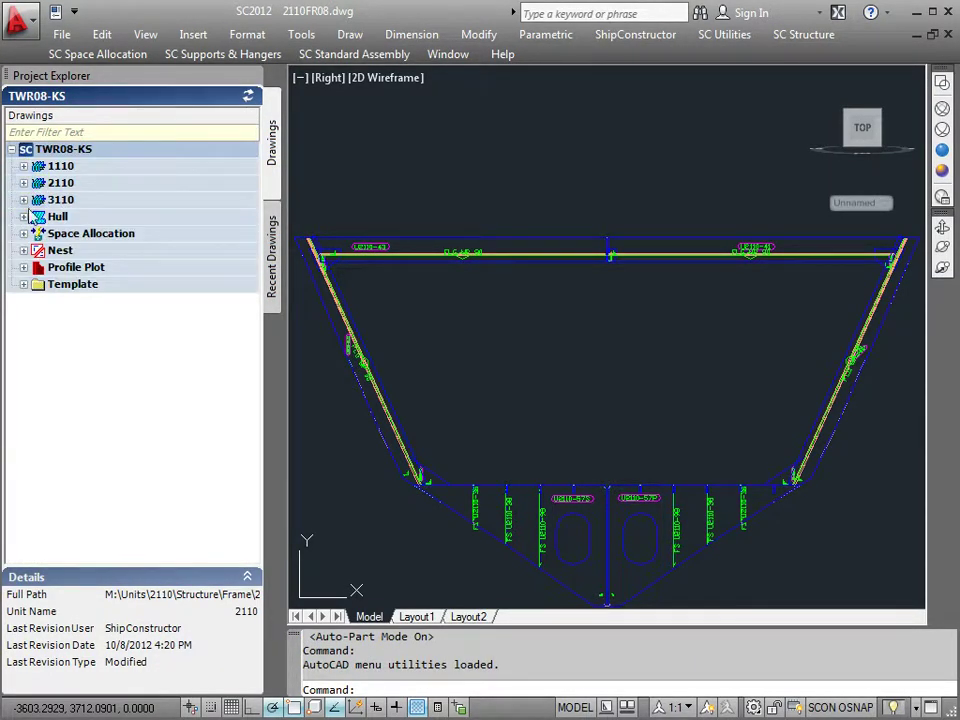
Expand units 3110 and 2110 in the Project Explorer and open the frame drawings 3110FR16 and 2110FR06 in turn
click(24, 200)
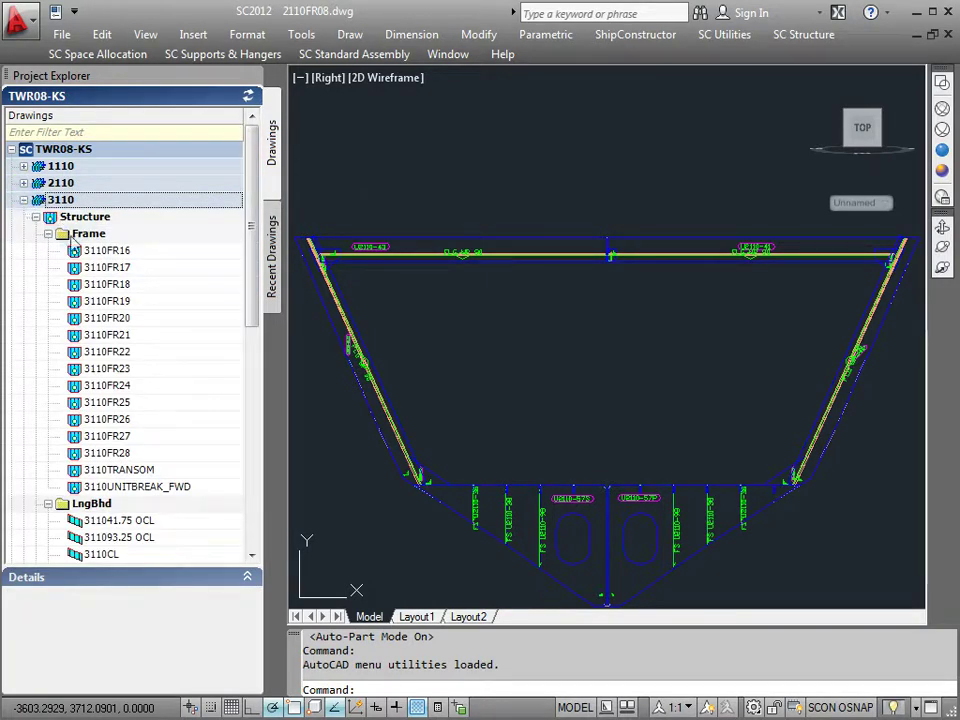
double_click(92, 252)
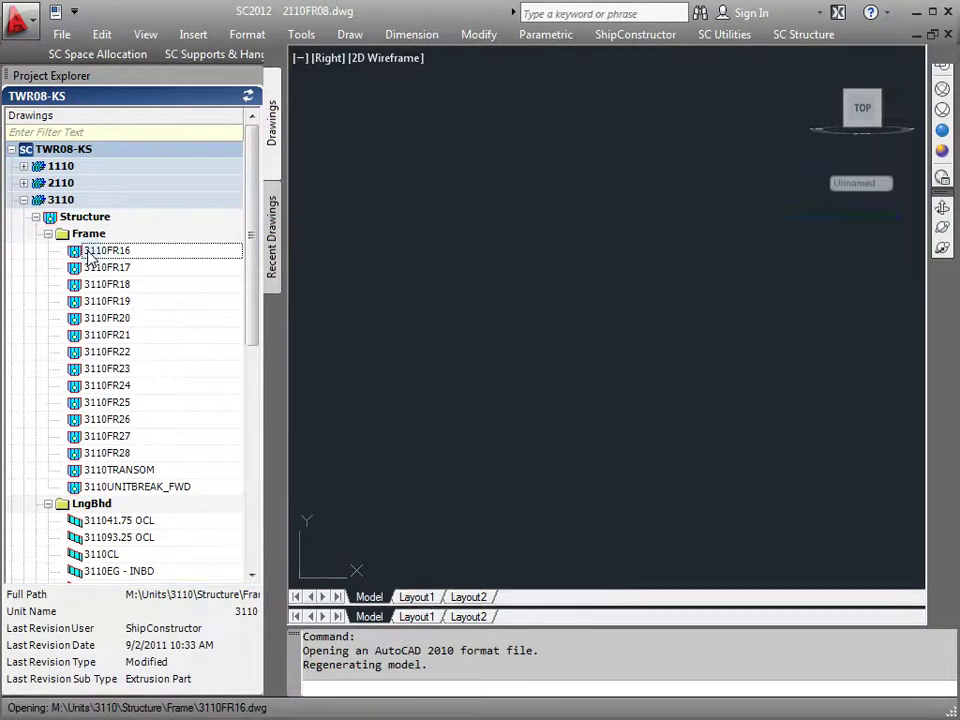
click(24, 183)
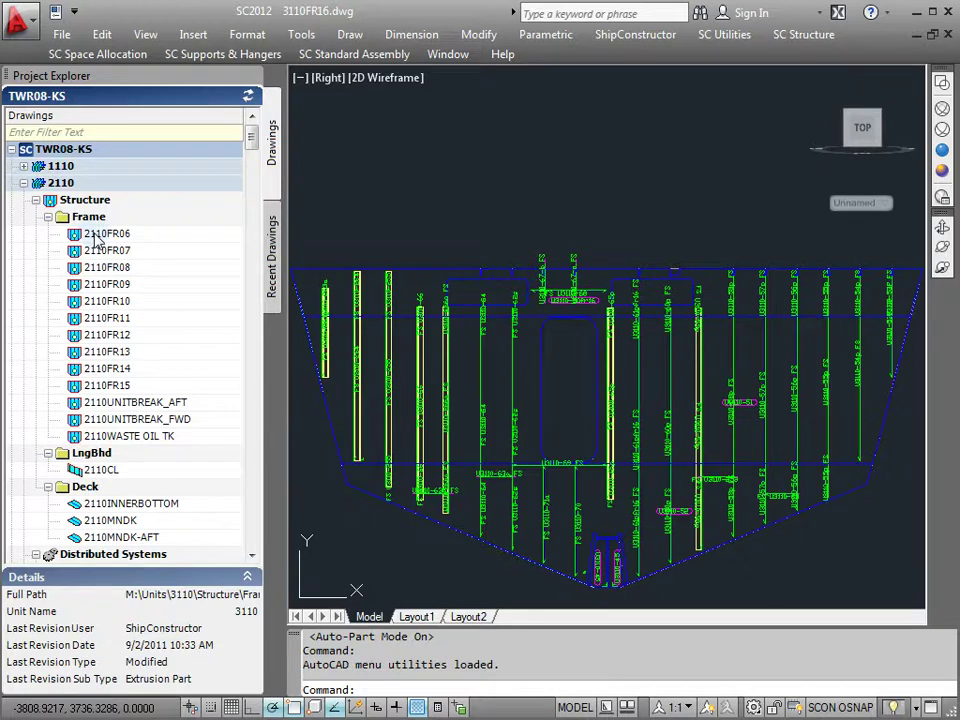
double_click(97, 236)
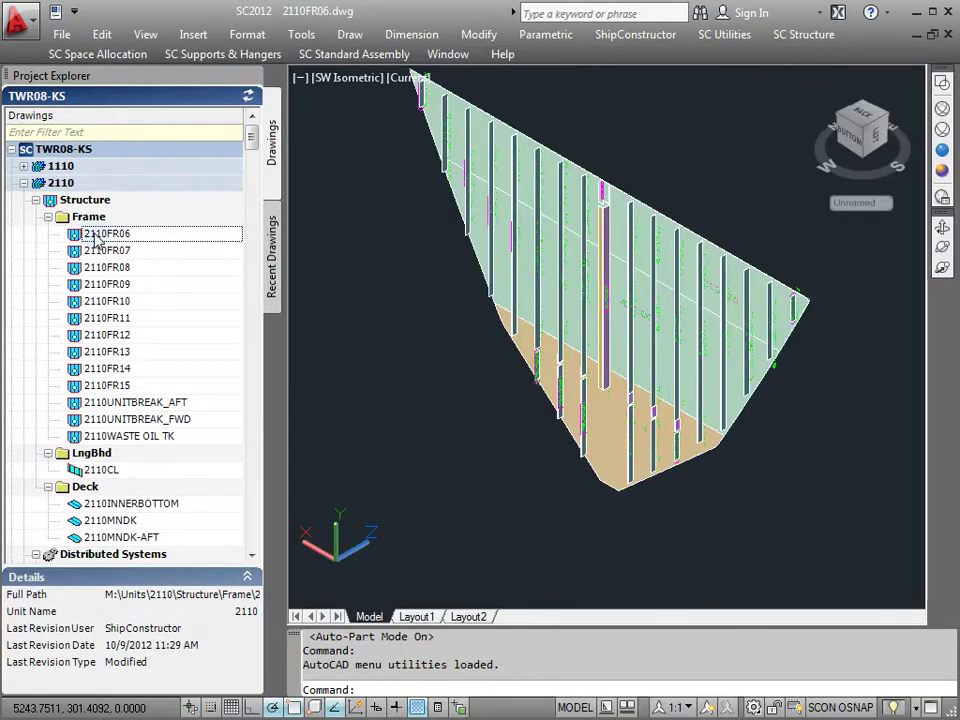
Filter the Project Explorer drawings by 2110, look through the matches and clear the filter
click(170, 133)
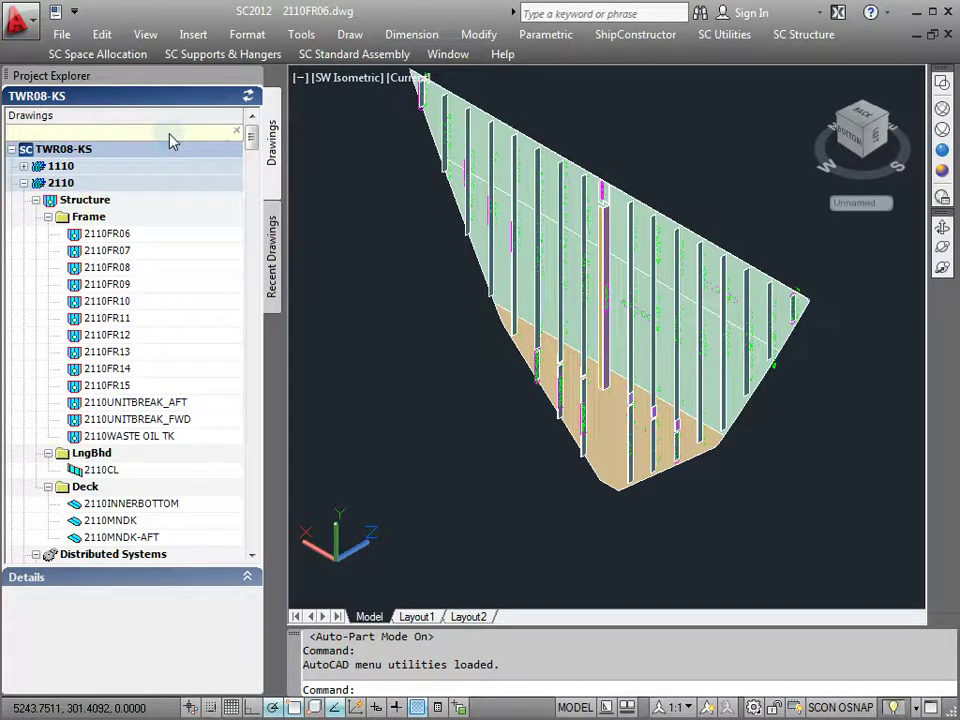
text(2110)
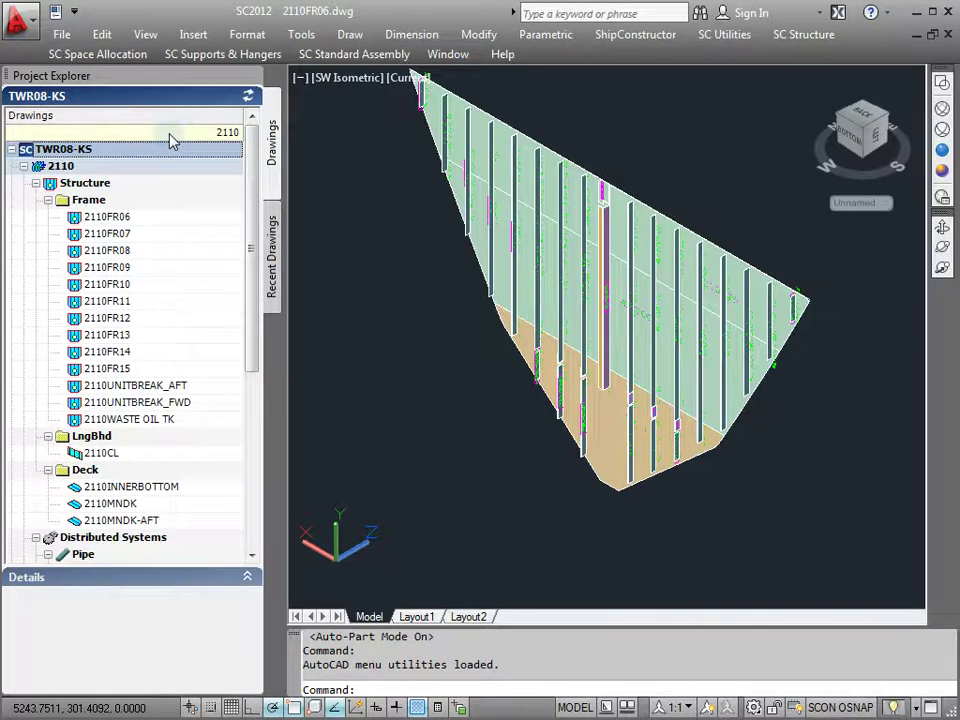
drag(255, 185, 222, 137)
click(236, 134)
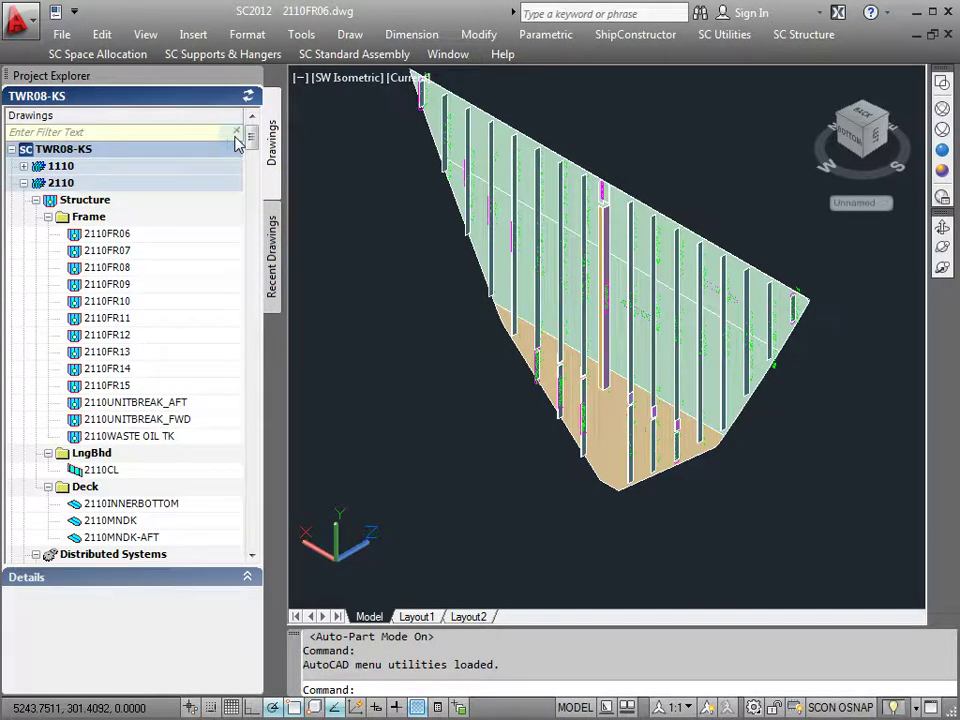
Filter the Project Explorer drawings by oil, collapse unit 2110's Pipe Spool branch to review the matches, and clear the filter
text(a)
text(il)
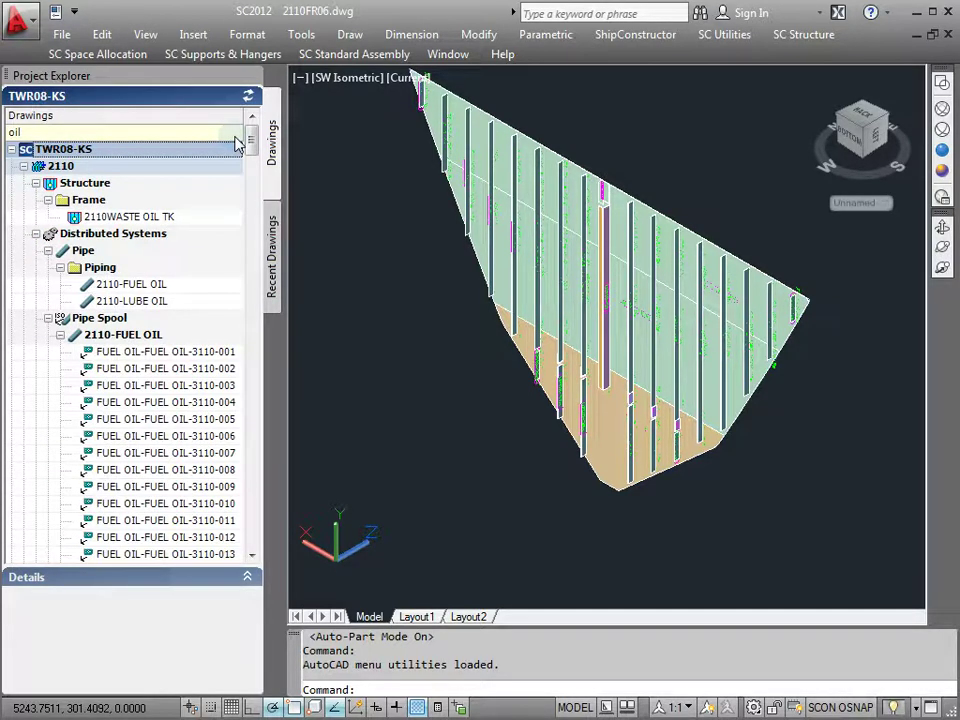
scroll(252, 145, down, 5)
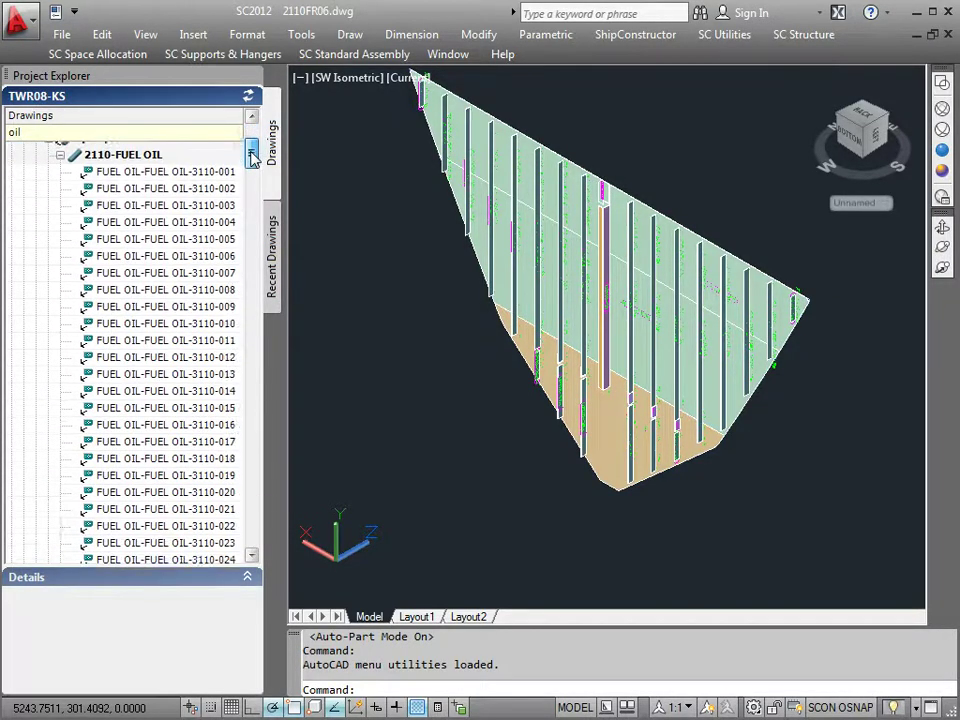
scroll(45, 235, up, 3)
click(47, 228)
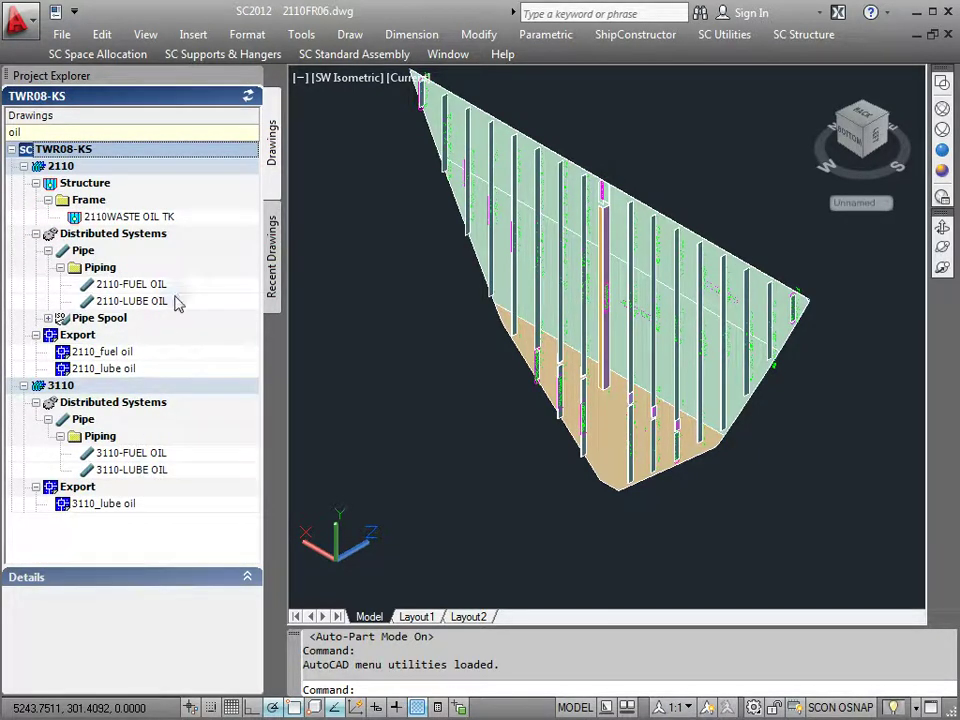
click(250, 133)
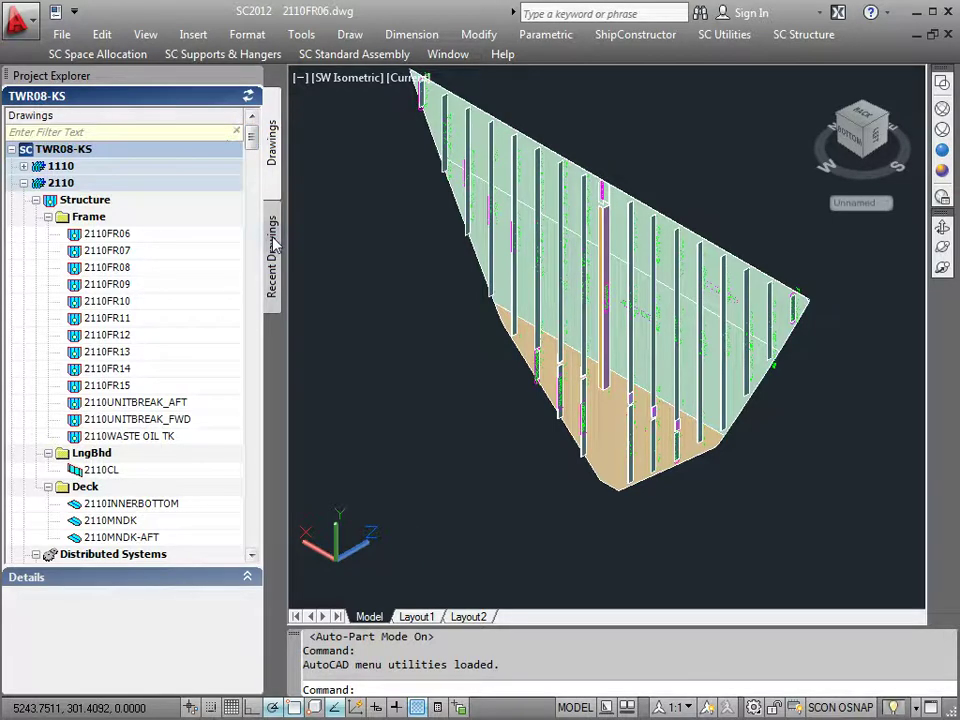
Check the details of 2110FR06.dwg among the recent drawings and open 3110FR16.dwg from there
click(122, 251)
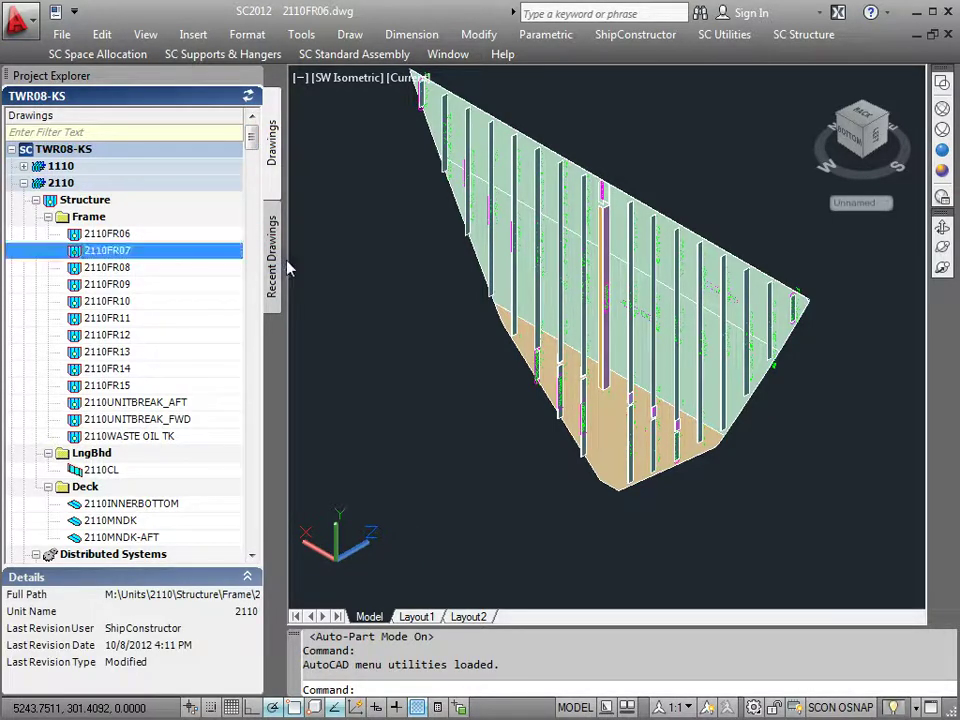
click(273, 262)
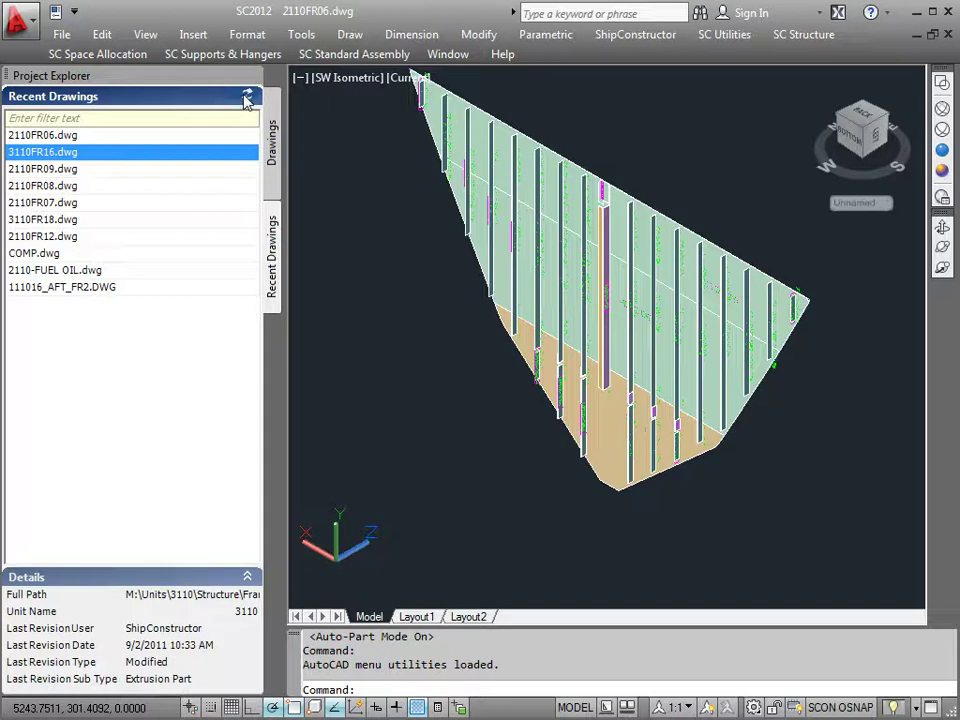
click(42, 135)
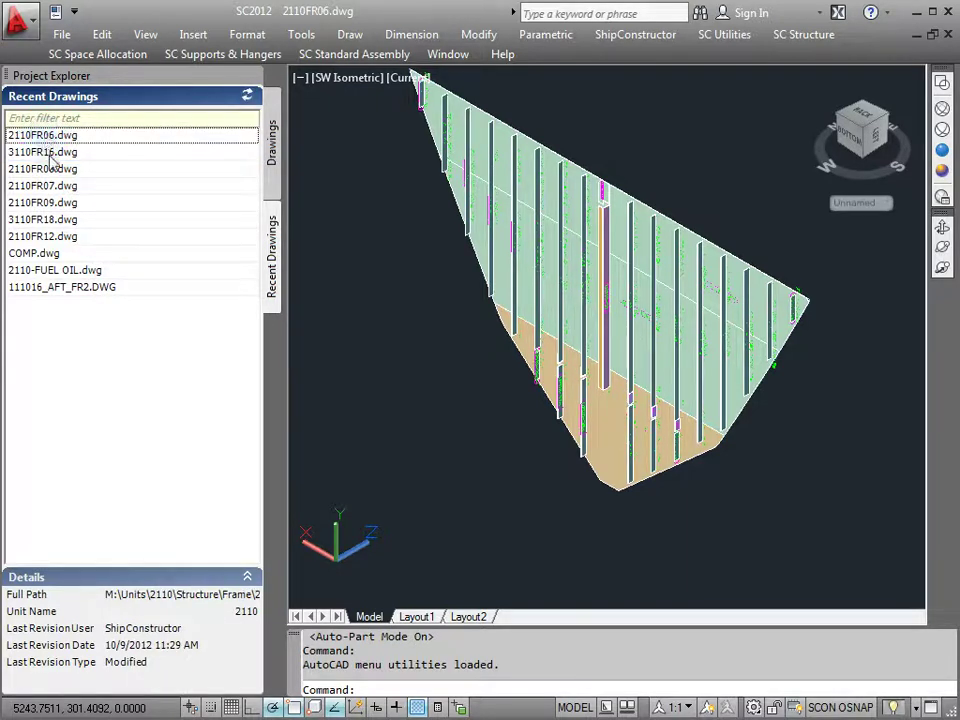
double_click(48, 154)
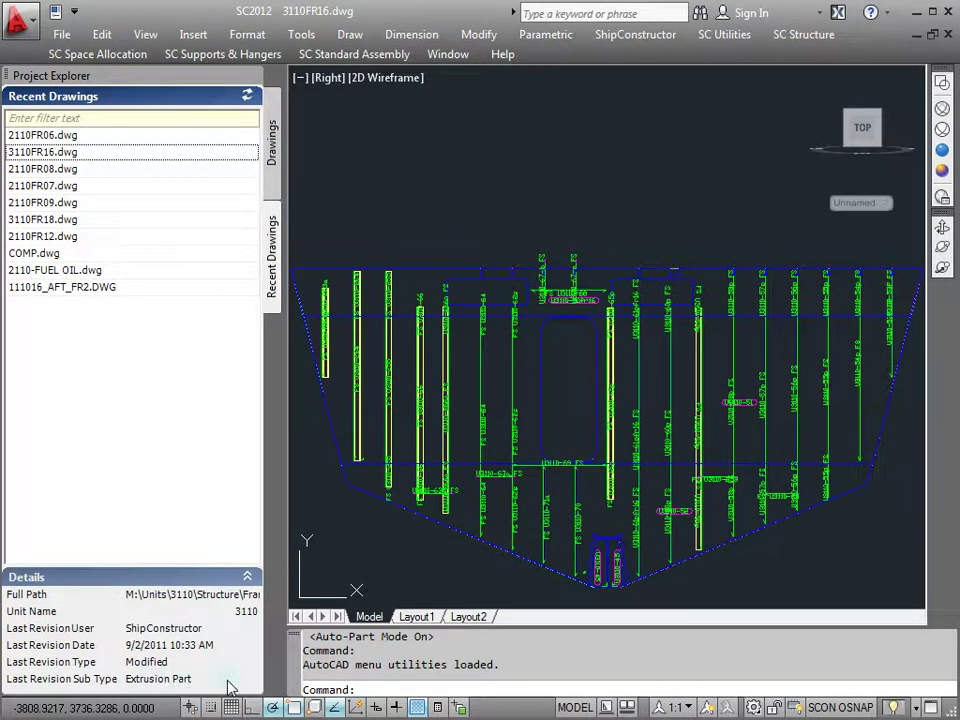
double_click(95, 138)
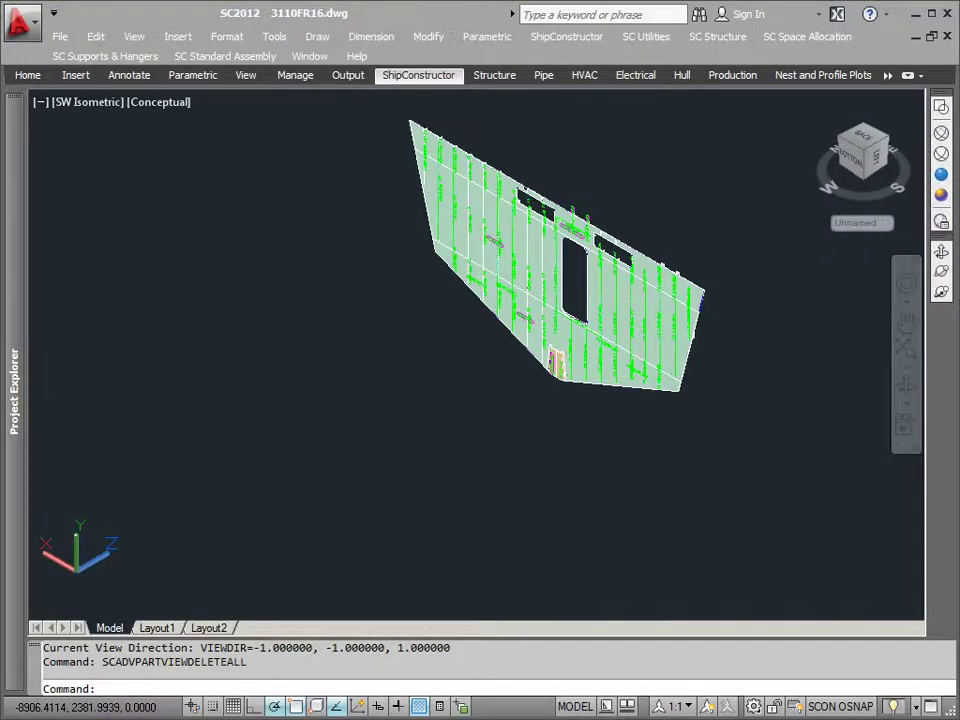
Open the MLink Manager and select the unit 3110 frame drawings 3110FR17 through 3110FR21 for linking
click(561, 37)
click(577, 105)
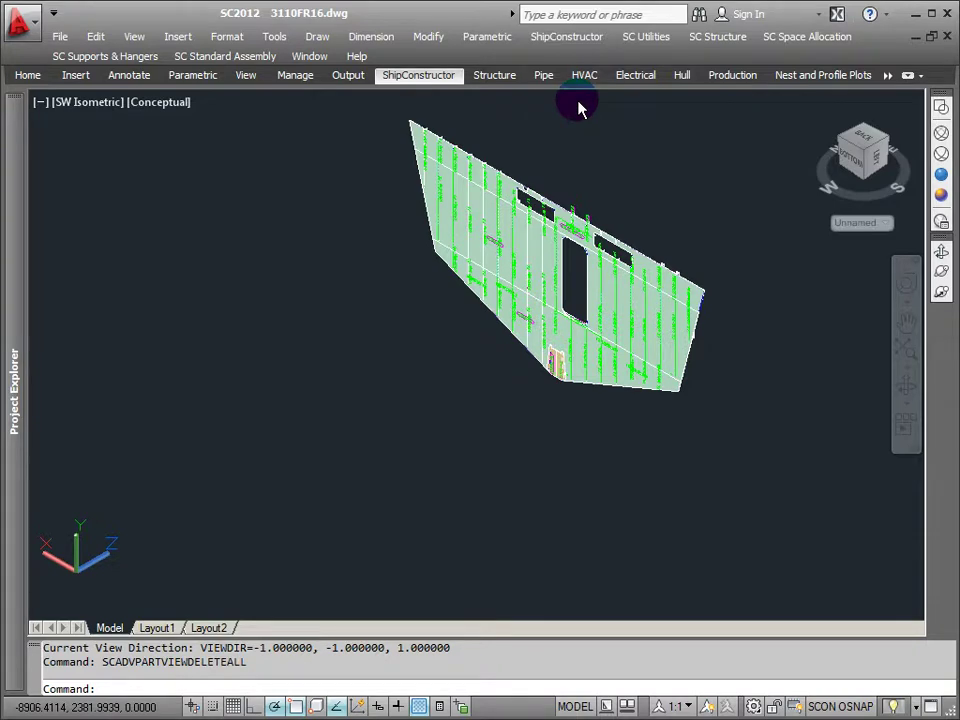
click(147, 307)
click(147, 325)
click(147, 344)
click(147, 363)
click(147, 382)
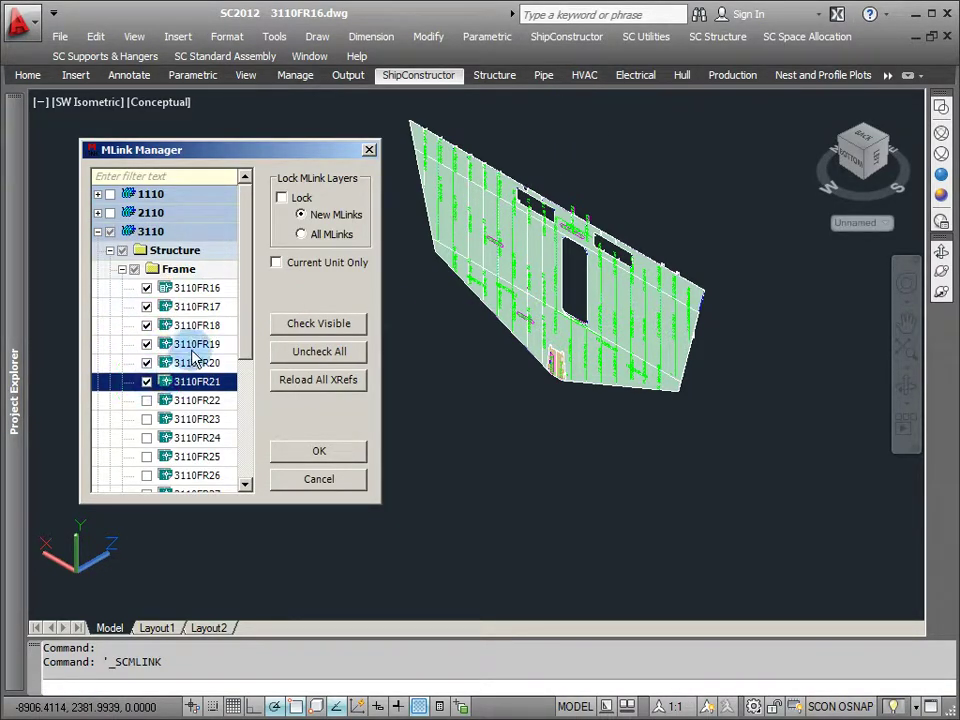
Select all five LngBhd drawings of unit 3110 for linking, from 311041.75 OCL to 3110EG - OTBD
scroll(193, 360, down, 4)
click(122, 334)
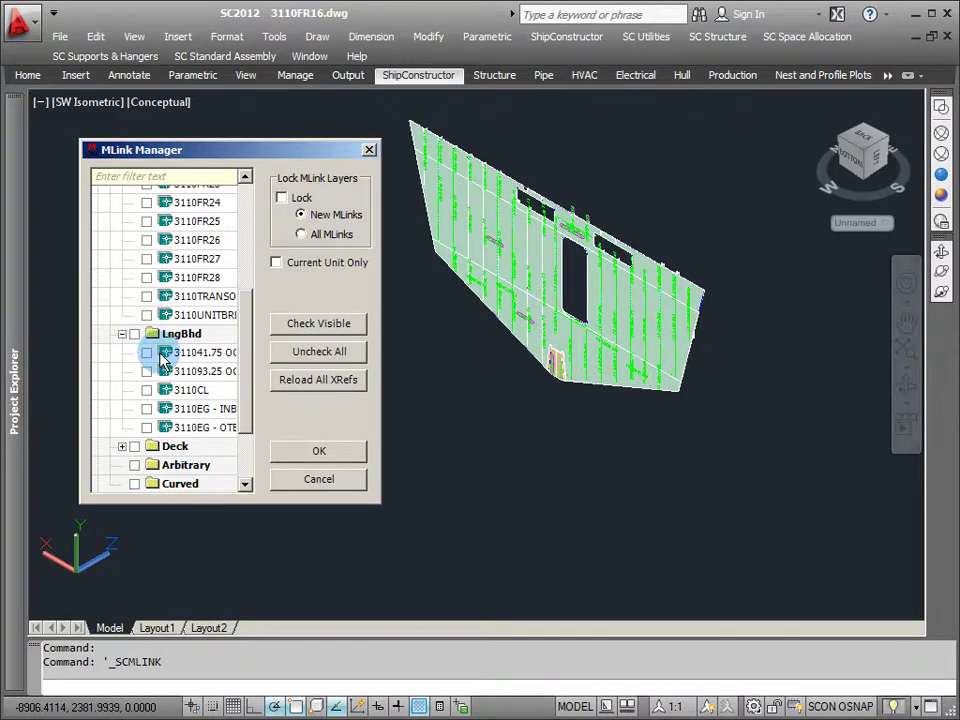
click(147, 352)
click(147, 371)
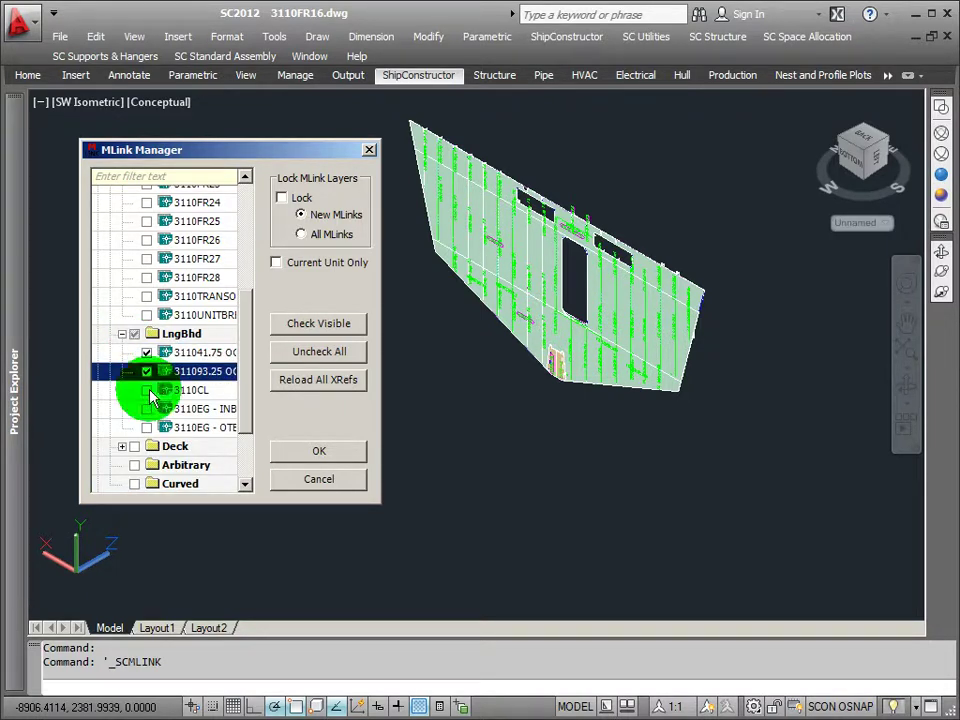
click(147, 390)
click(147, 409)
click(147, 428)
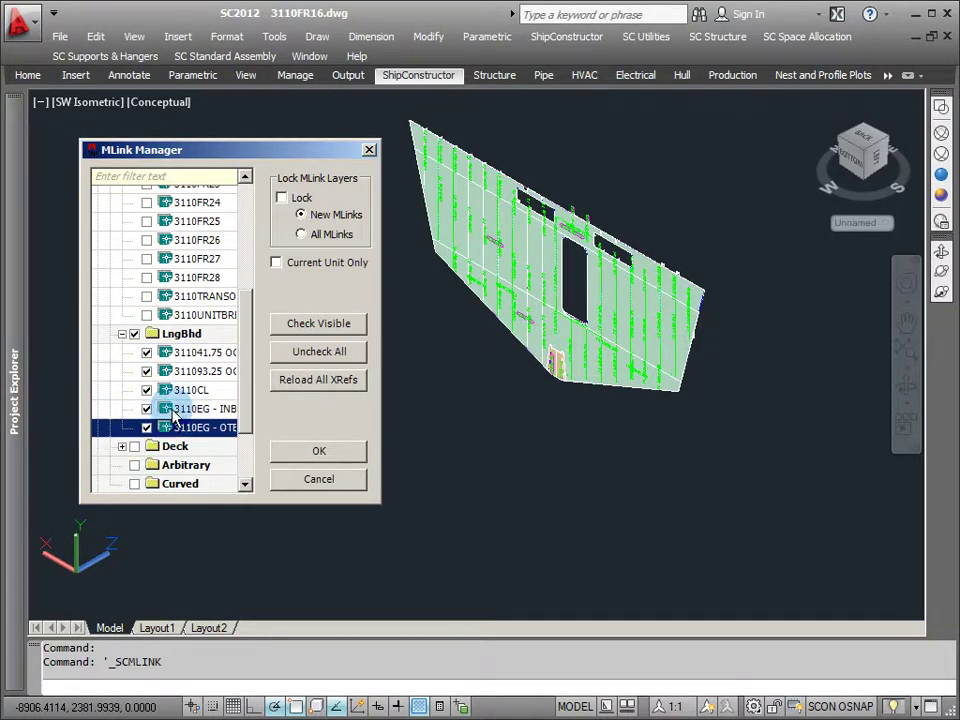
Add the deck drawings 31103-6 ABL and 31105-0 ABL to the MLink selection and load the linked drawings
scroll(140, 400, down, 2)
click(128, 352)
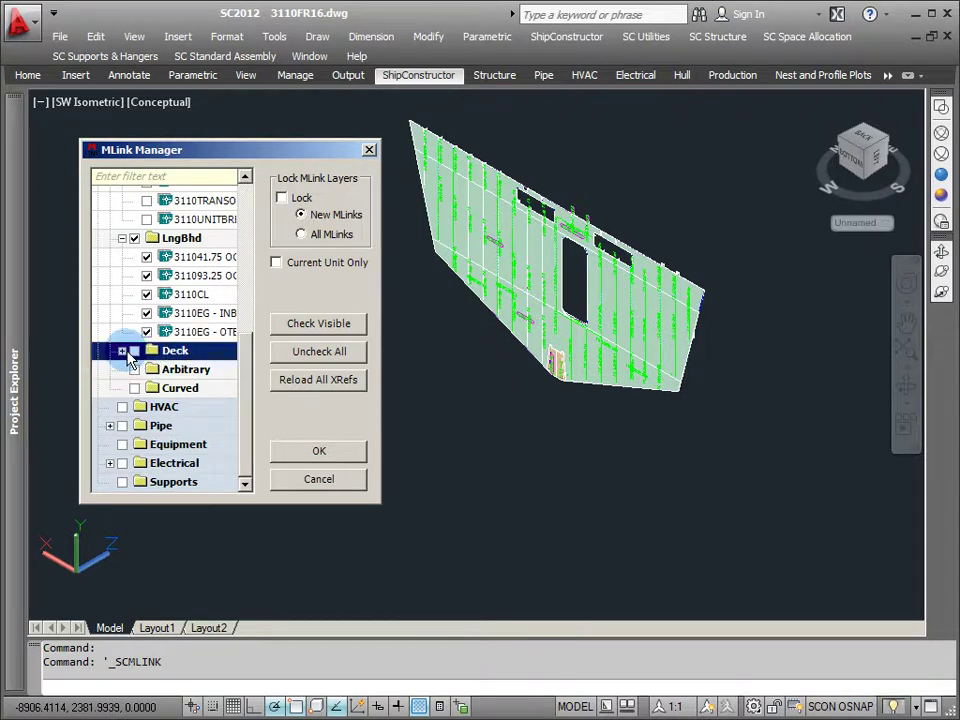
click(121, 351)
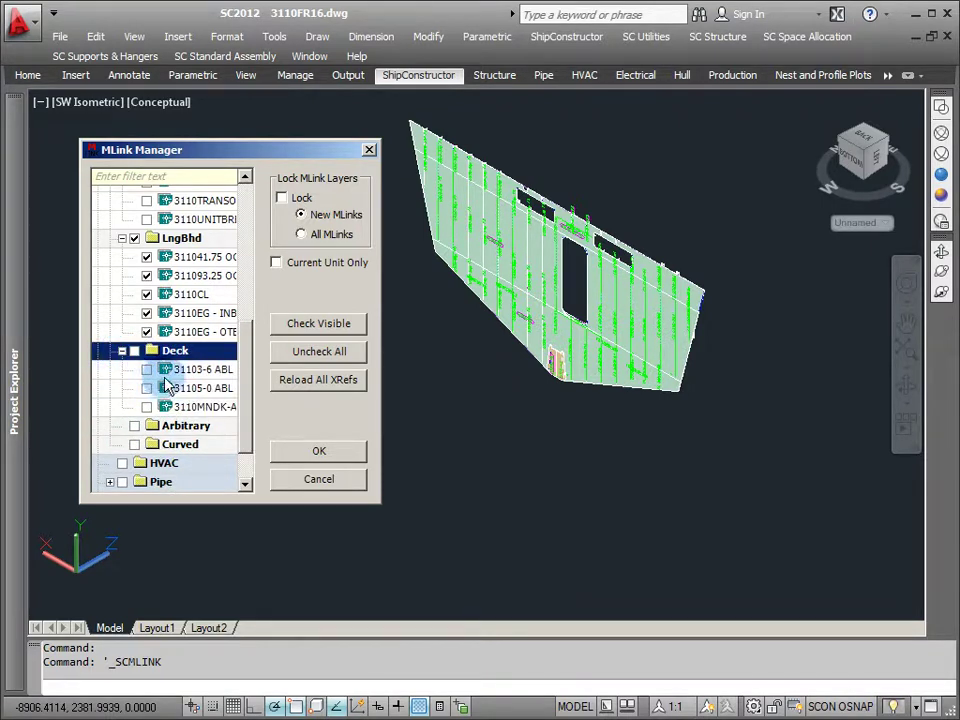
click(147, 370)
click(147, 388)
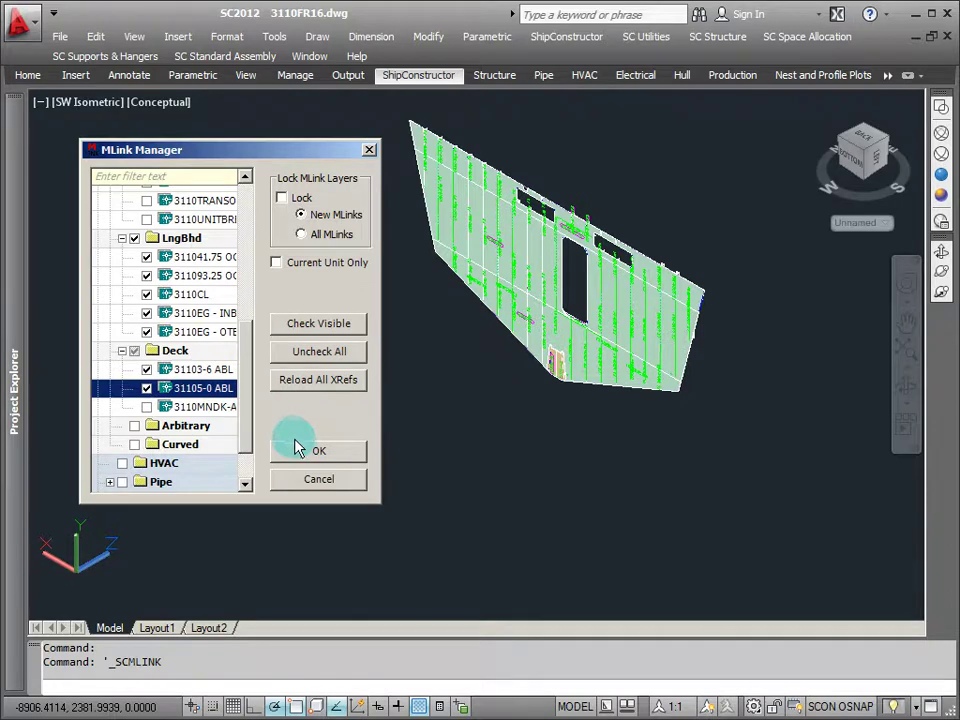
click(300, 451)
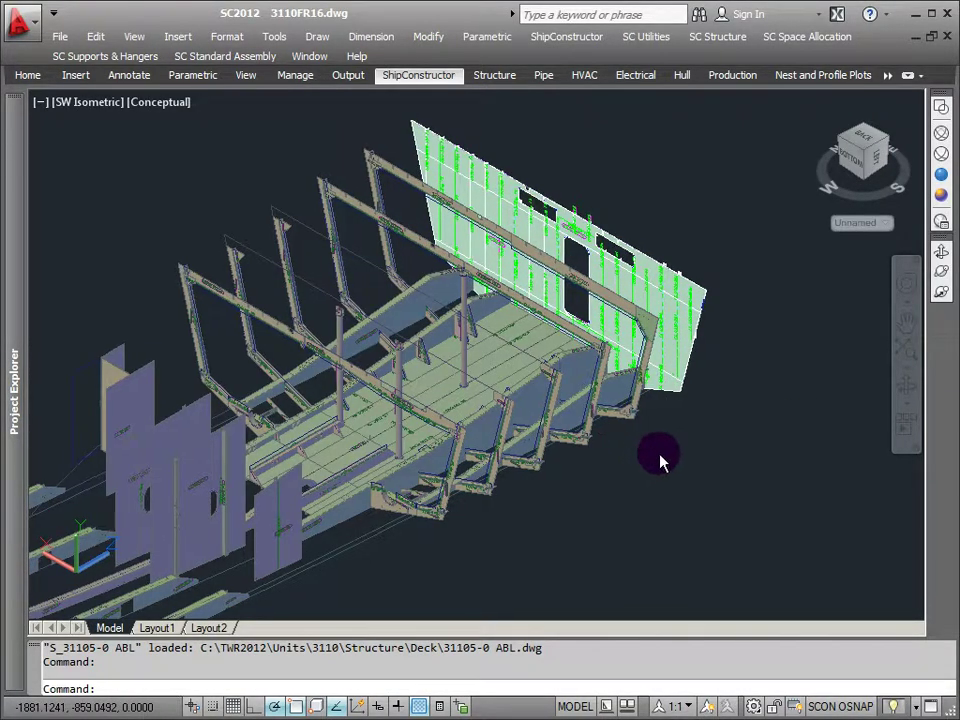
Orbit around the linked unit 3110 structure to examine its frames, bulkheads and decks from a lower angle
scroll(503, 338, up, 2)
scroll(503, 338, up, 1)
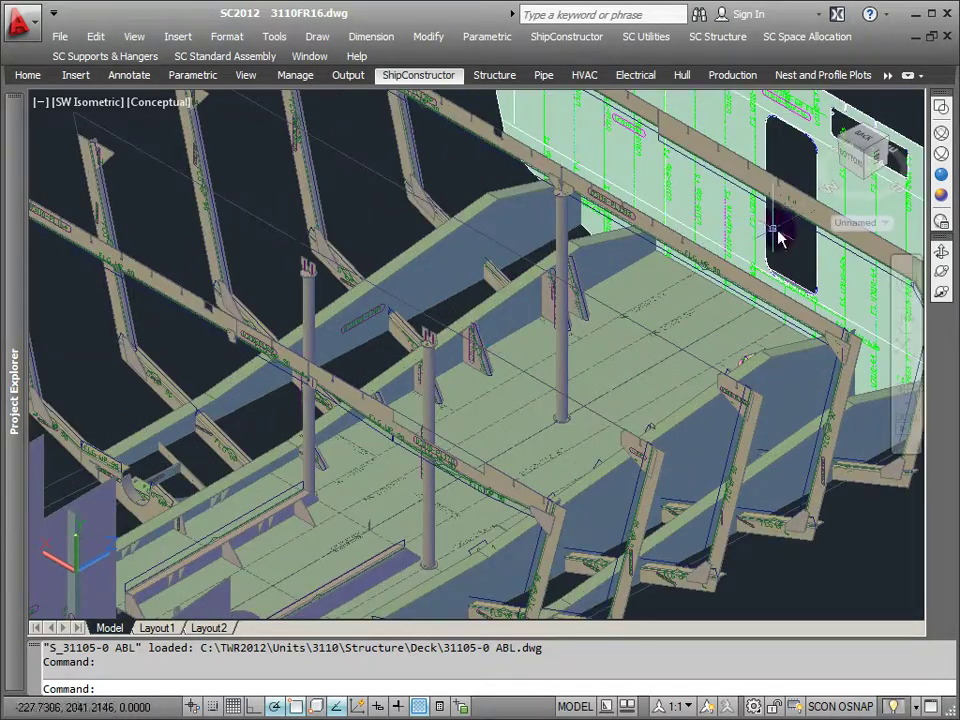
click(941, 272)
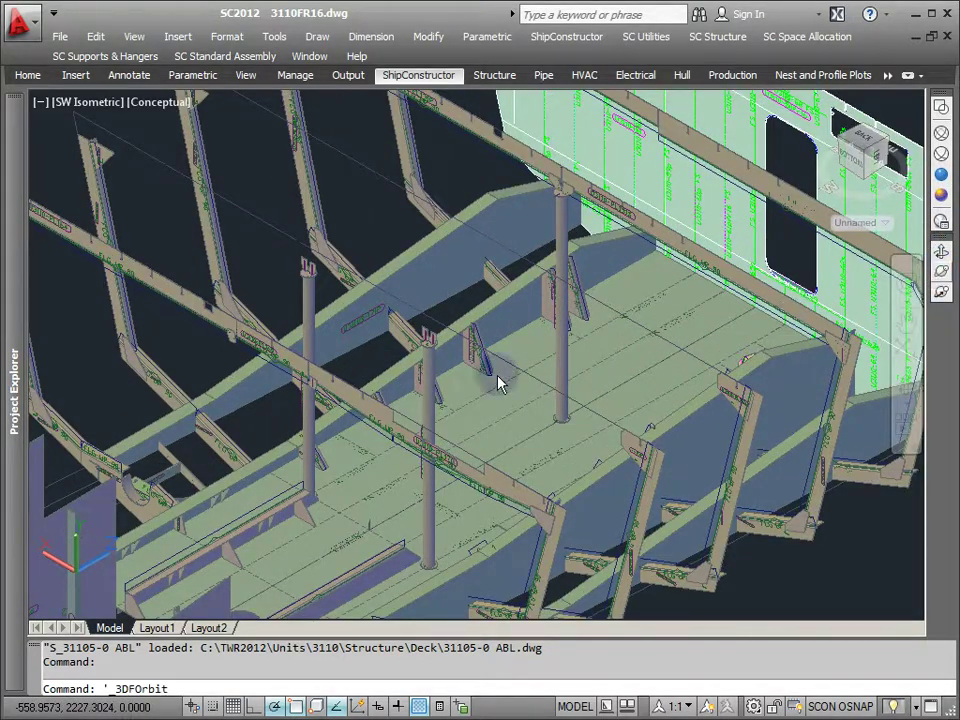
drag(403, 418, 564, 444)
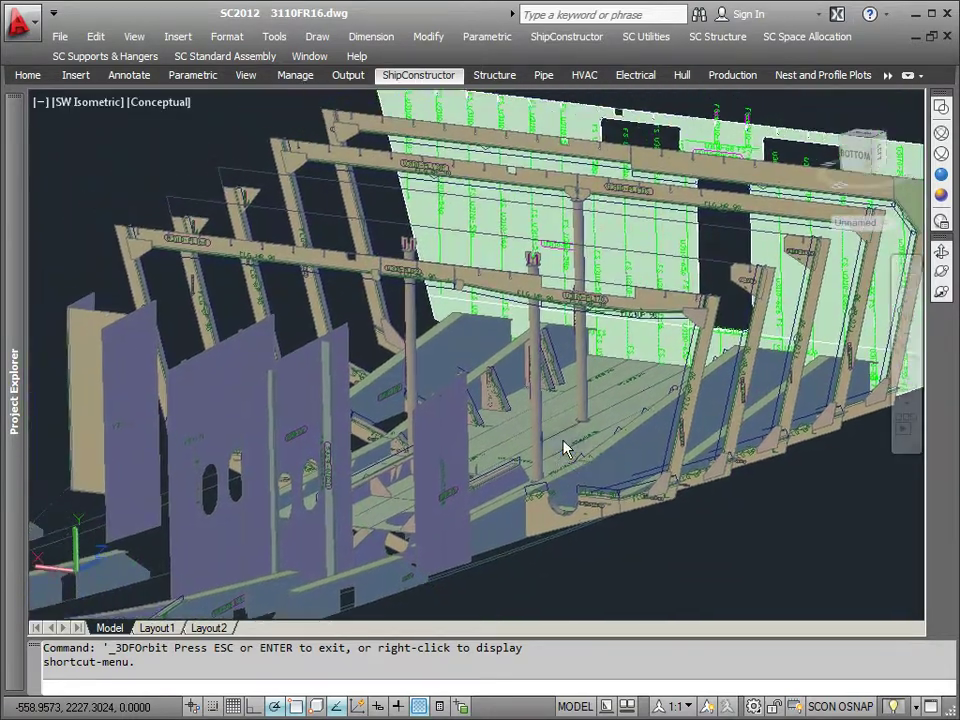
right_click(470, 315)
click(490, 313)
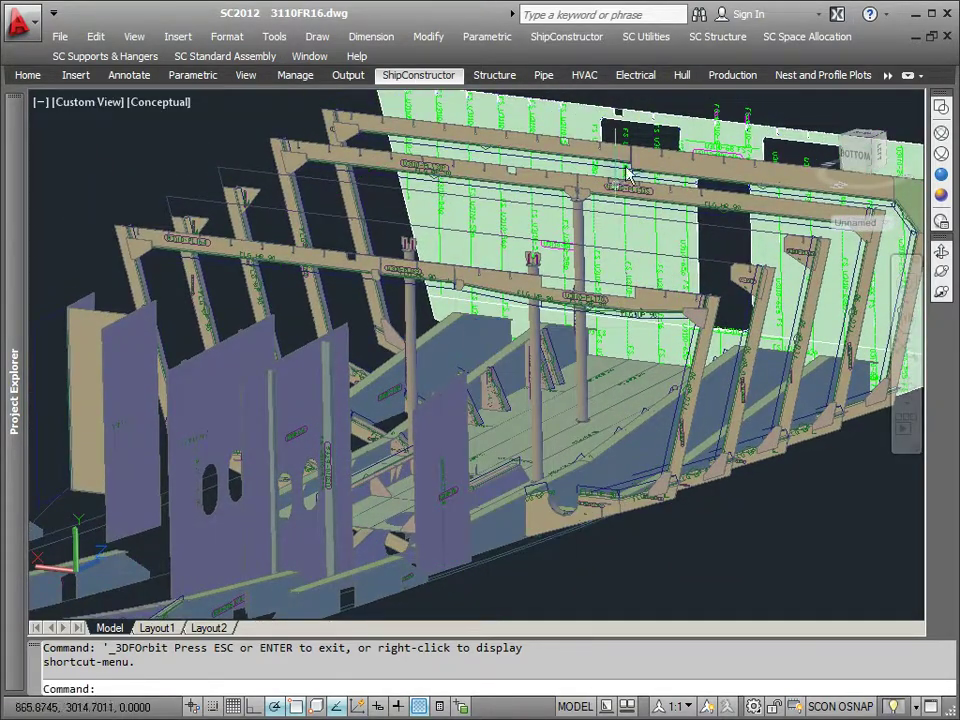
Uncheck all linked drawings in the MLink Manager and apply the change so only 3110FR16 stays loaded
click(566, 36)
click(561, 106)
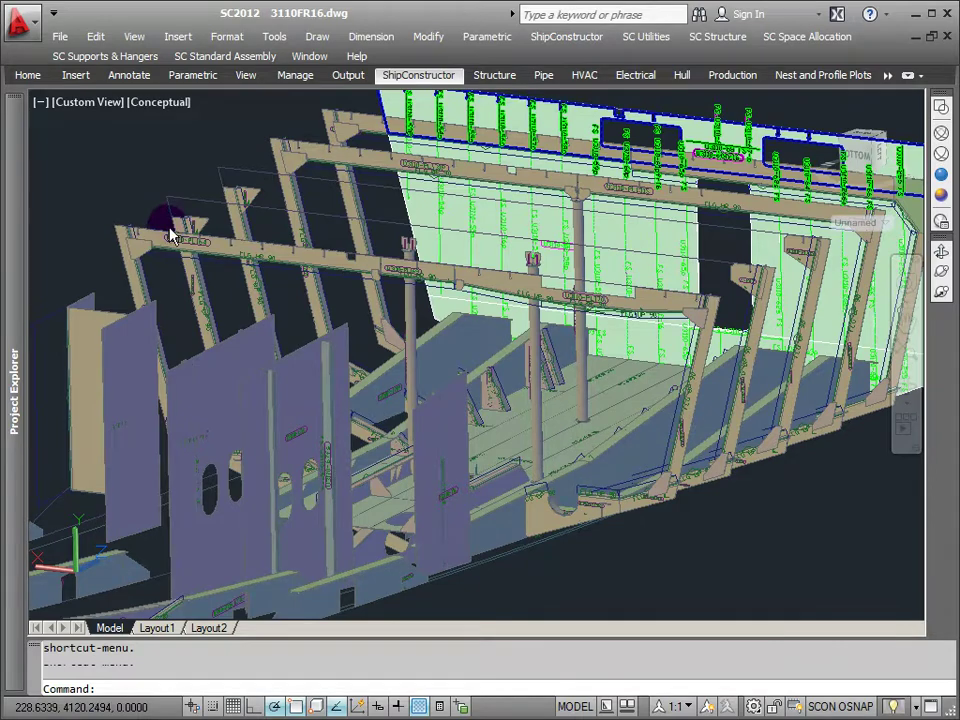
click(318, 351)
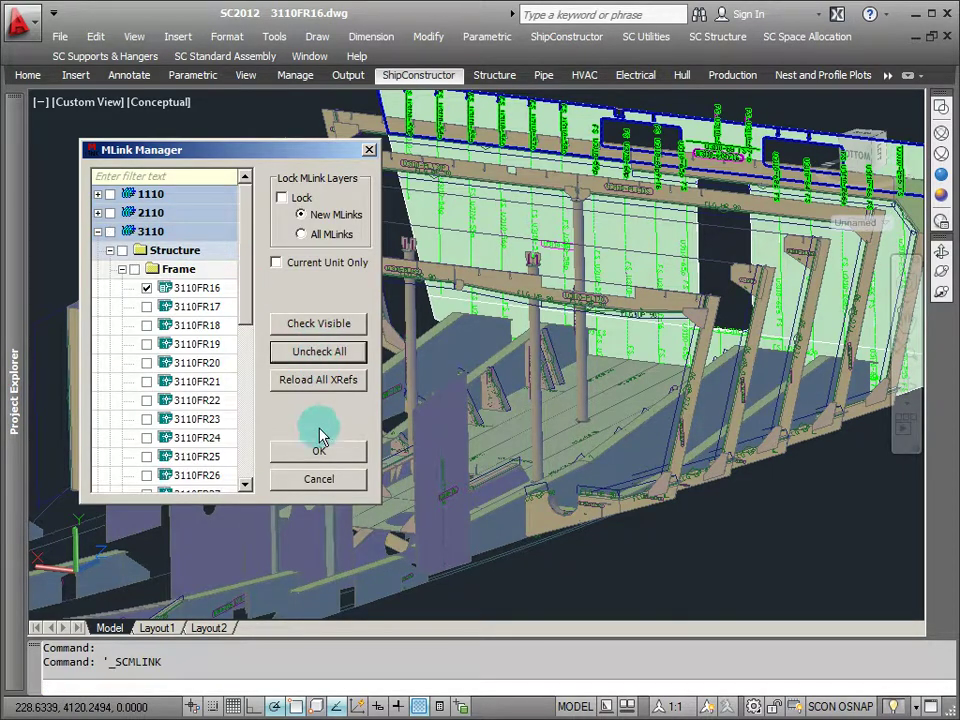
click(318, 450)
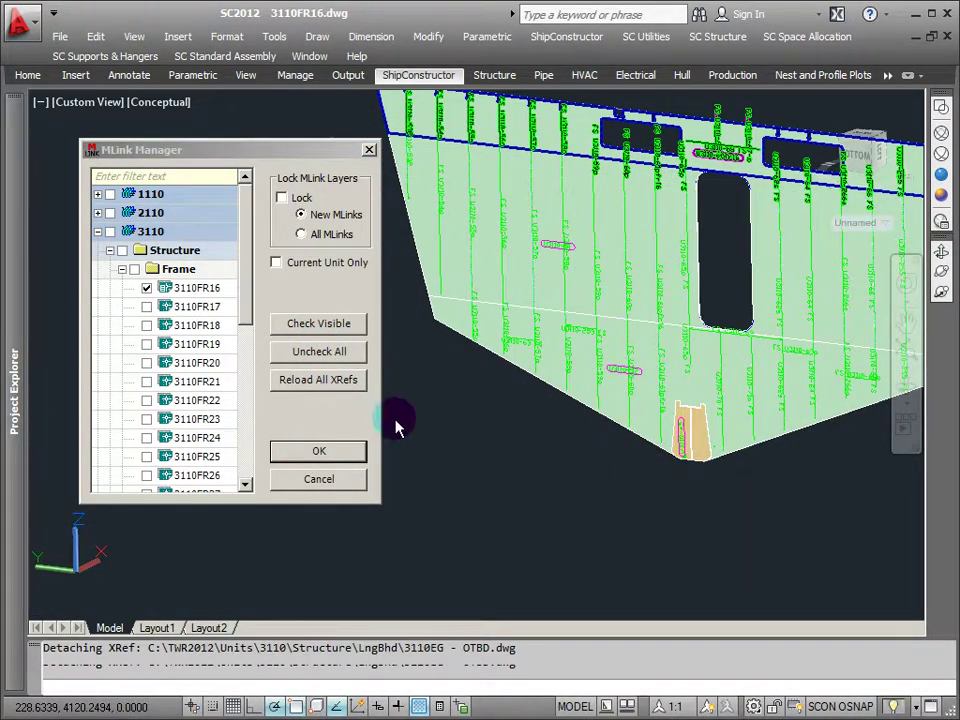
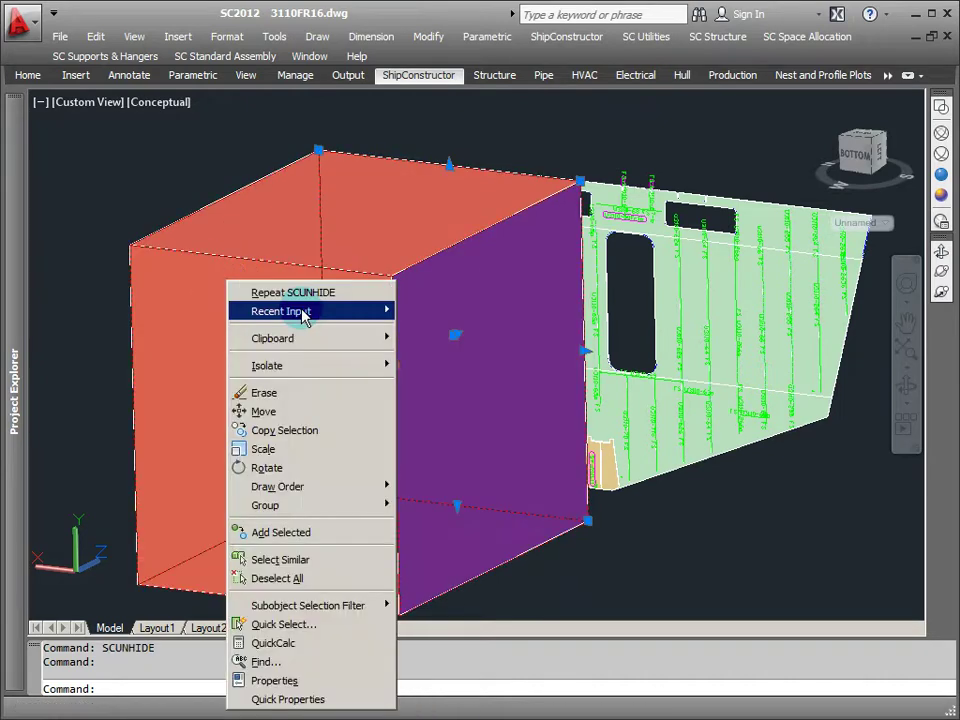
Set the transparency of the solid box around the port half of frame 3110FR16 to 80 with CHPROP
click(199, 257)
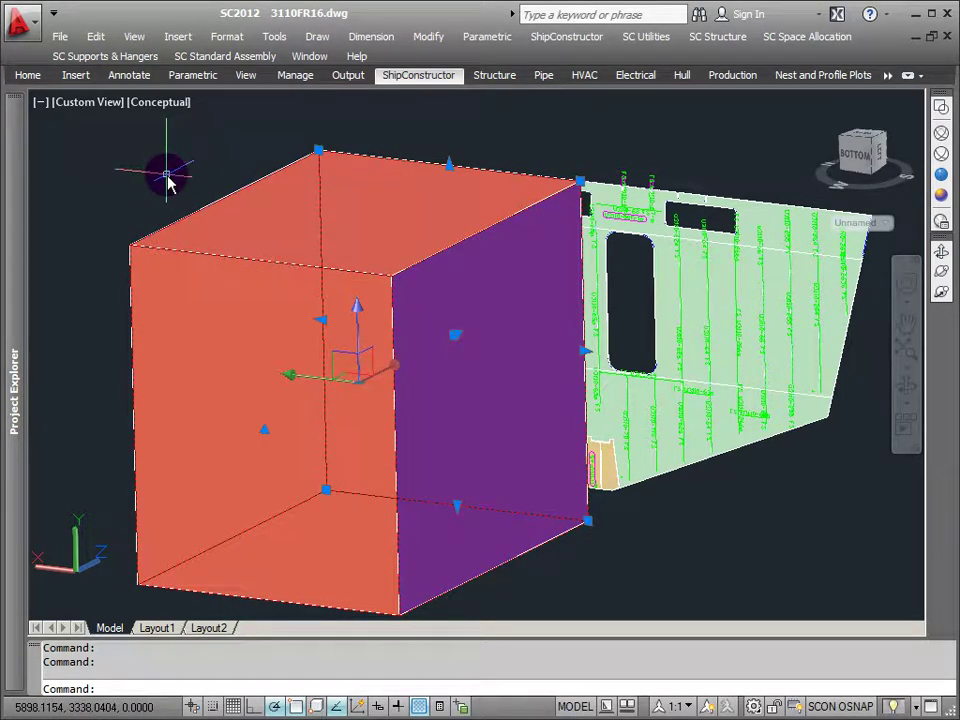
text(chprop)
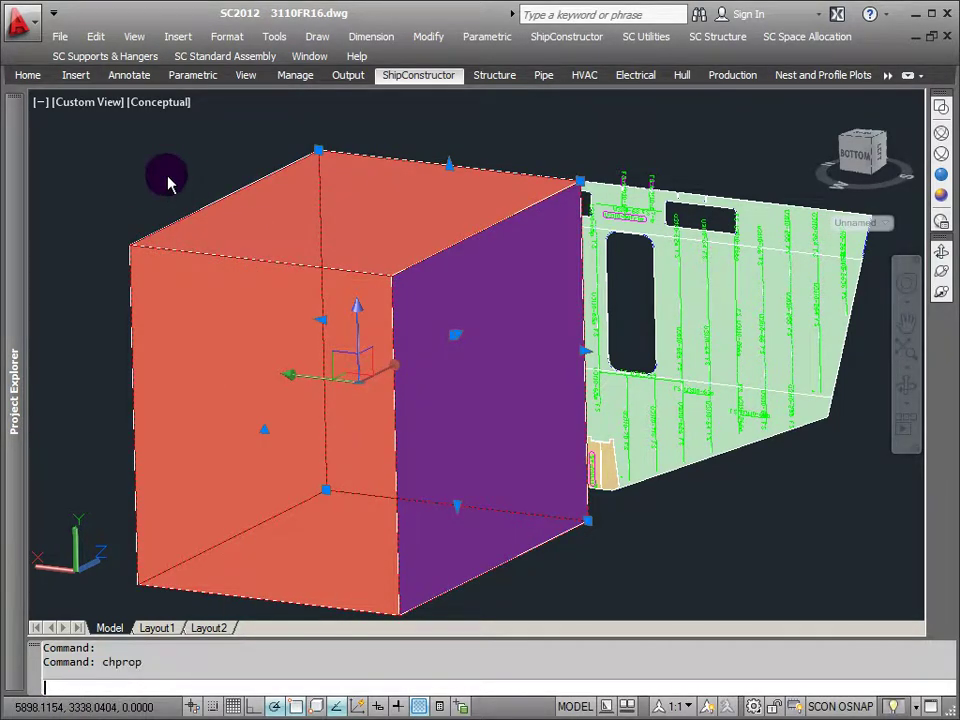
key(Return)
text(tr)
key(Return)
text(8)
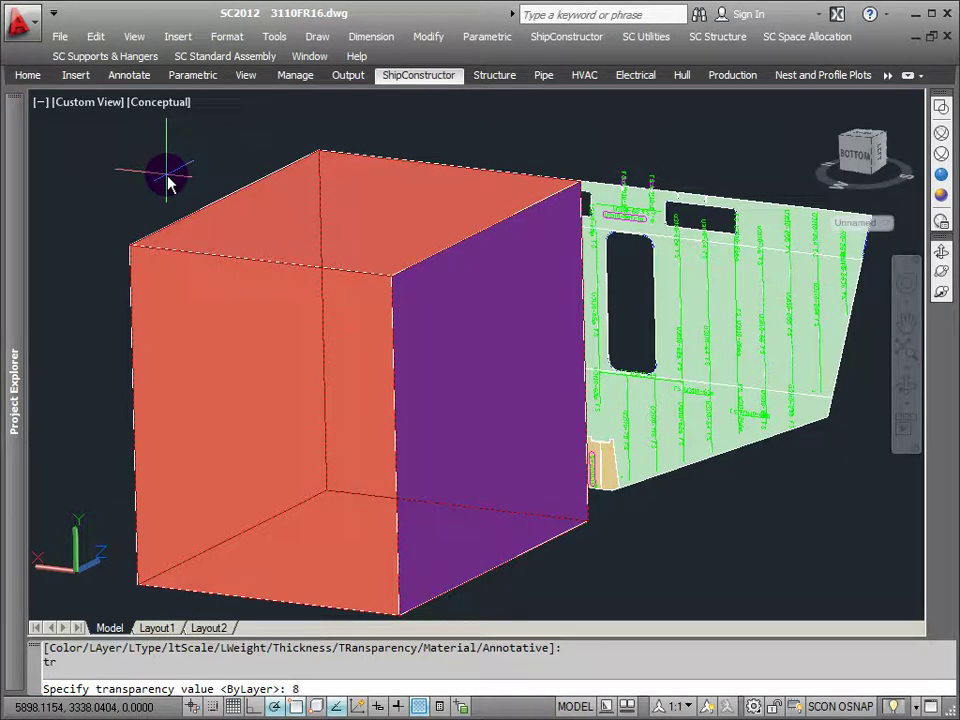
text(0)
key(Return)
key(Return)
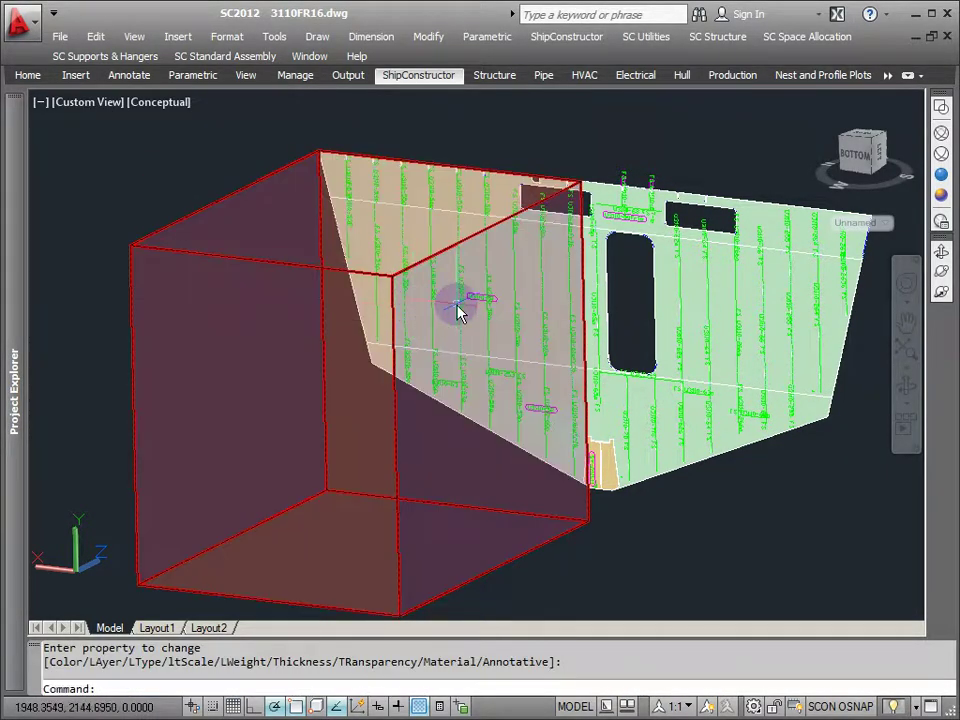
key(Escape)
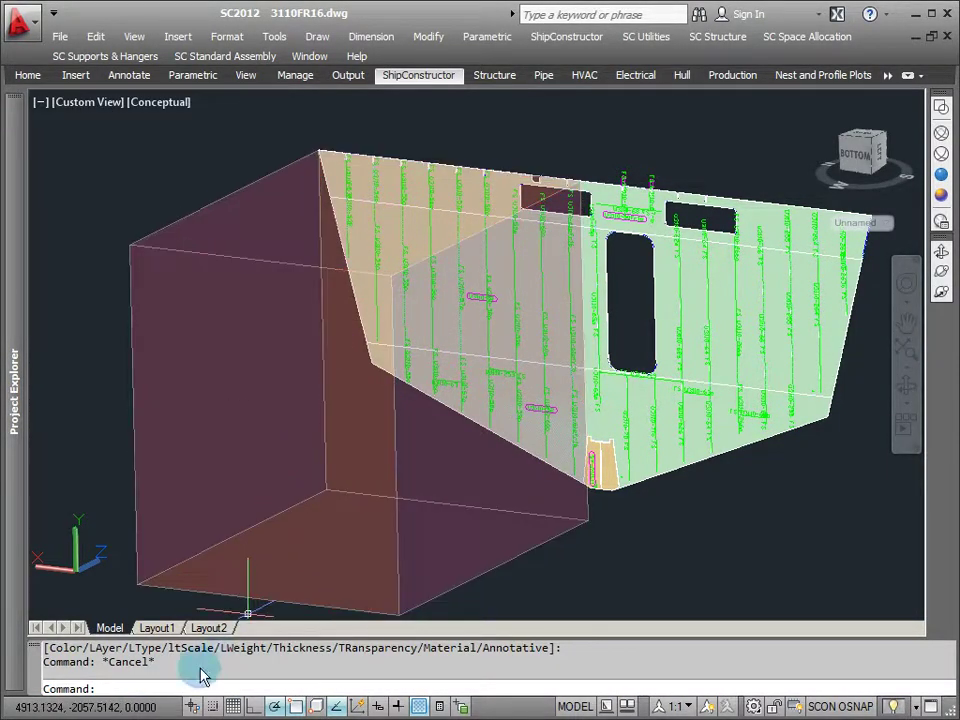
Run SCADVPARTVIEWLOADBYEXTENTS and pick corner points of the transparent box to load the parts within its extents
text(scadvpart)
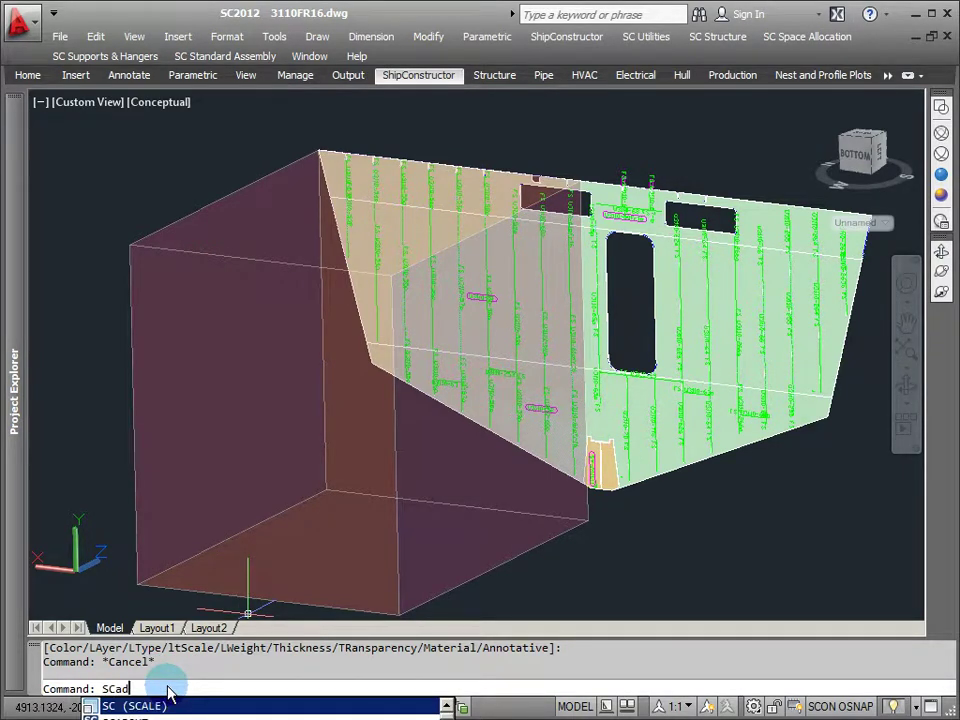
key(Down)
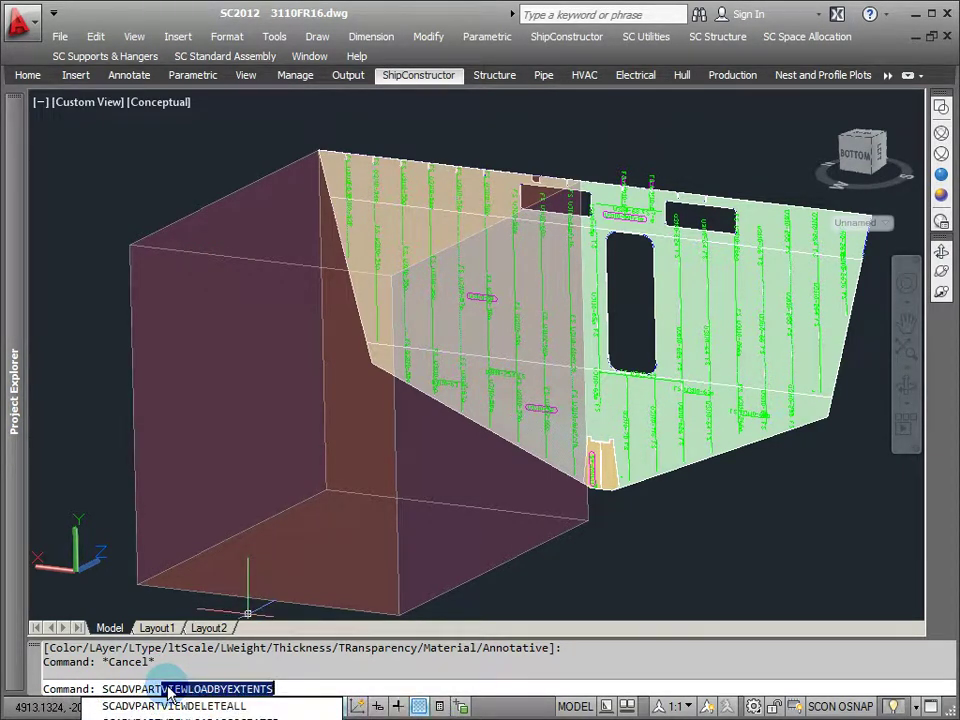
key(Return)
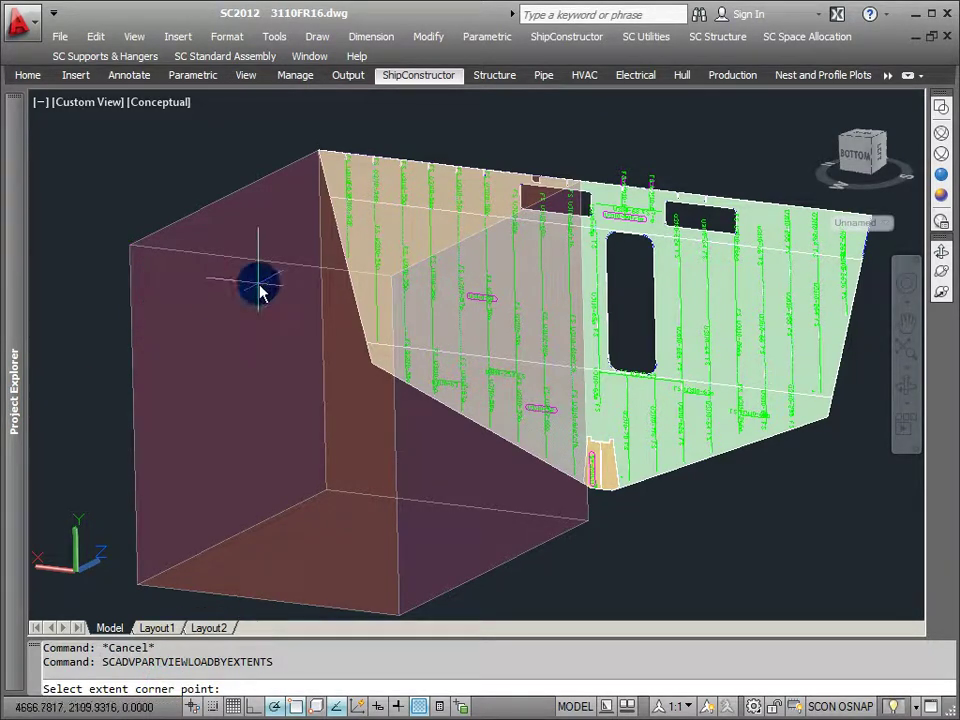
scroll(327, 139, up, 8)
scroll(366, 279, down, 3)
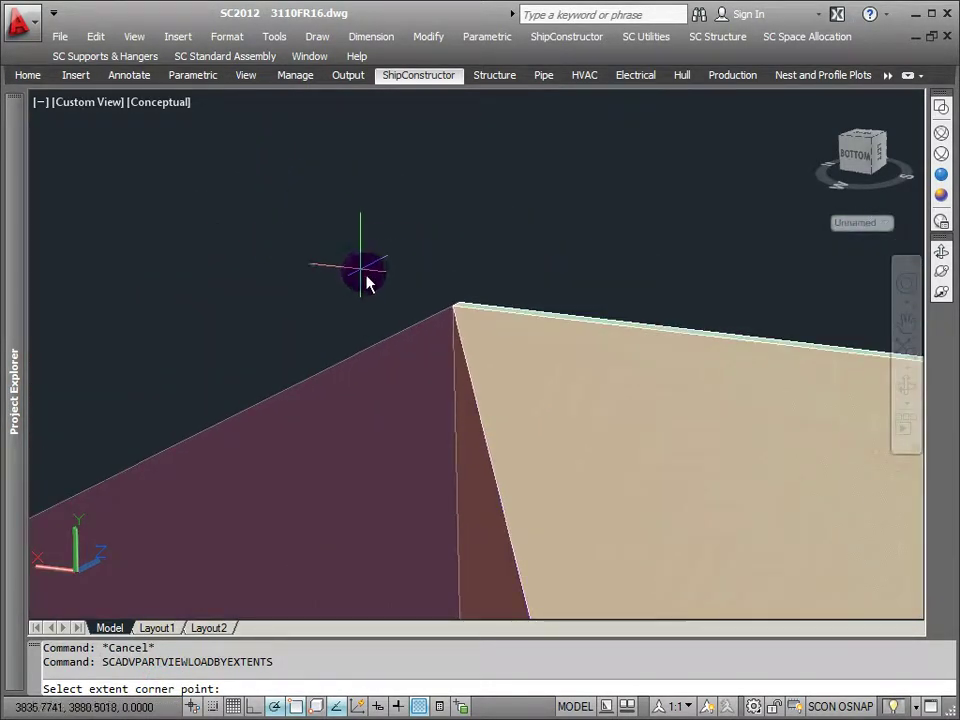
click(420, 330)
scroll(400, 348, down, 3)
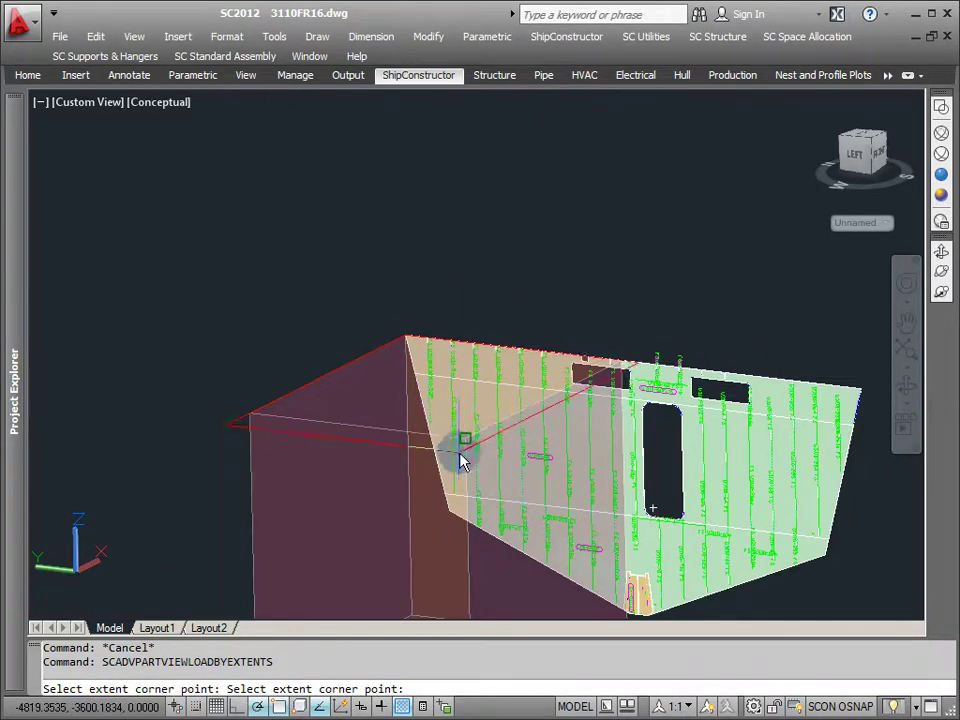
click(478, 482)
shift+middle_drag(480, 489, 483, 537)
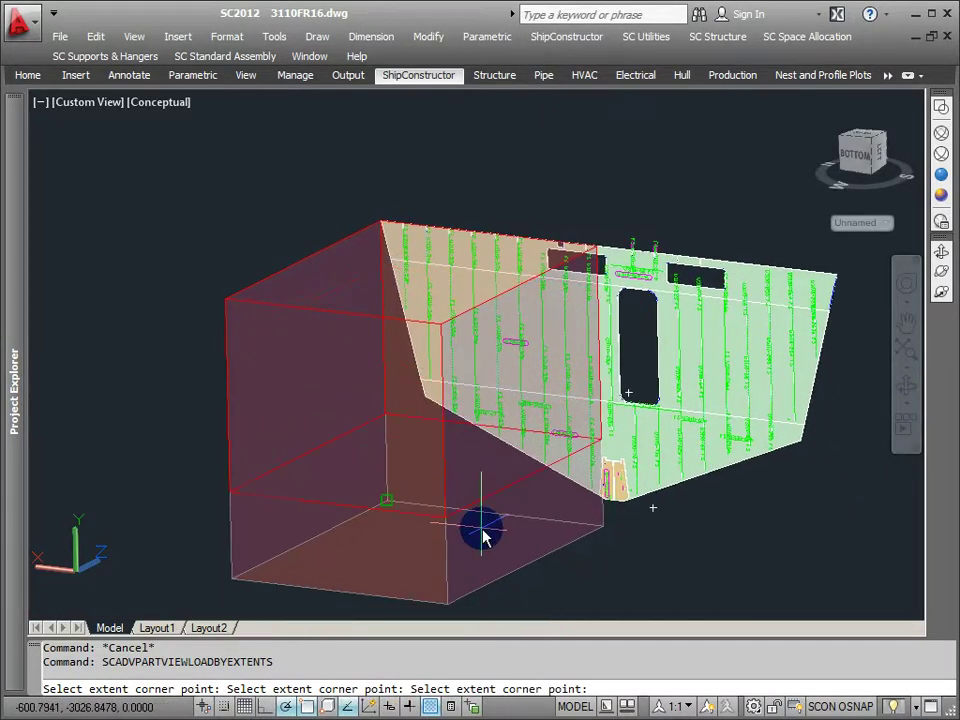
click(448, 606)
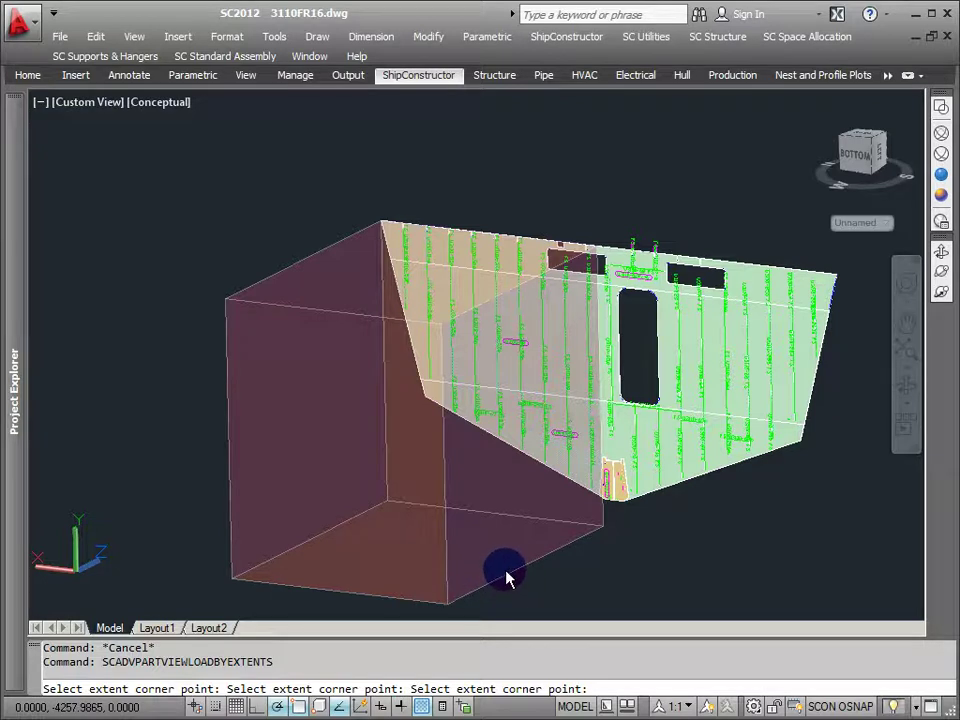
click(390, 437)
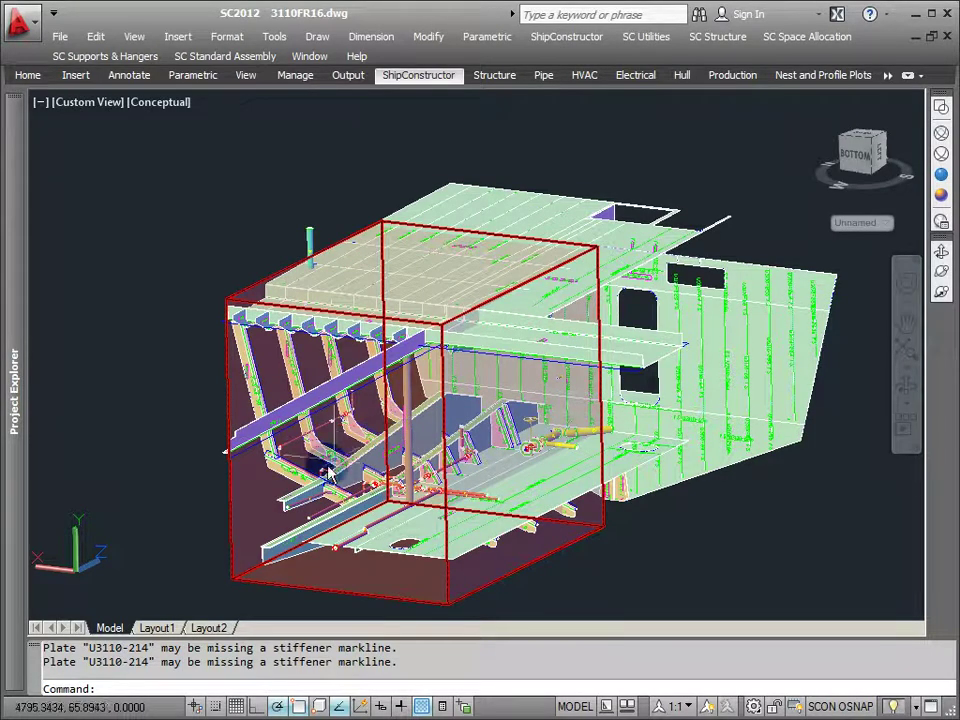
Hide the transparent box around the loaded parts with SCHIDE
click(264, 498)
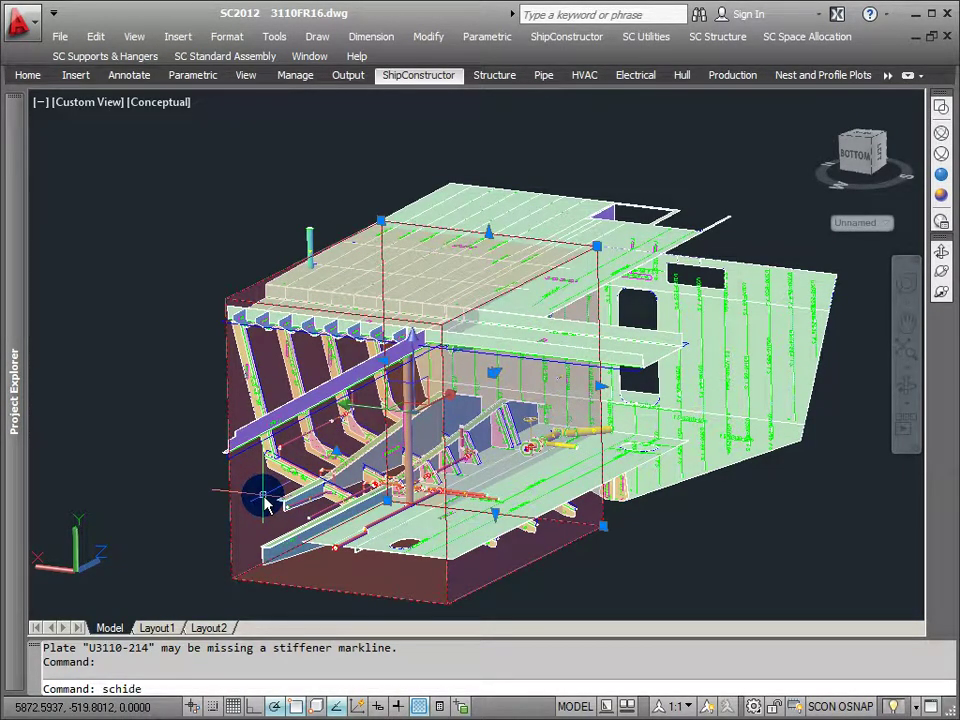
key(Return)
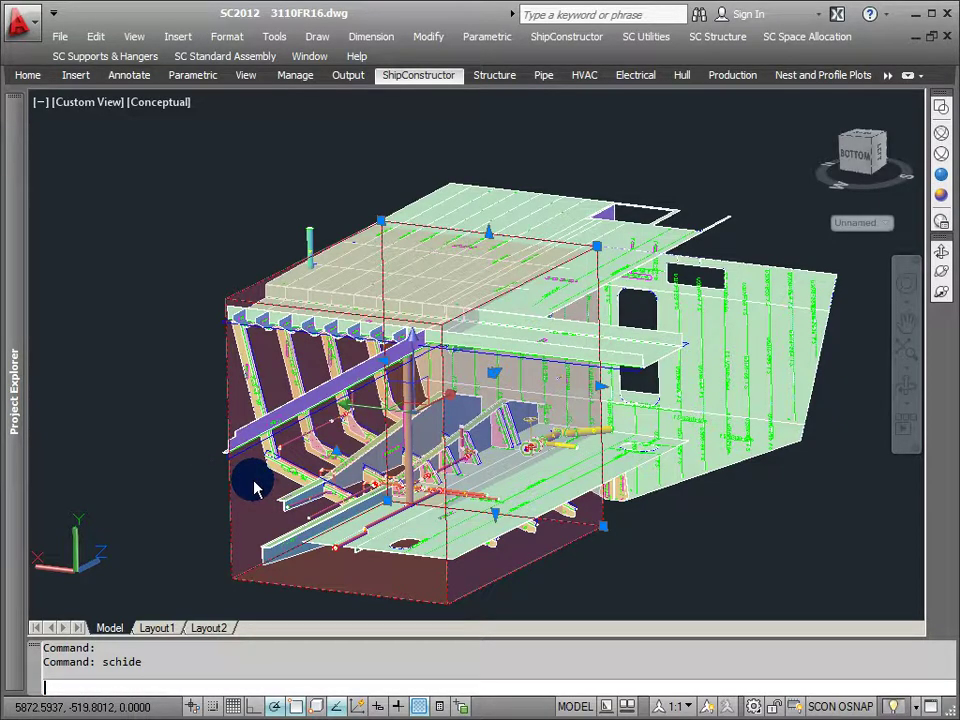
scroll(253, 482, up, 3)
middle_drag(258, 482, 135, 467)
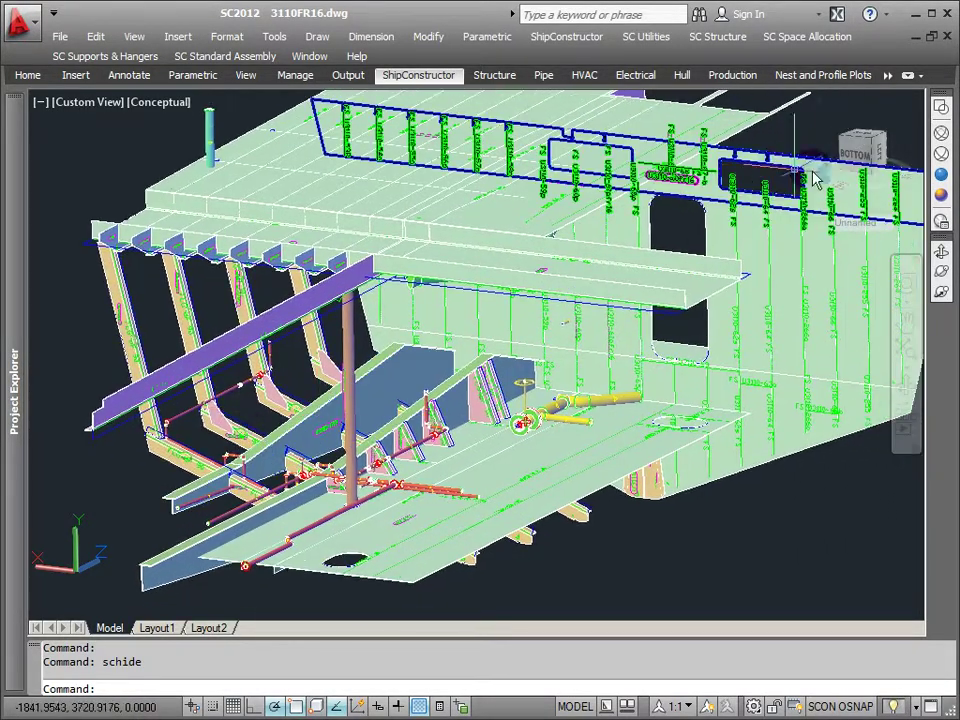
Show the properties of the lower stepped deck plate and look through its part, assembly, geometry and stock data
click(942, 274)
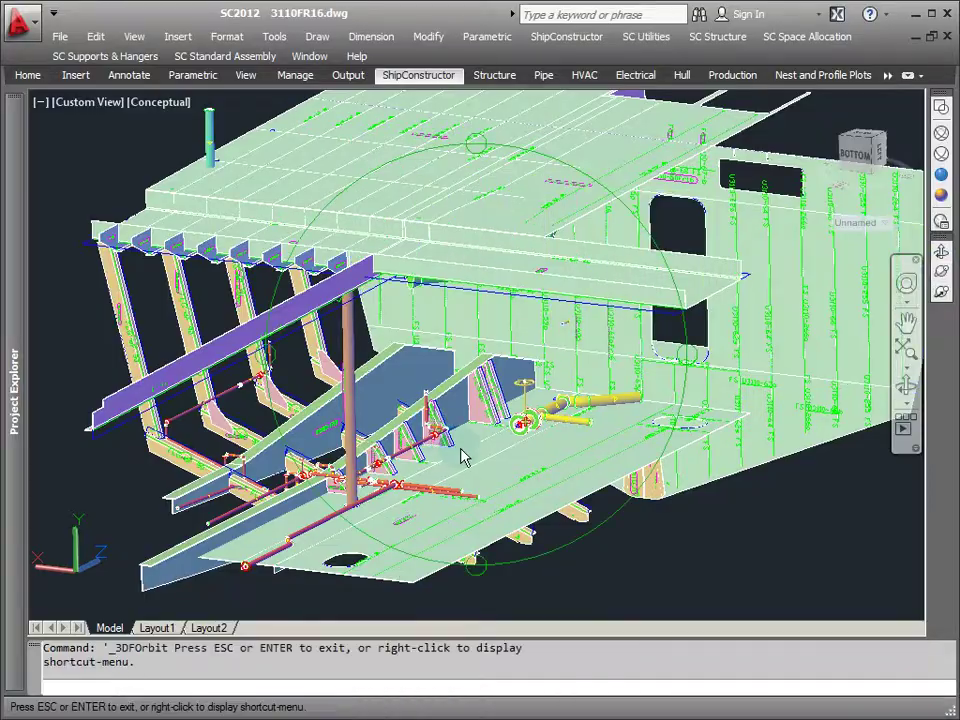
drag(456, 476, 484, 431)
drag(446, 364, 523, 390)
right_click(501, 279)
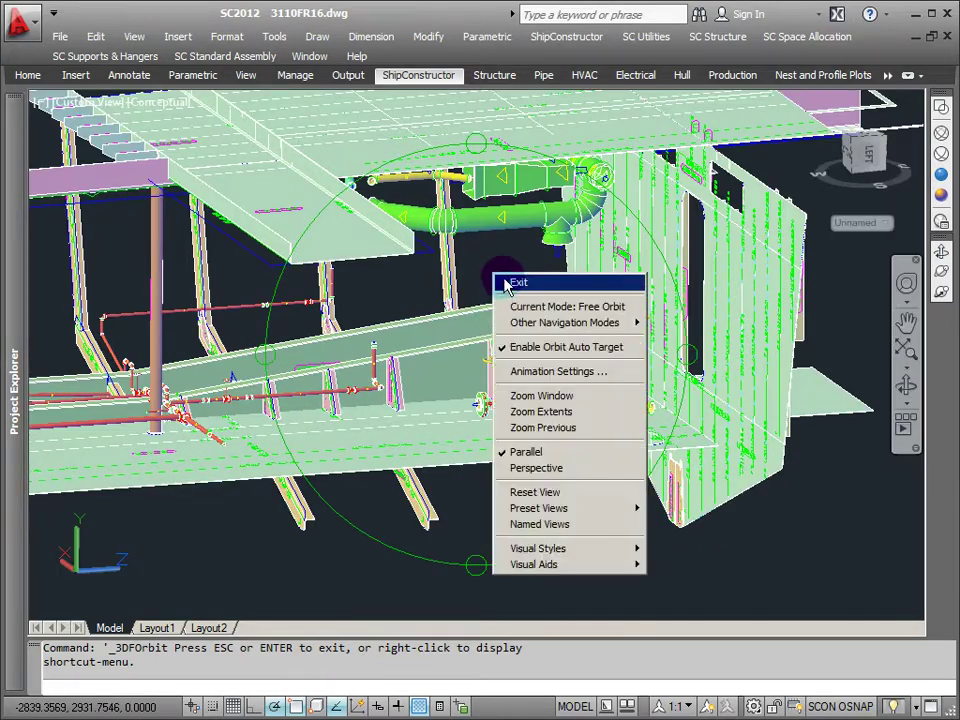
click(507, 284)
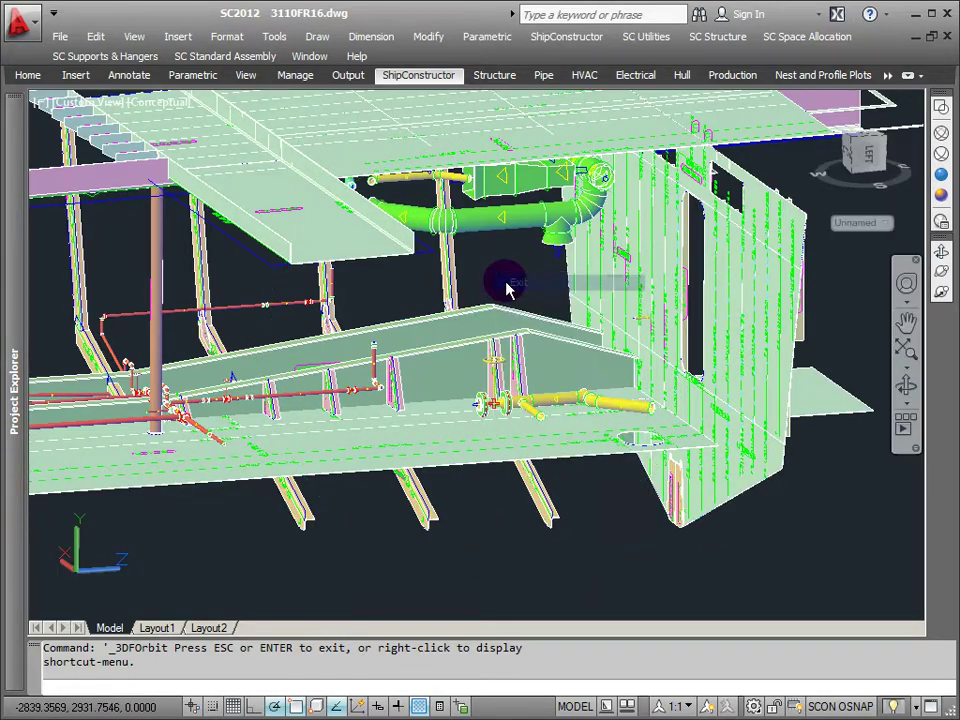
click(324, 235)
right_click(322, 229)
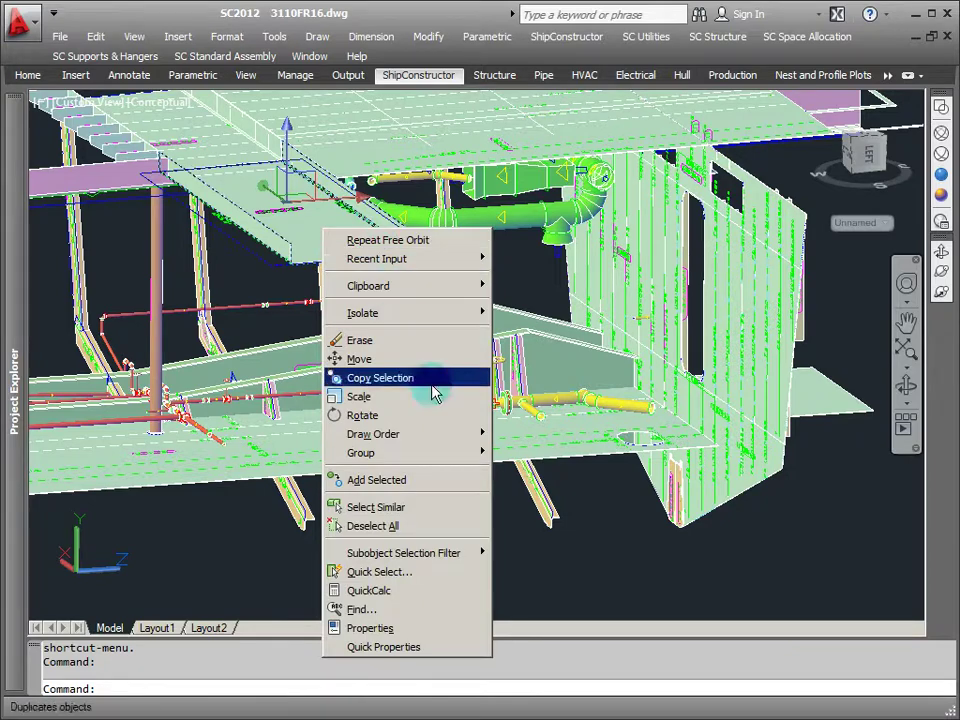
click(440, 627)
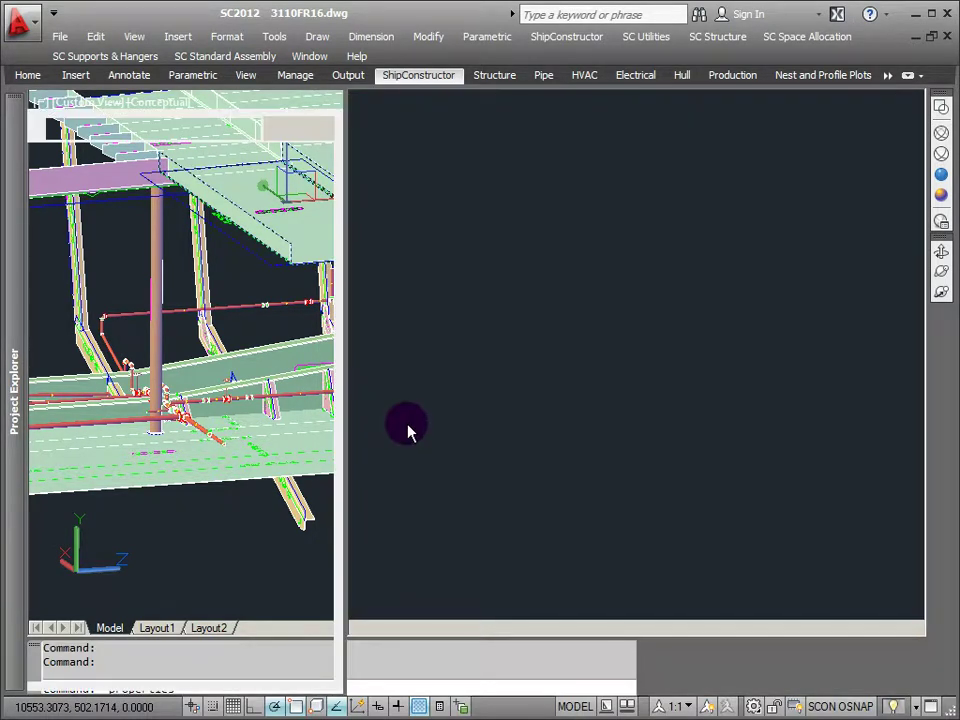
scroll(487, 352, up, 5)
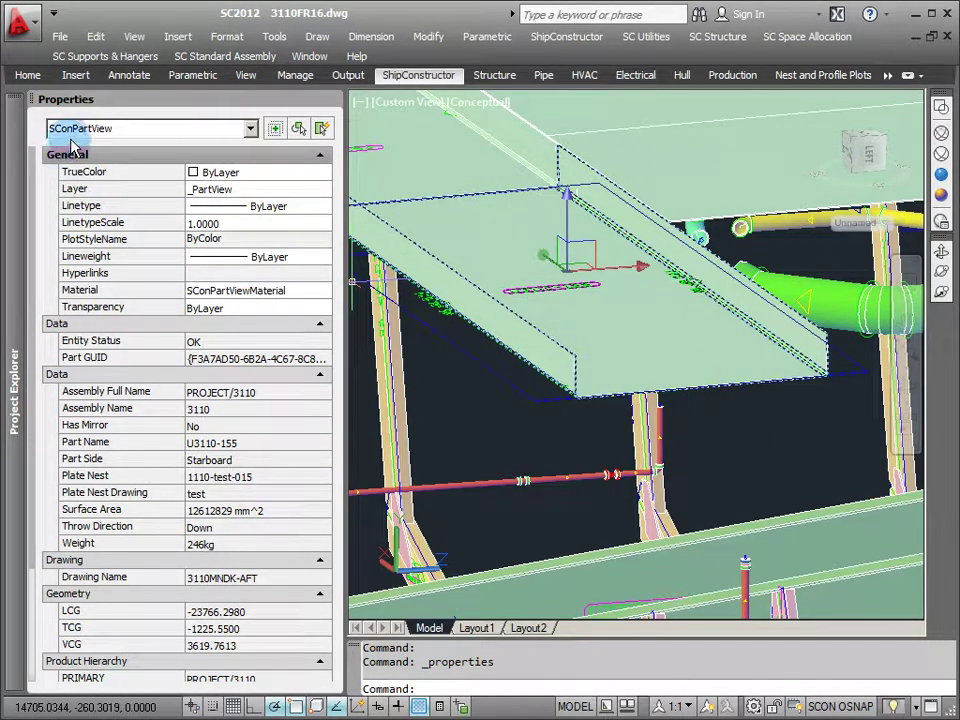
click(32, 176)
scroll(34, 214, down, 5)
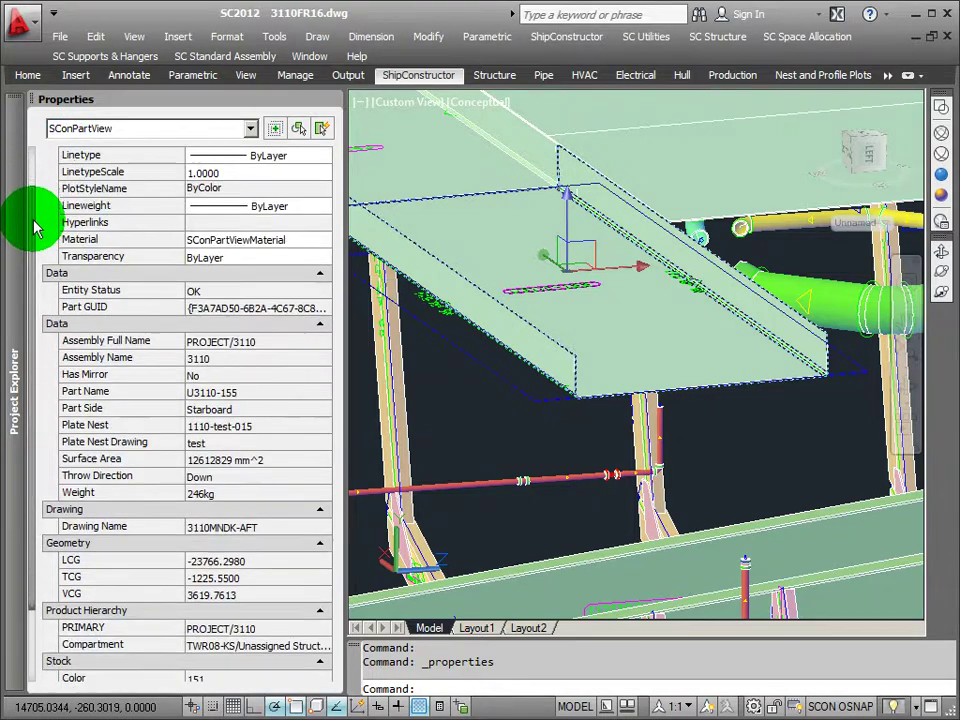
mouse_move(28, 364)
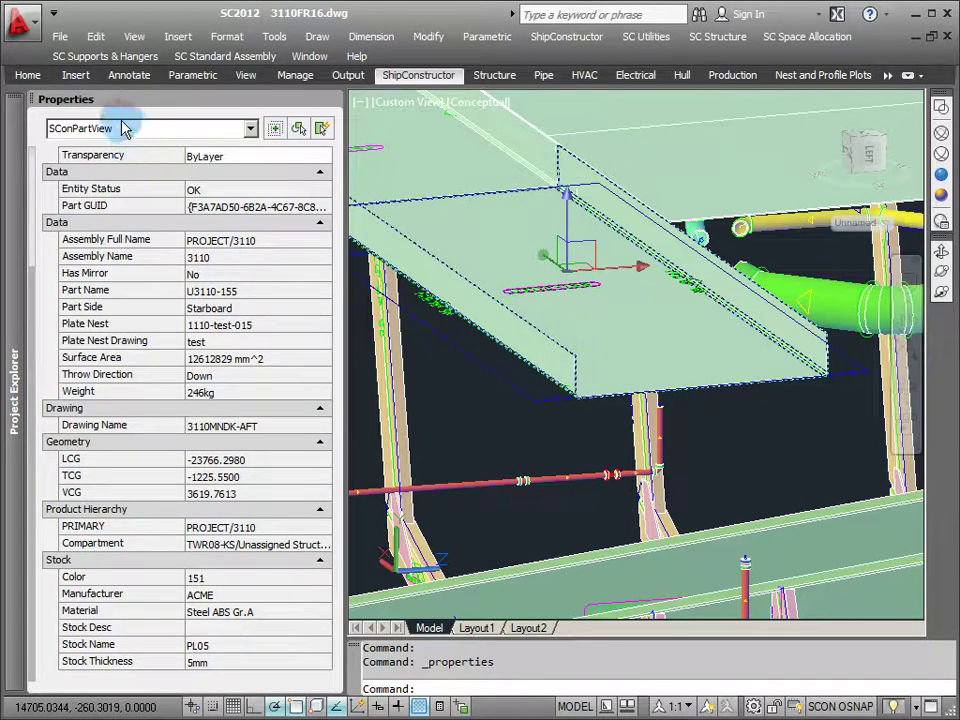
Erase the inspected deck plate and the remaining deck plates covering the stiffeners above the piping and ductwork
scroll(317, 302, down, 3)
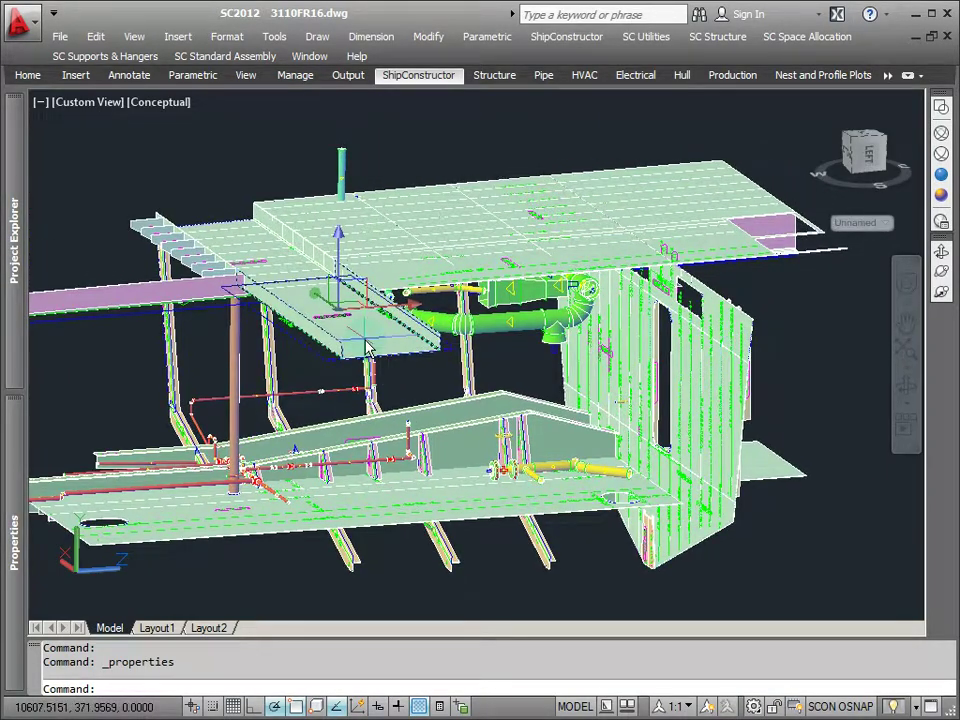
text(e)
key(Return)
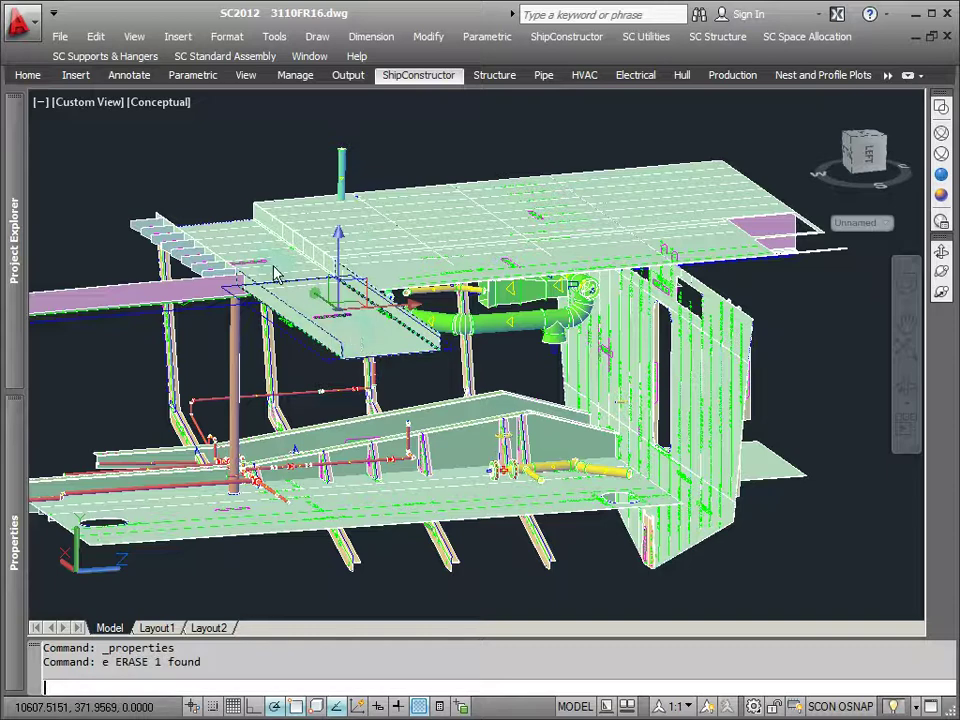
click(430, 265)
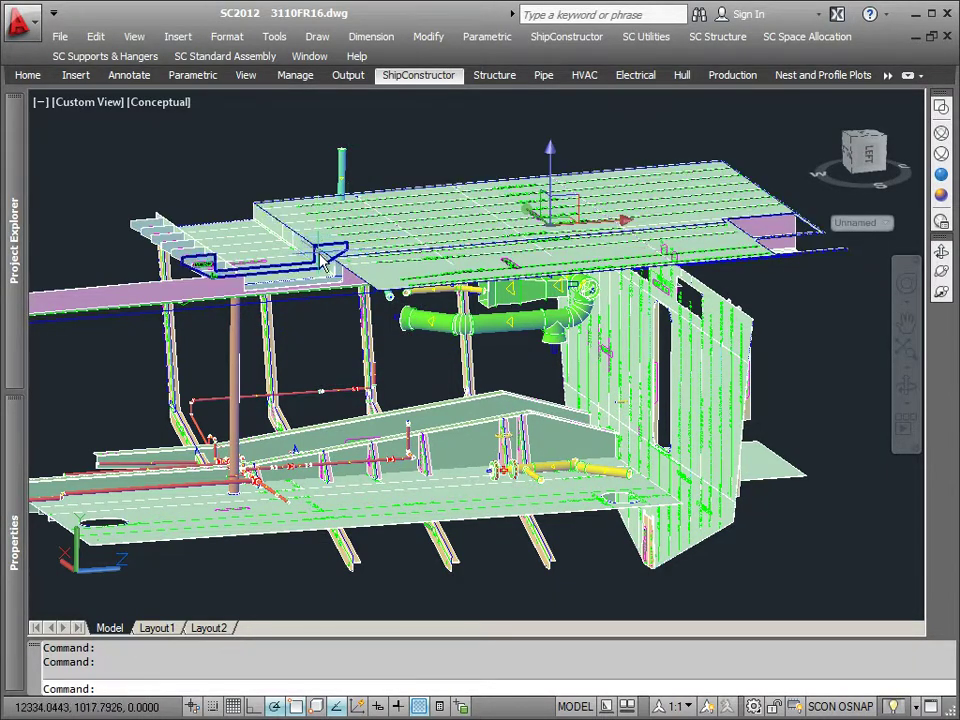
click(264, 256)
text(e)
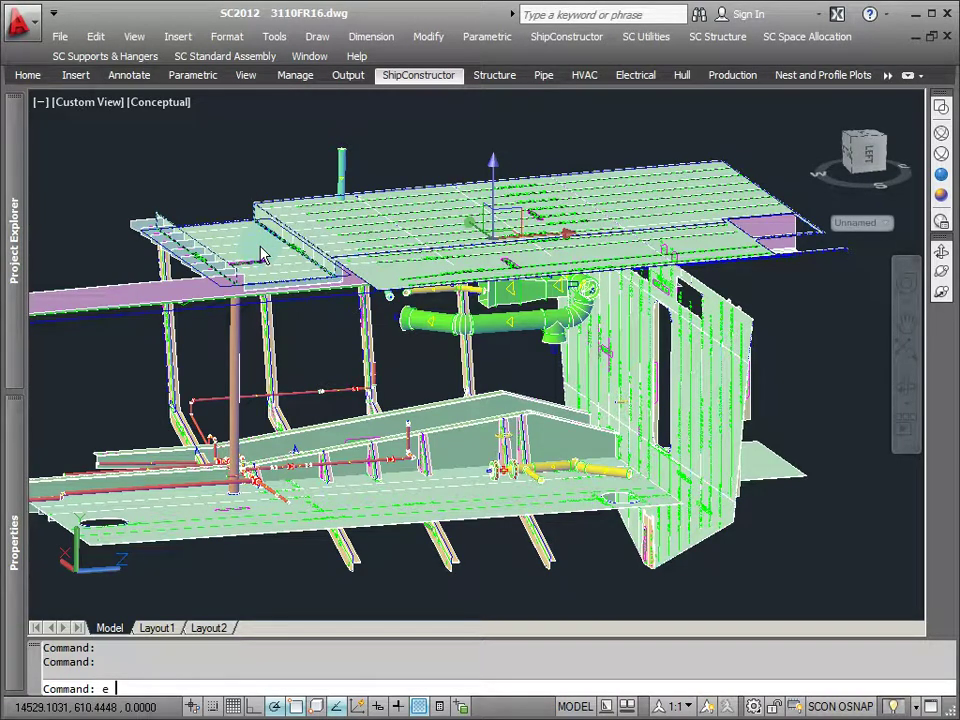
key(Return)
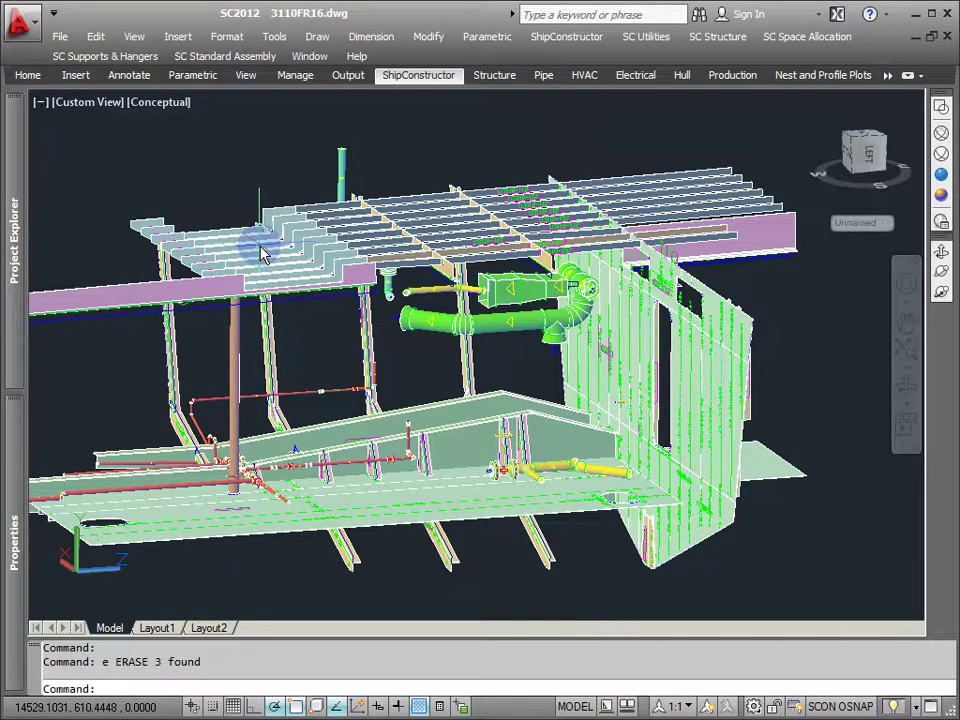
Show the properties of the yellow pipe between the two tees and look through its geometry, part attributes and connected parts
scroll(264, 250, up, 2)
scroll(360, 279, up, 2)
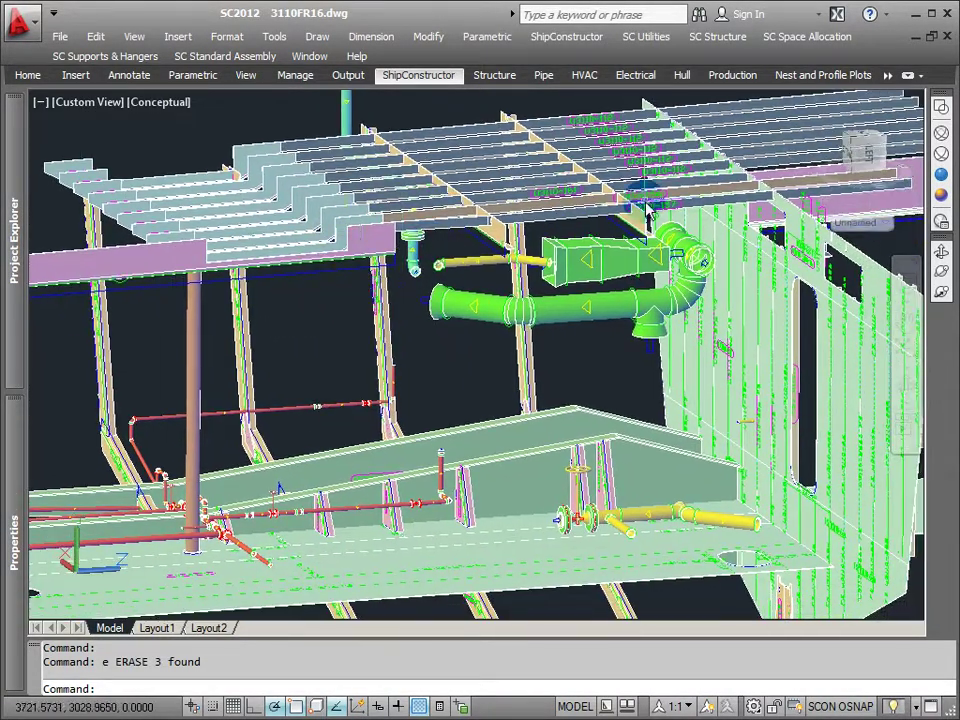
click(941, 291)
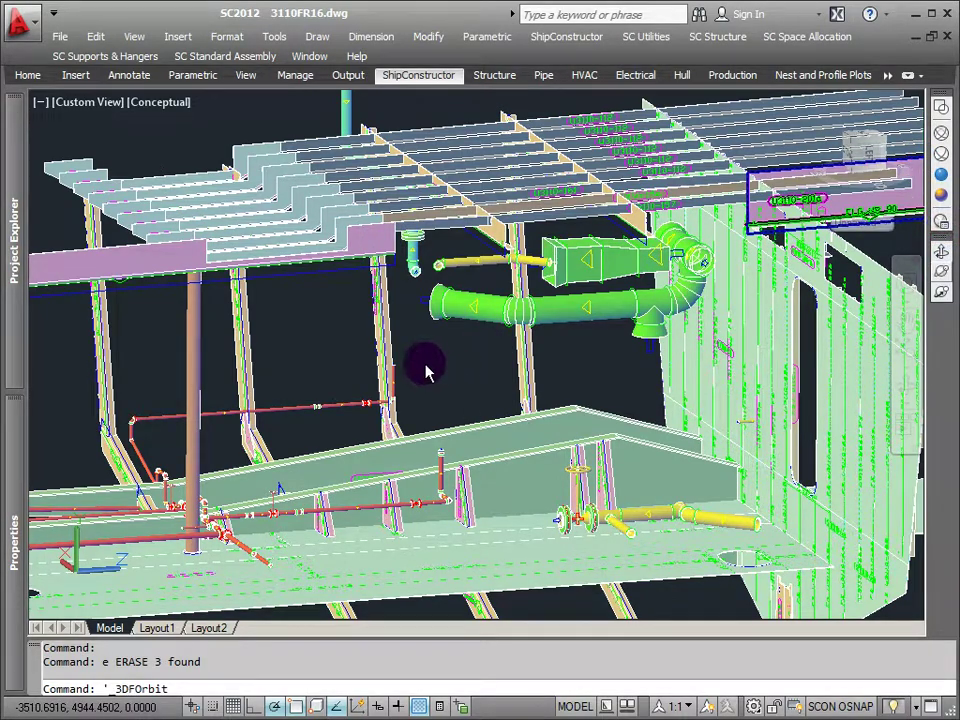
drag(425, 378, 465, 414)
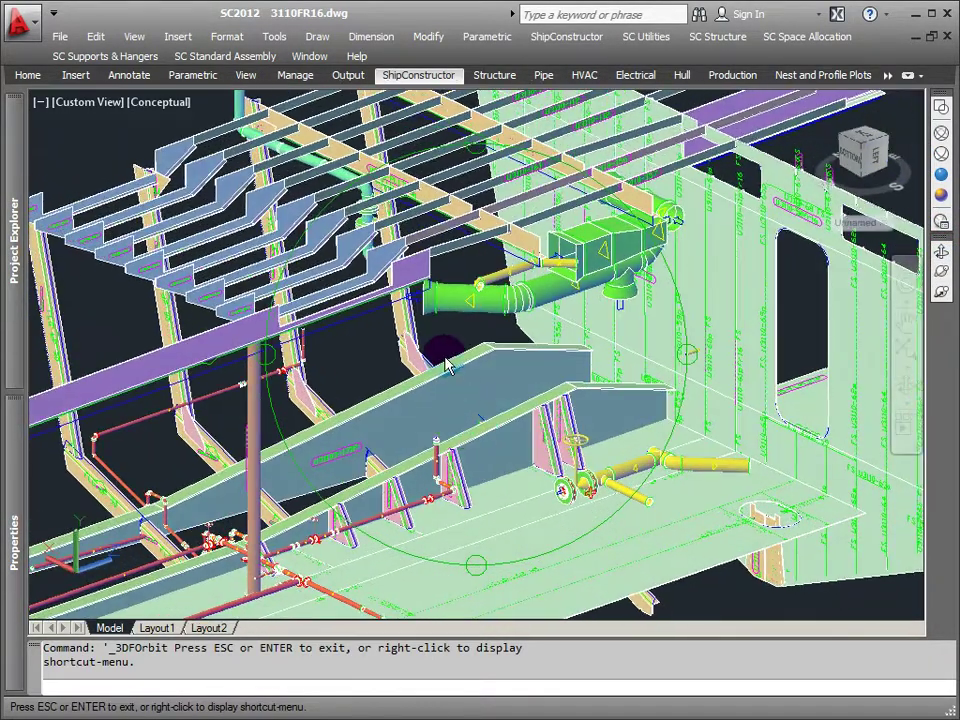
right_click(448, 358)
click(474, 368)
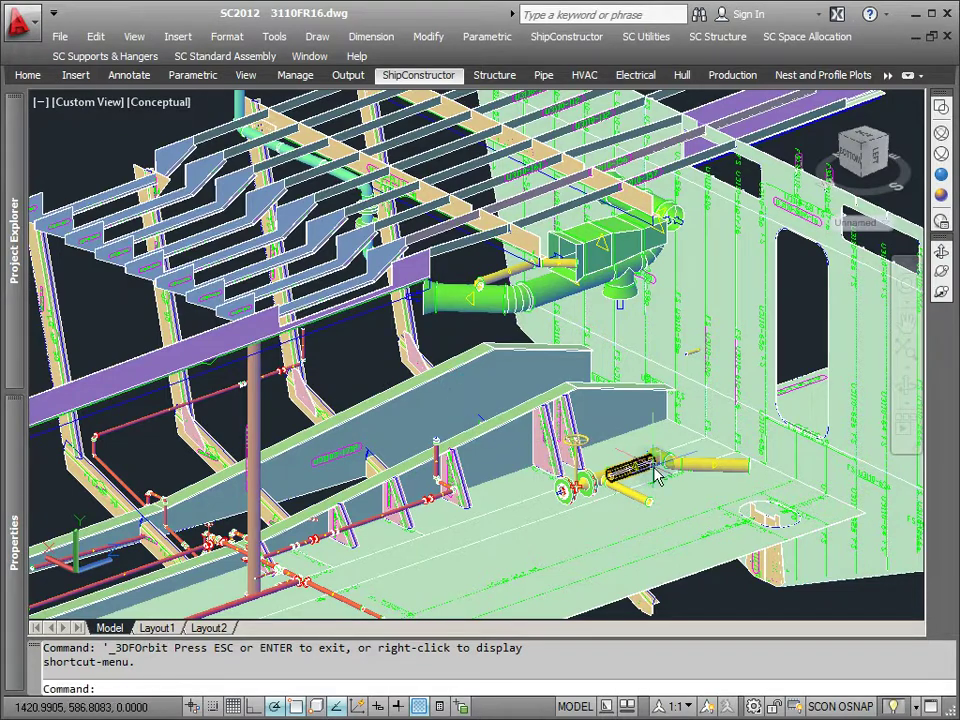
scroll(612, 480, up, 8)
click(561, 476)
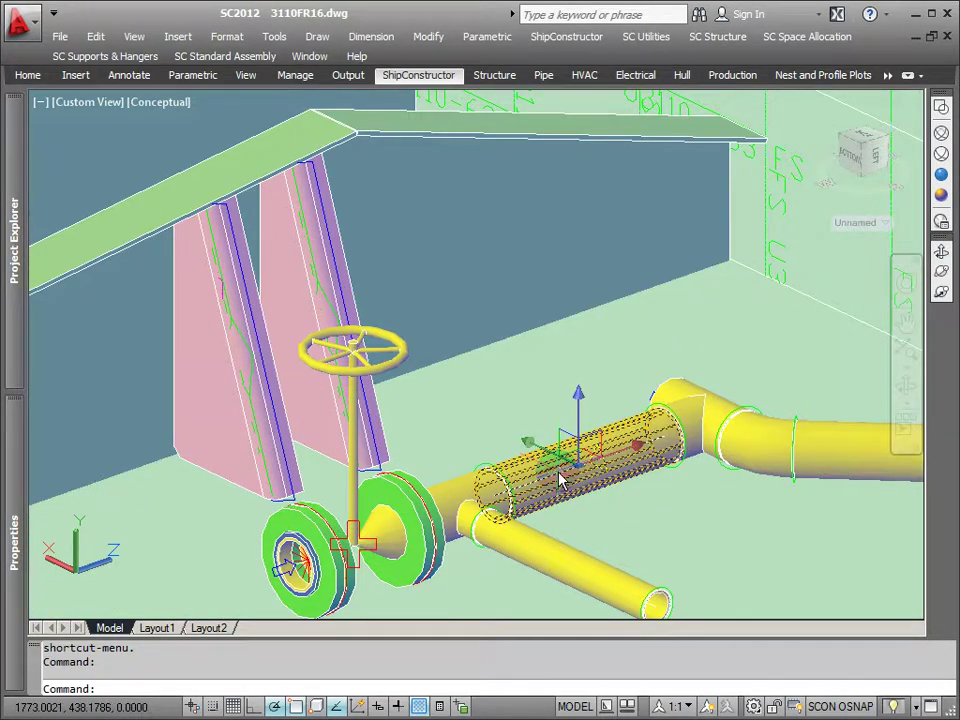
right_click(561, 478)
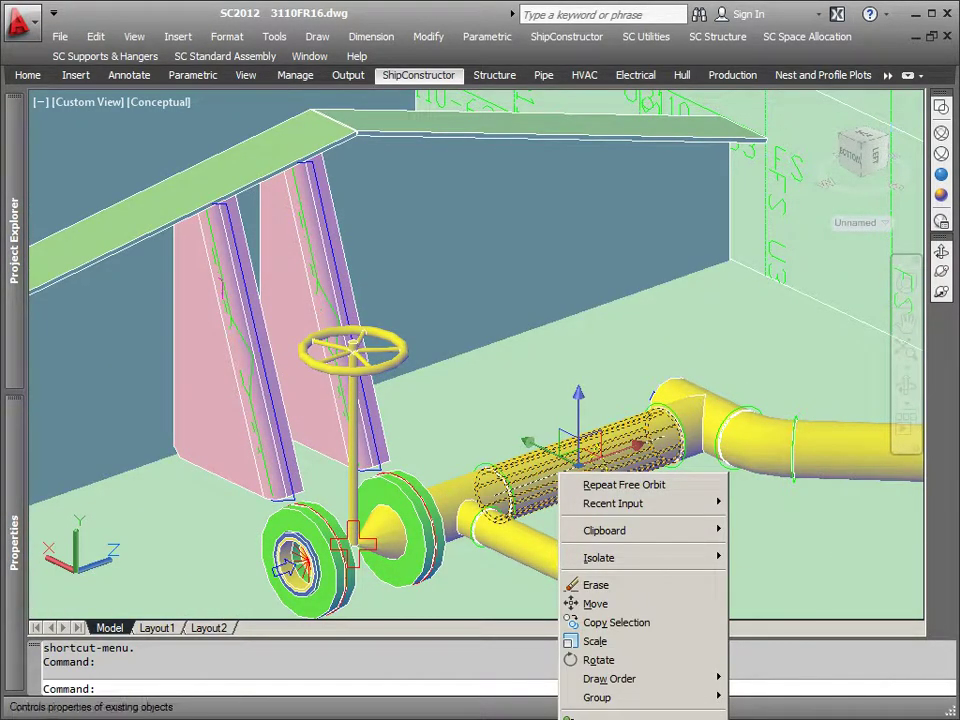
key(Escape)
key(ctrl+1)
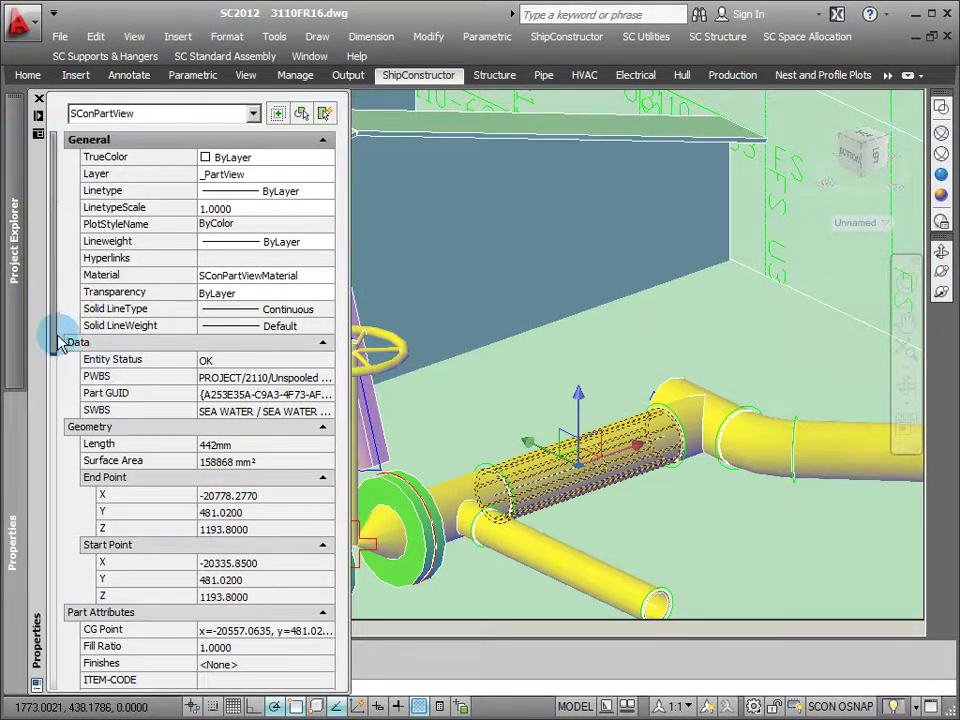
drag(50, 340, 52, 447)
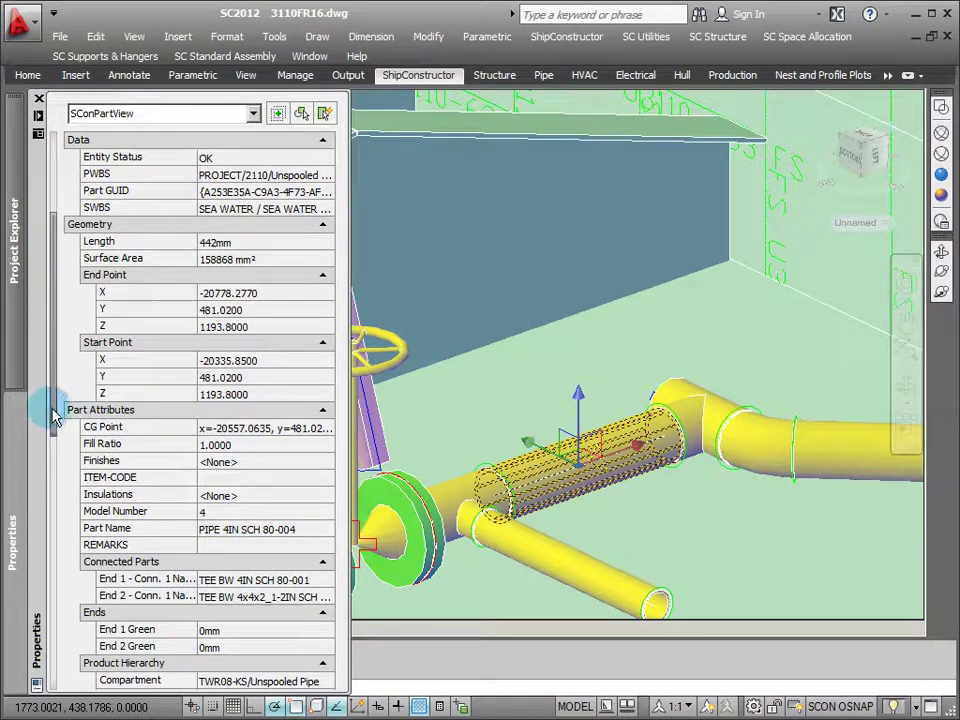
drag(54, 418, 32, 690)
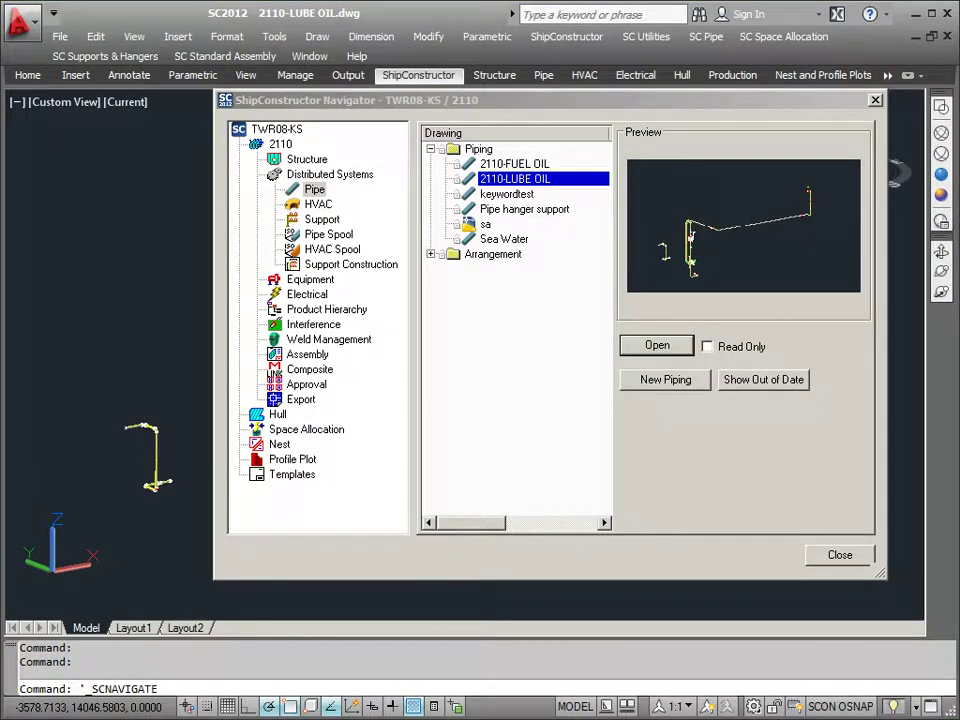
Open the 2110-LUBE OIL piping drawing from the ShipConstructor Navigator
click(657, 346)
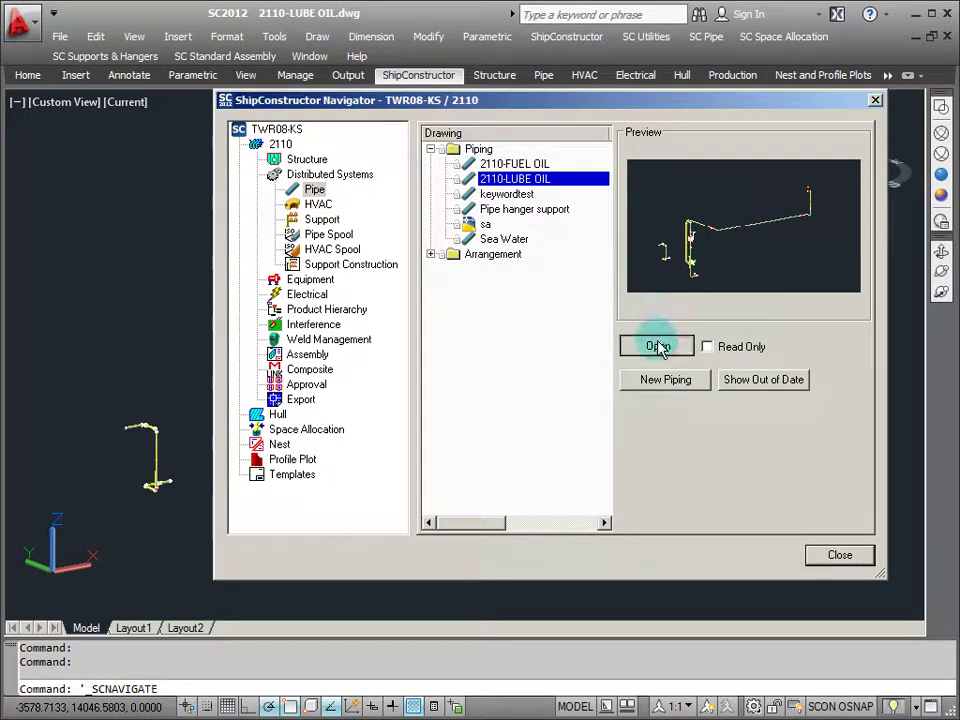
click(491, 406)
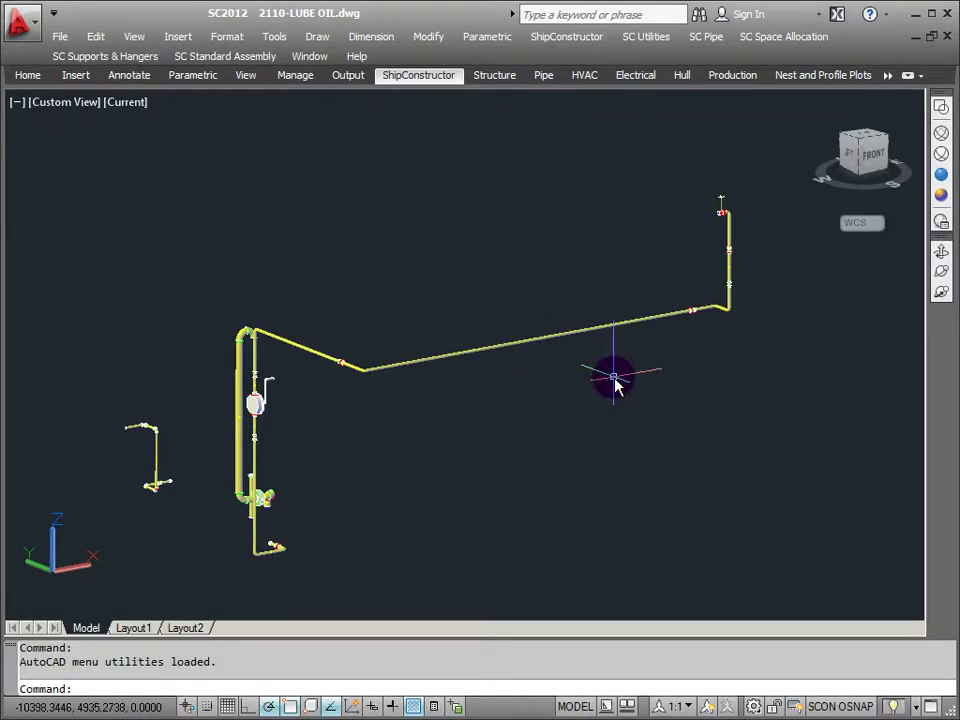
Run SCADVSHOWPARTSINDRAWING to list the properties of all parts in the lube oil drawing
middle_drag(506, 407, 531, 381)
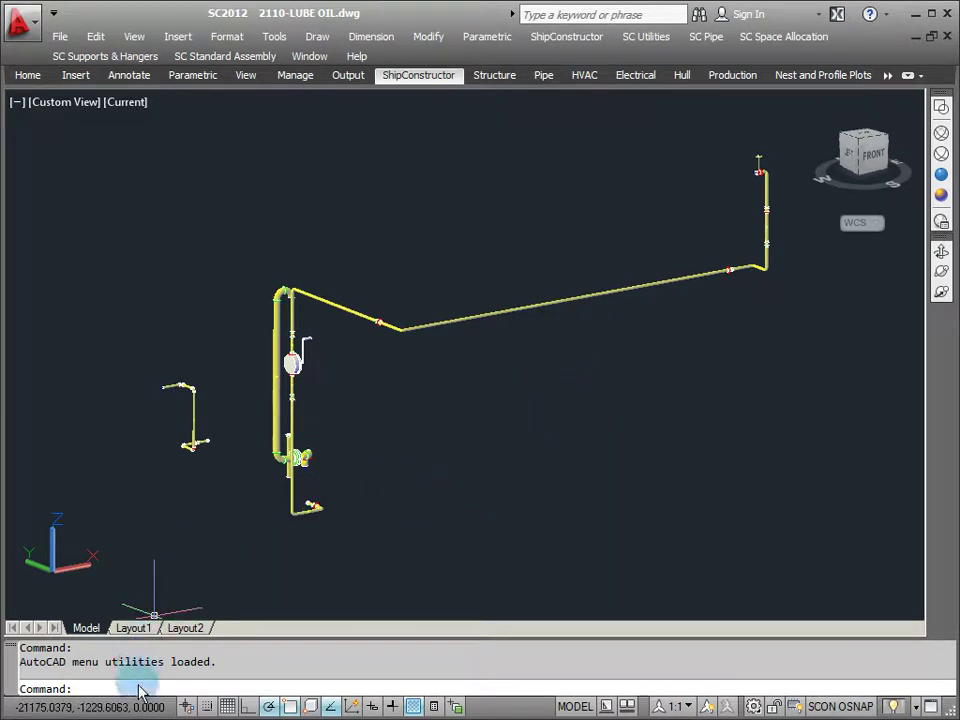
text(d)
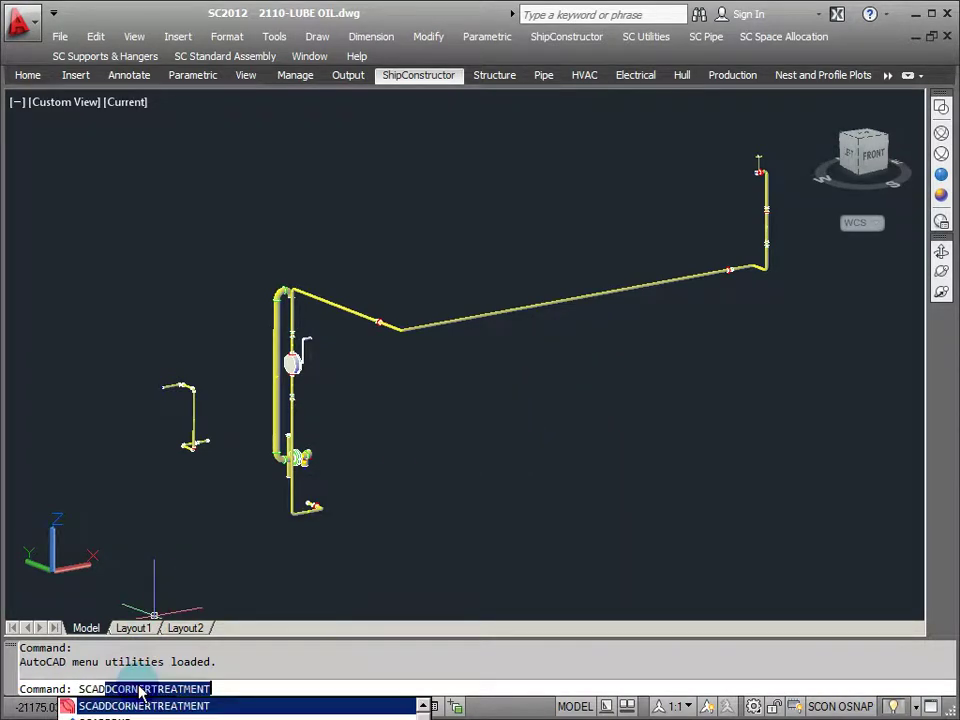
key(BackSpace)
text(vshowpartsindrawing)
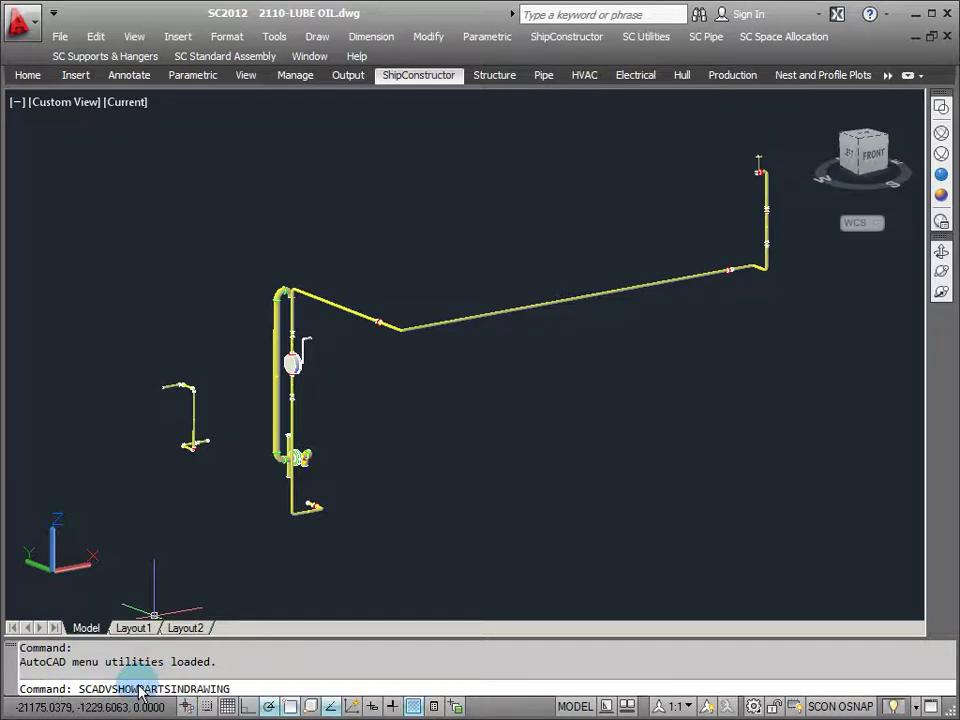
key(Return)
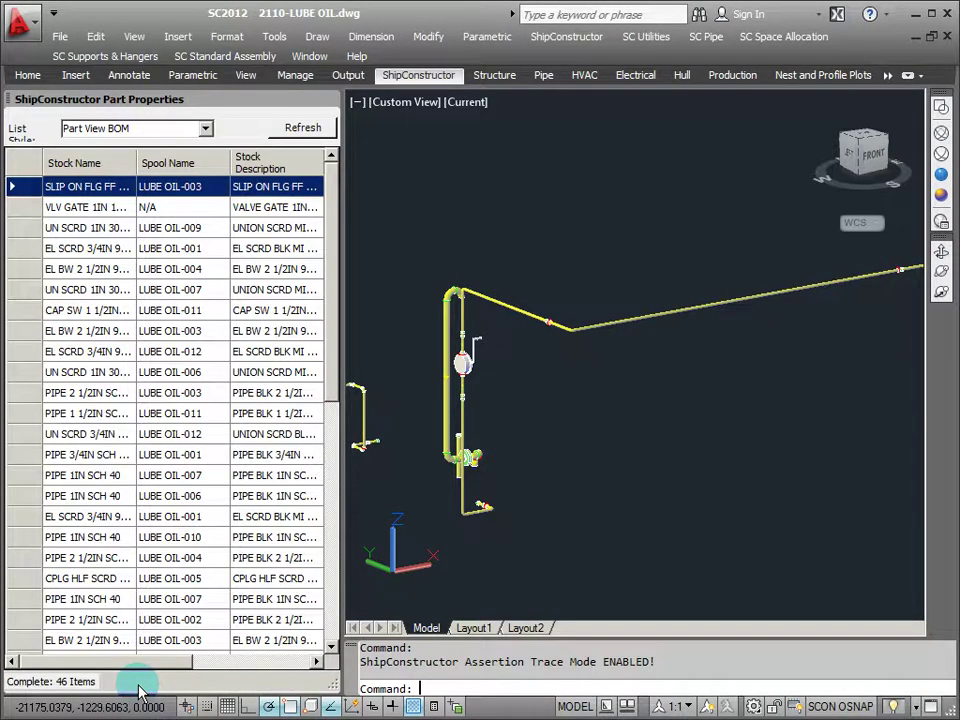
Switch the part list style to Cut List 2 and look over its size and length columns
click(206, 129)
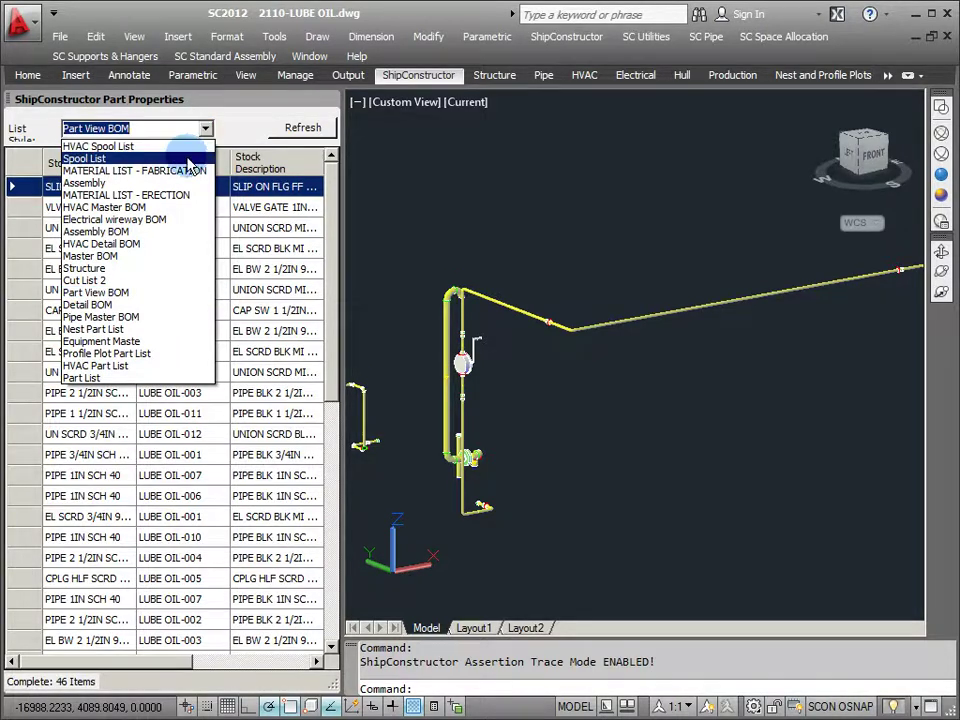
click(167, 284)
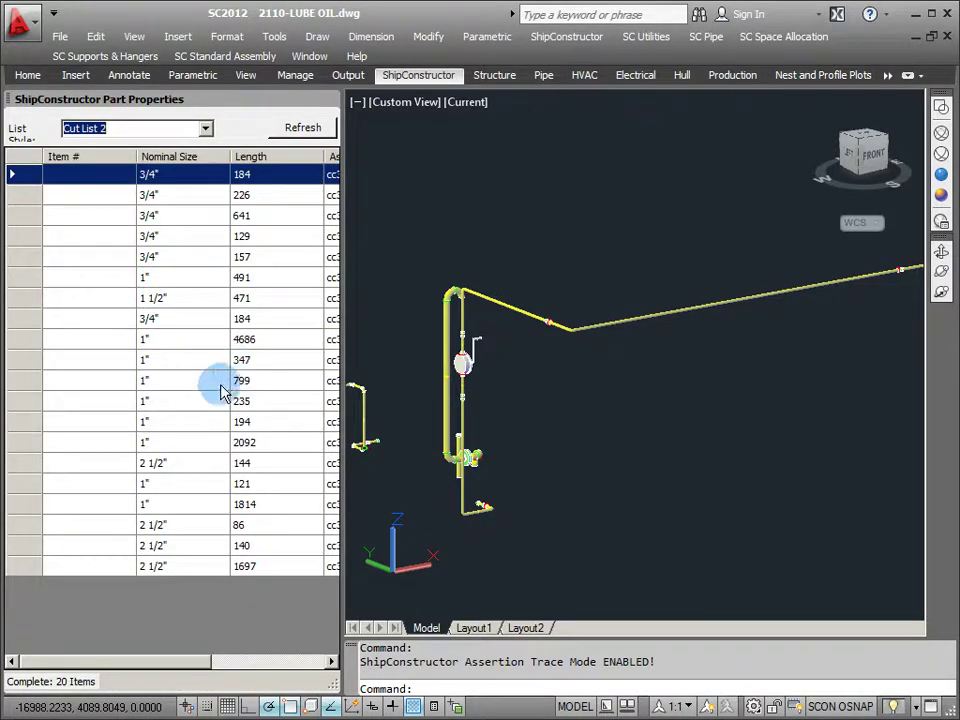
click(123, 662)
drag(123, 662, 161, 662)
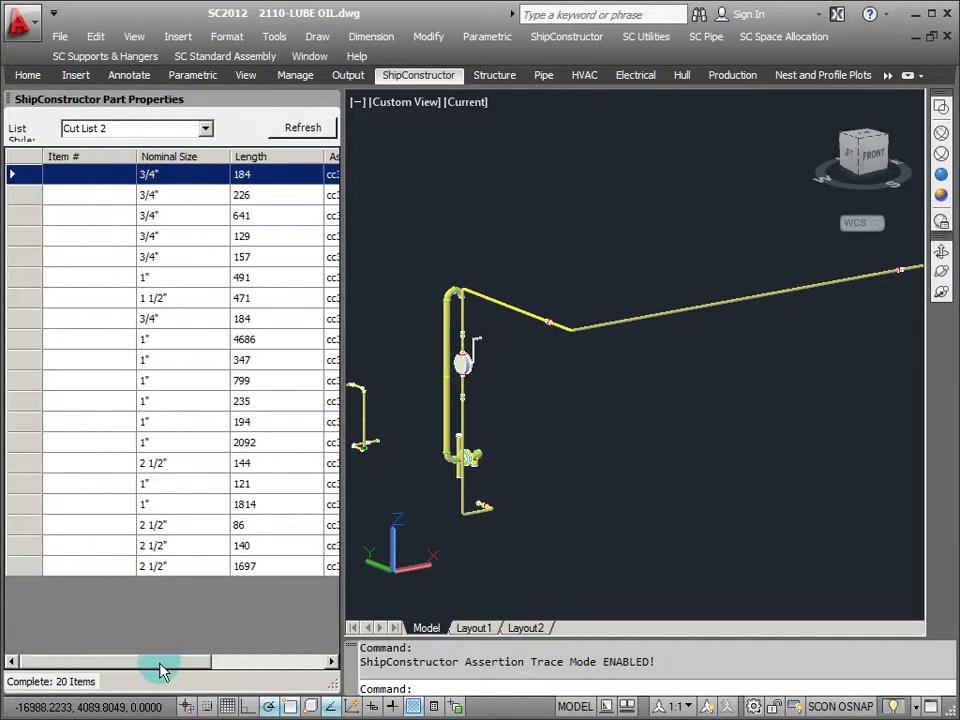
Set the part list style to Part View BOM and widen the Stock Name column to show full names
click(207, 131)
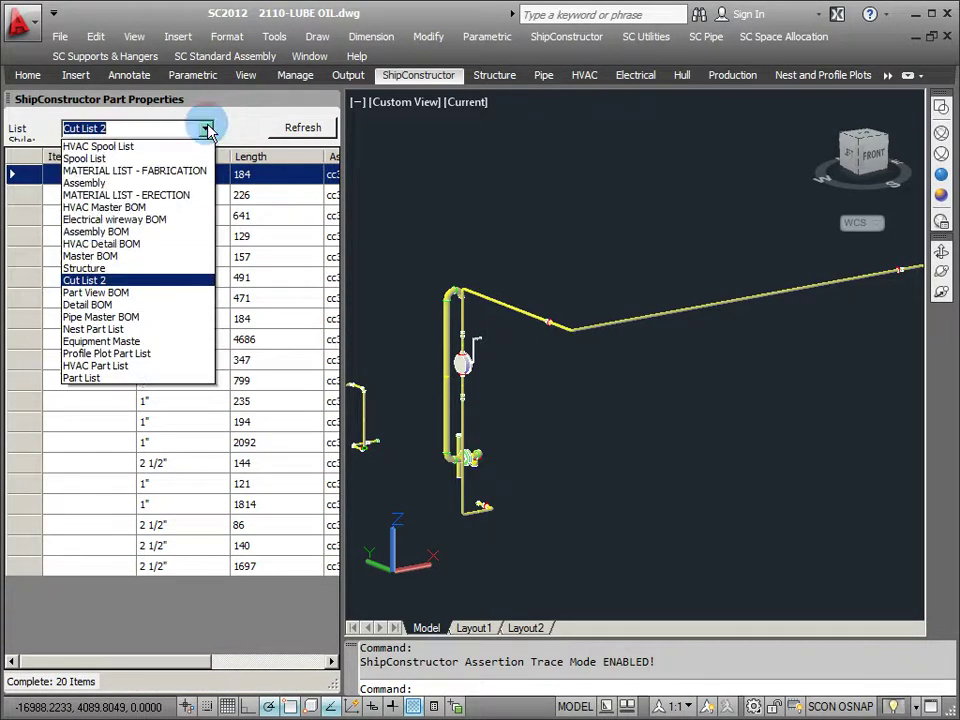
click(118, 292)
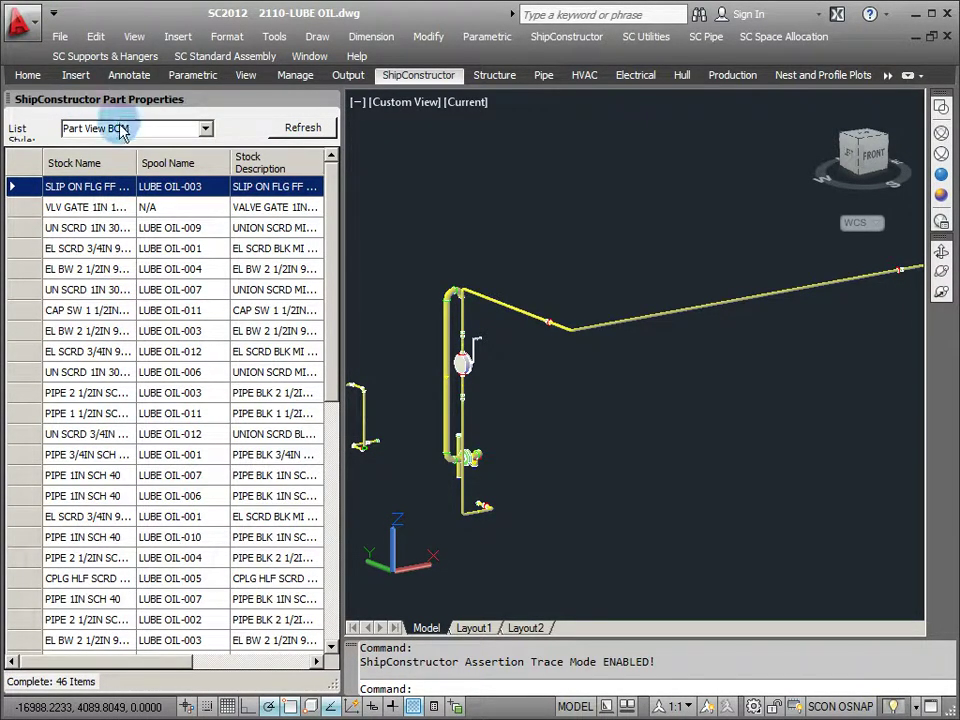
drag(137, 168, 196, 171)
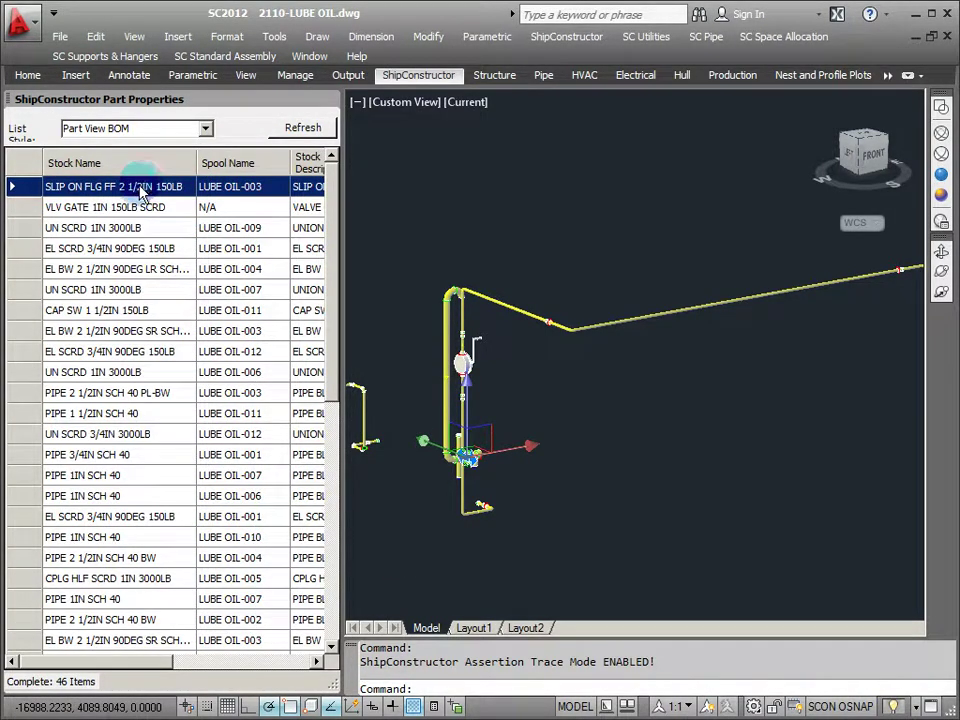
Select the vertical 2 1/2-inch pipe and its upper elbow in the model to find their list rows, and clear the selection
click(448, 340)
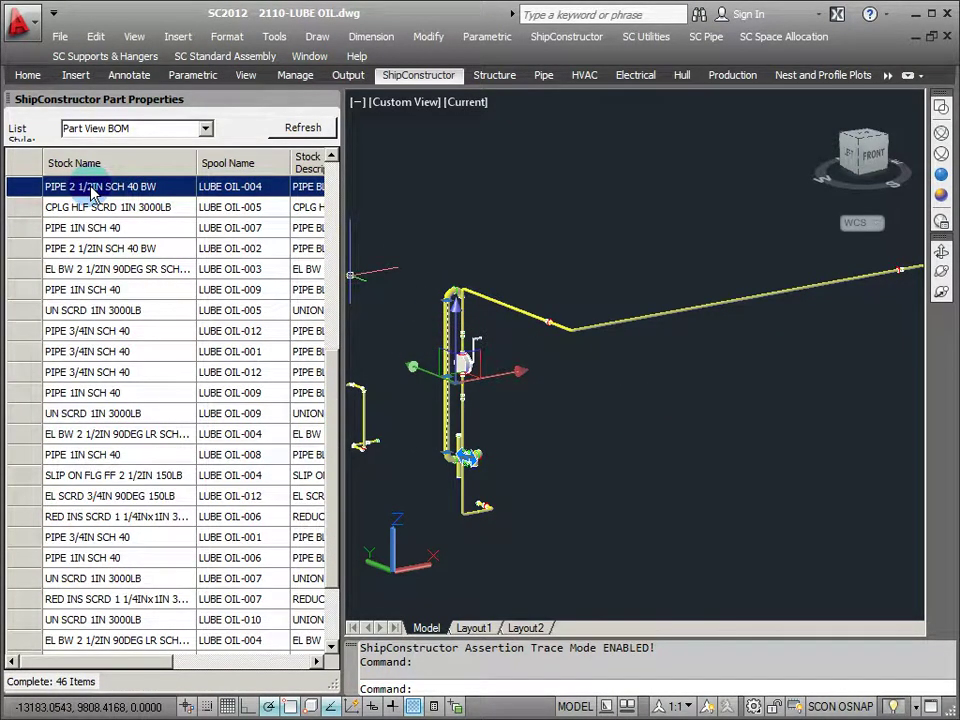
click(242, 193)
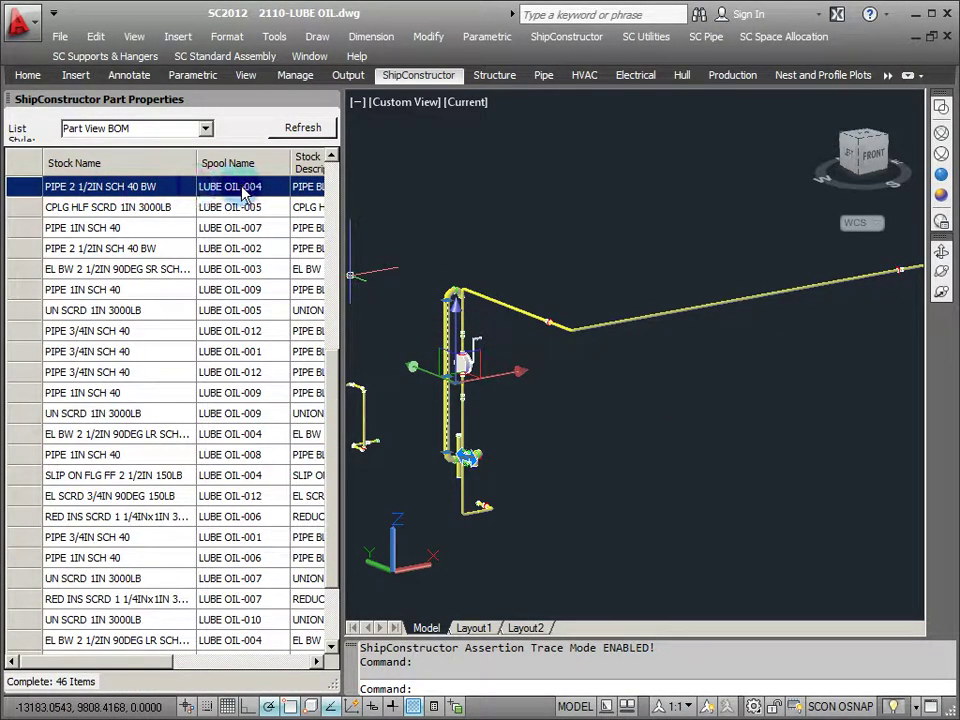
click(449, 295)
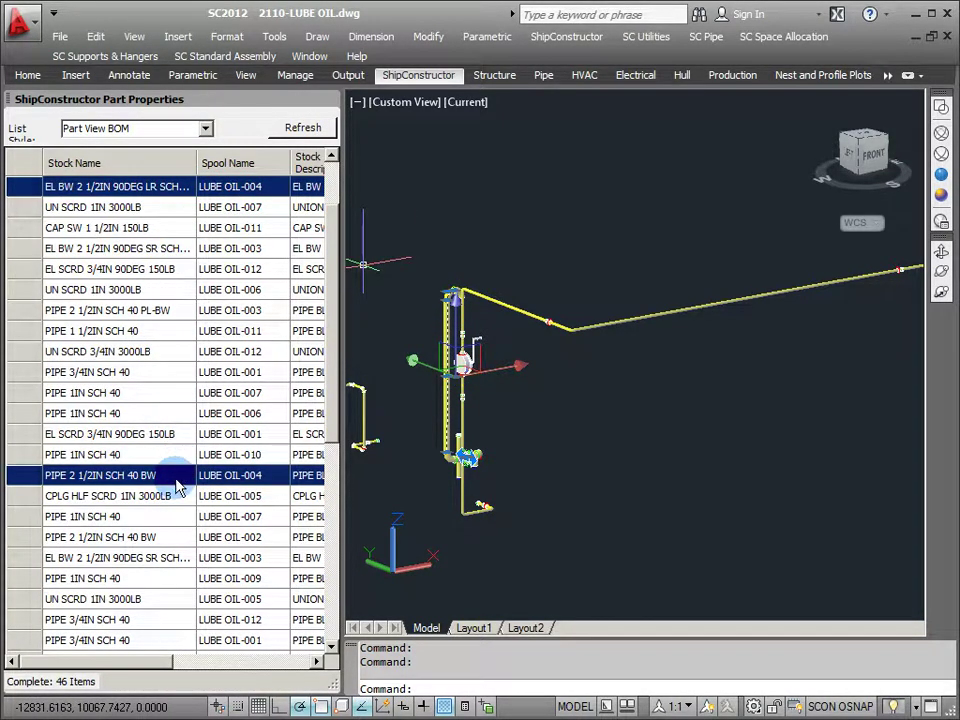
key(Escape)
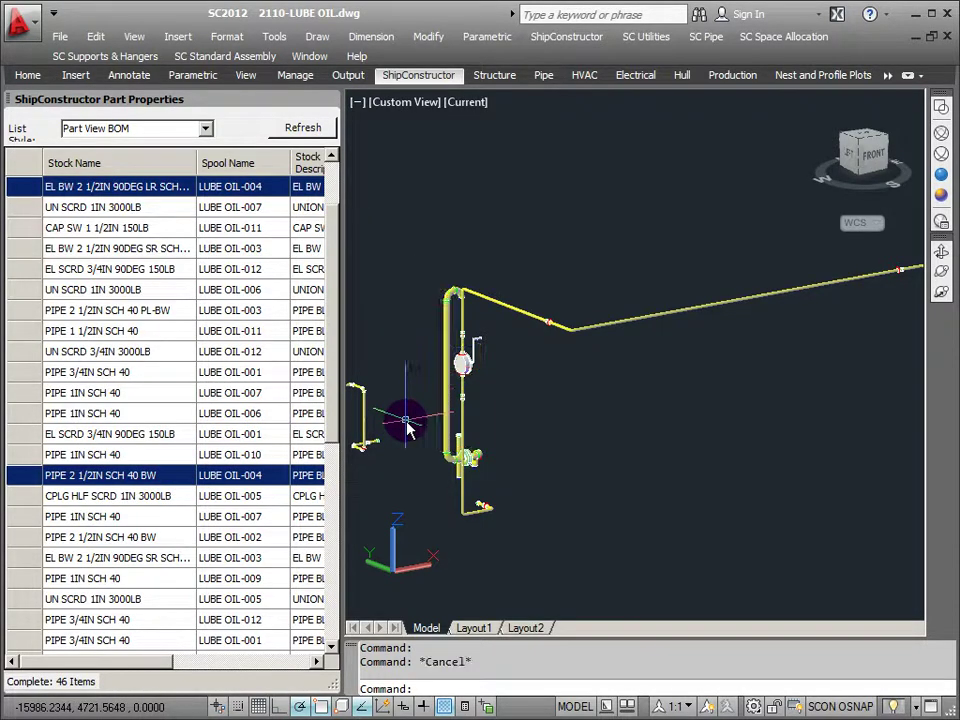
Locate listed parts in the model one by one, from the LUBE OIL-012 3/4-inch elbow row down to the 3/4-inch union row
shift+middle_drag(411, 414, 400, 318)
click(95, 272)
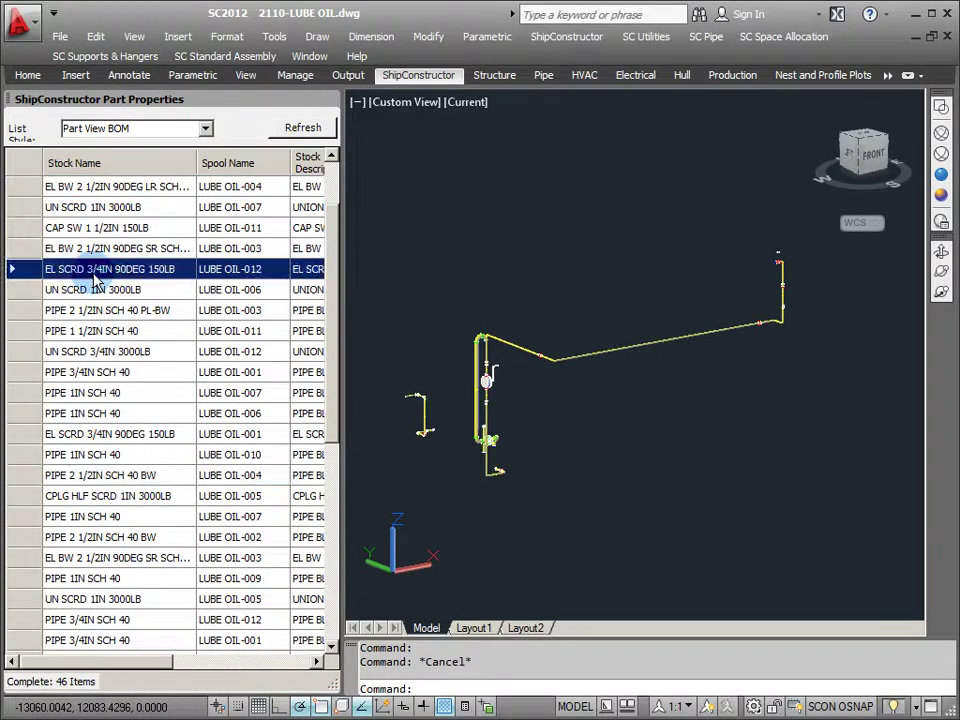
click(95, 292)
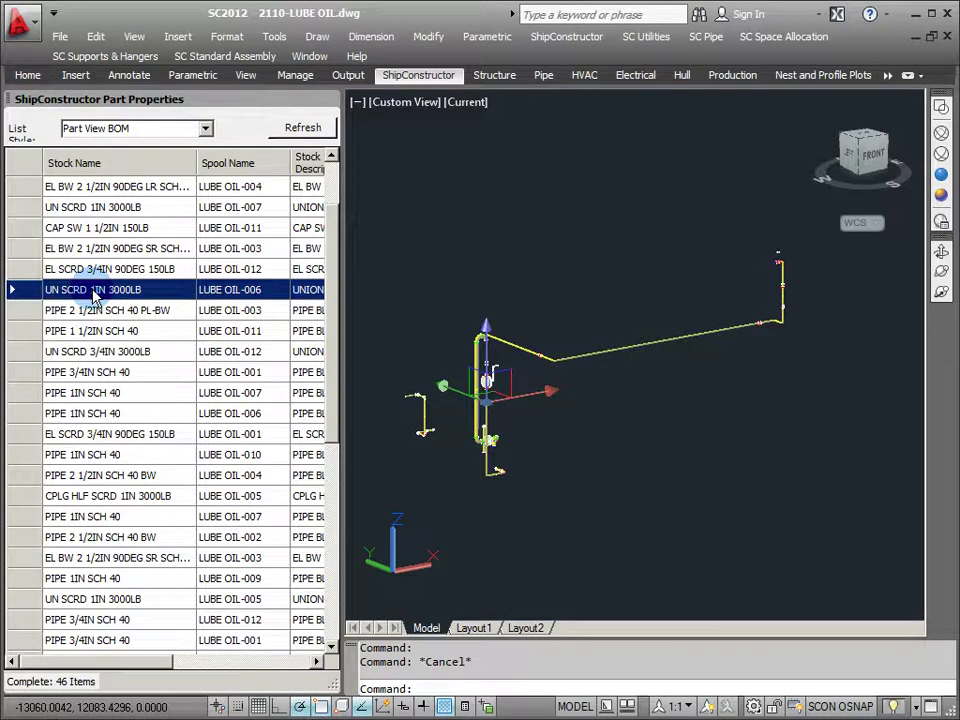
click(97, 312)
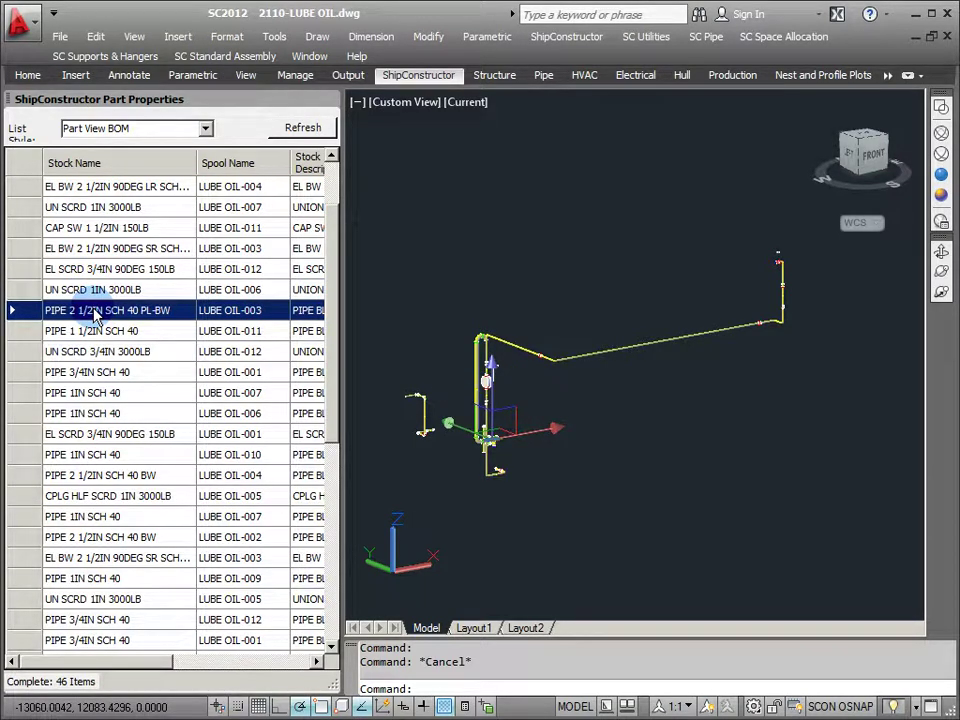
click(97, 335)
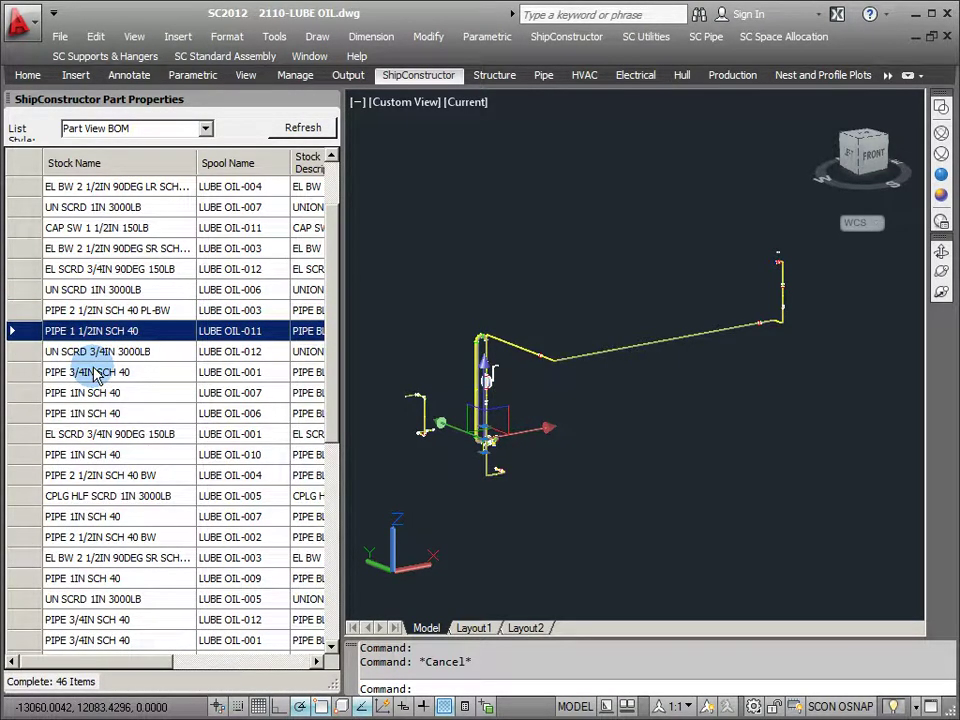
click(93, 355)
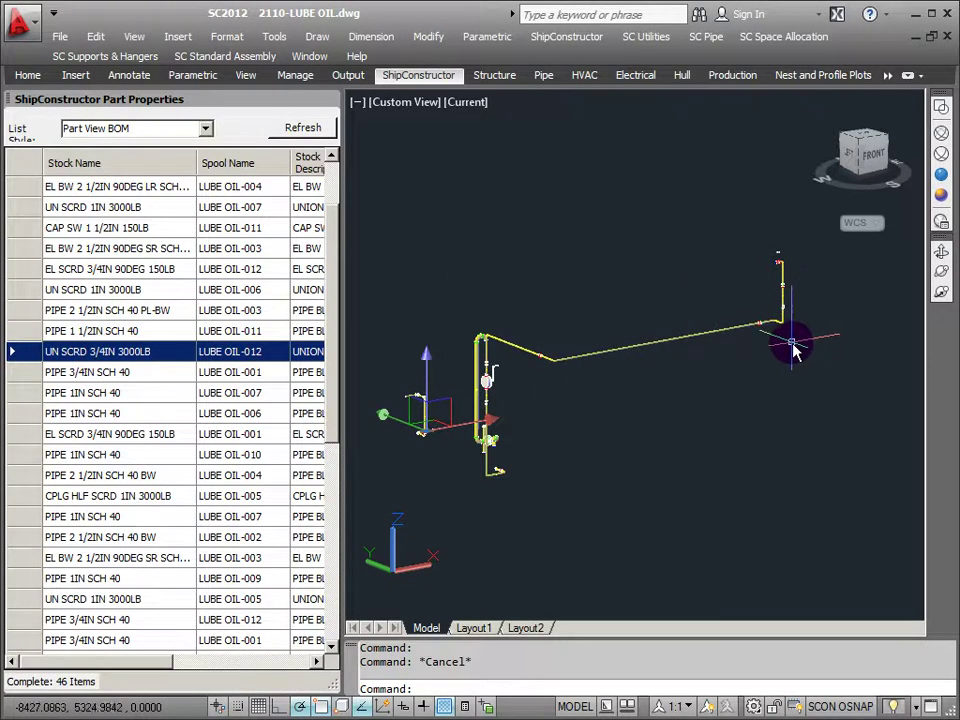
Select the bent 1-inch pipe of spool LUBE OIL-009 in the model and open its spool drawing from the part list
middle_drag(791, 343, 770, 352)
scroll(724, 343, up, 6)
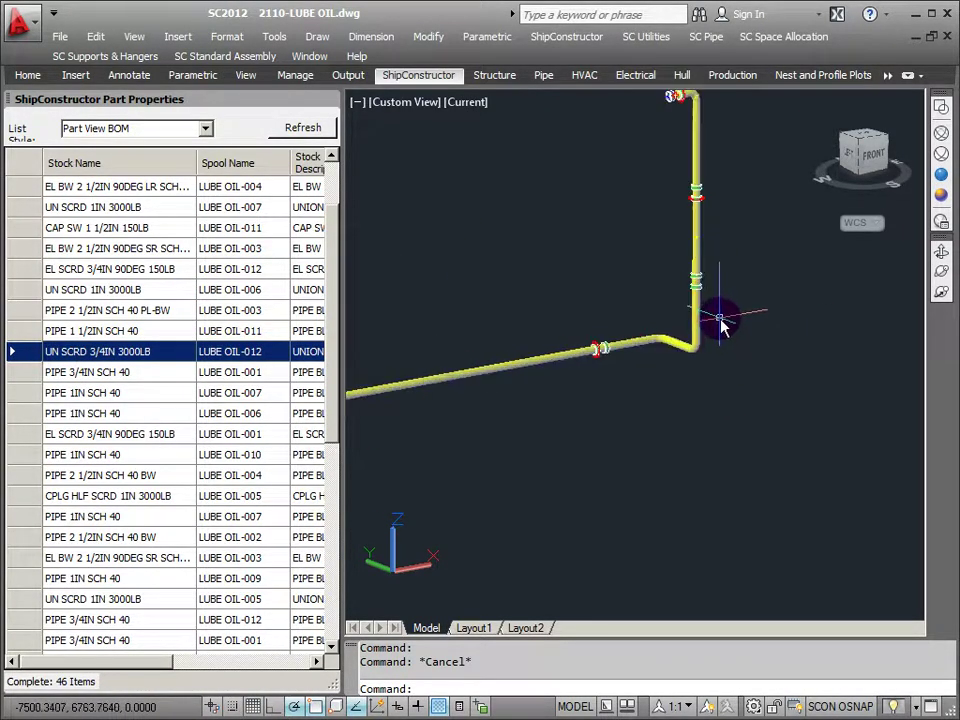
scroll(722, 274, up, 3)
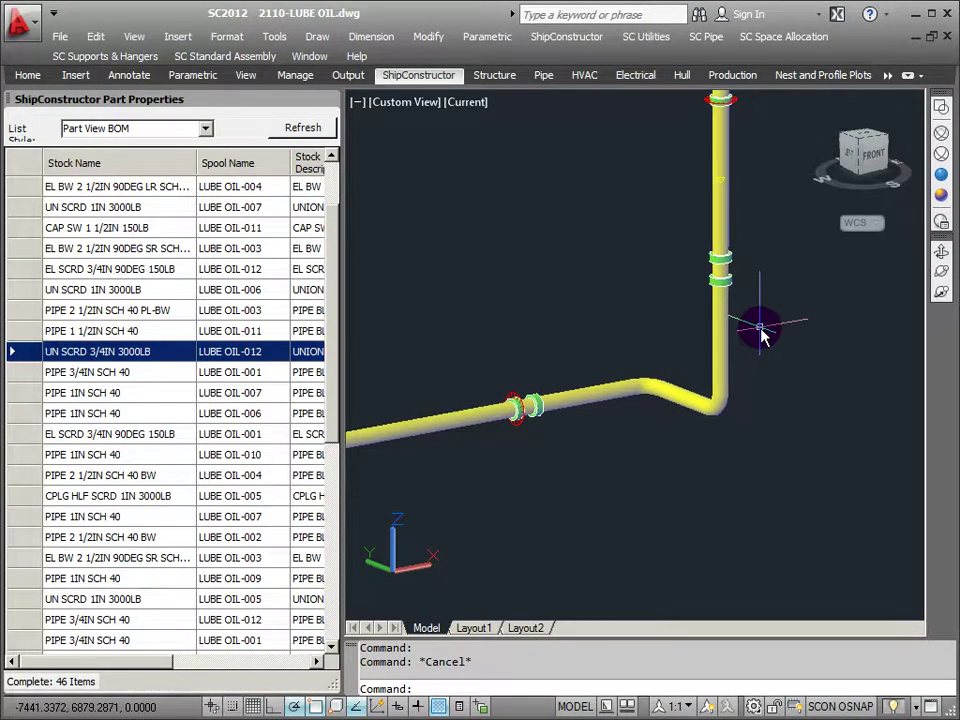
click(730, 316)
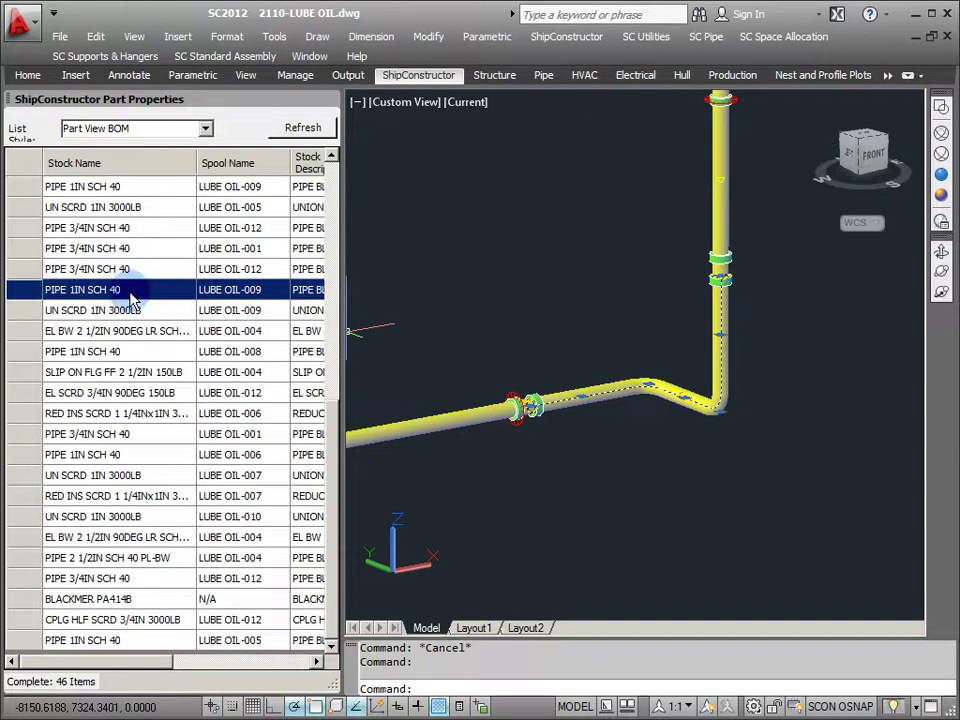
right_click(250, 295)
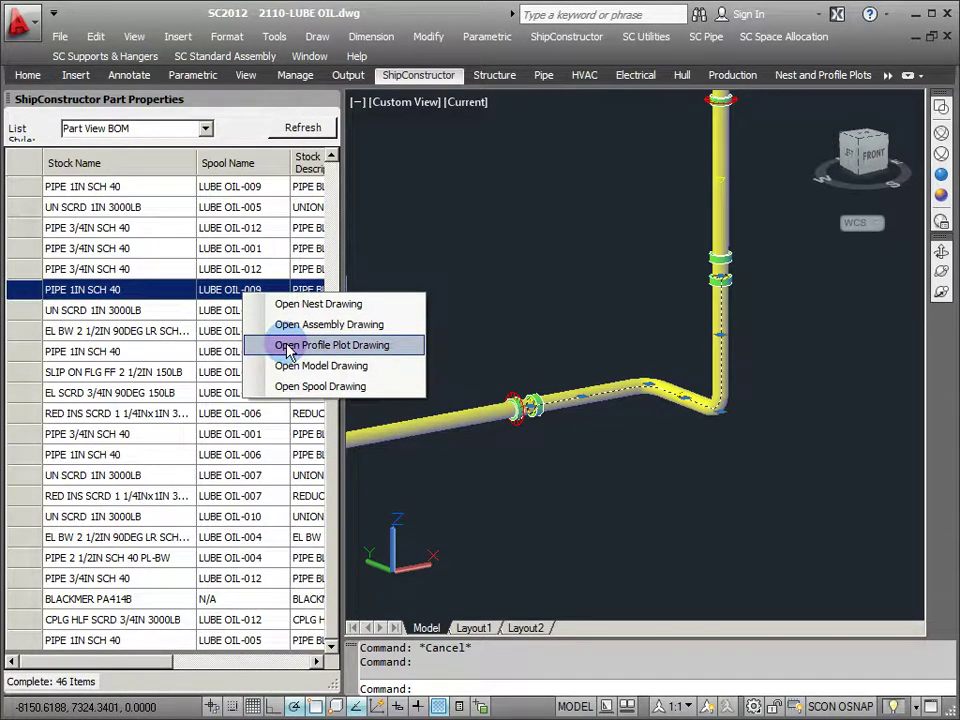
click(285, 395)
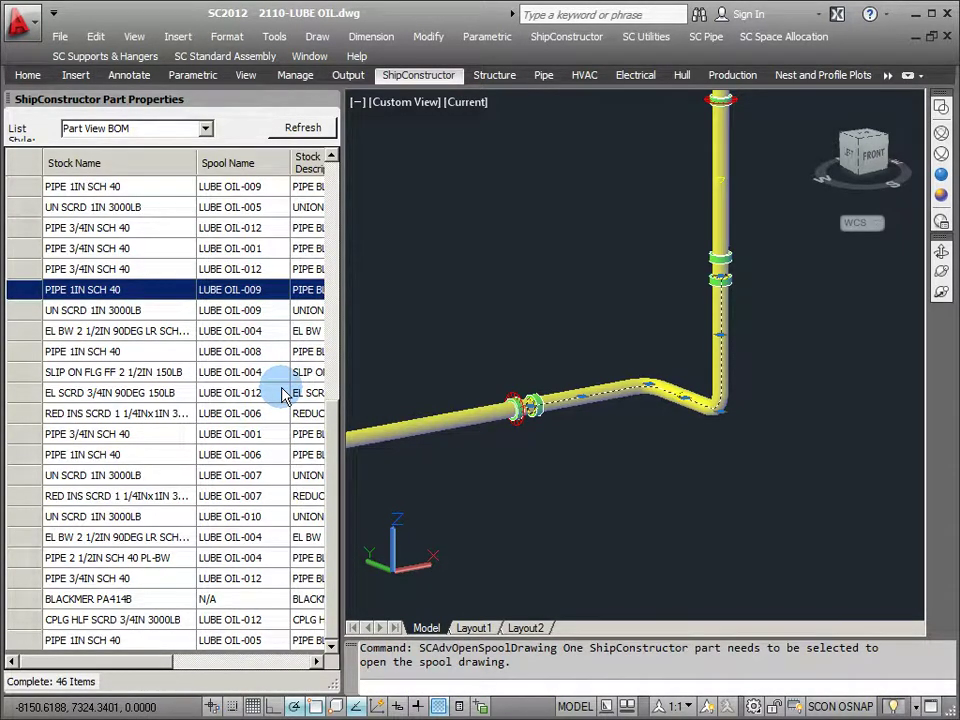
Reselect the LUBE OIL-009 PIPE 1IN SCH 40 row in the part list and open its spool drawing
click(150, 287)
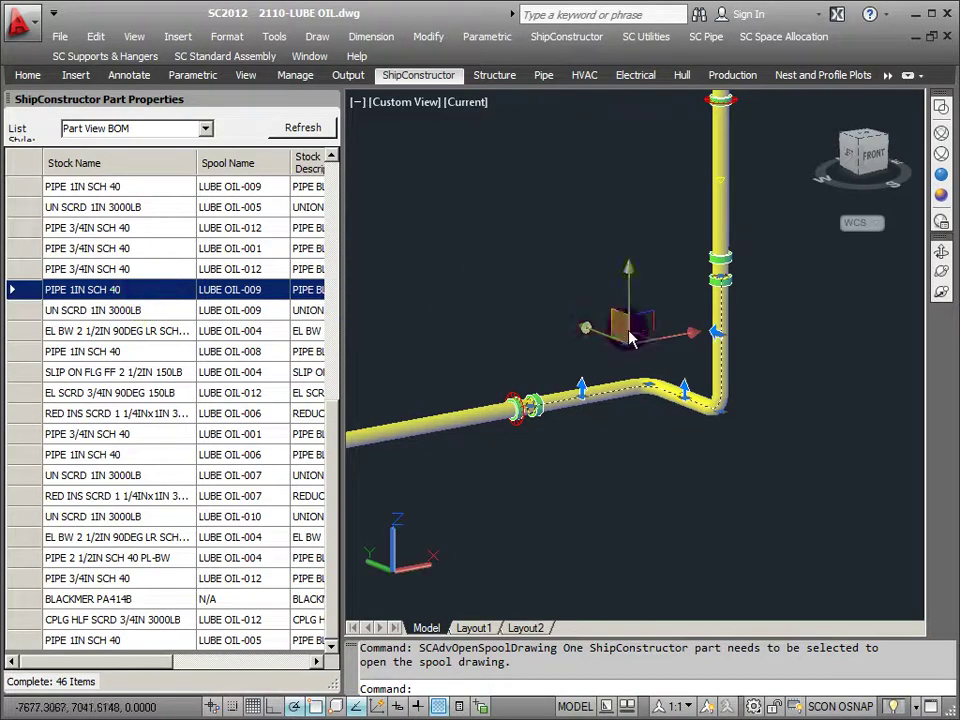
right_click(231, 290)
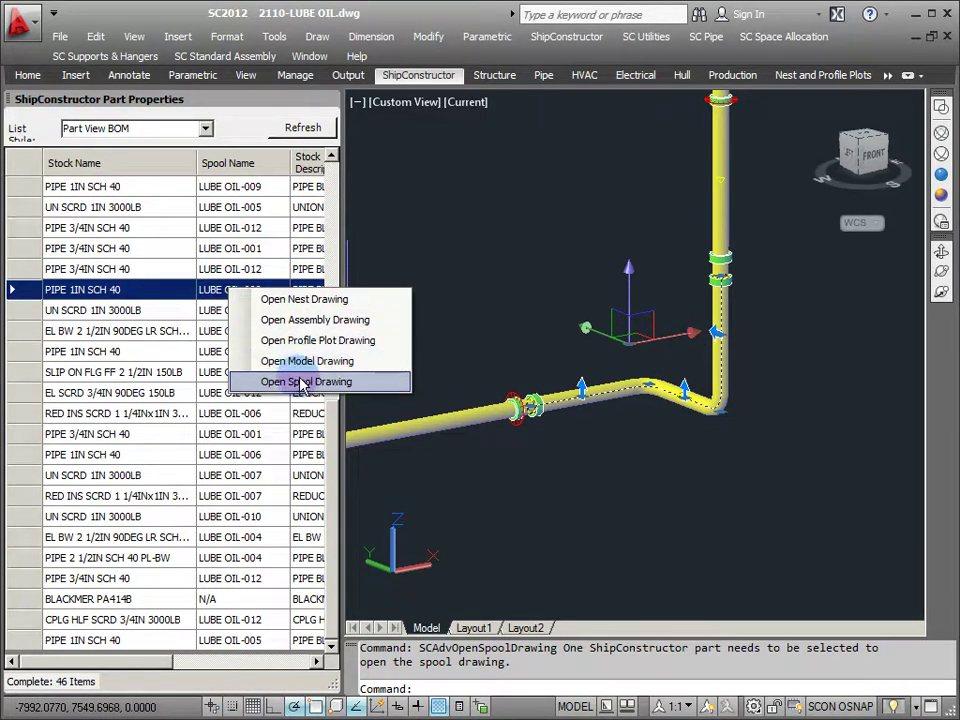
click(302, 382)
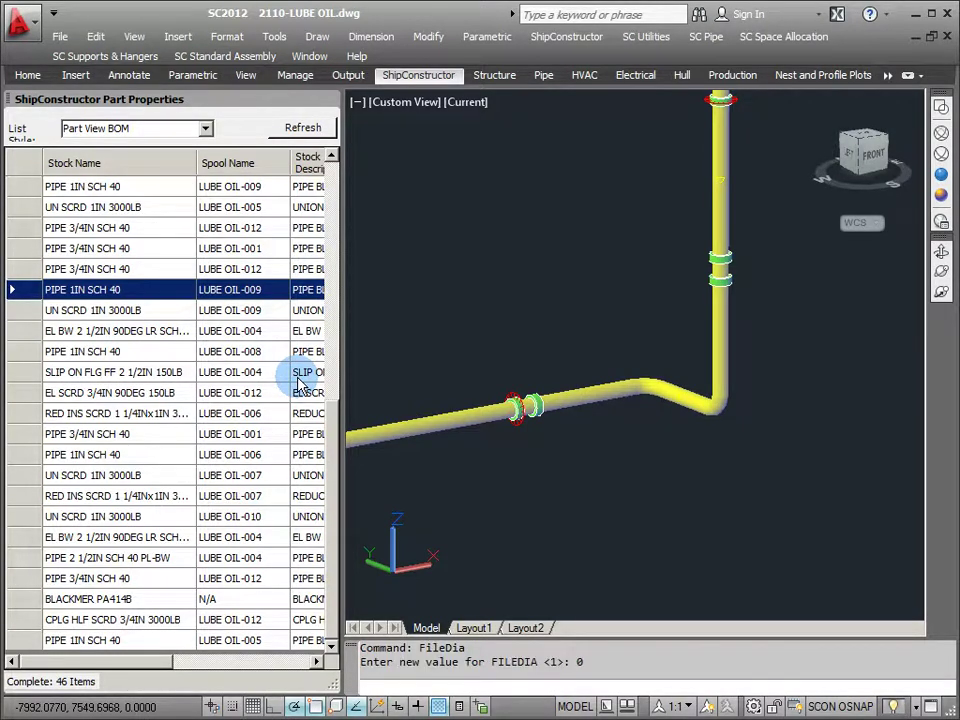
click(479, 402)
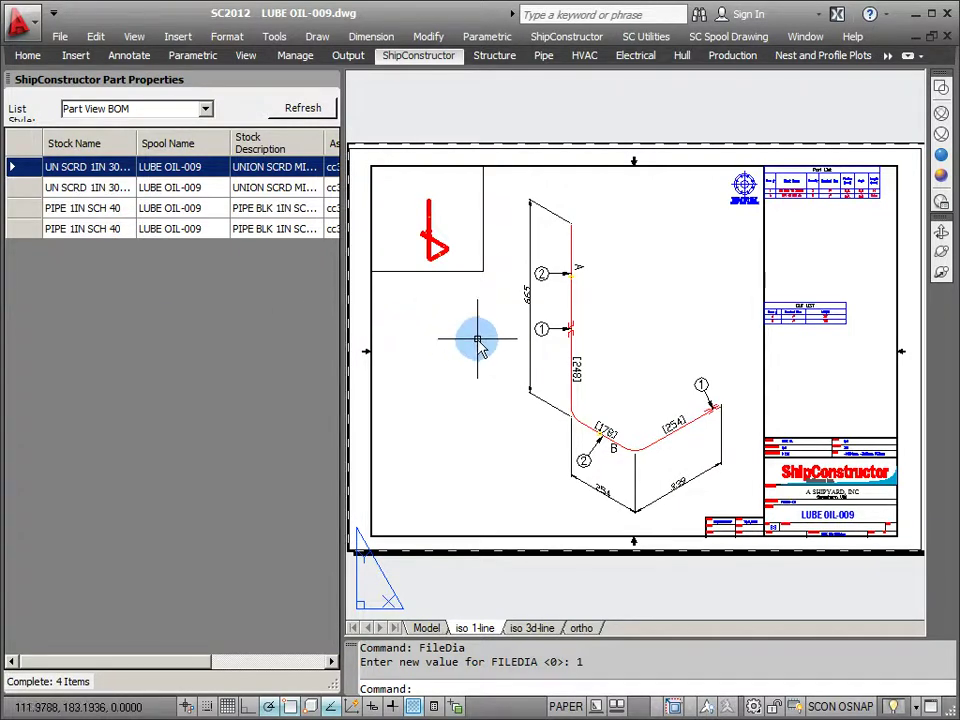
Locate both 1-inch pipes and a 1-inch union of spool LUBE OIL-009 in the spool drawing from their list rows
middle_drag(476, 343, 467, 352)
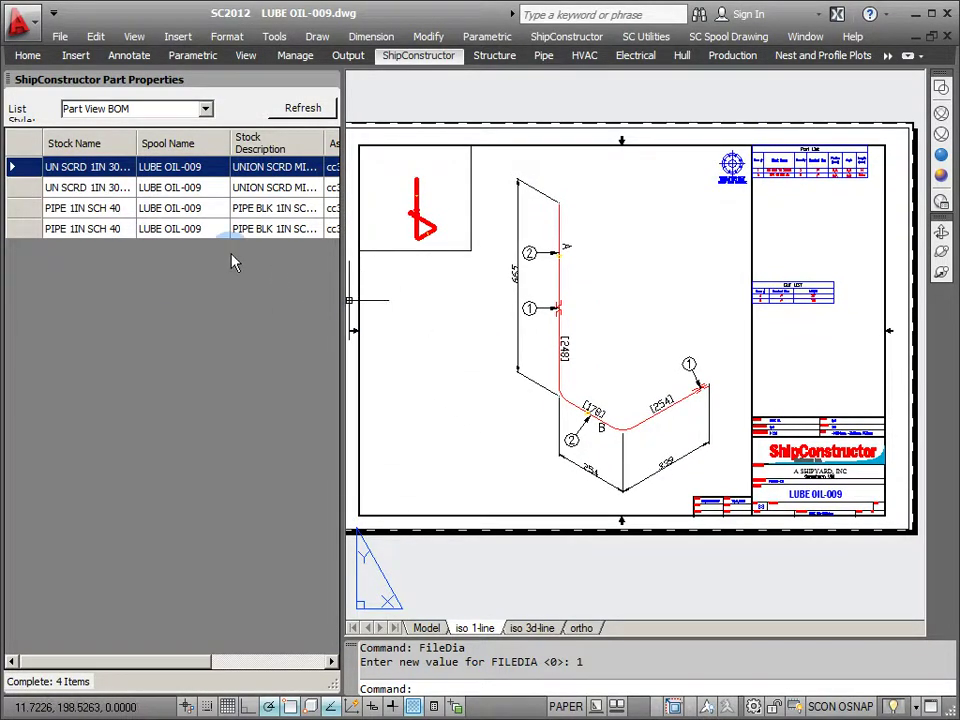
click(88, 210)
click(88, 229)
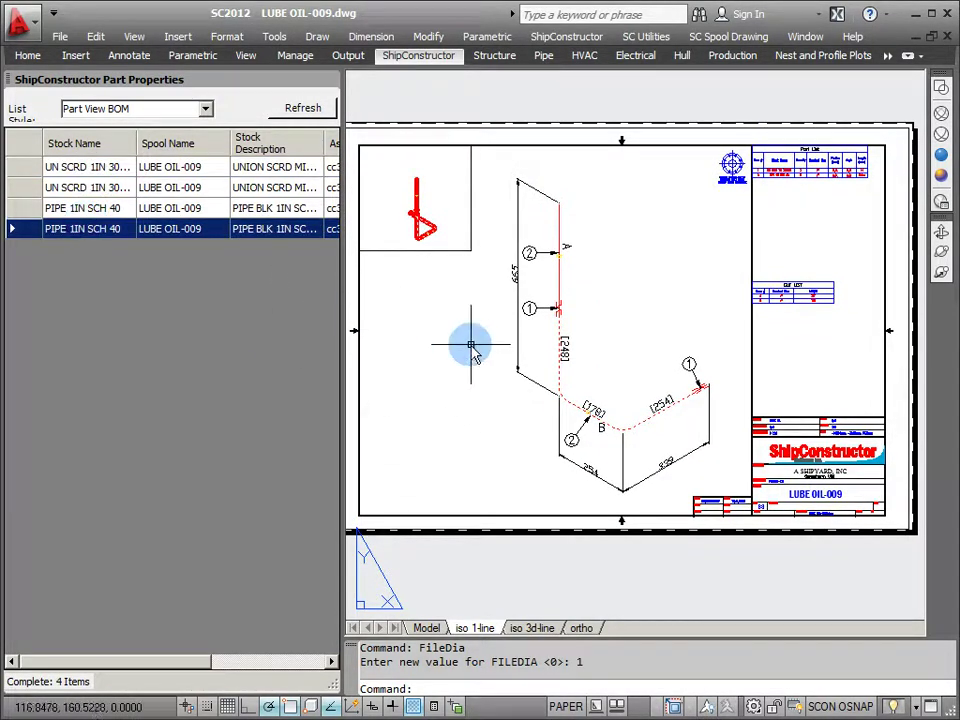
click(100, 188)
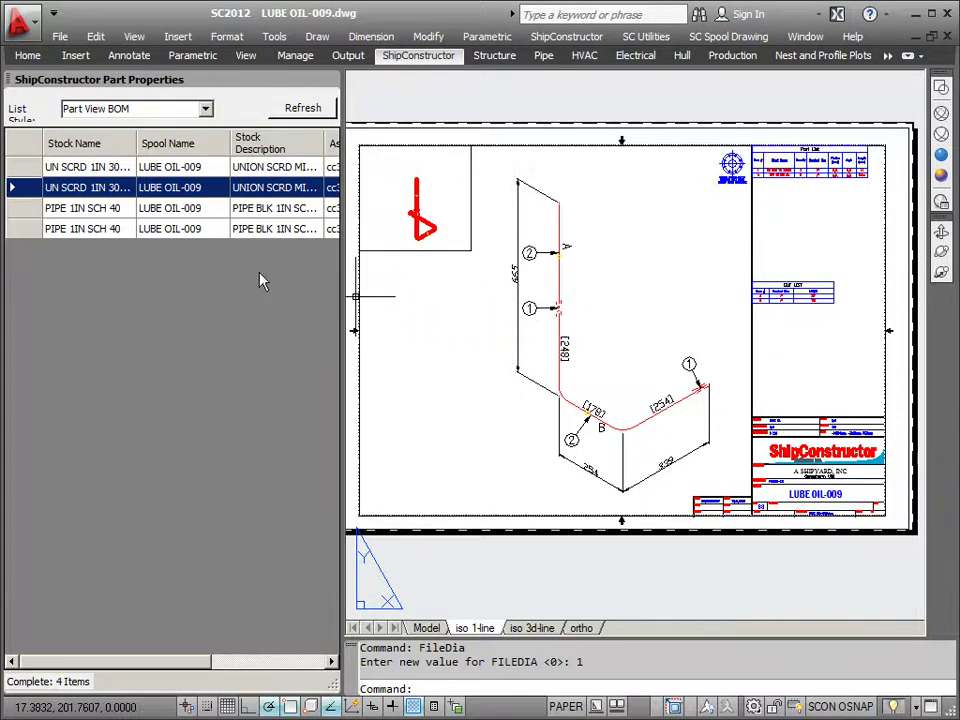
Open the model drawing of the selected 1-inch union from the part list
right_click(89, 190)
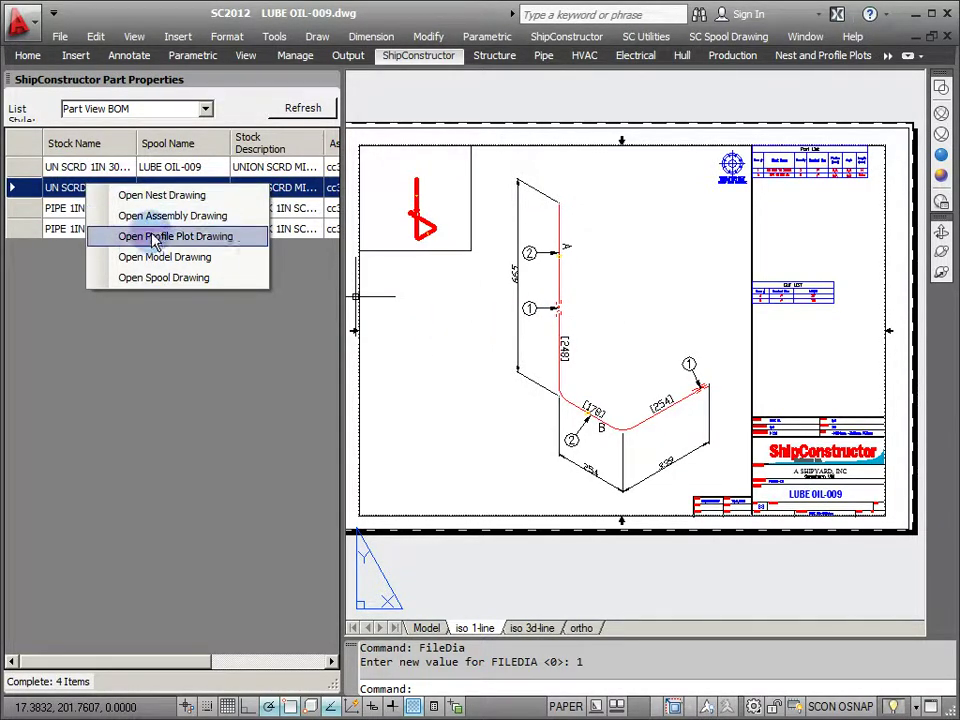
click(234, 262)
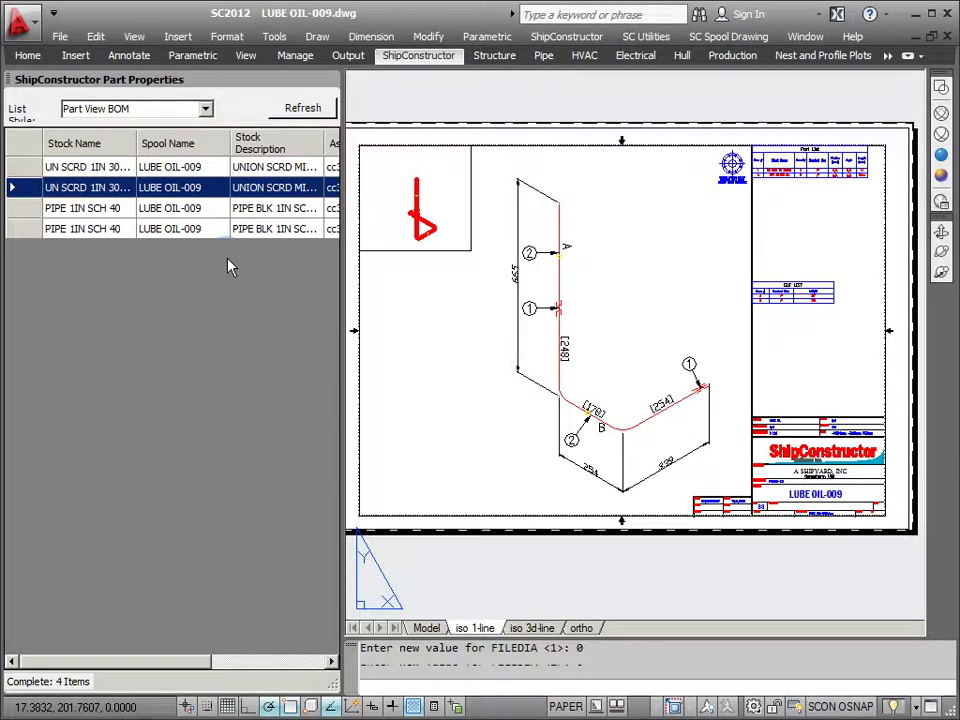
click(462, 407)
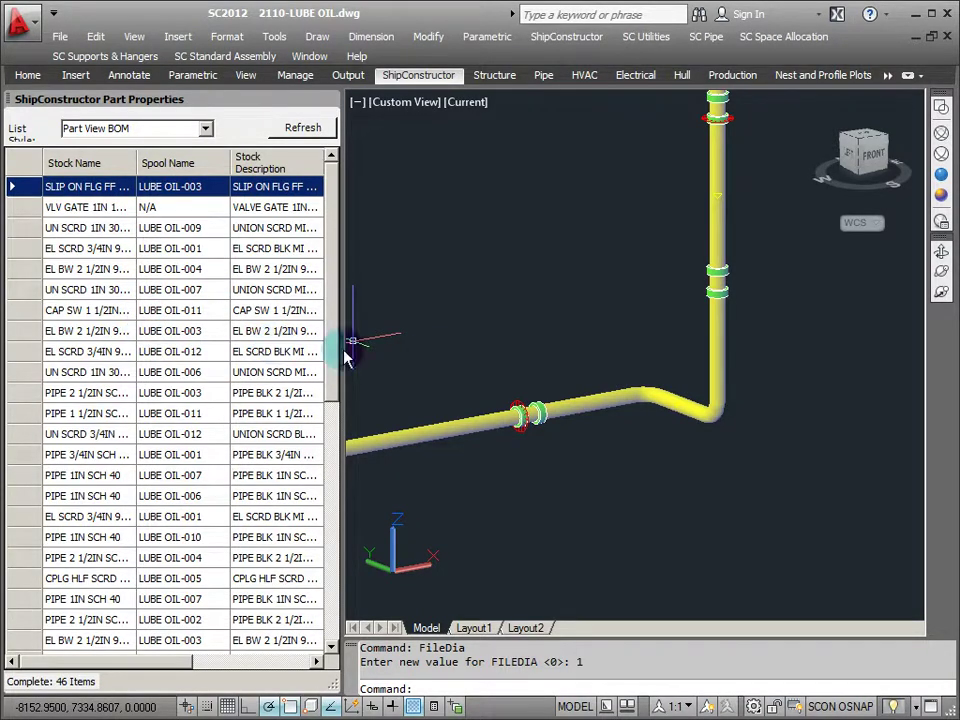
Unhide the hidden transparent box around the lube oil piping using scunhide
shift+middle_drag(460, 351, 648, 437)
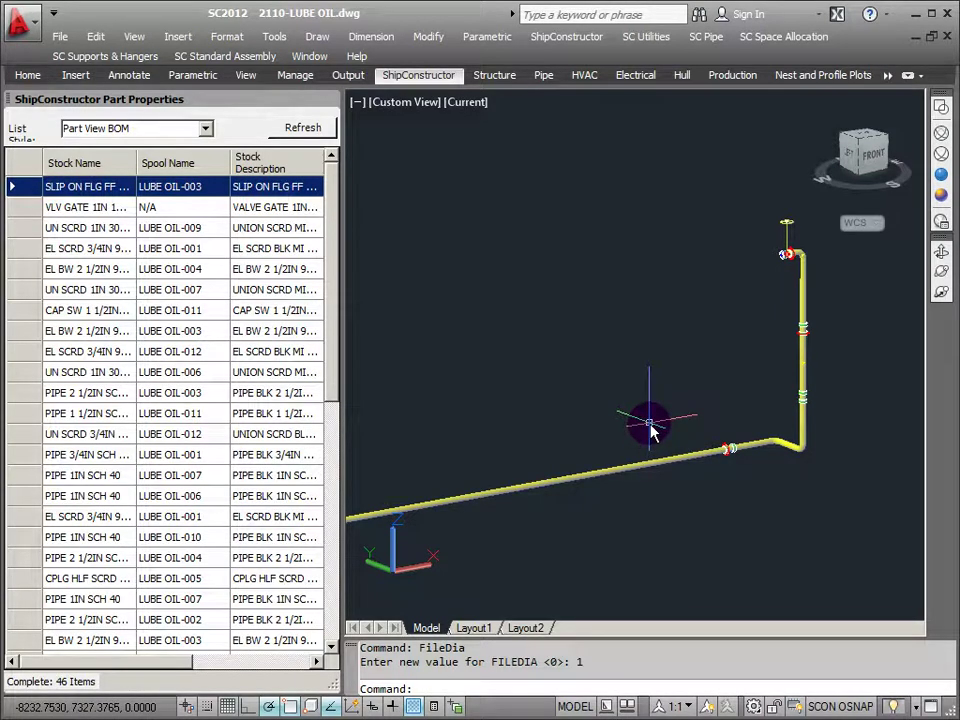
text(e)
key(Return)
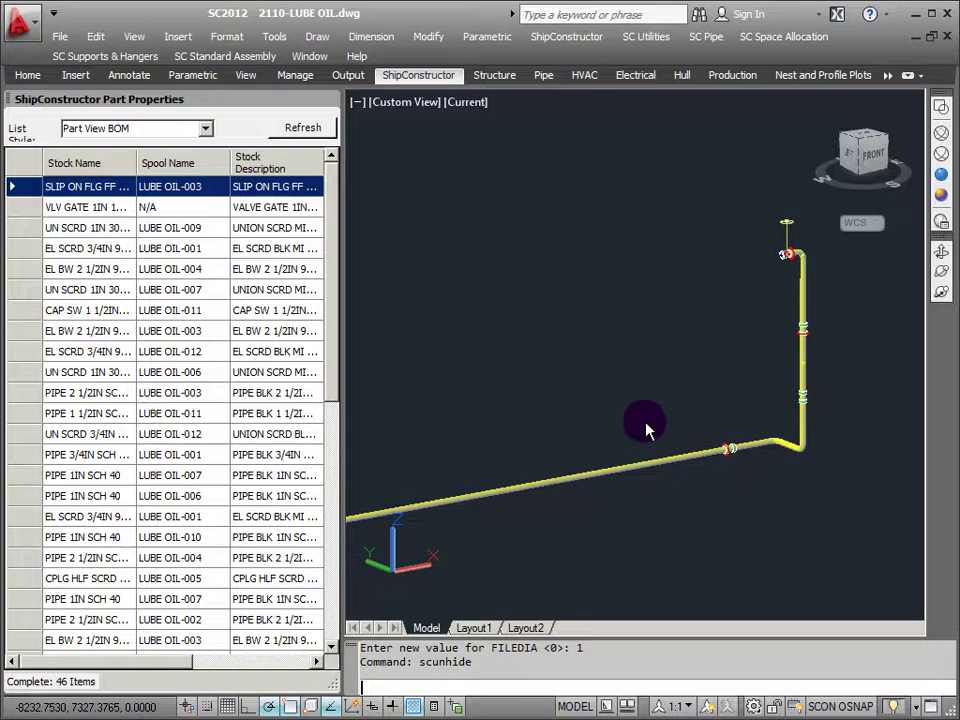
shift+middle_drag(645, 428, 905, 248)
ctrl+shift+middle_drag(800, 370, 531, 360)
right_click(670, 256)
click(680, 266)
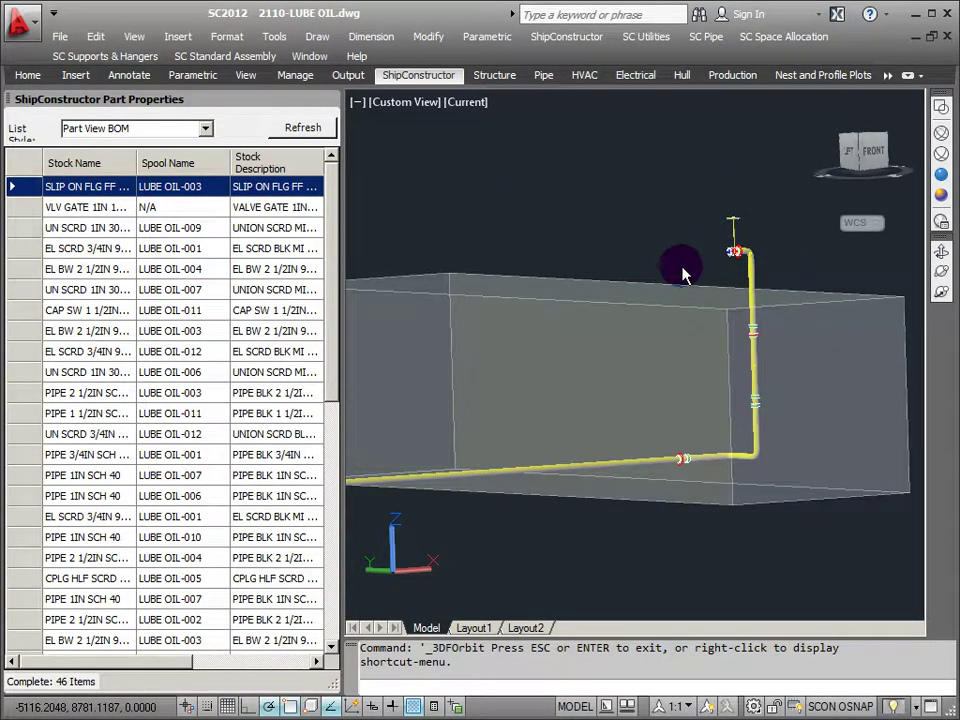
Load the surrounding parts with SCADVPARTVIEWLOADBYEXTENTS, using three corners of the transparent box as the extents
middle_drag(594, 268, 638, 262)
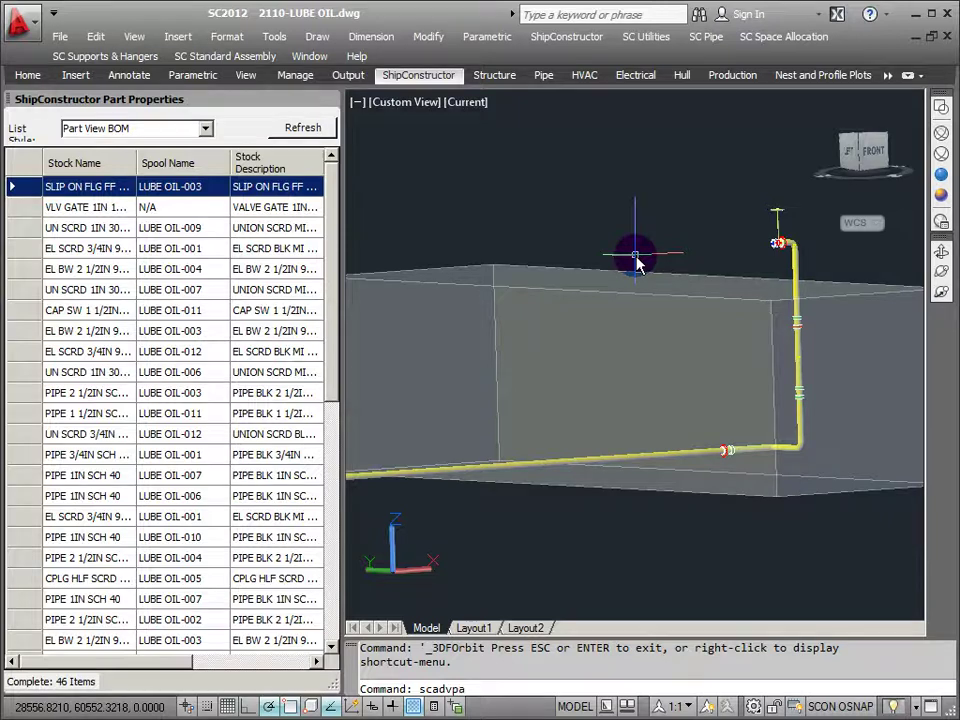
key(Tab)
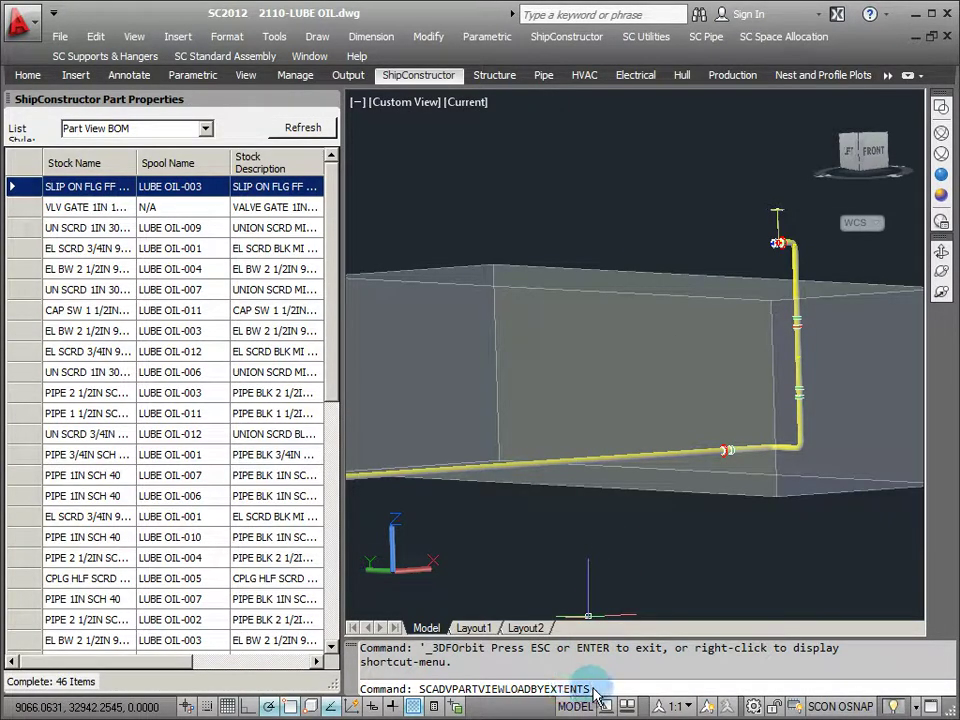
key(Return)
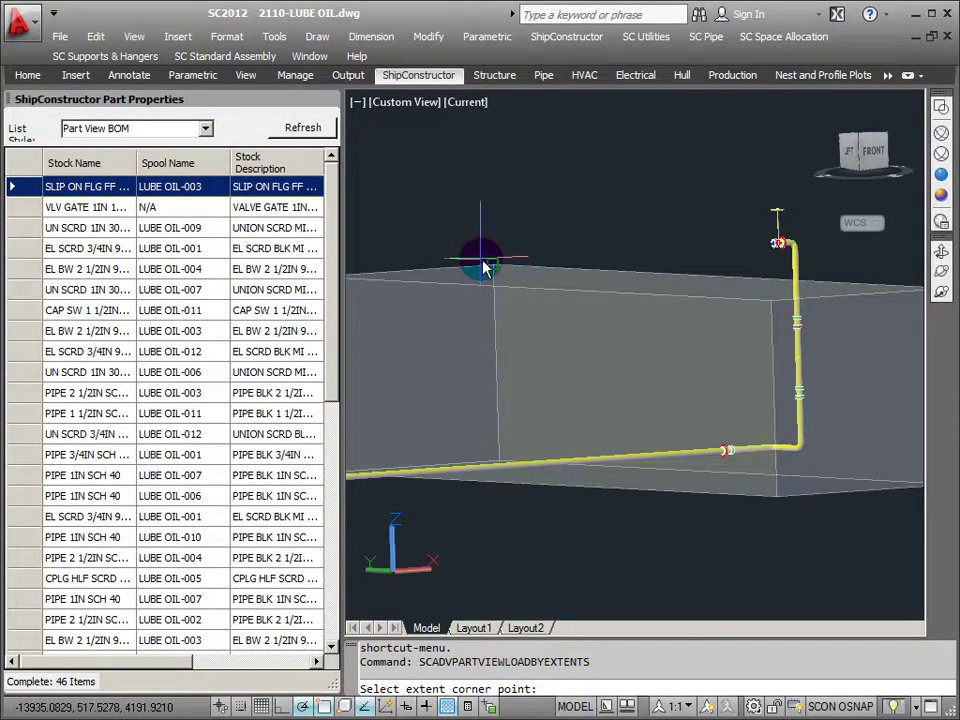
click(492, 266)
click(774, 302)
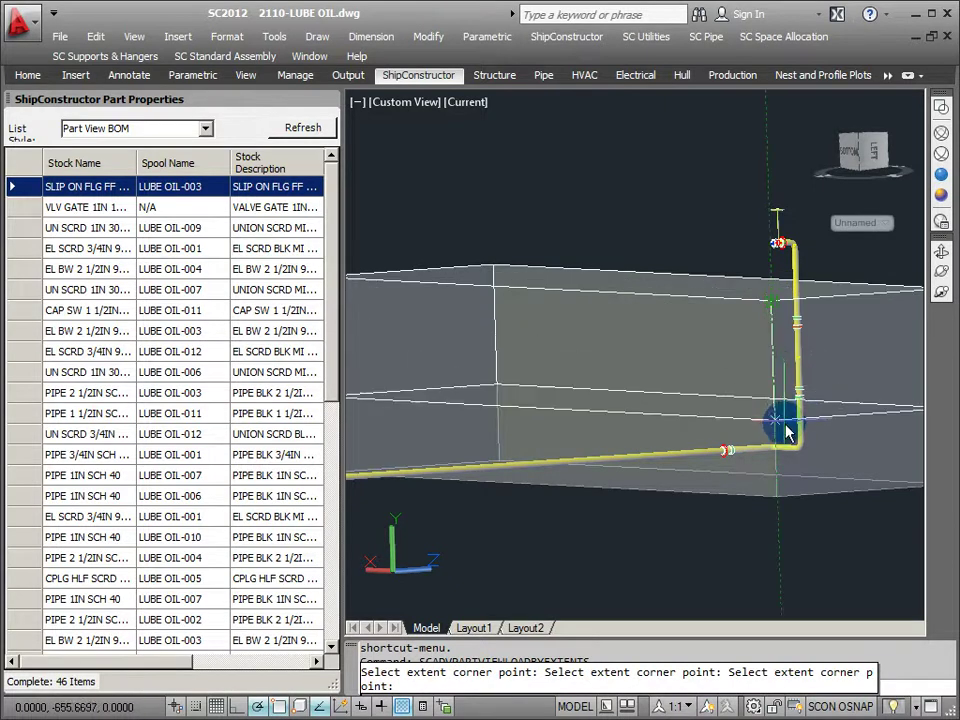
click(780, 505)
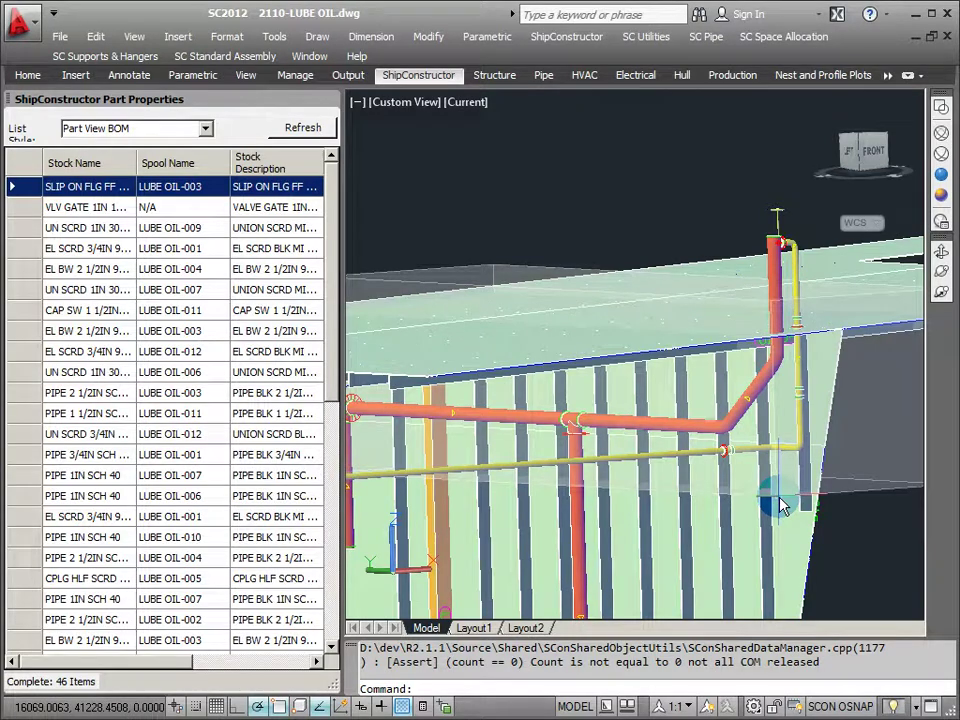
Refresh the part list with the newly loaded parts and select the red vertical fuel oil pipe to find its row
scroll(648, 232, down, 3)
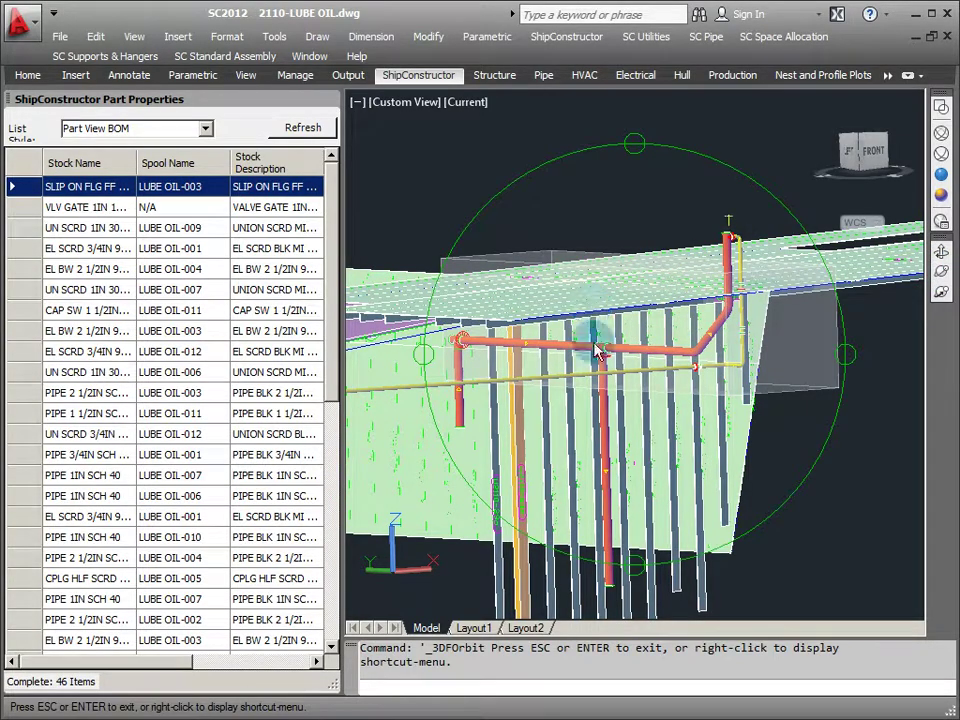
drag(613, 414, 707, 335)
drag(688, 337, 668, 384)
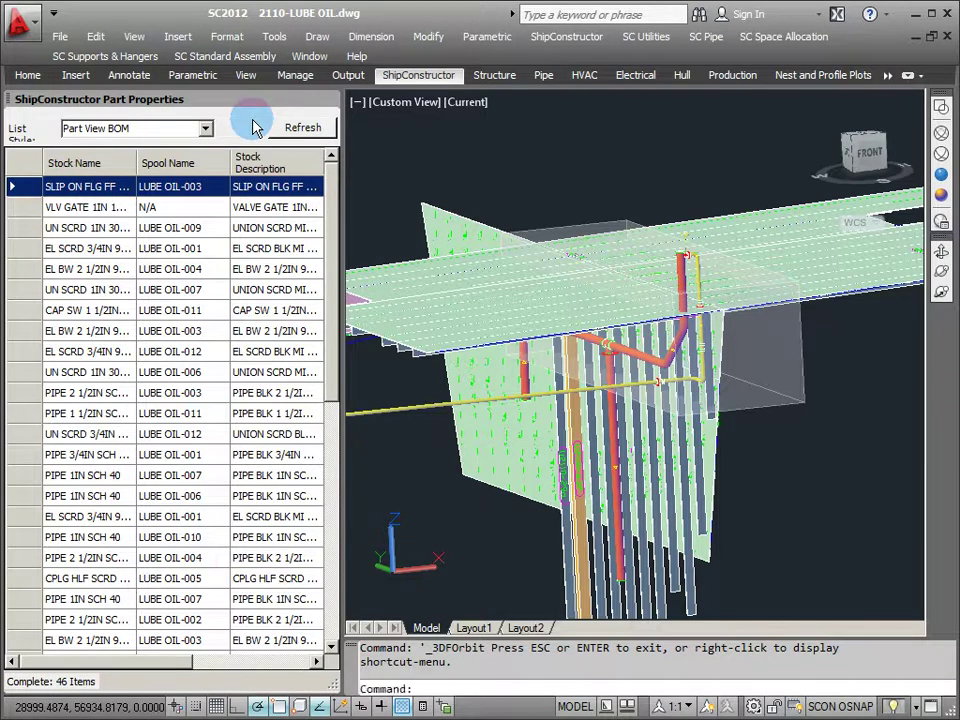
click(300, 132)
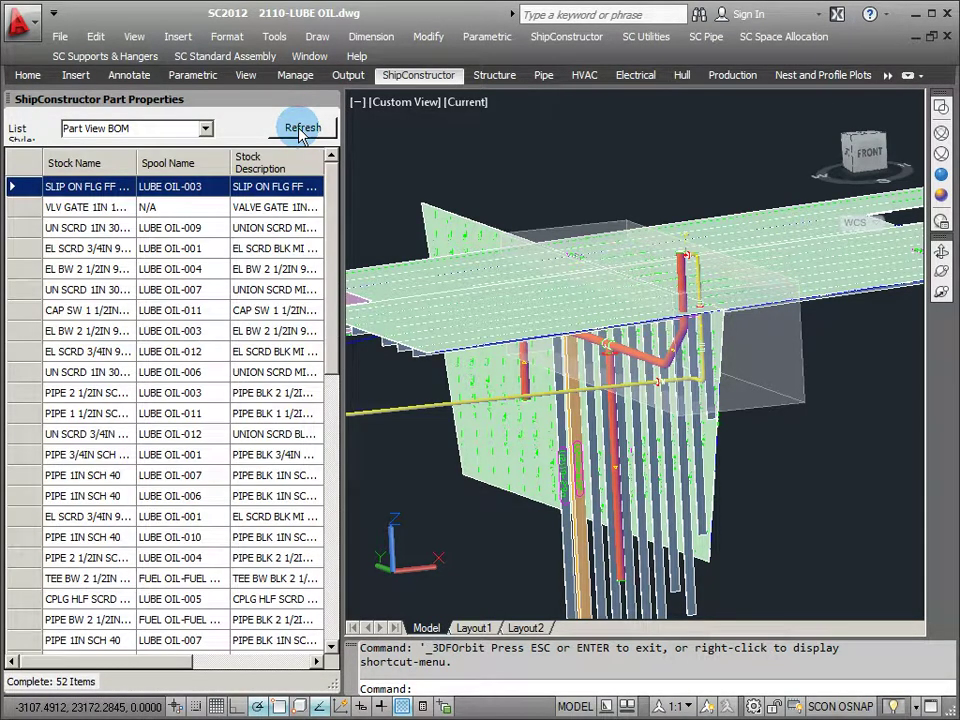
click(605, 462)
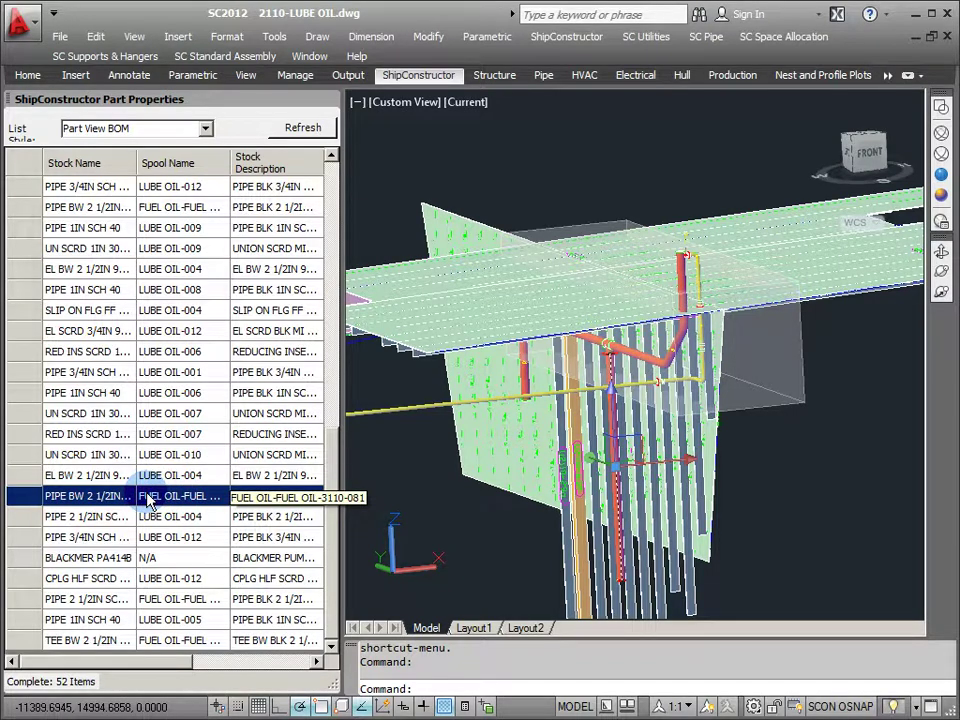
key(Escape)
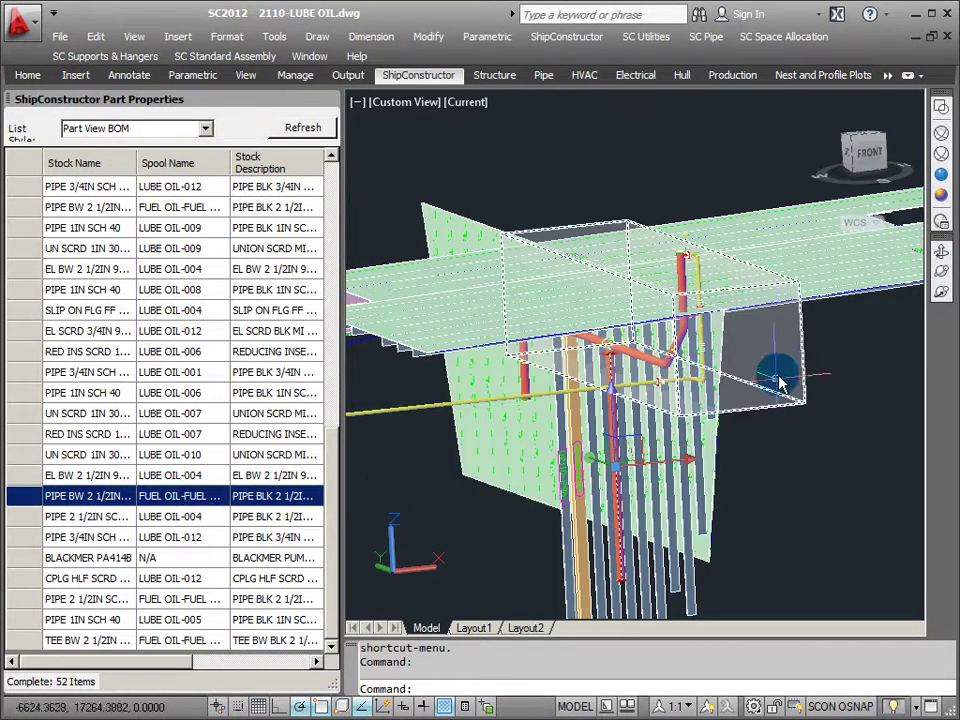
Hide the transparent extents box with schide
click(776, 348)
text(schide)
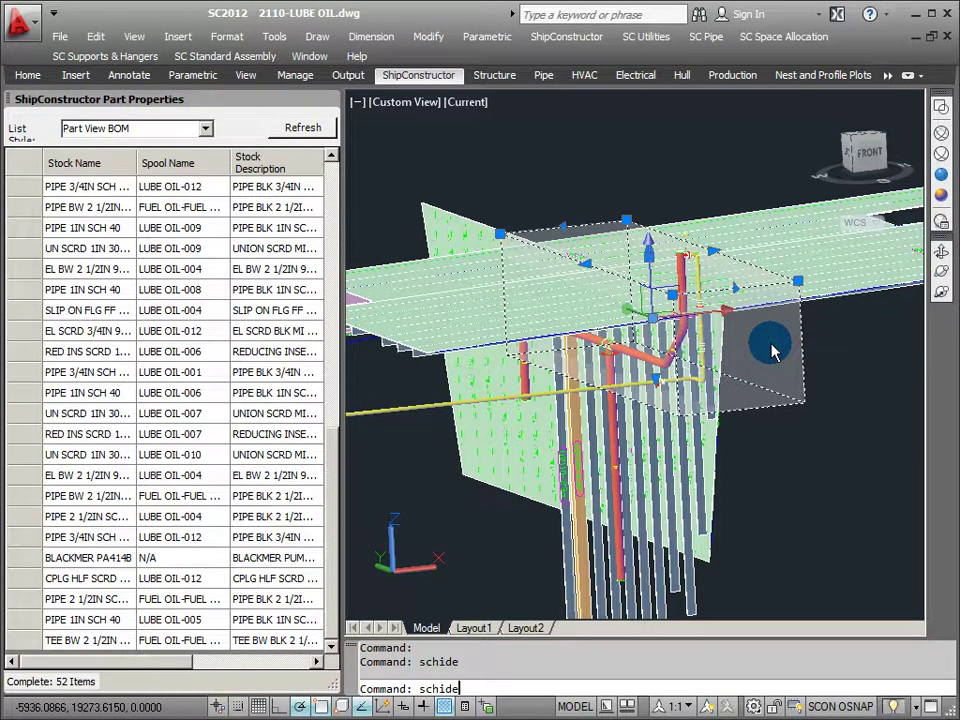
key(Return)
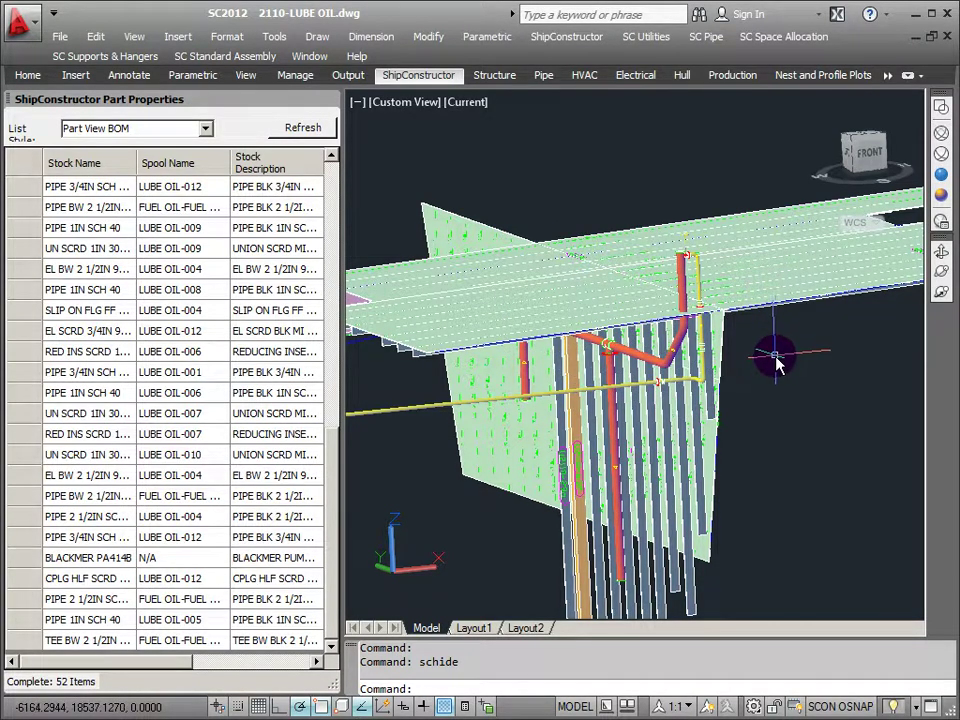
middle_drag(776, 364, 827, 343)
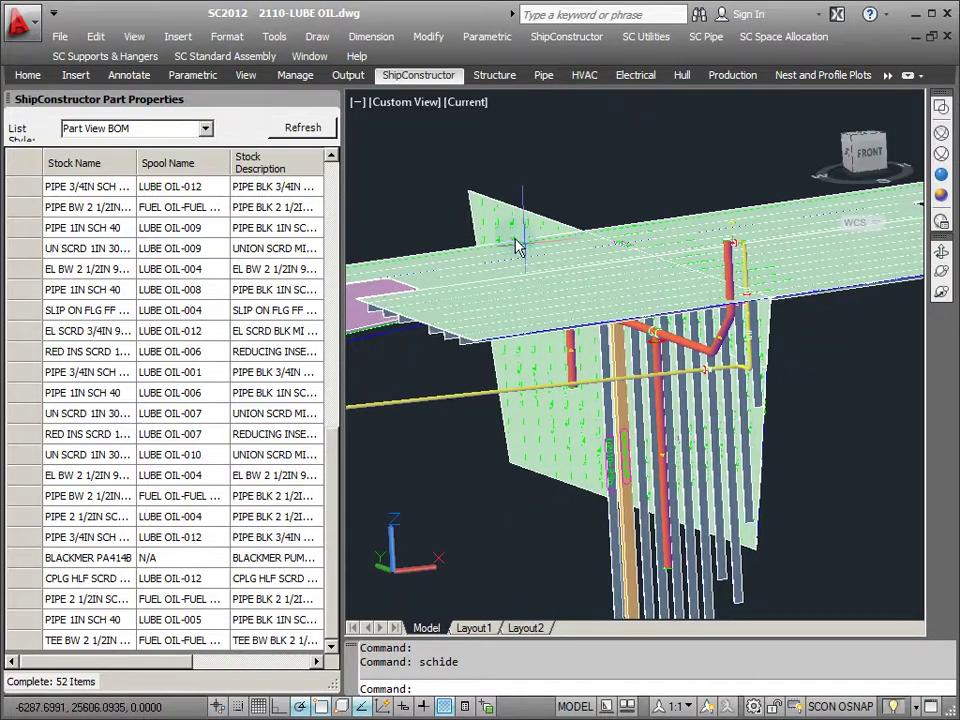
Set the part list style to Assembly BOM and select structural plates in the model to find their list rows
click(206, 129)
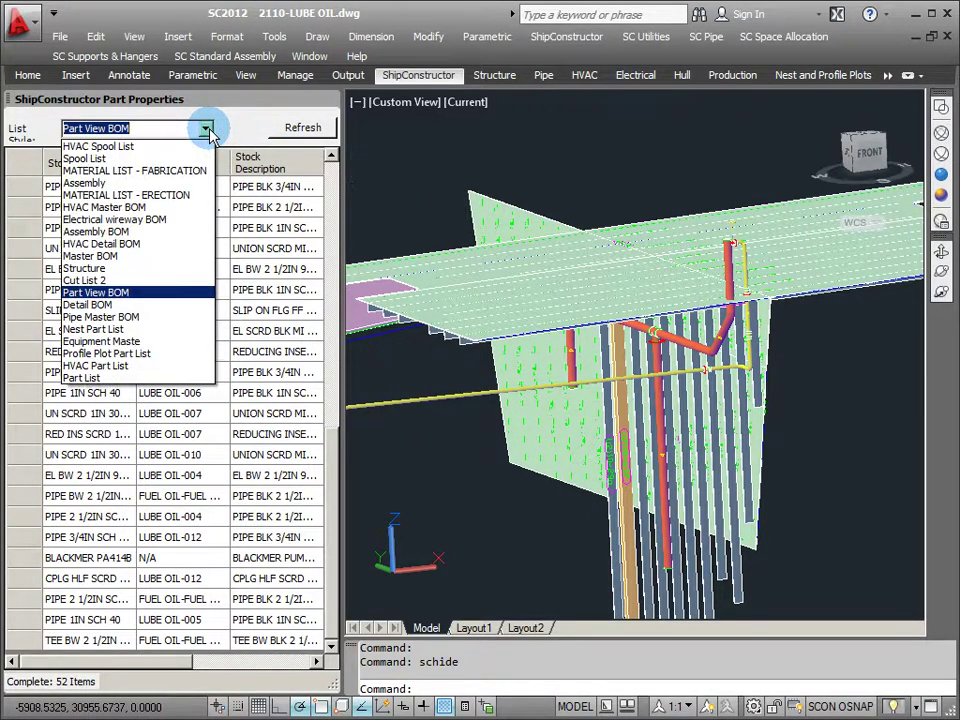
click(138, 232)
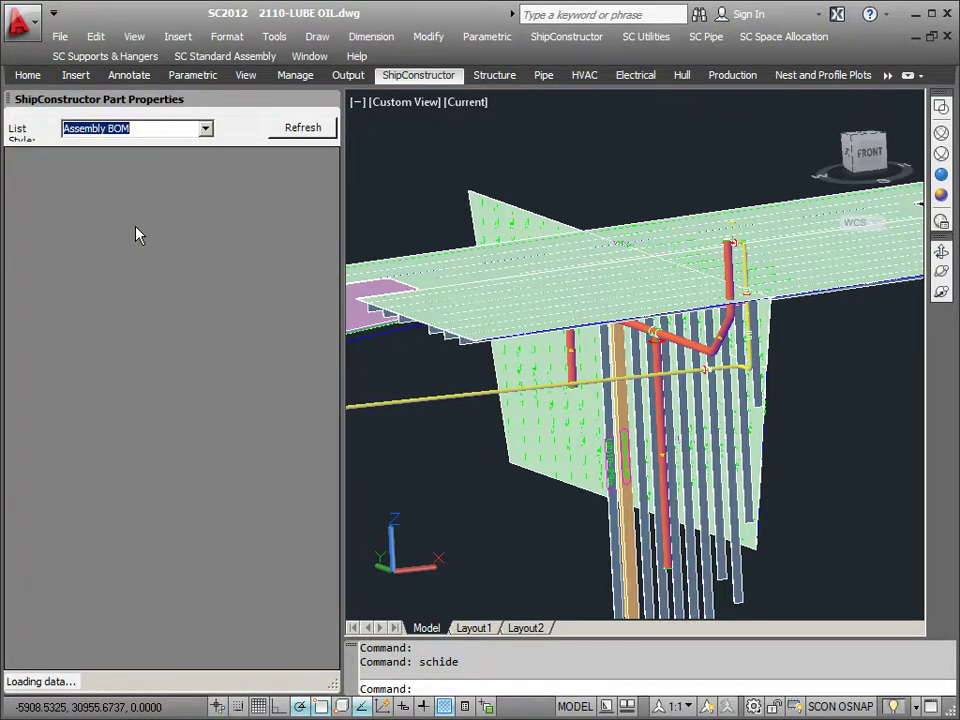
click(536, 327)
click(190, 178)
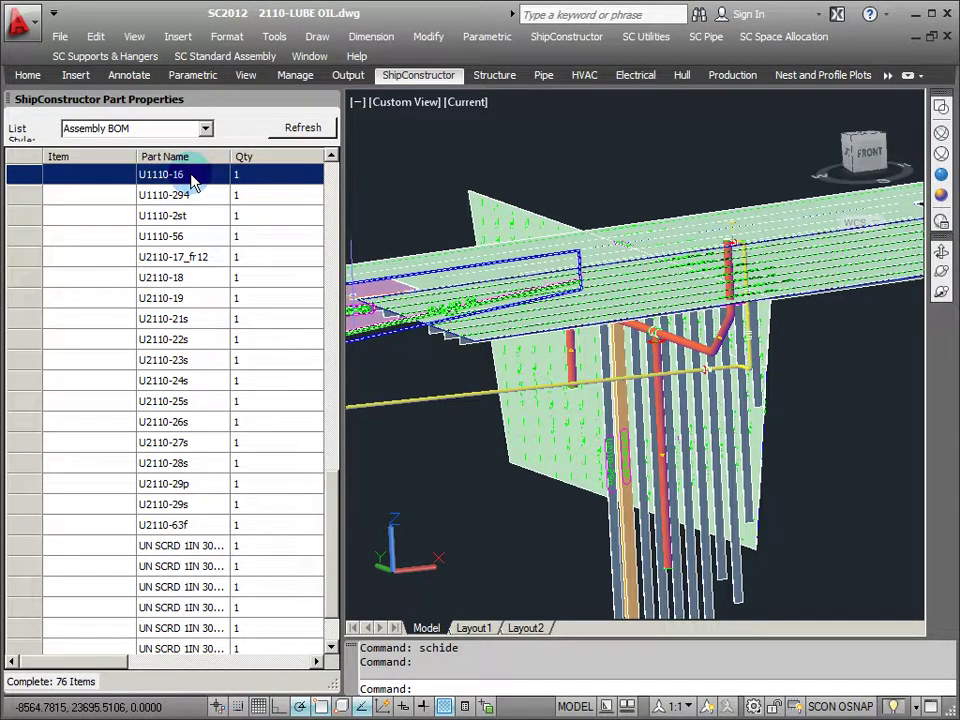
click(660, 243)
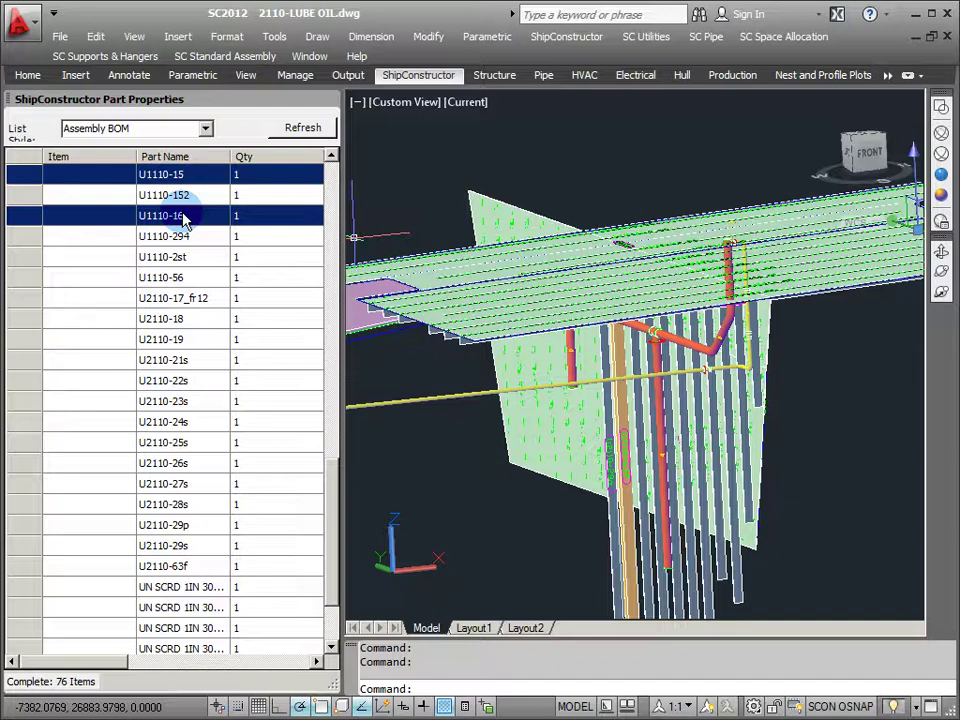
key(Escape)
Select the magenta plate U1110-56 below the deck and open its model drawing from the part list, saving changes to 2110-LUBE OIL.dwg
middle_drag(350, 275, 490, 245)
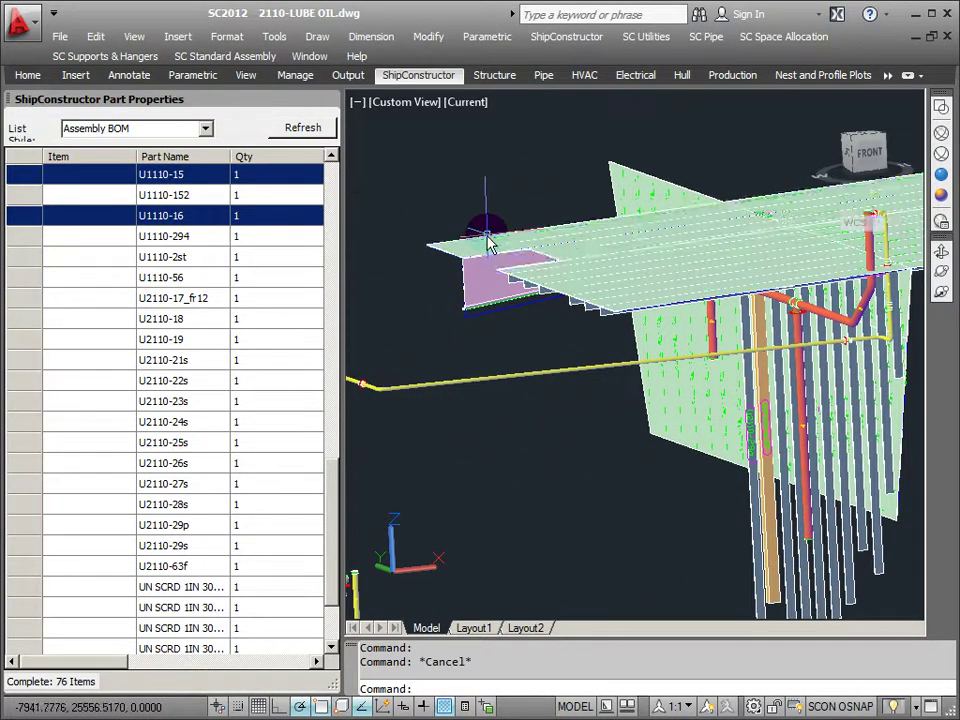
click(478, 290)
click(193, 176)
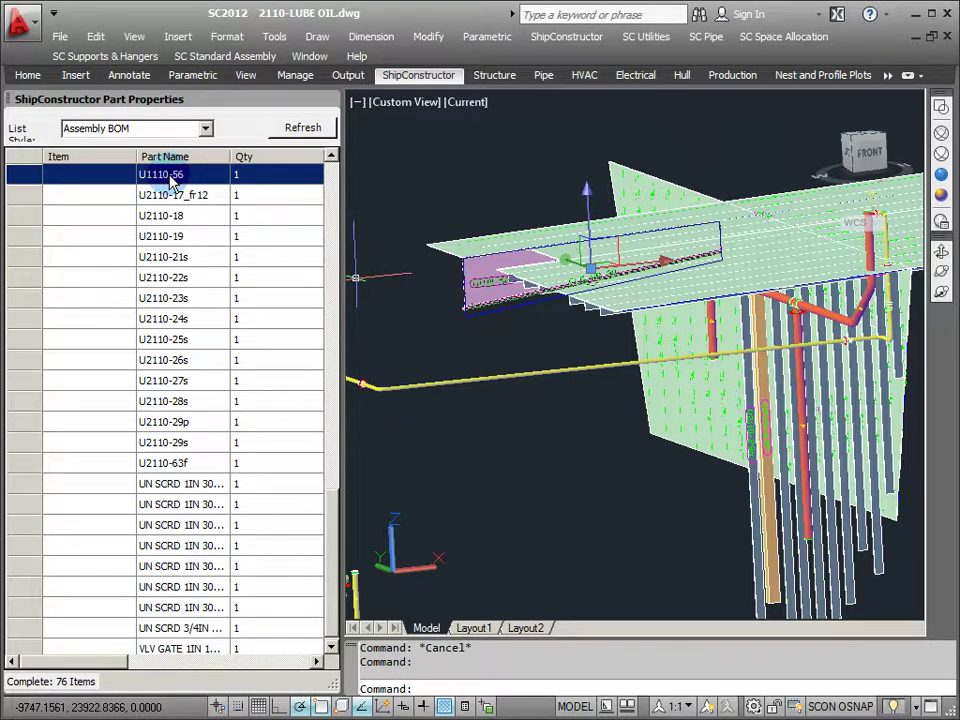
right_click(172, 180)
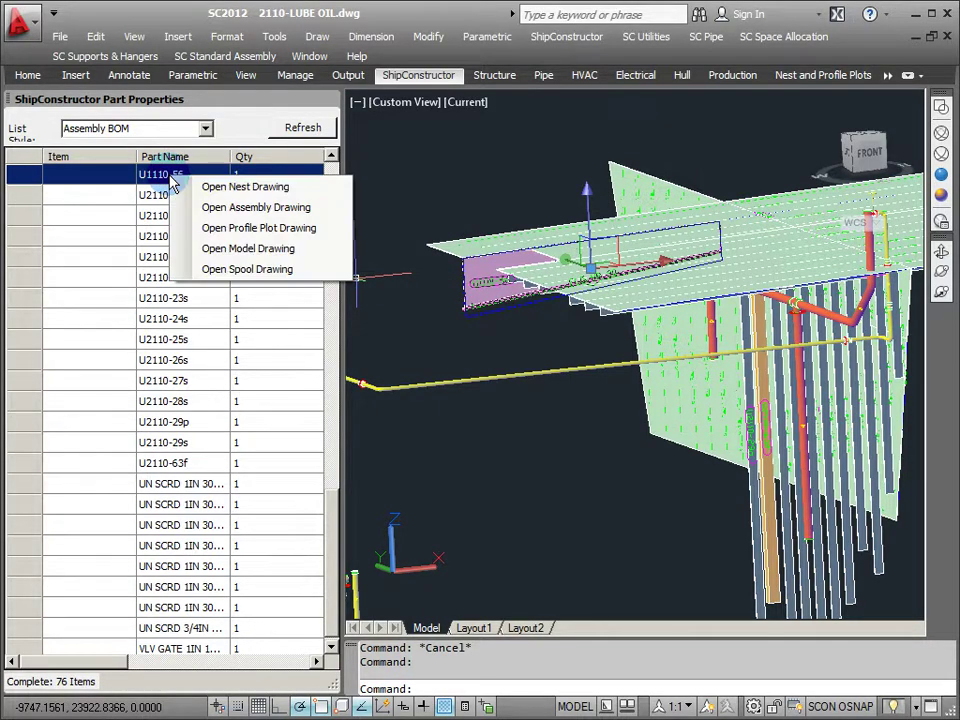
click(251, 250)
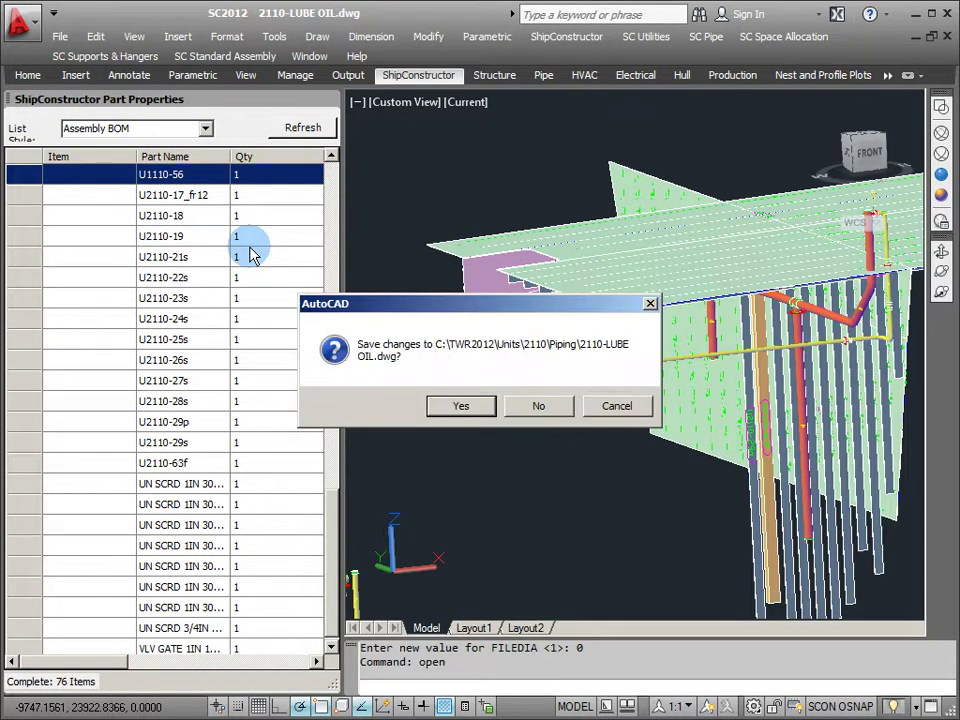
click(446, 405)
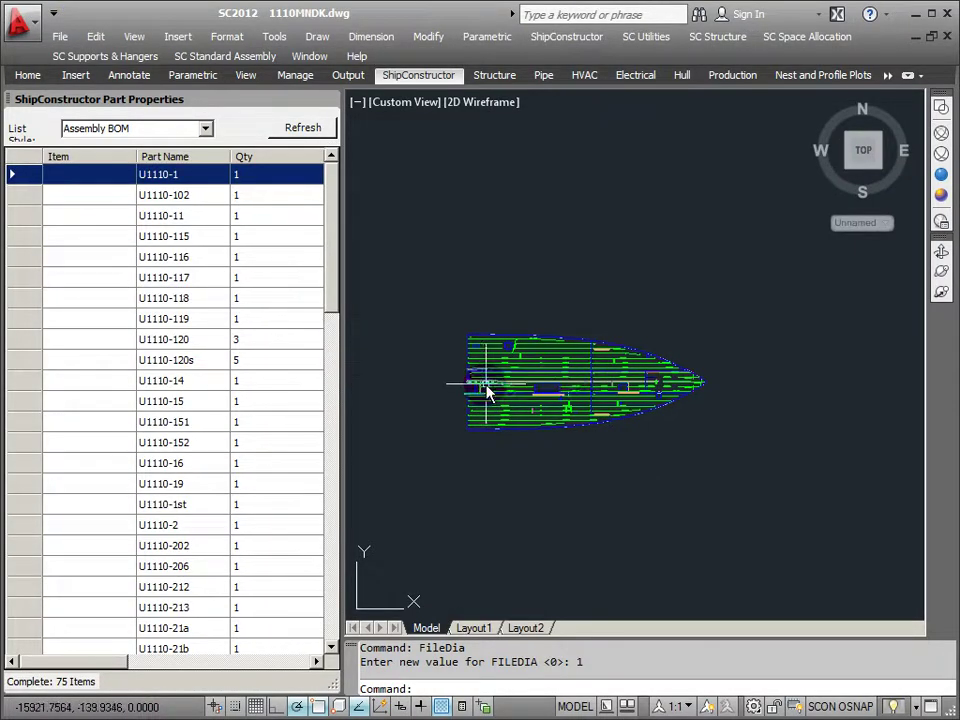
Select a part in the deck drawing to find its part list row, and display the related-drawing options for U1110-14
scroll(486, 390, up, 3)
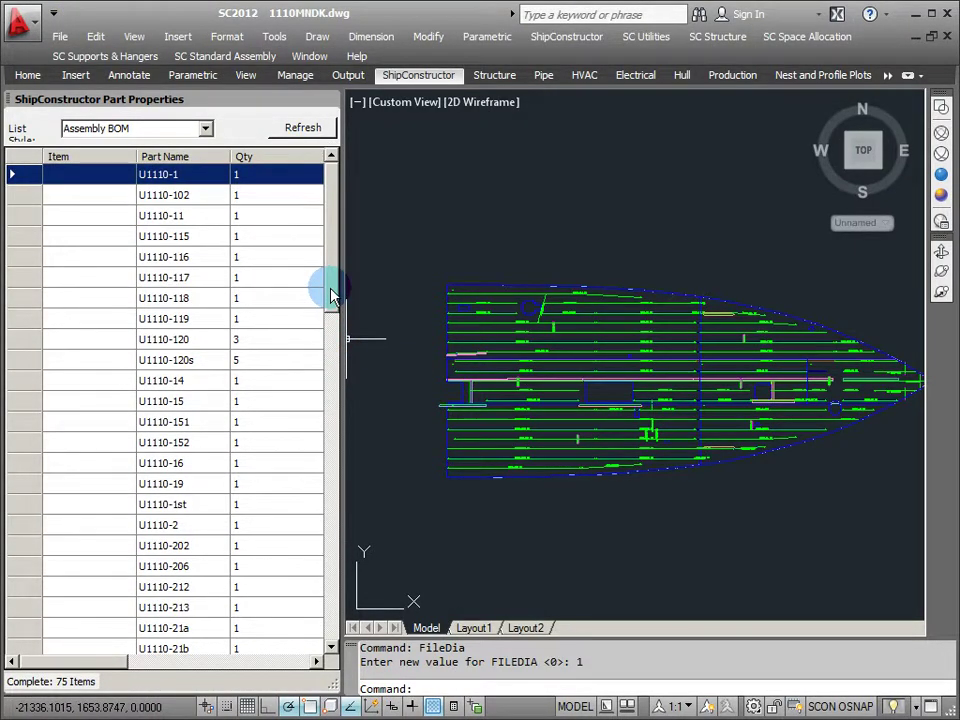
drag(332, 295, 321, 626)
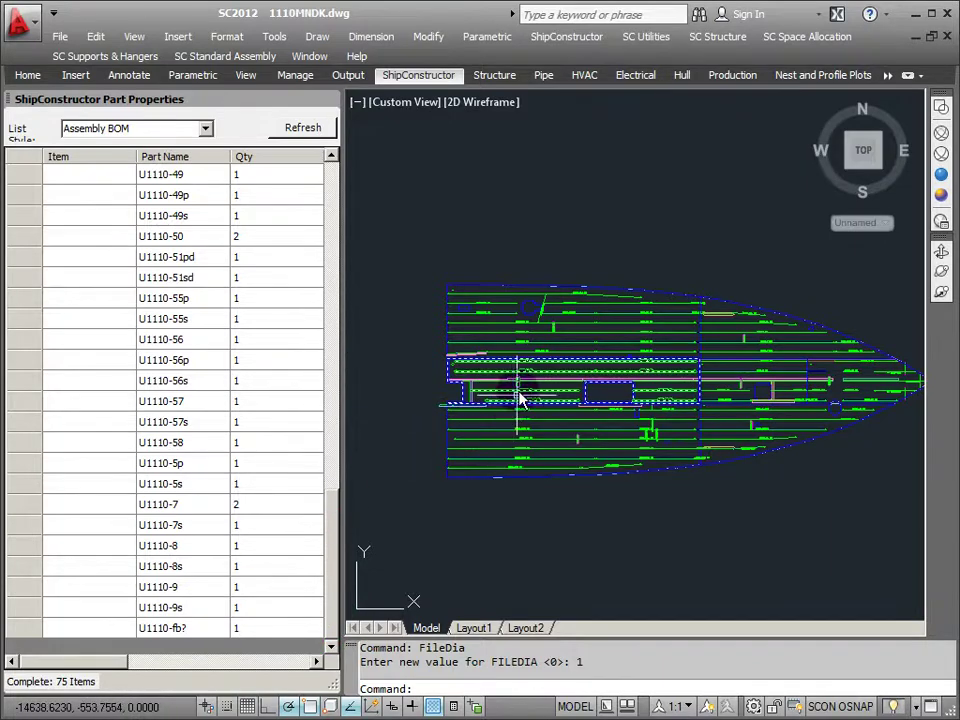
click(521, 332)
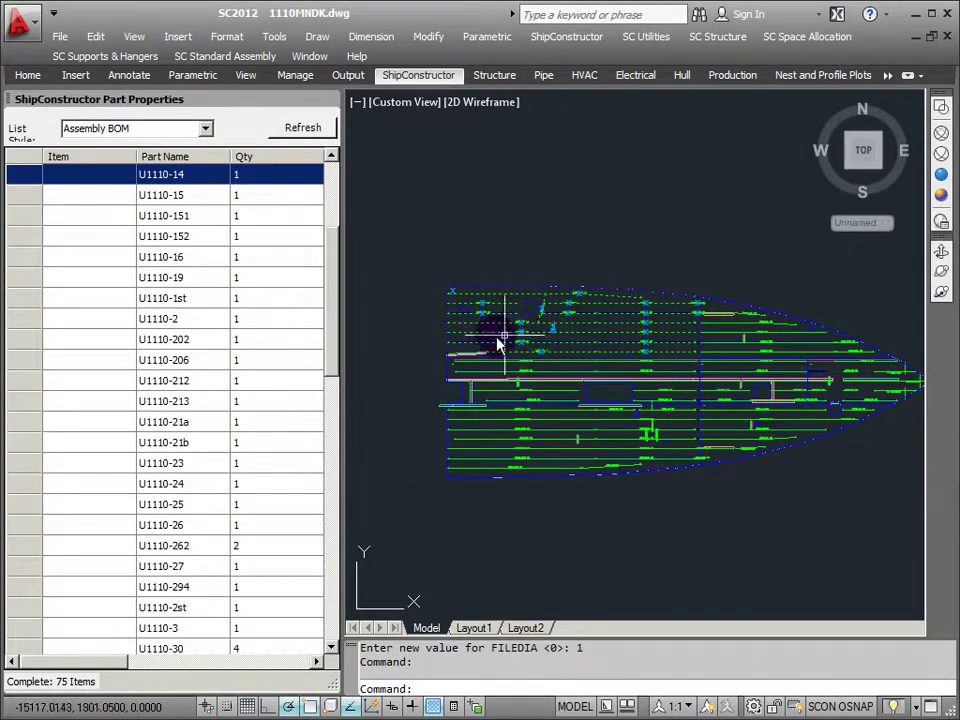
click(197, 183)
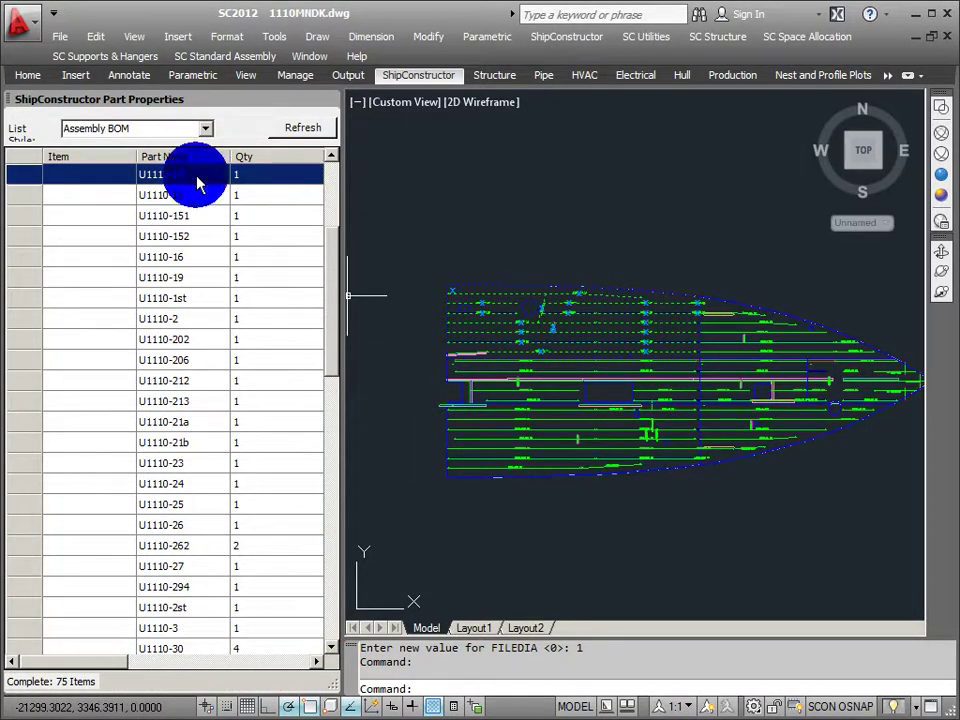
right_click(197, 183)
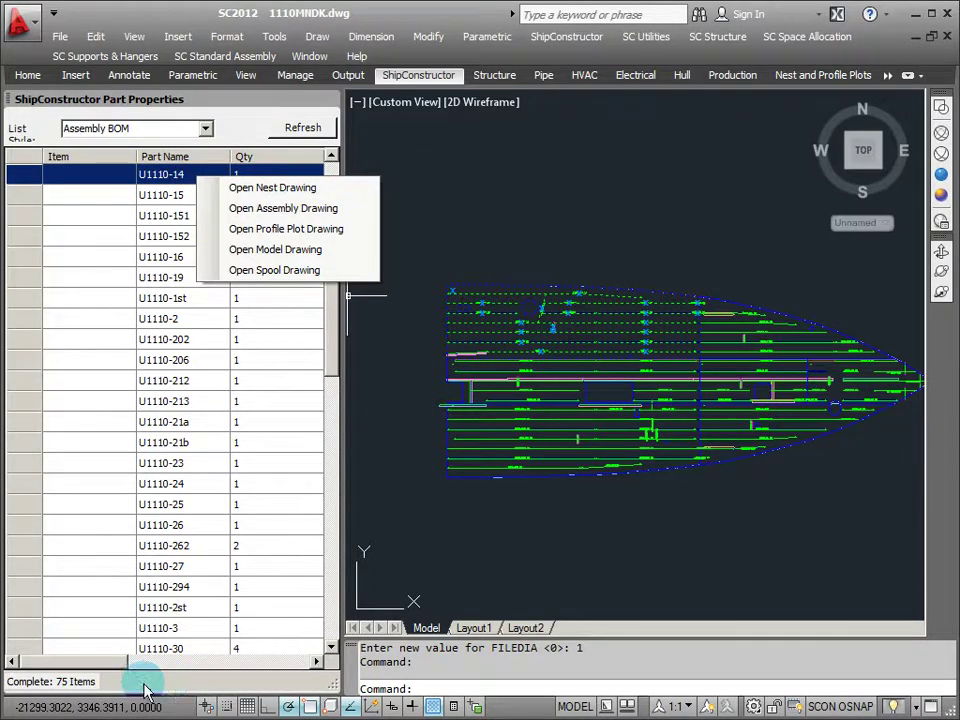
mouse_move(104, 661)
mouse_down()
mouse_move(273, 670)
mouse_move(116, 660)
mouse_up()
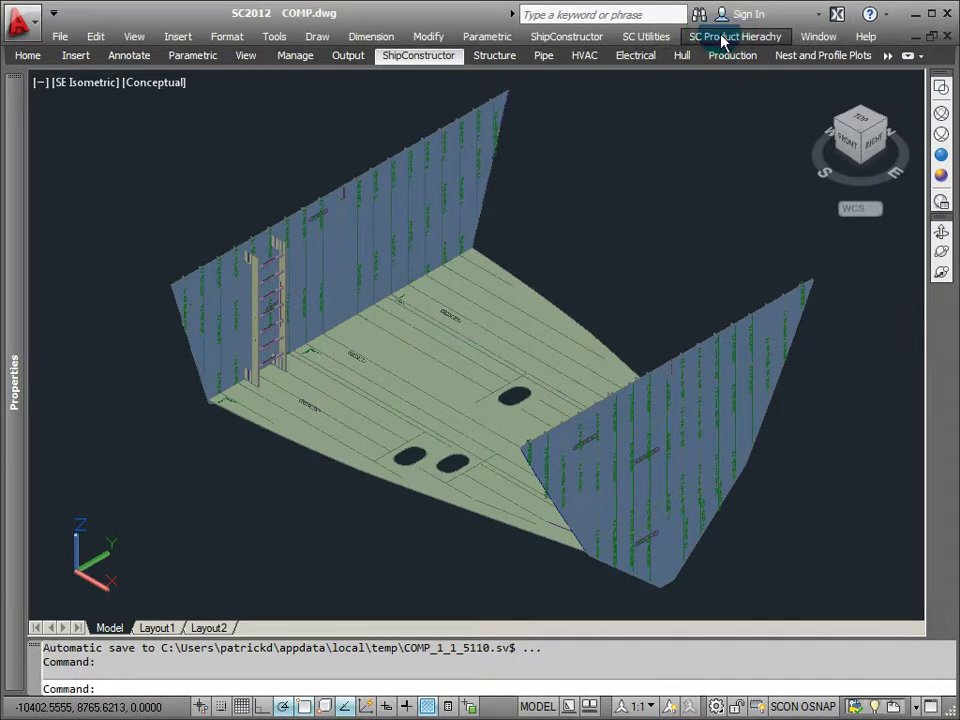
Open the Product Hierarchy and create a new product hierarchy named Compartments
click(712, 40)
click(714, 59)
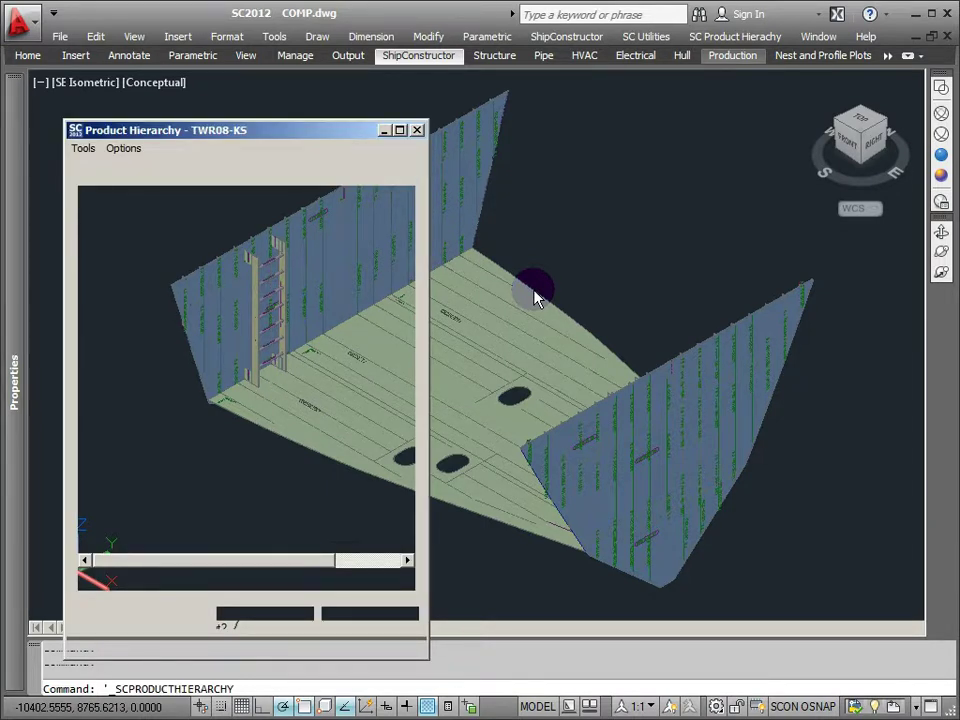
click(85, 149)
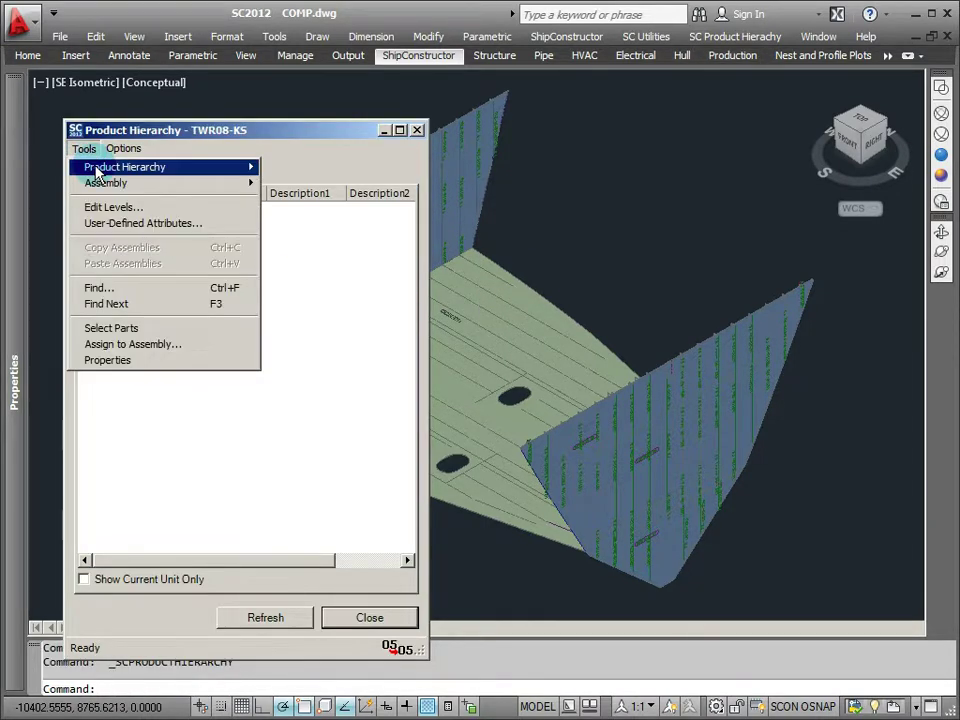
mouse_move(180, 167)
click(256, 165)
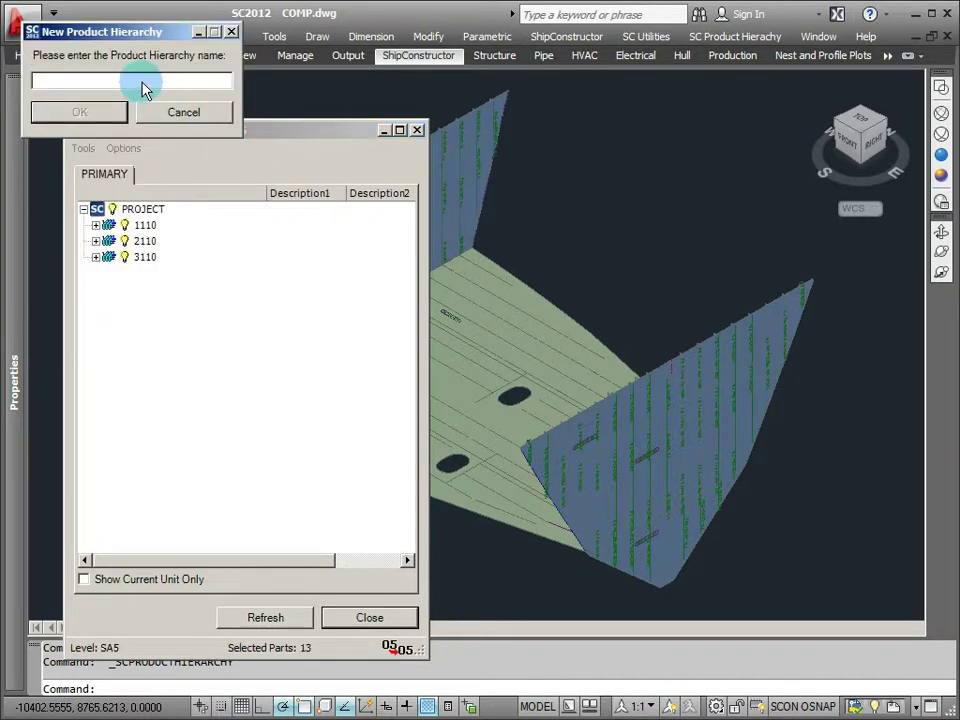
text(Compartments)
key(Return)
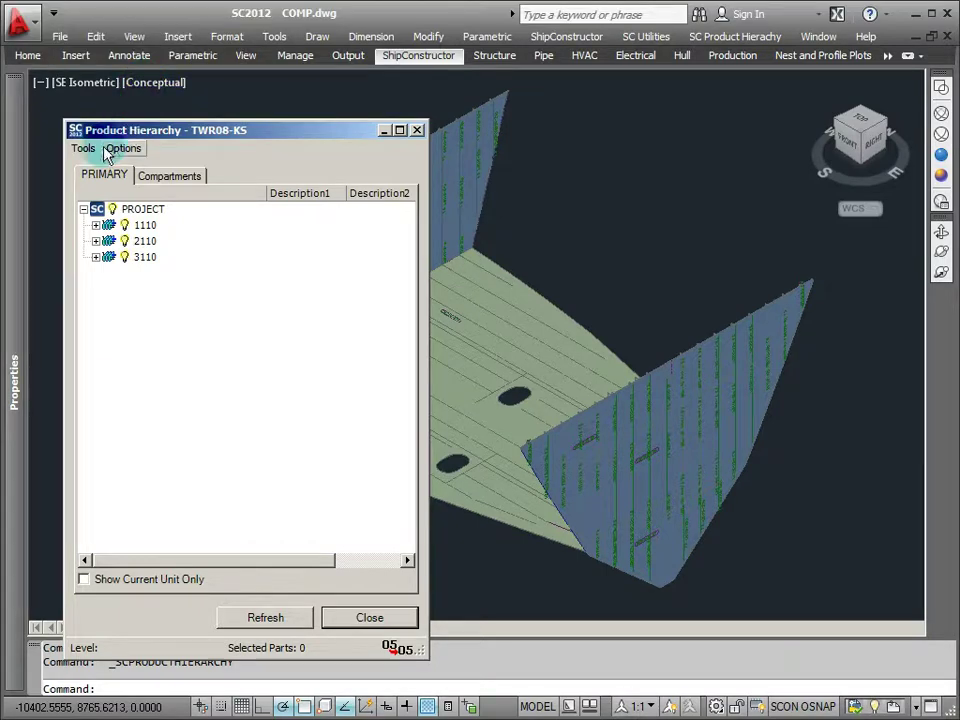
Add the levels Space, EQ, DS and SA below Project in the Compartments hierarchy
click(156, 180)
click(86, 148)
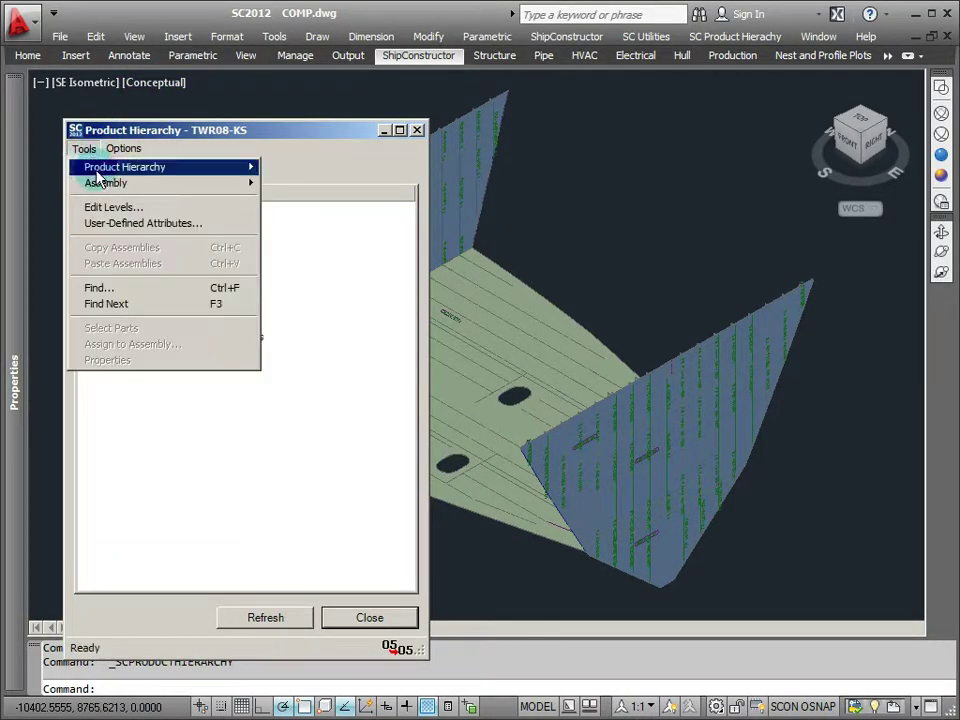
click(100, 207)
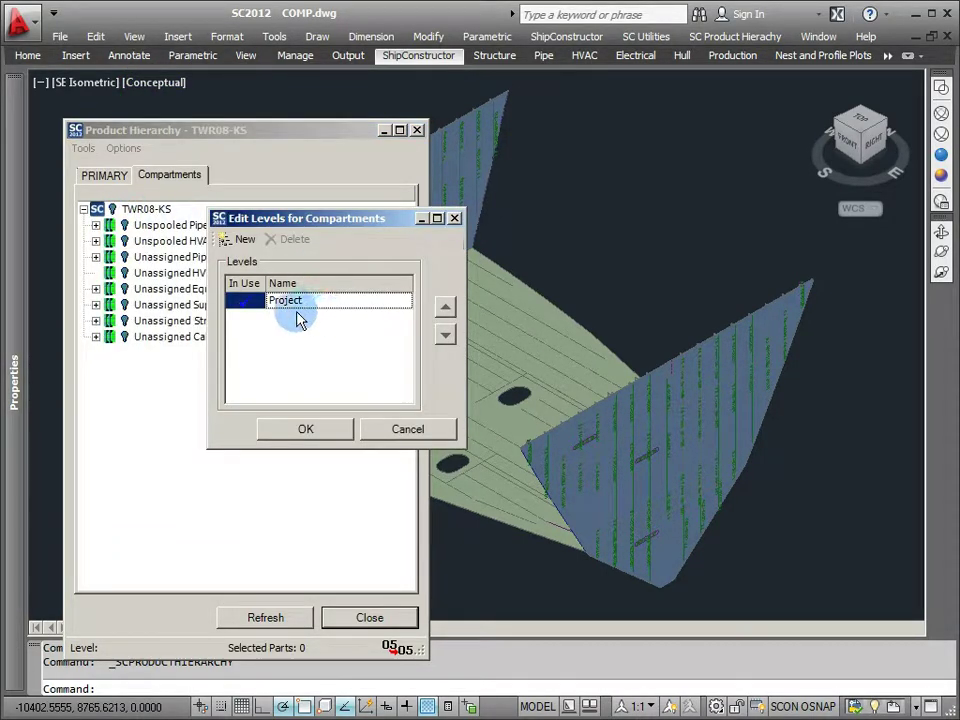
click(238, 239)
text(Space)
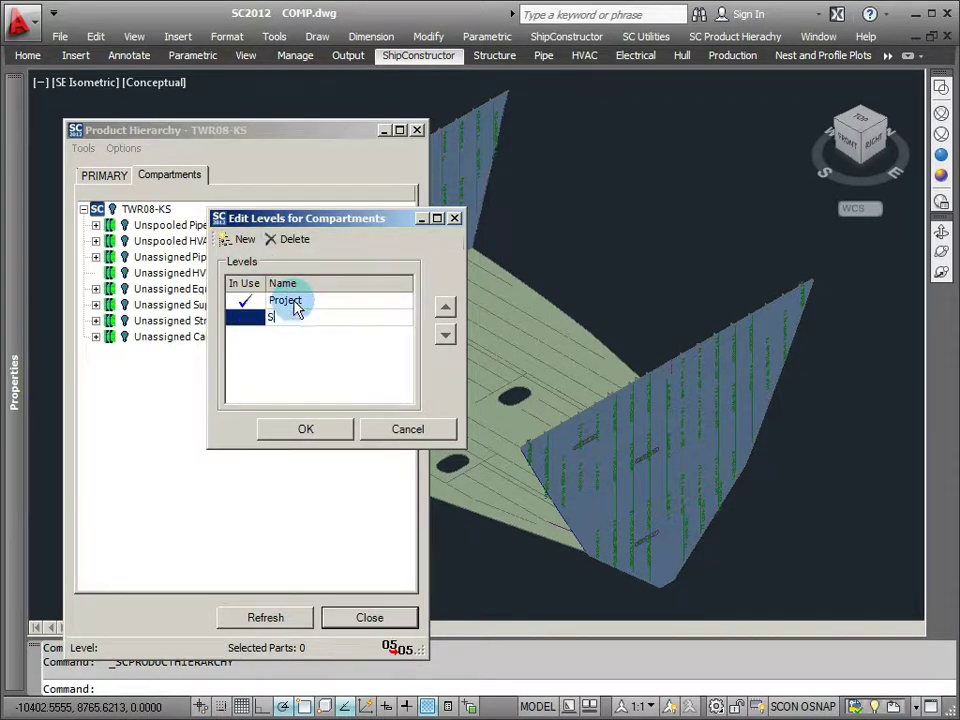
click(242, 239)
text(EQ)
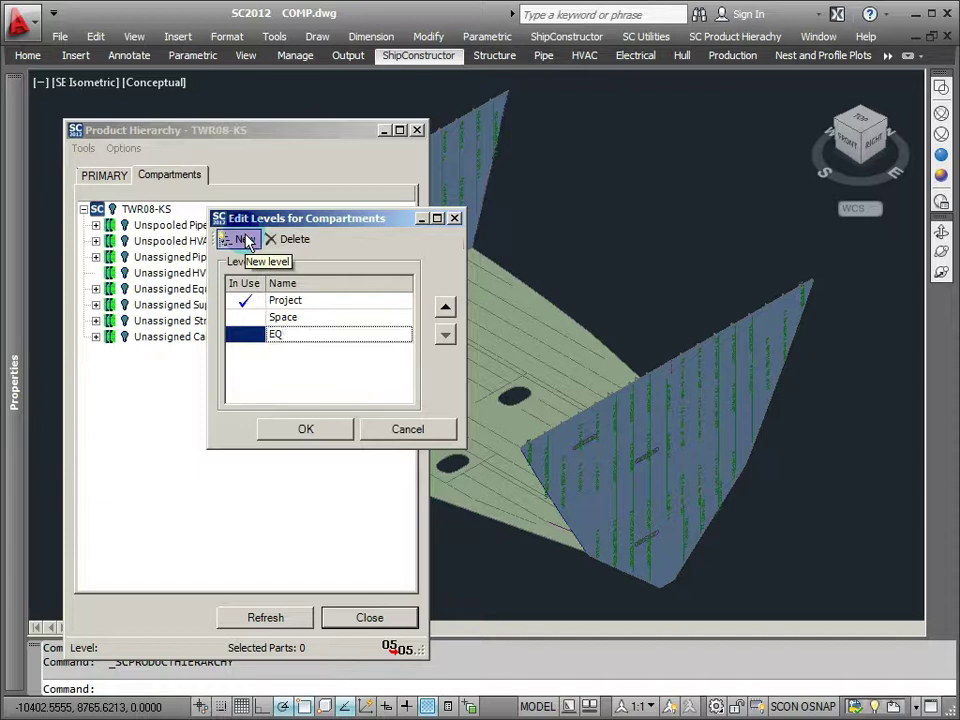
click(245, 240)
text(DS)
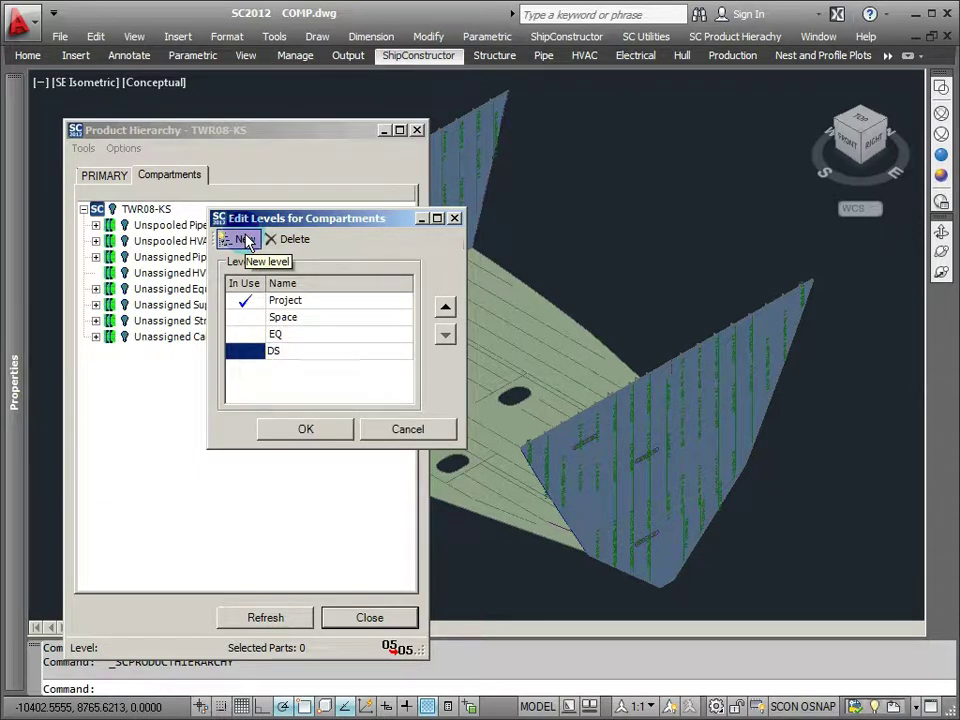
click(245, 240)
text(SA)
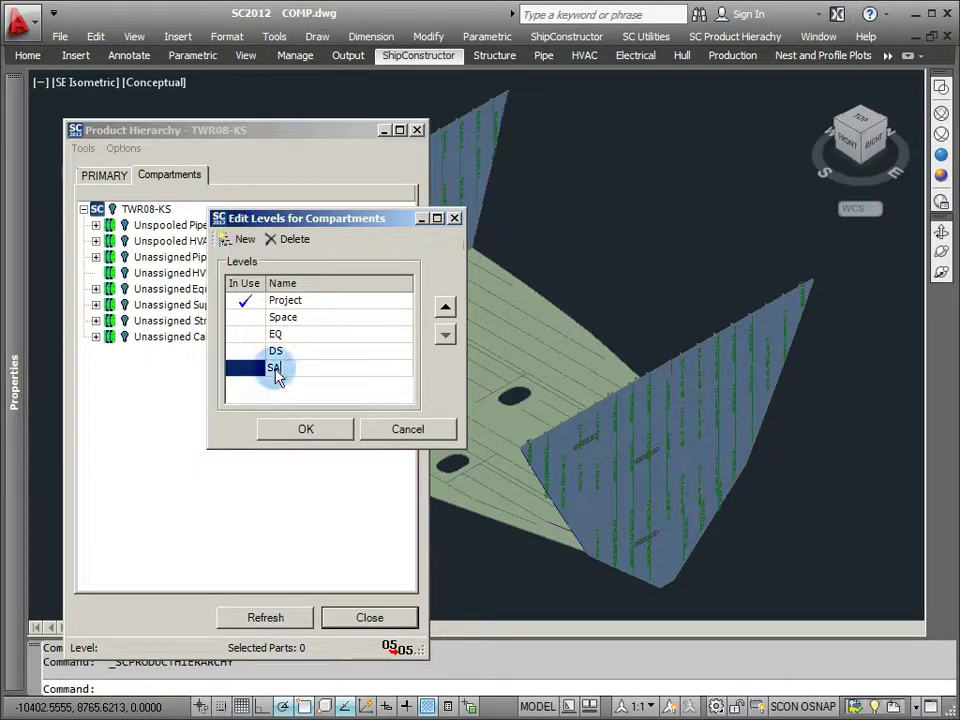
click(300, 428)
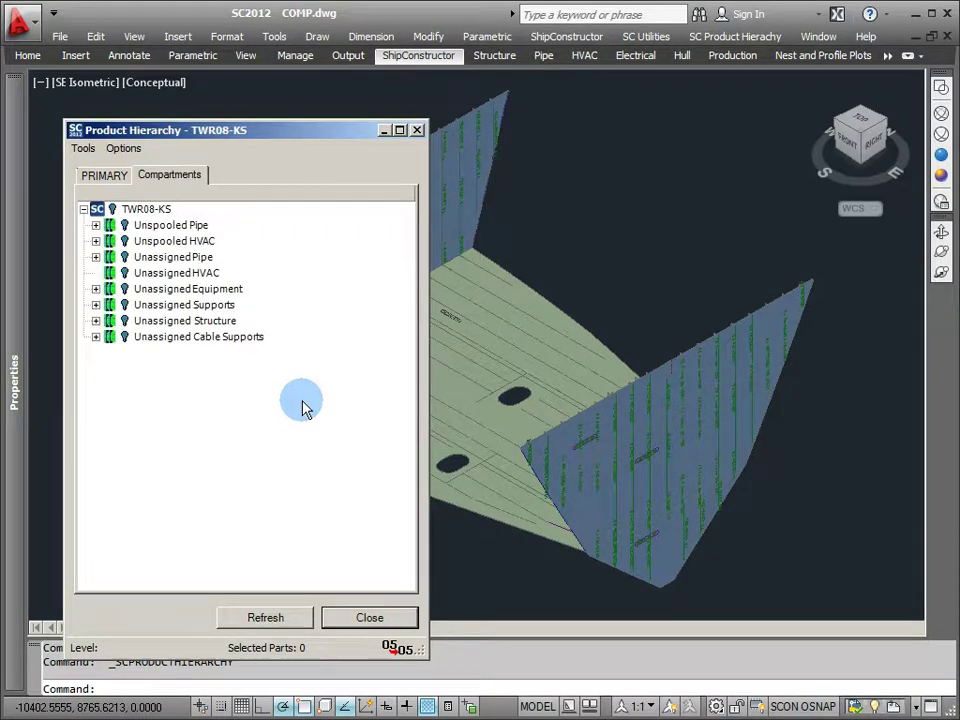
Create a new assembly named Machinery at the Space level under the TWR08-KS project in the Compartments hierarchy
click(145, 214)
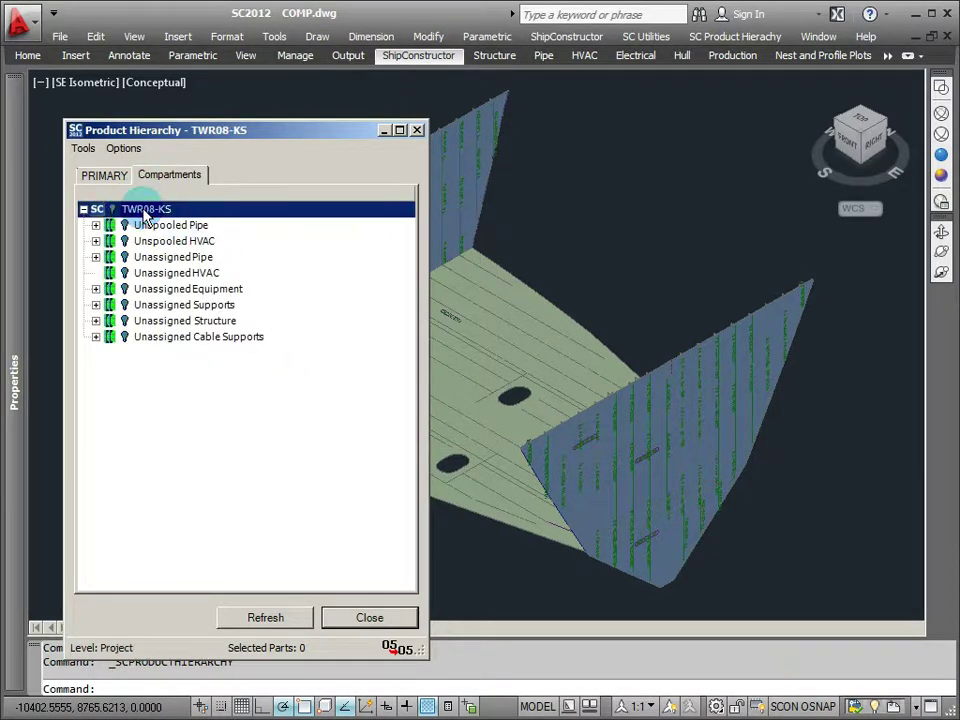
right_click(145, 212)
click(181, 309)
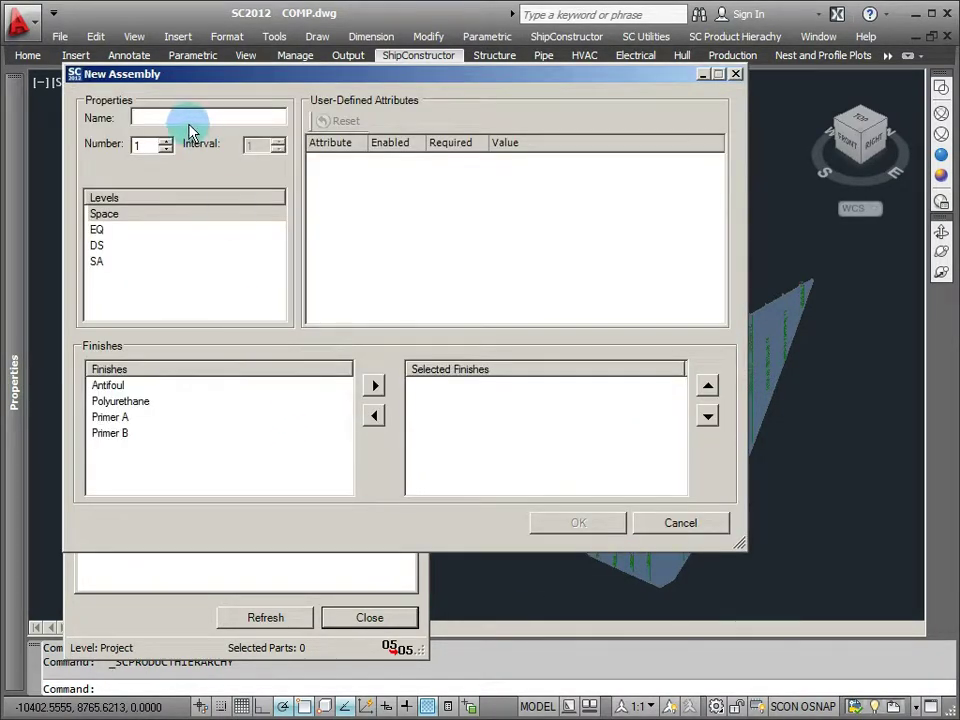
text(Machinery)
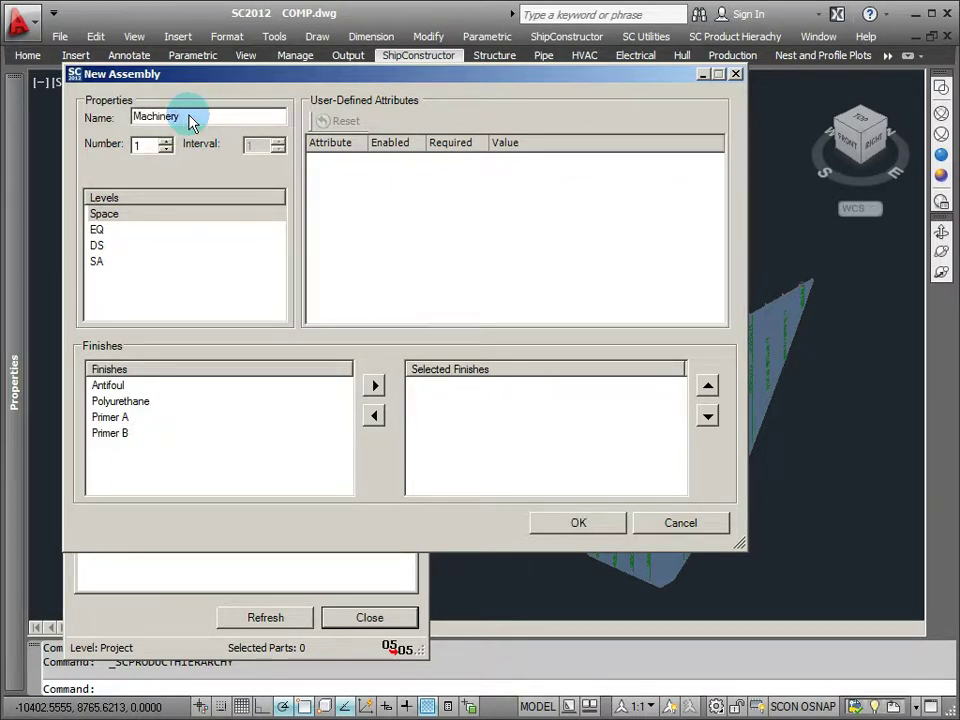
click(562, 524)
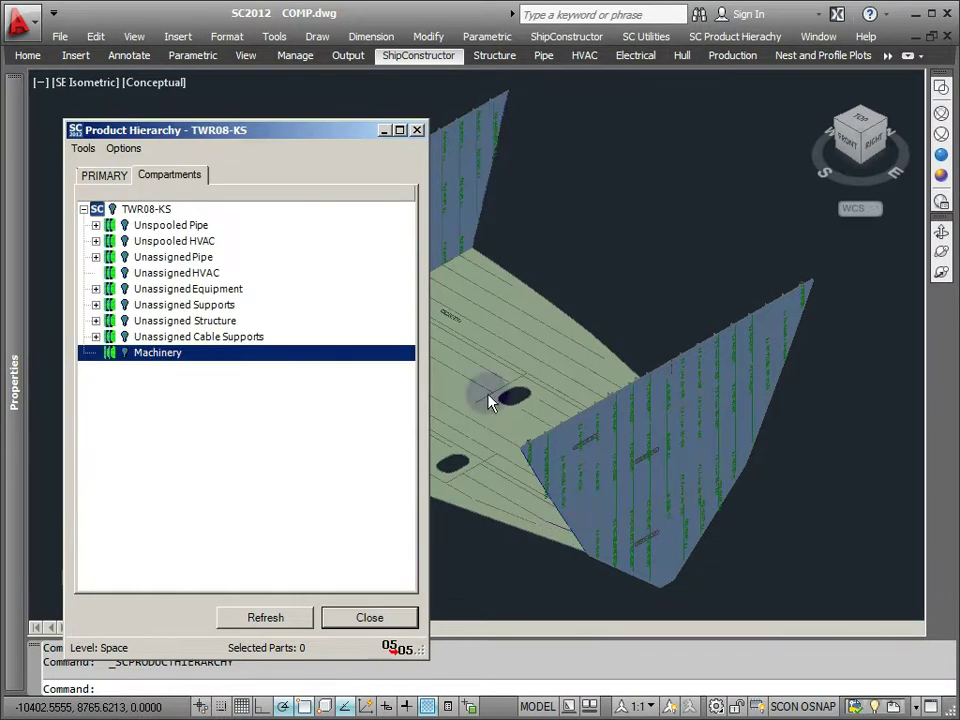
Create a new assembly named Equipment at the EQ level under Machinery
right_click(162, 353)
click(222, 449)
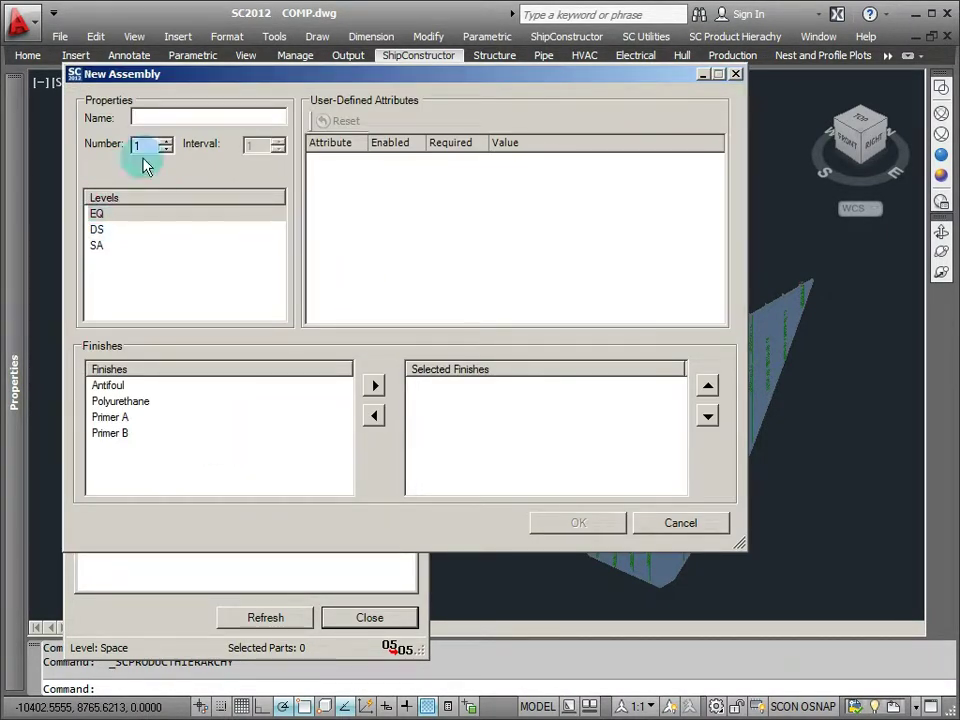
click(164, 121)
text(Equipment)
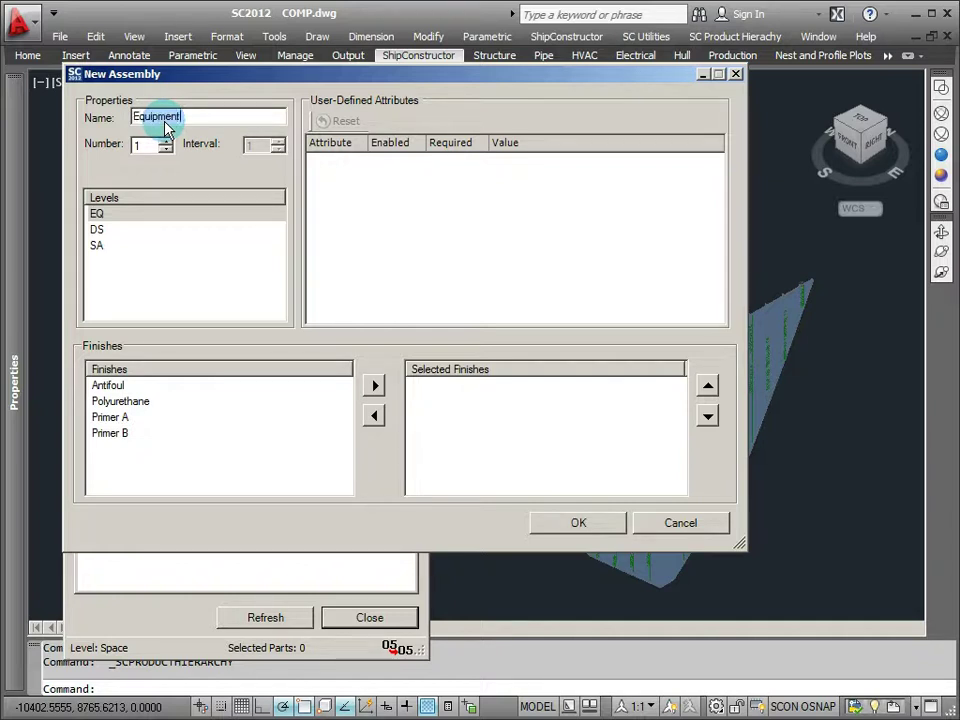
click(580, 524)
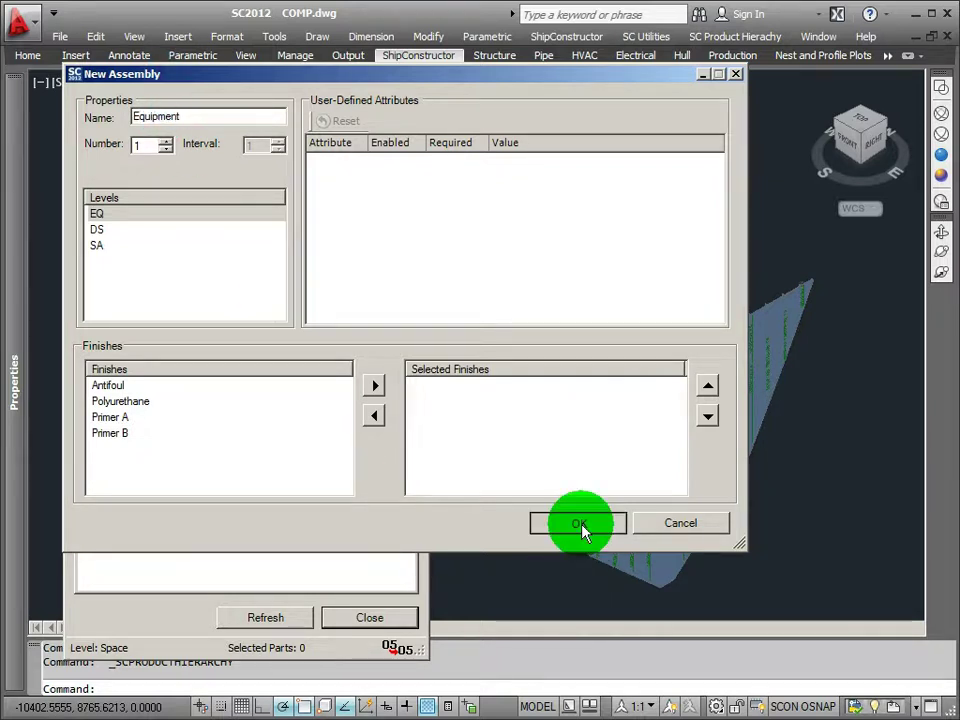
Create a new assembly named Pipe at the DS level under Machinery
click(150, 172)
right_click(146, 355)
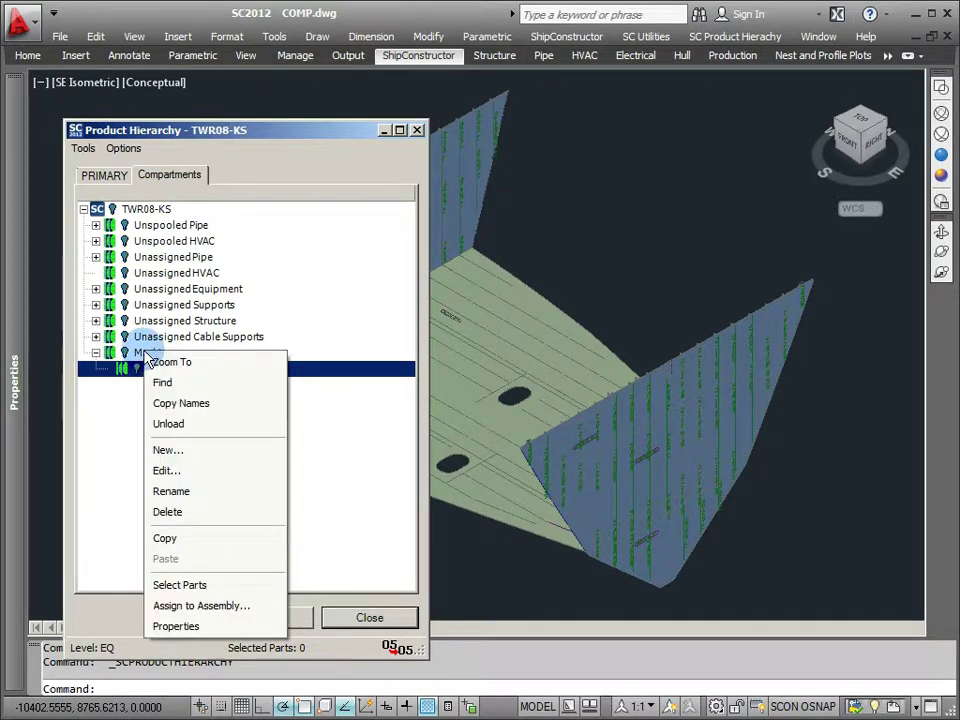
key(Escape)
click(146, 355)
right_click(152, 355)
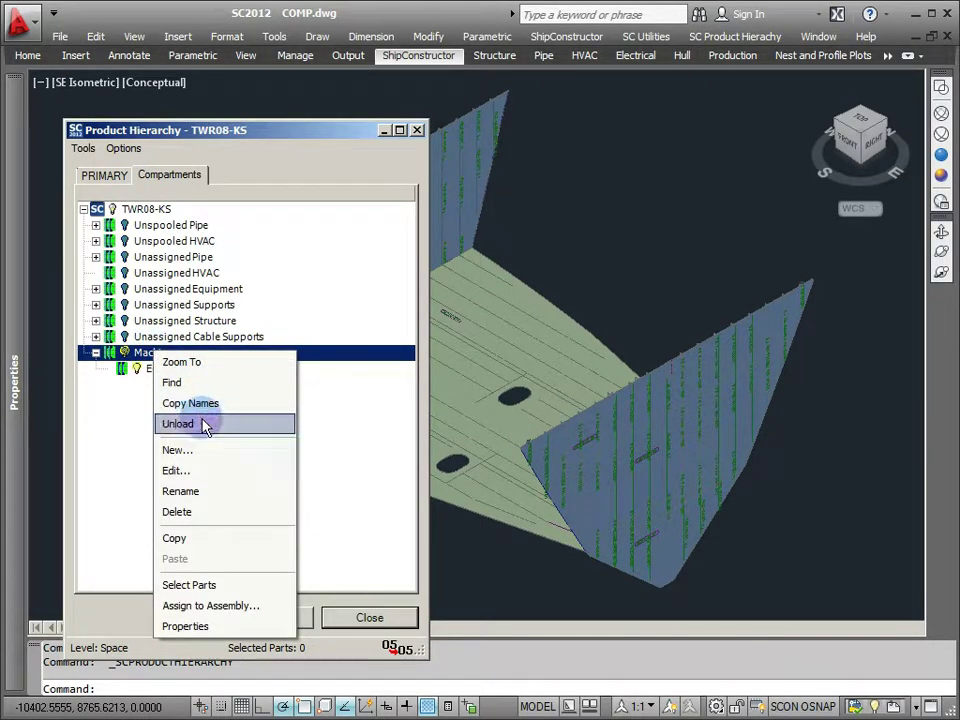
click(210, 451)
click(177, 123)
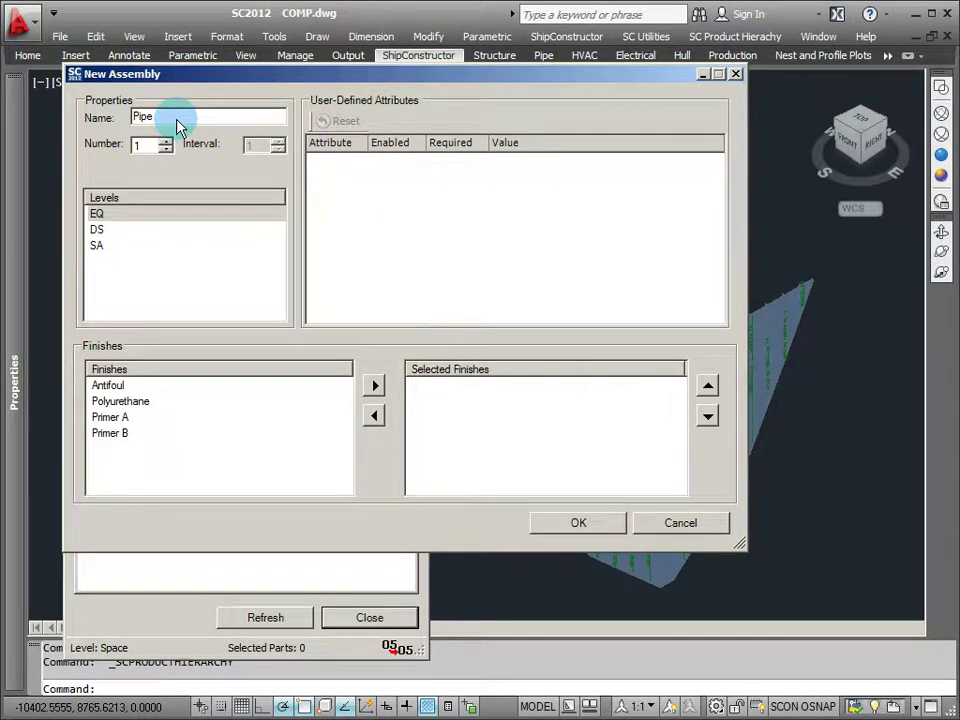
click(112, 229)
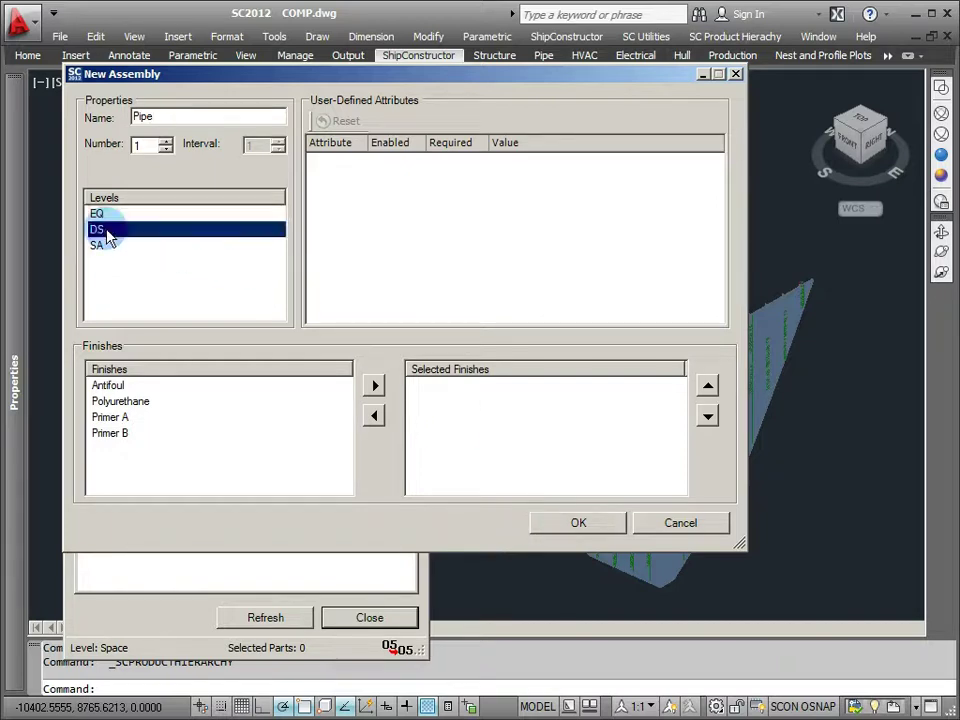
click(581, 525)
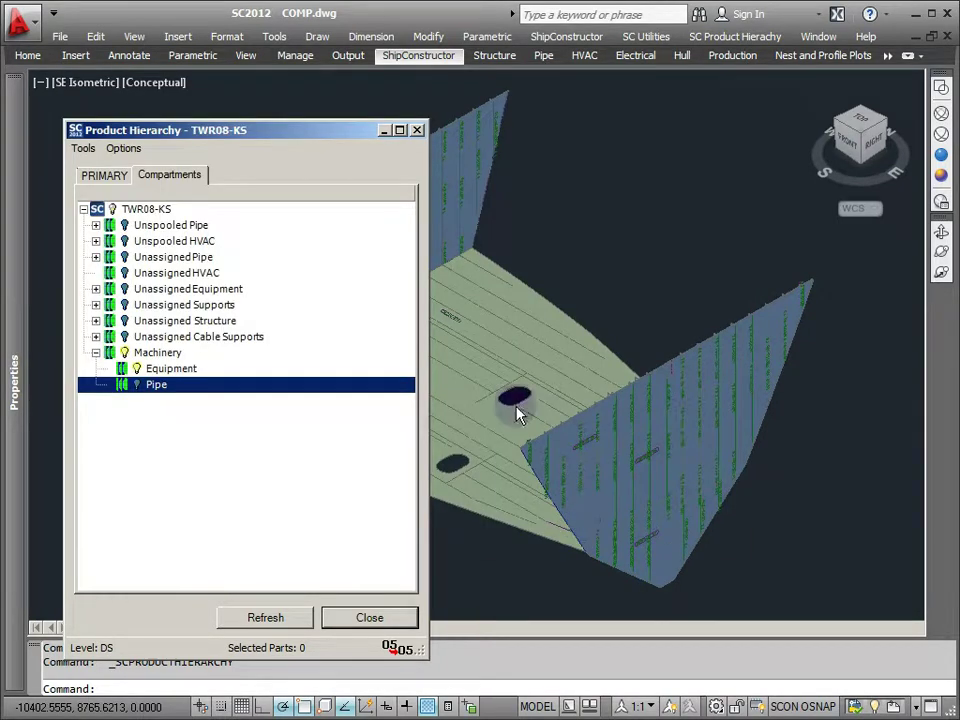
Create a new assembly named STD at the SA level under Machinery and close the Product Hierarchy
click(83, 148)
click(83, 148)
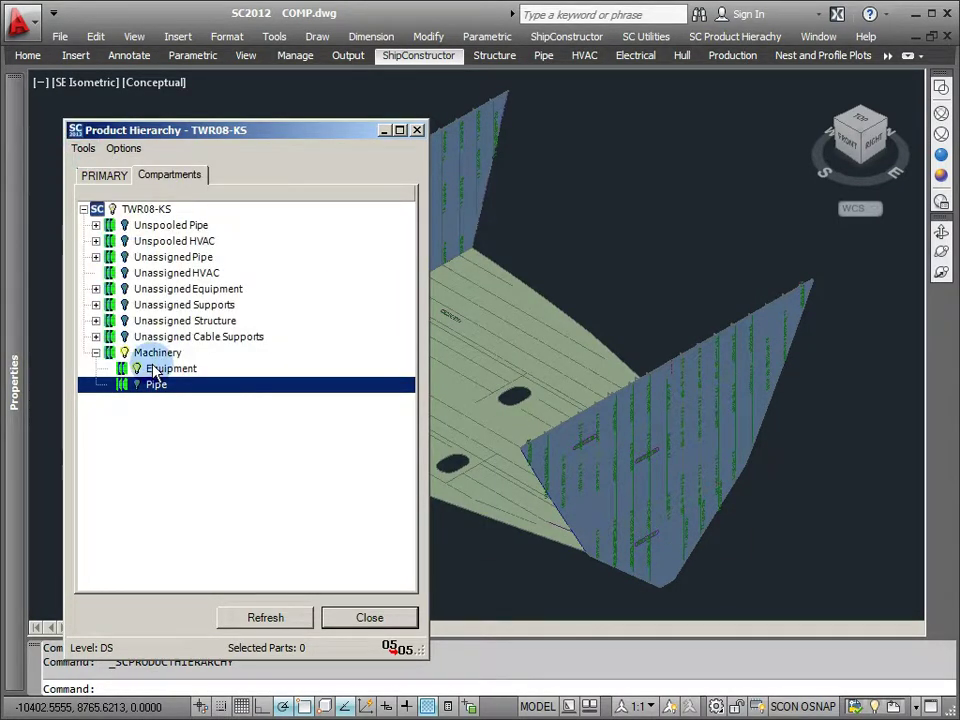
click(150, 352)
right_click(134, 353)
click(229, 452)
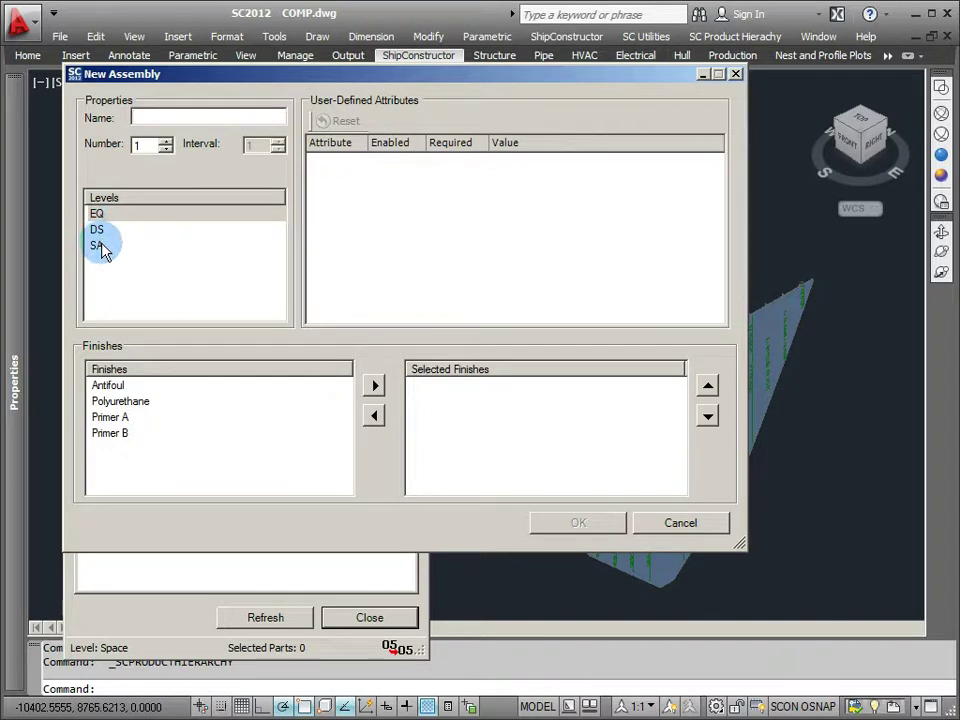
click(101, 245)
click(478, 352)
click(238, 120)
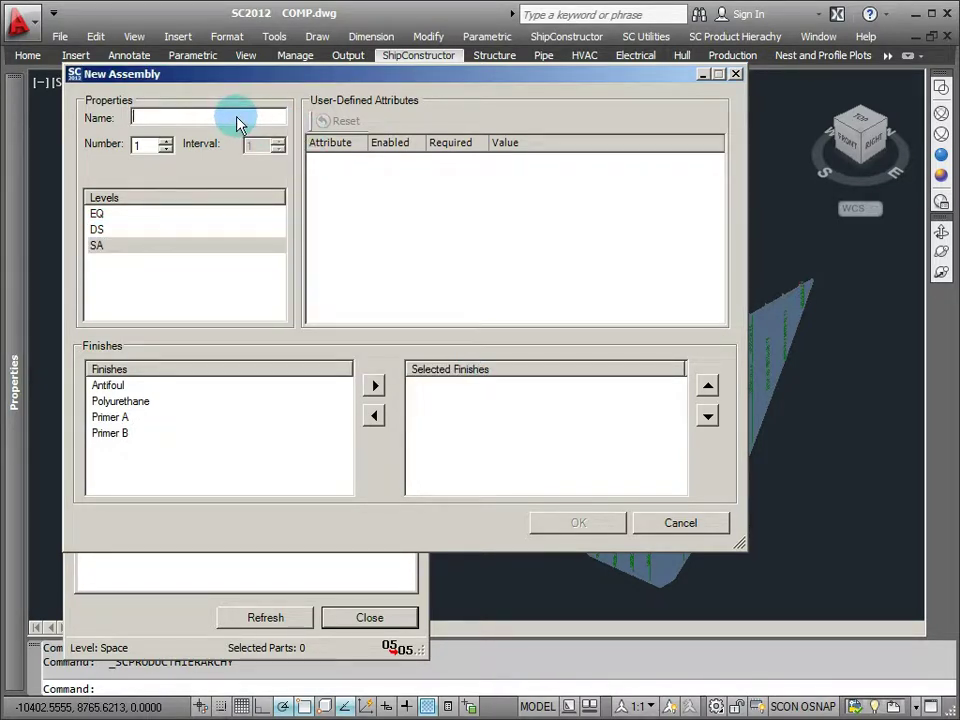
text(STD)
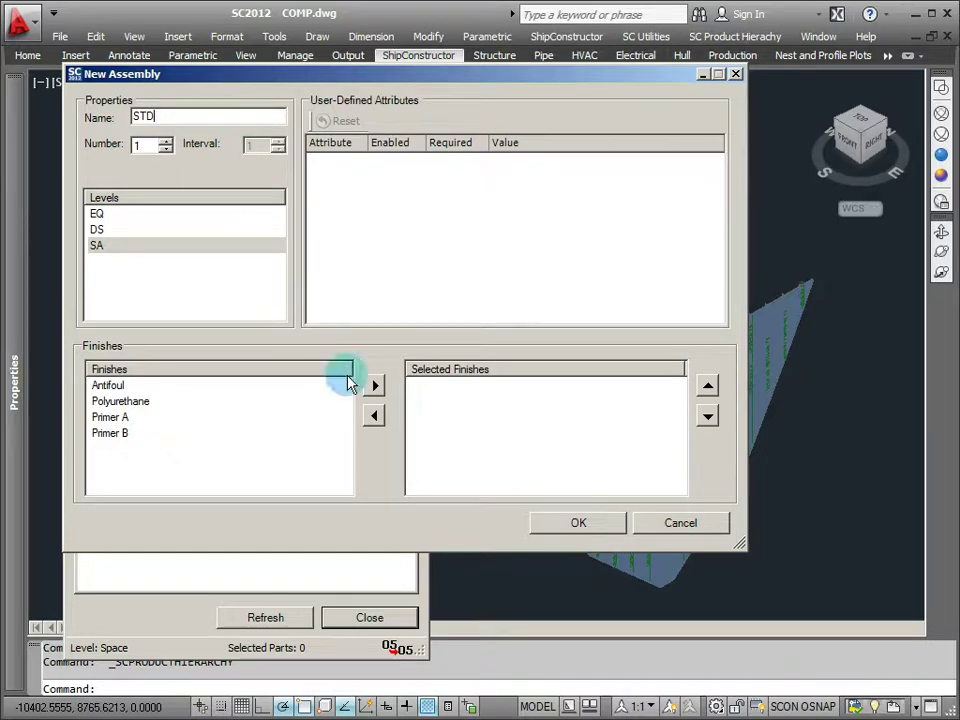
click(568, 523)
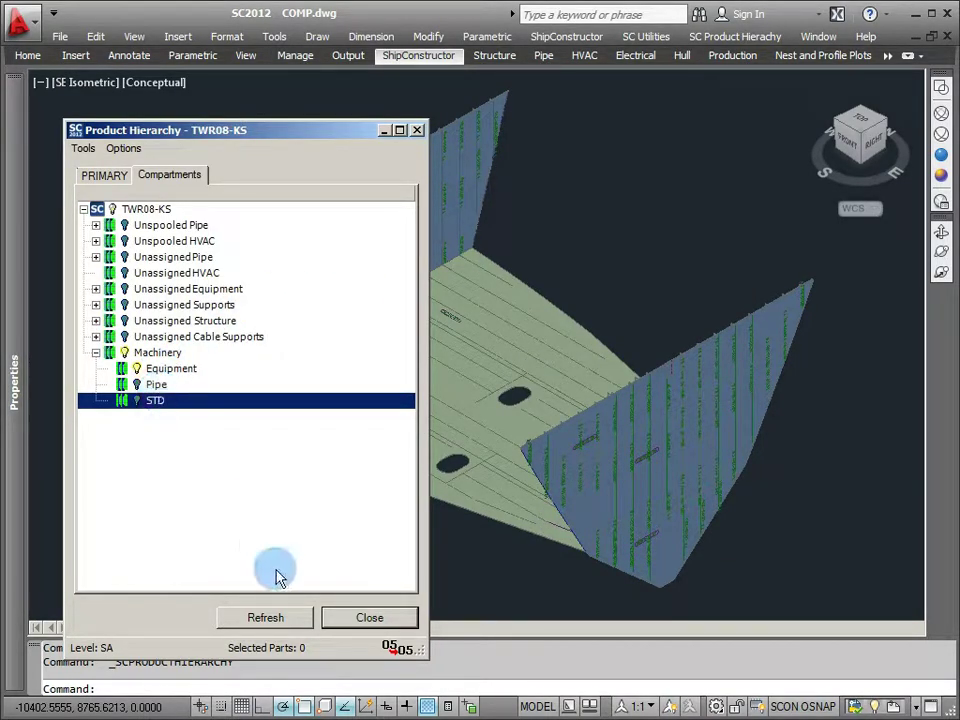
click(360, 619)
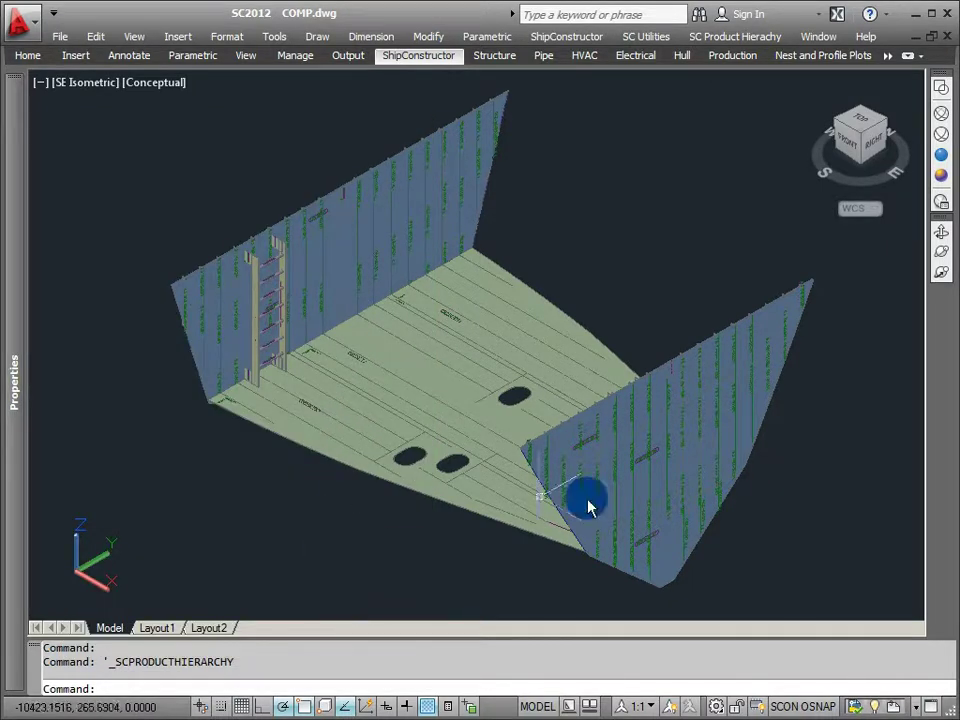
Bring the hidden compartment box back into view with the SCUNHIDE command
text(schide)
key(Return)
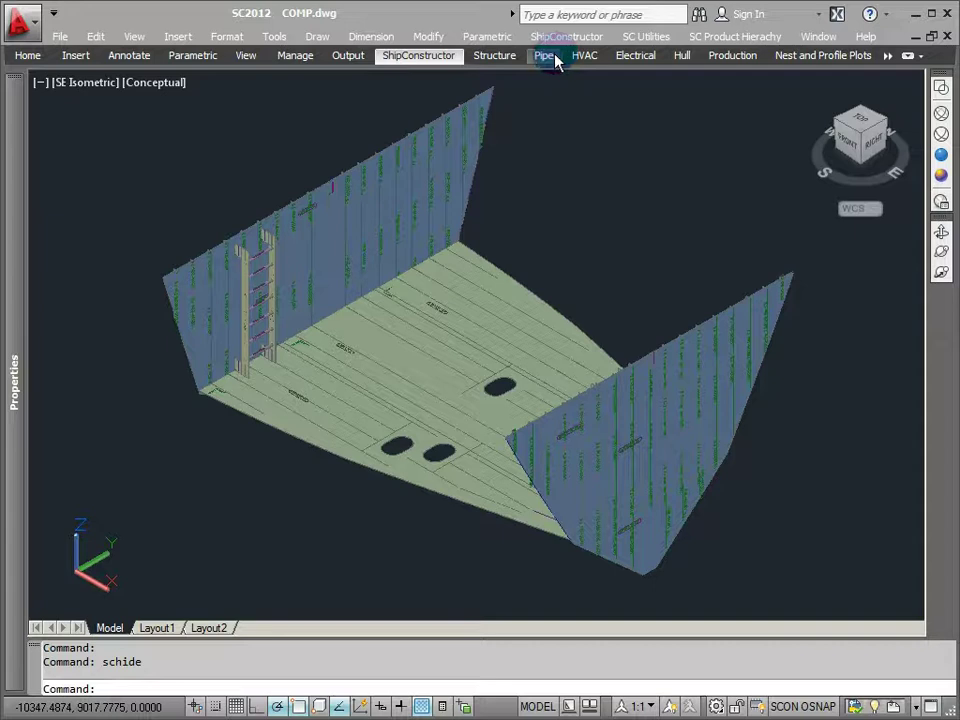
click(178, 685)
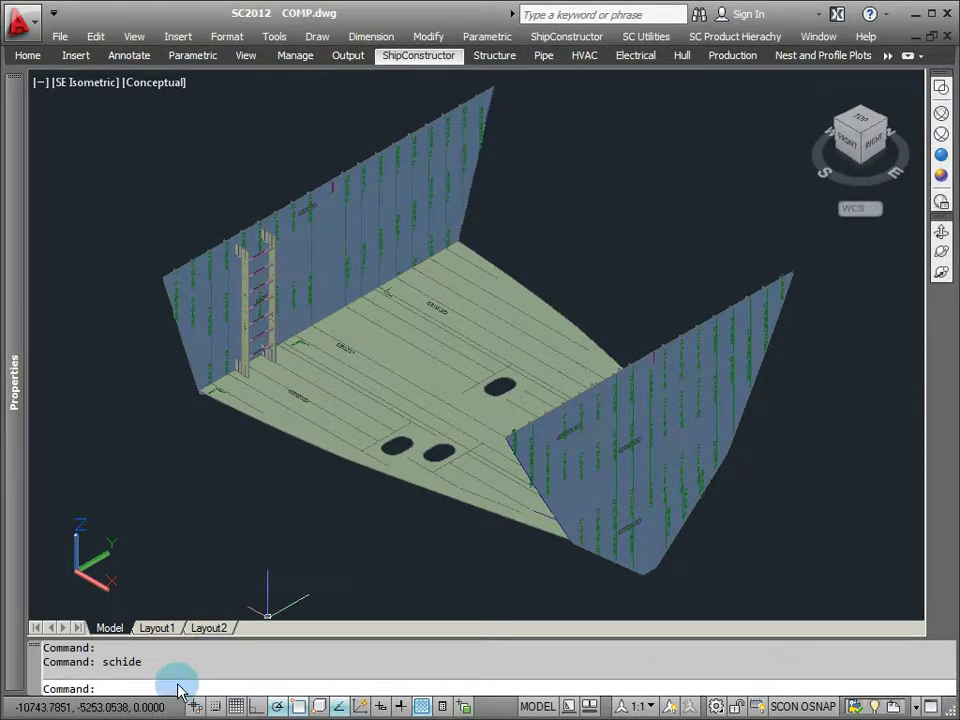
text(scunhide)
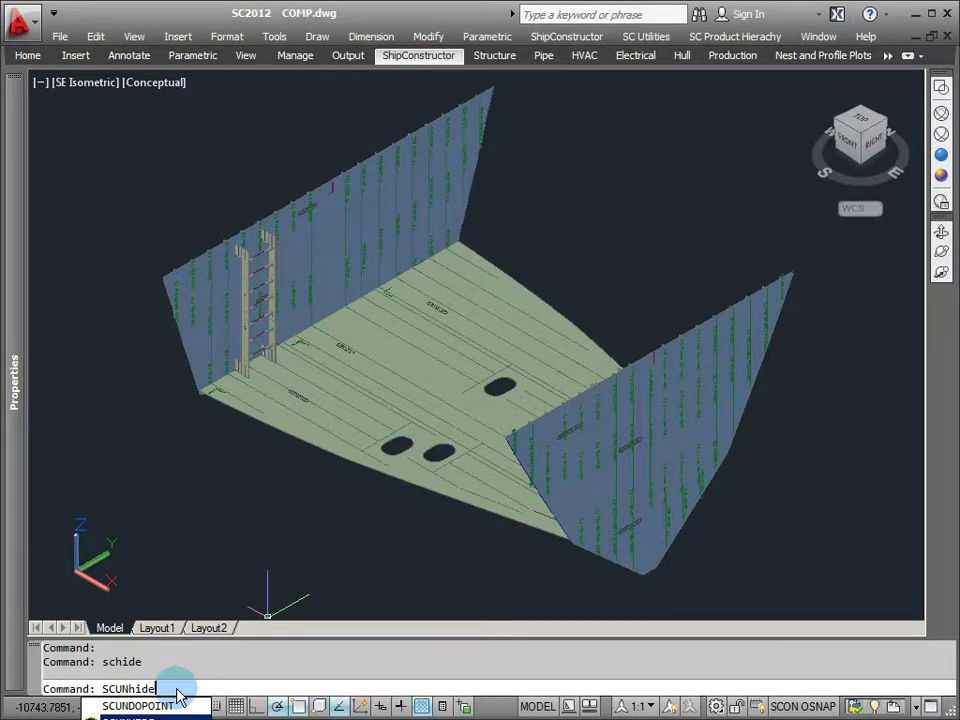
key(Return)
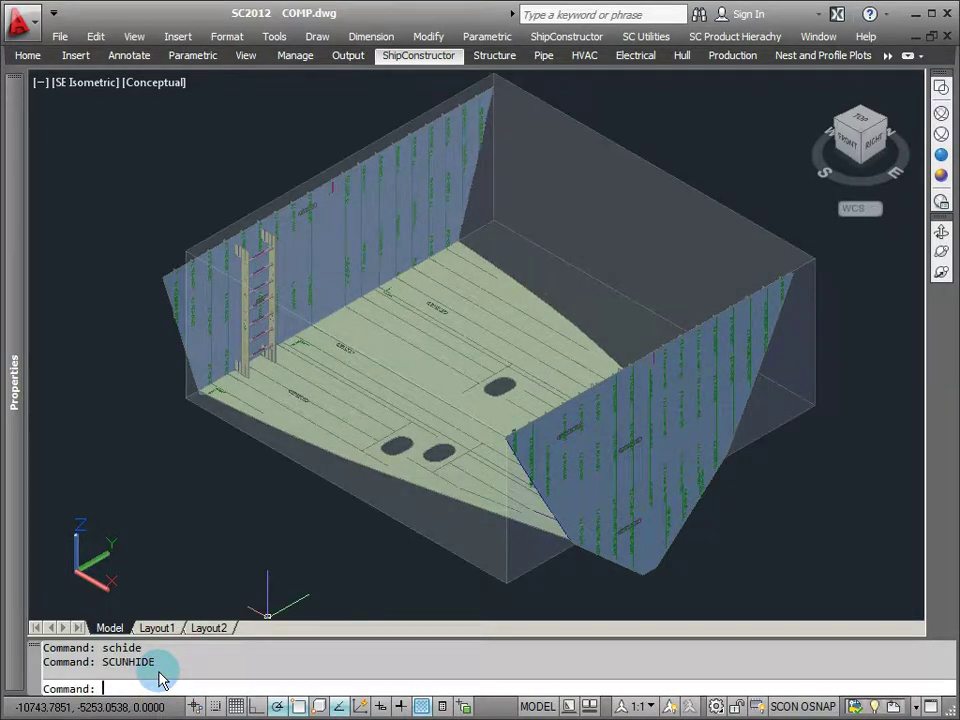
Detach all linked model drawings through the MLink Manager, keeping only the compartment box in the drawing
click(574, 38)
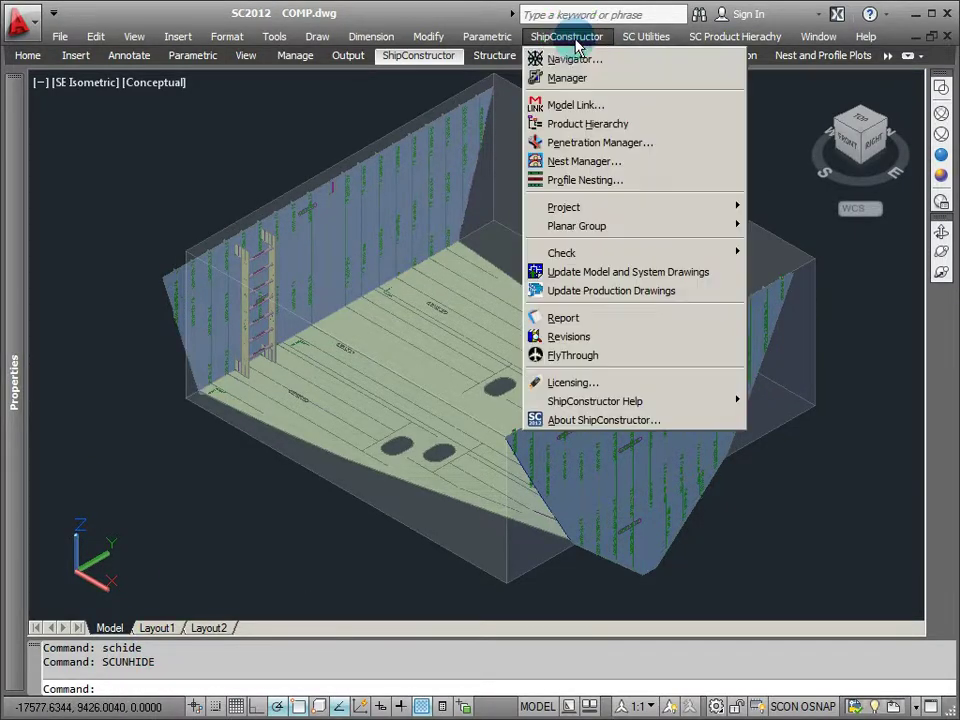
click(589, 104)
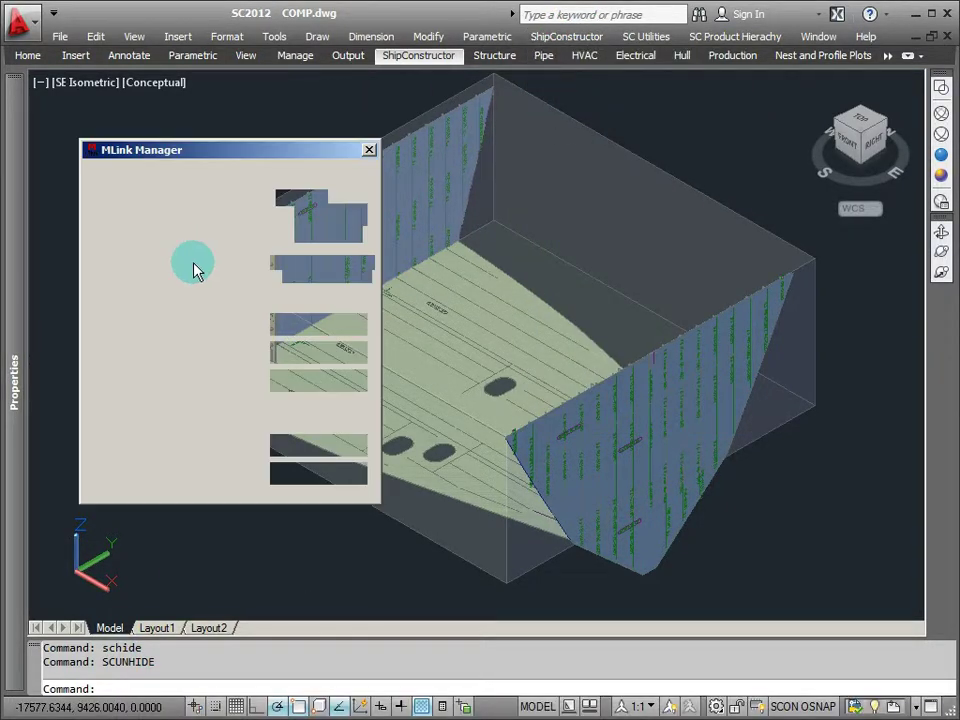
click(333, 353)
click(320, 452)
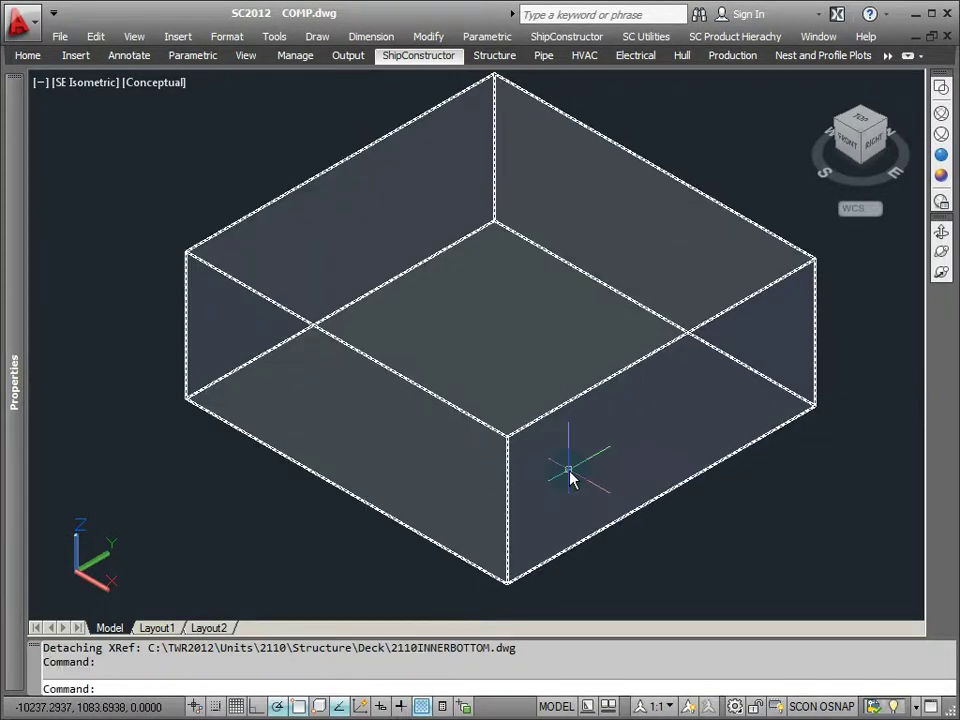
Load all parts within the compartment box using SCADVPARTVIEWLOADBYEXTENTS, picking two diagonally opposite corners of the box as extents
click(192, 686)
text(scadvpart)
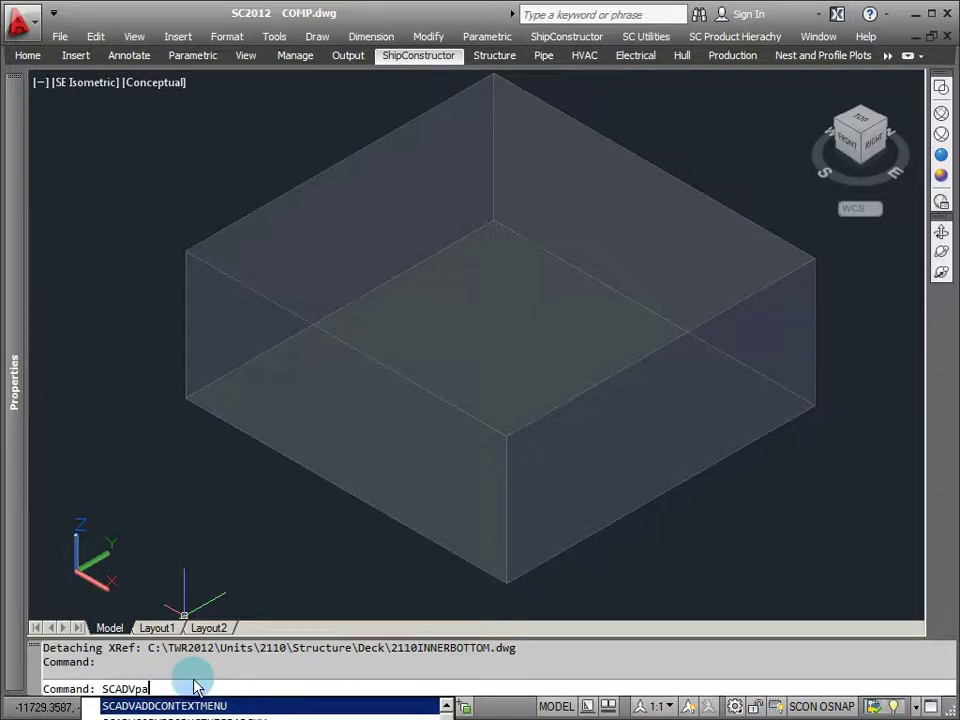
key(Return)
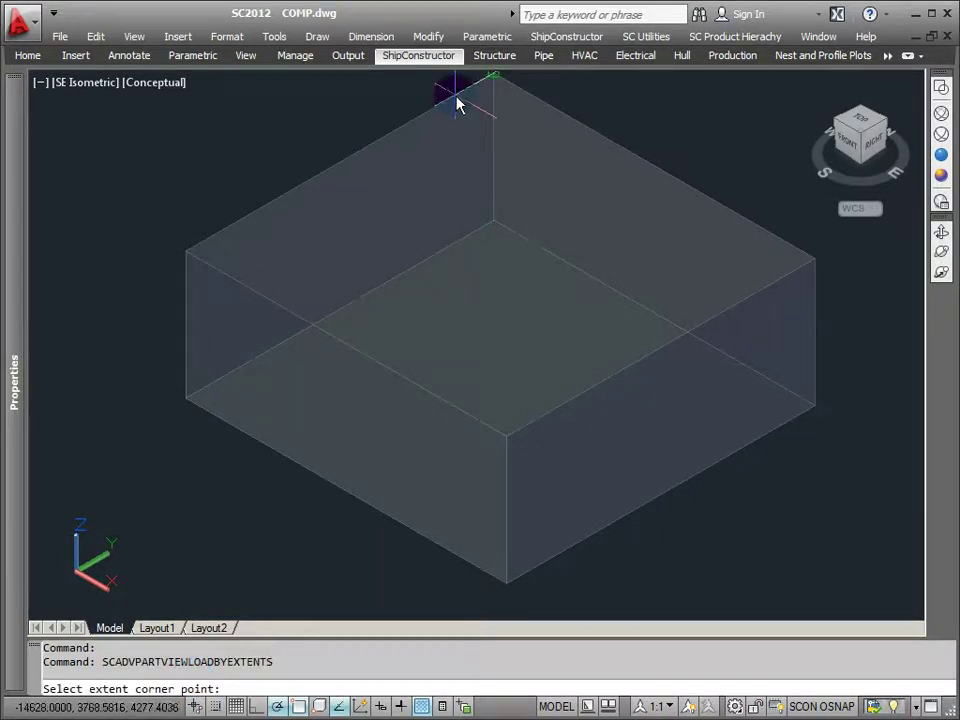
click(488, 80)
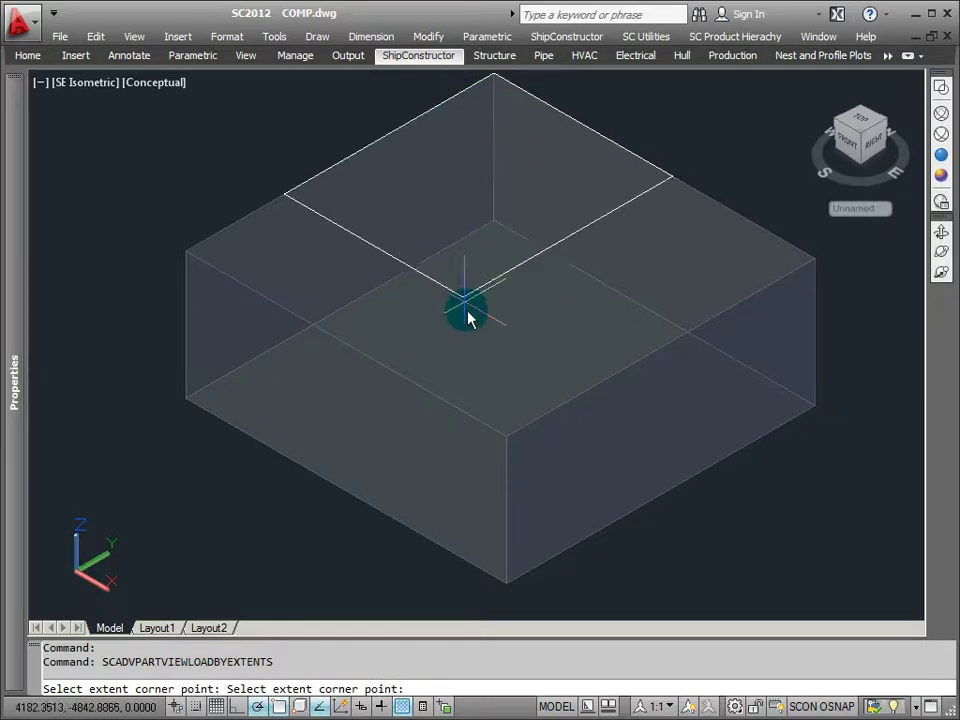
click(508, 584)
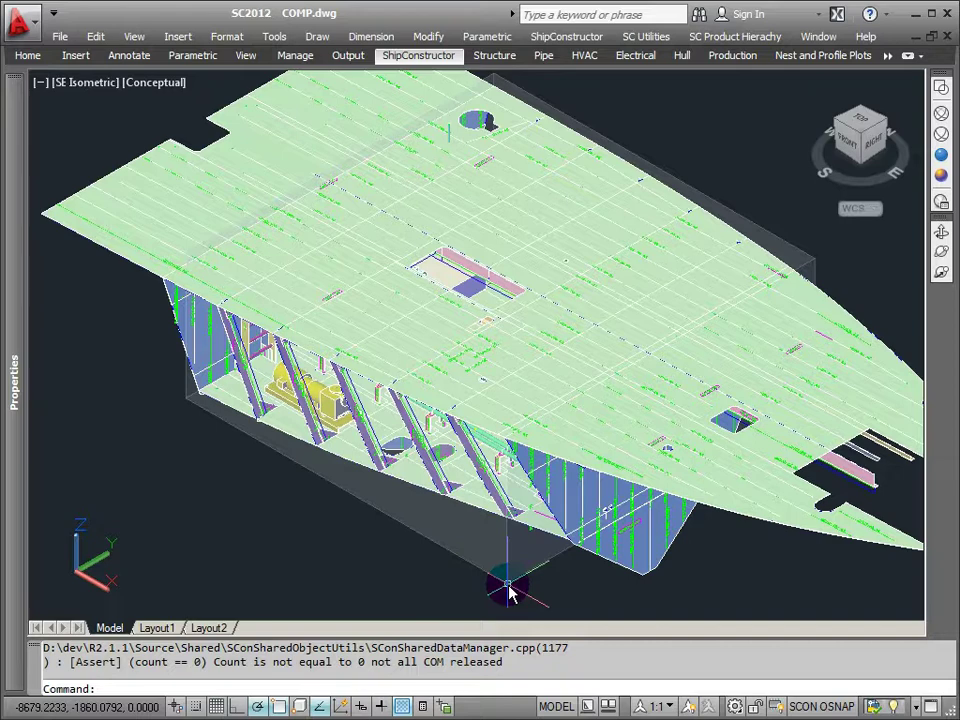
Inspect the compartment from a low front angle and show the ShipConstructor Part Properties list for the loaded parts
click(941, 251)
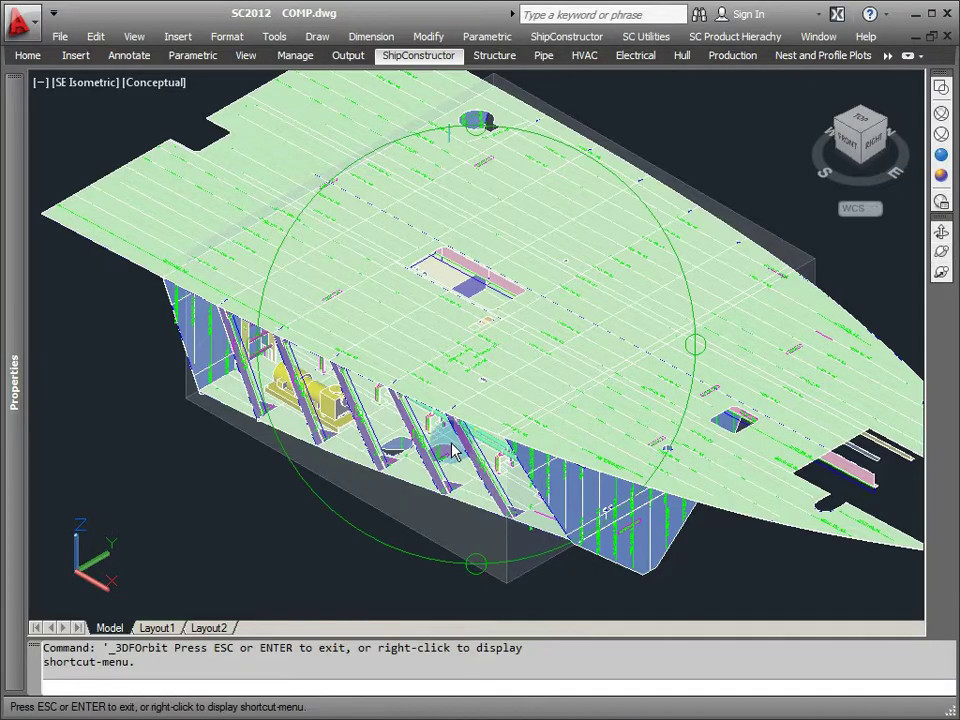
drag(475, 440, 525, 377)
right_click(495, 272)
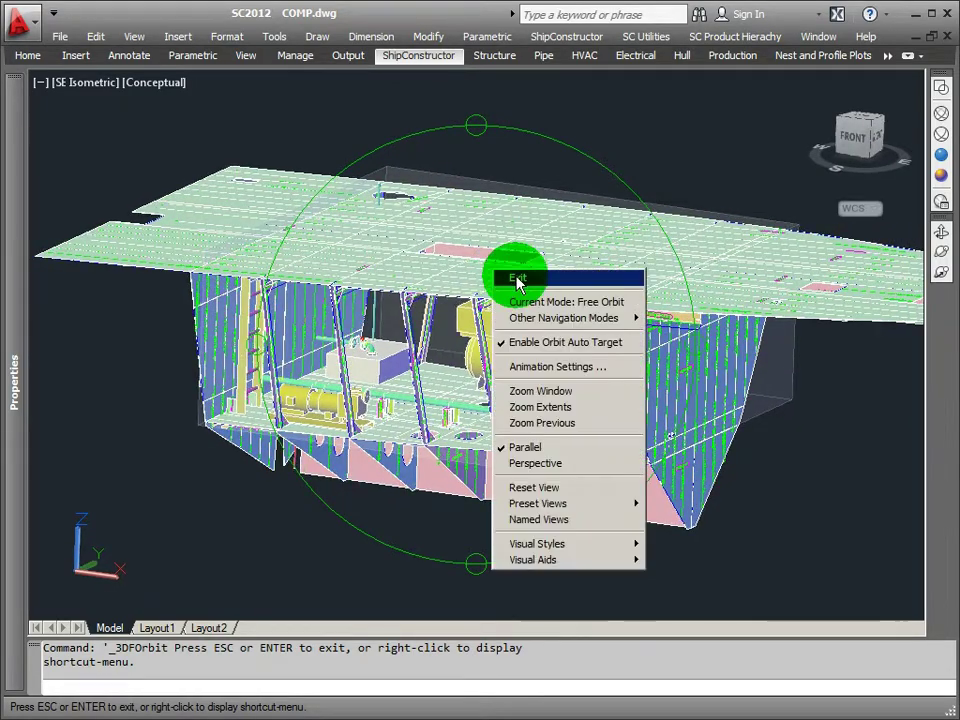
click(517, 276)
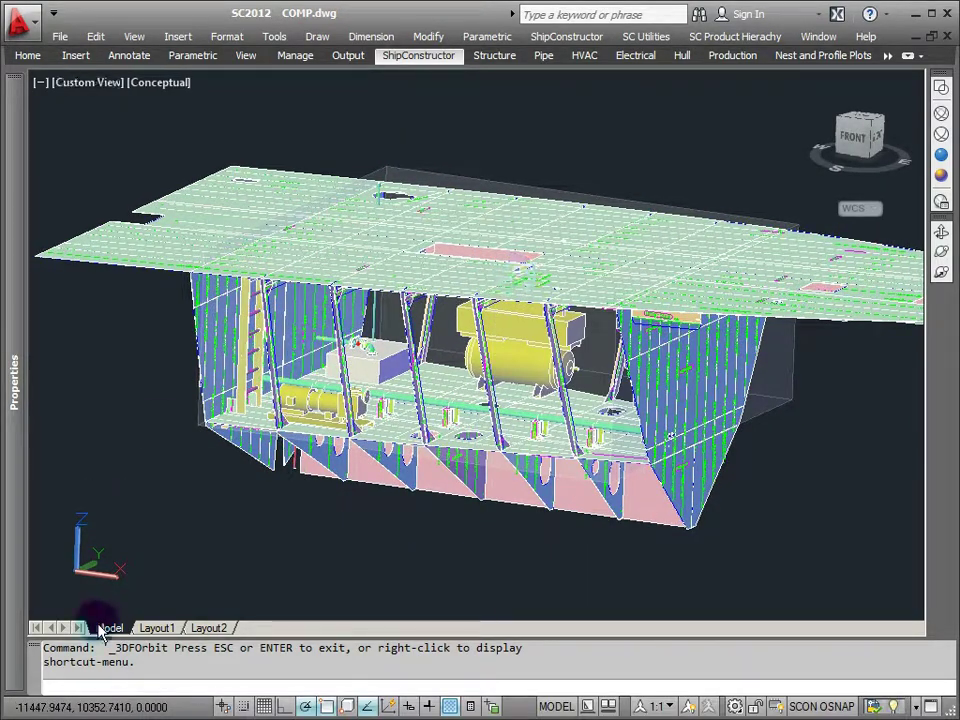
text(scad)
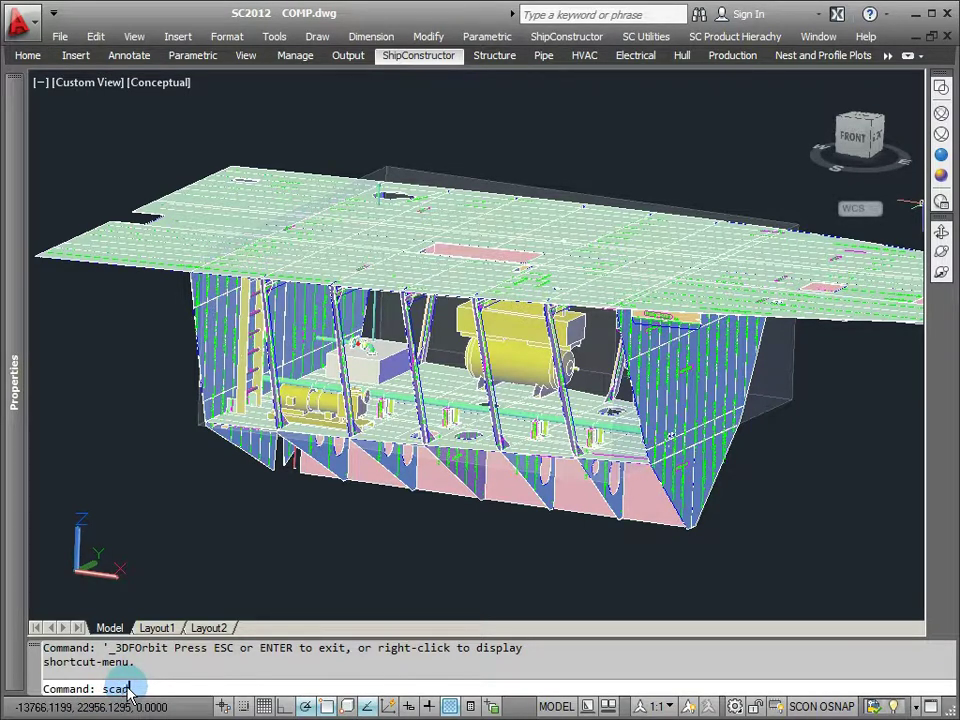
text(vs)
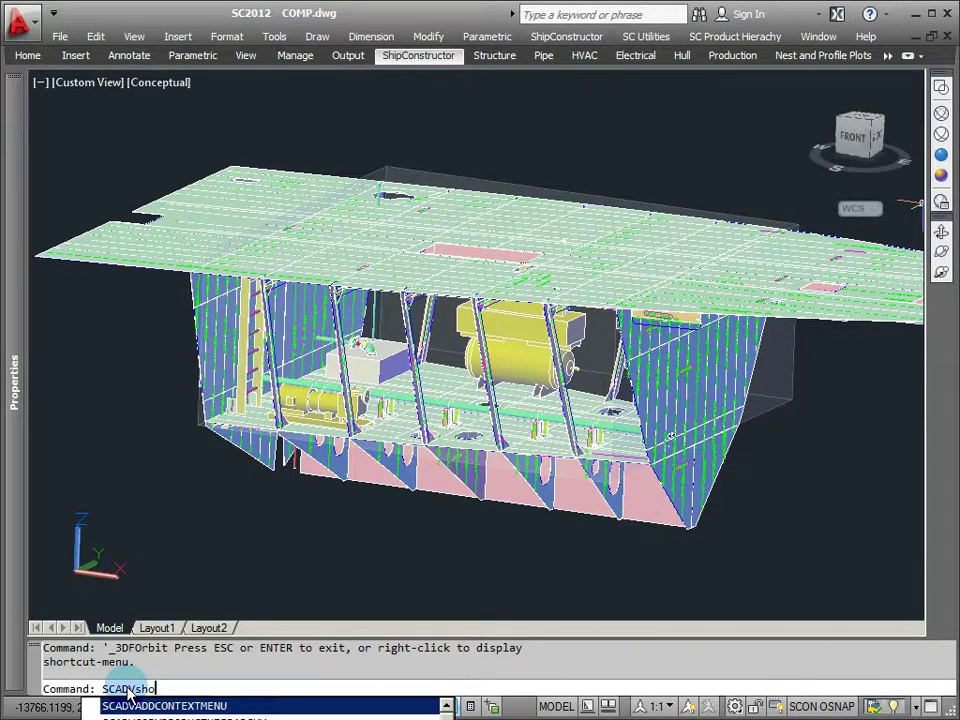
key(Return)
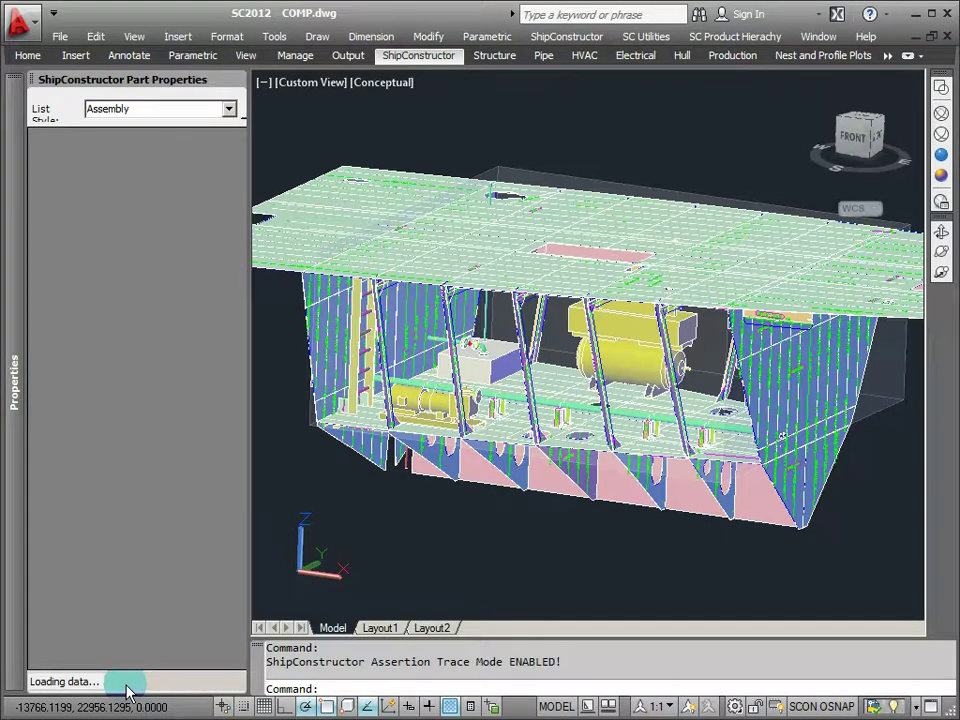
Keep the Assembly list style and sort the part properties list by assembly name
click(228, 110)
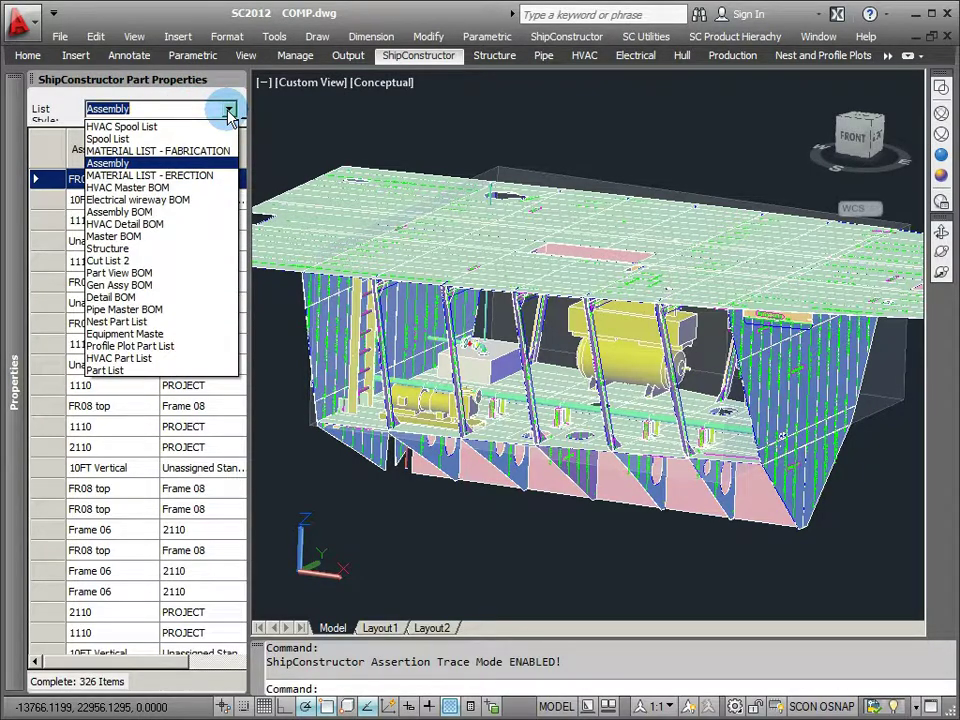
click(228, 113)
click(110, 152)
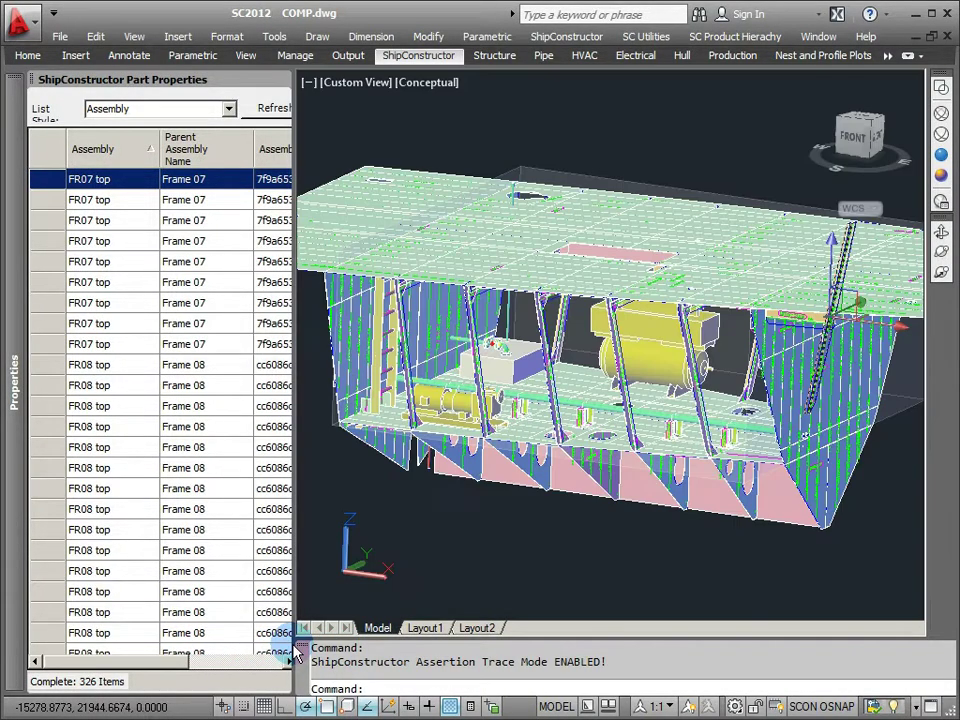
mouse_move(150, 662)
mouse_down()
mouse_move(255, 664)
mouse_move(135, 664)
mouse_up()
click(130, 180)
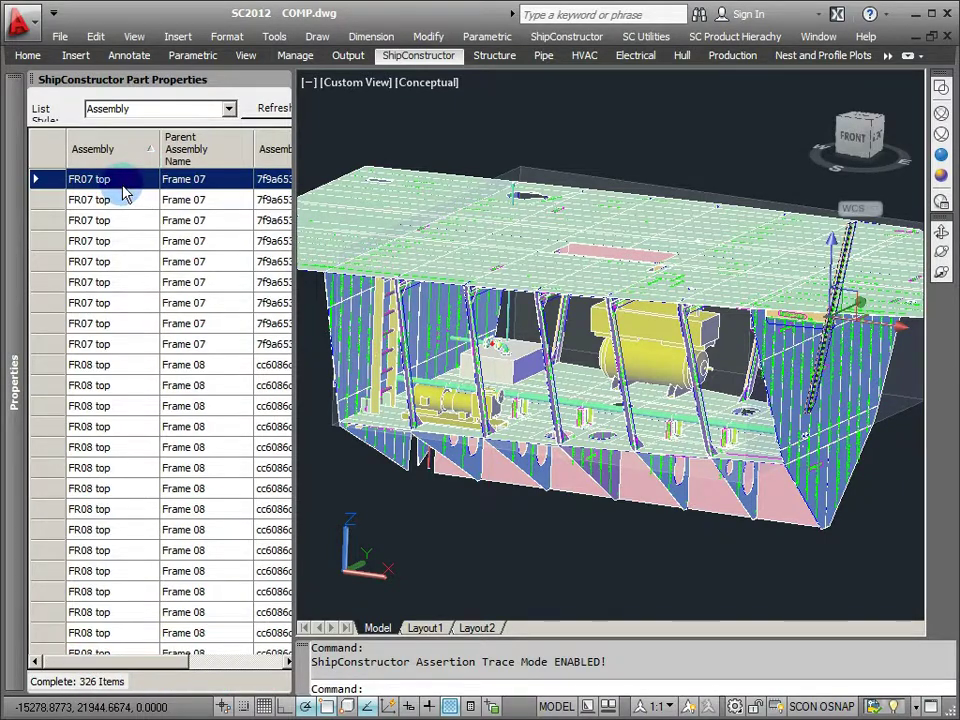
Erase all parts belonging to assembly 1110 from the drawing, along with the compartment box
scroll(129, 242, up, 4)
scroll(129, 242, up, 5)
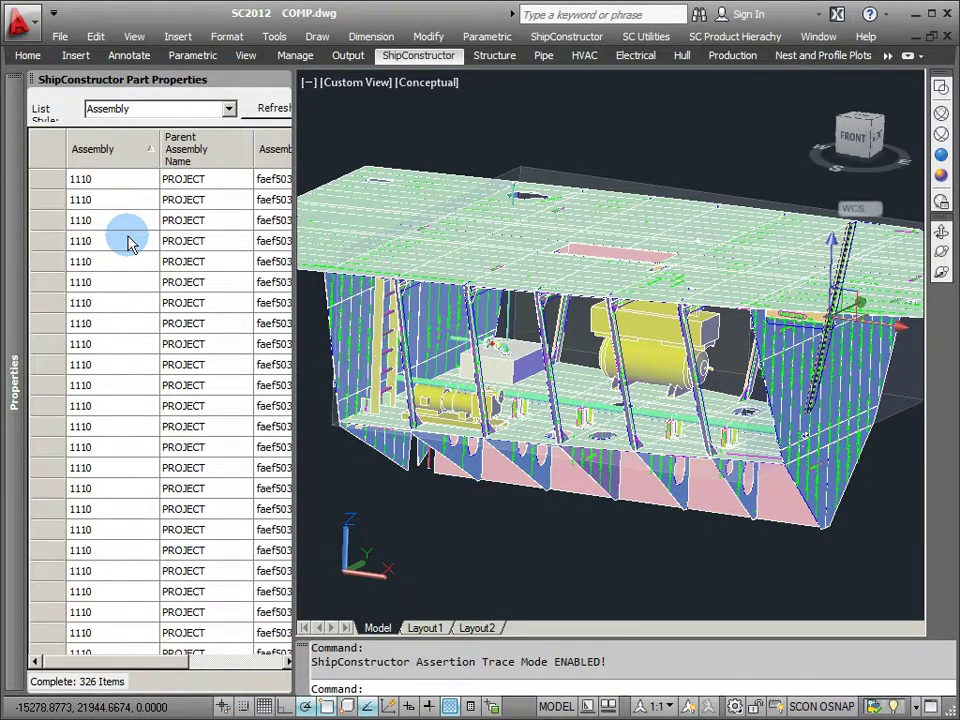
scroll(129, 242, up, 4)
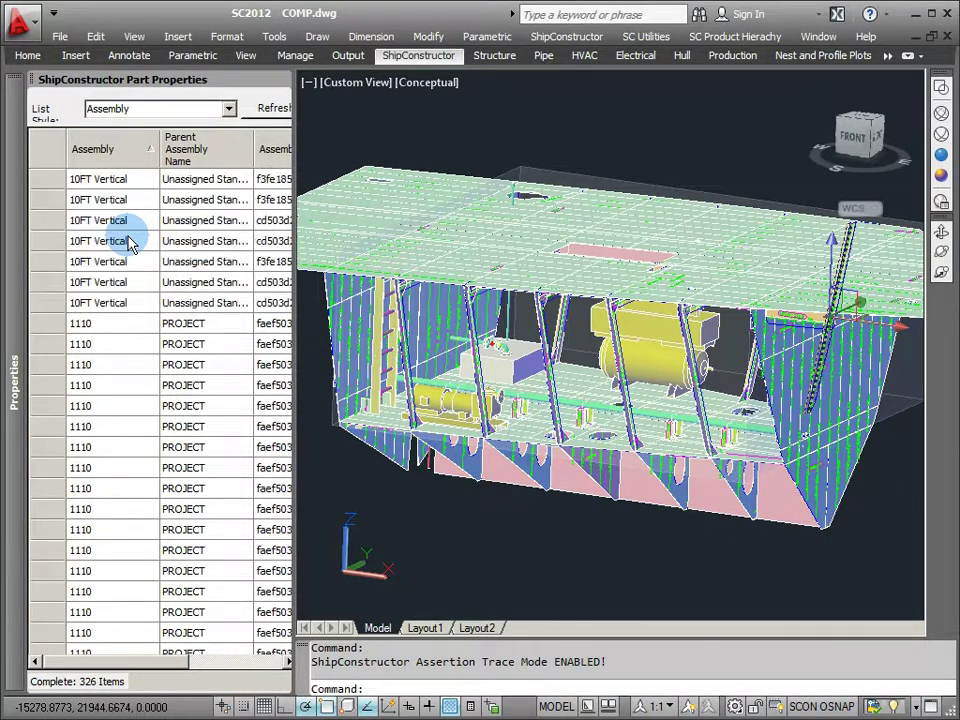
click(110, 447)
scroll(108, 456, down, 4)
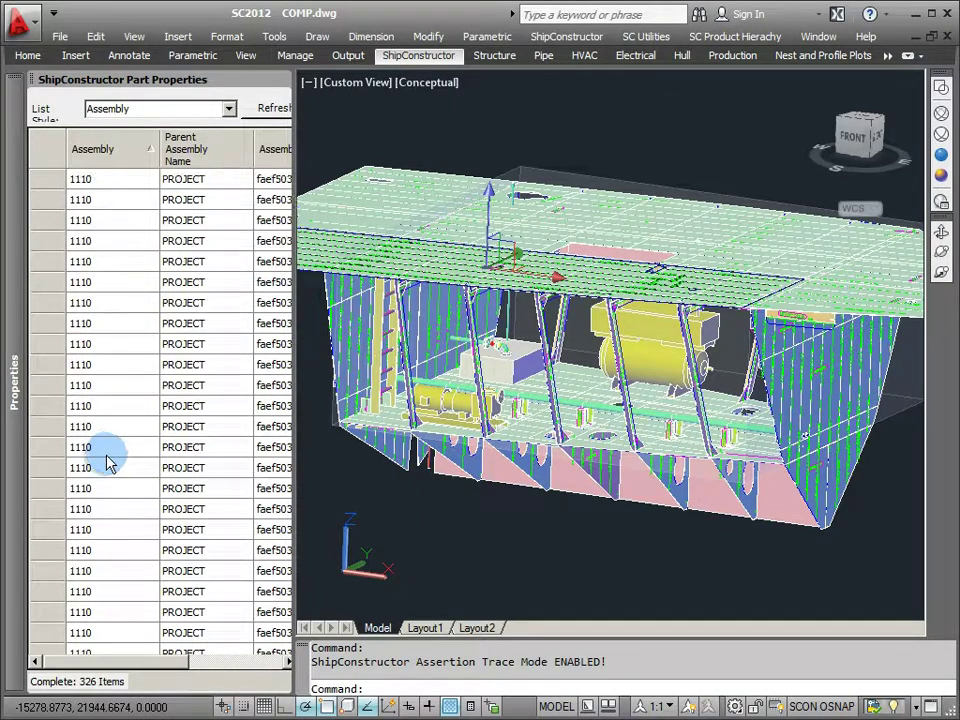
scroll(103, 467, down, 4)
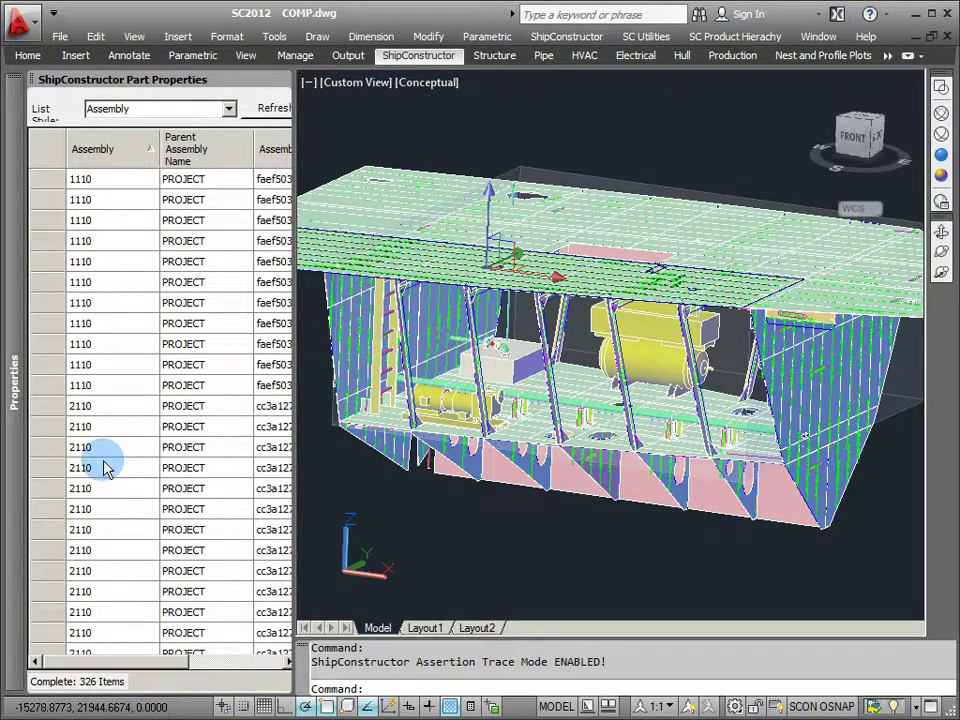
shift+click(93, 393)
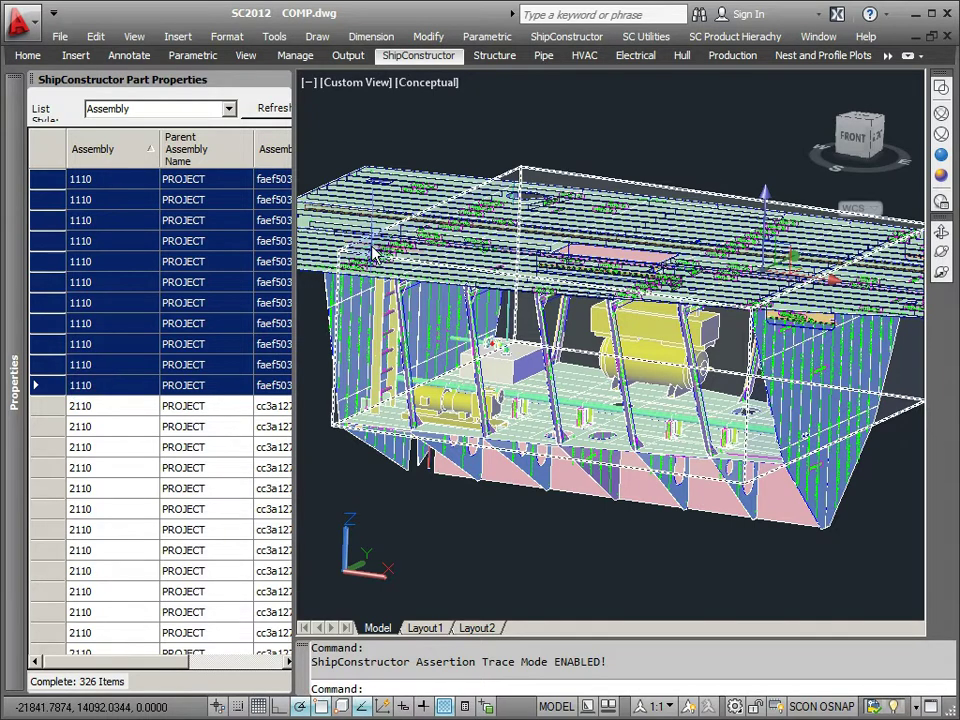
key(Delete)
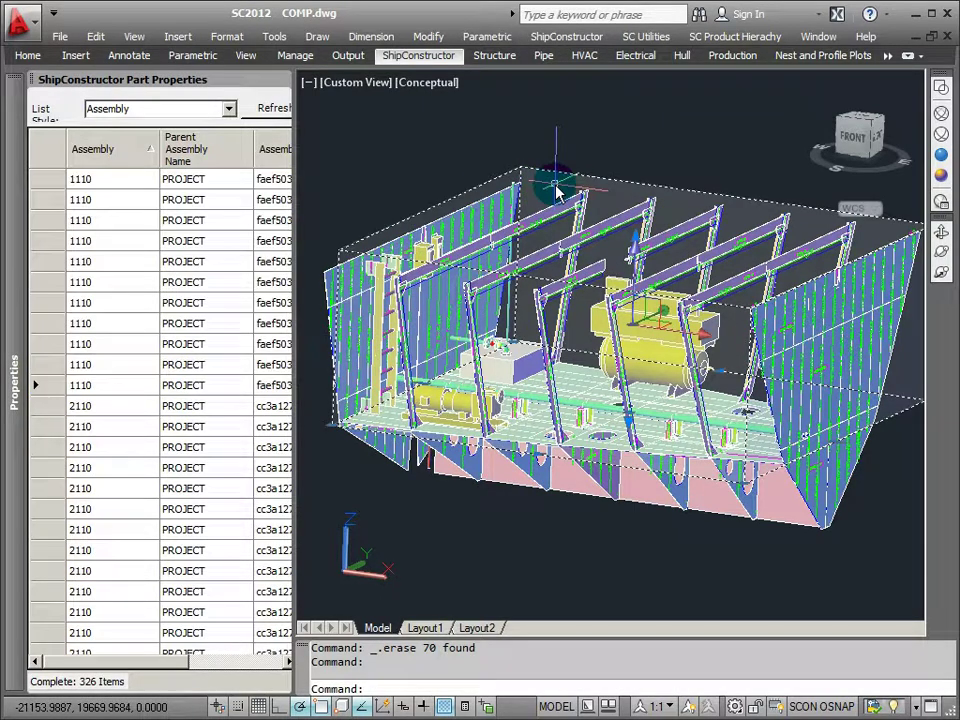
key(Delete)
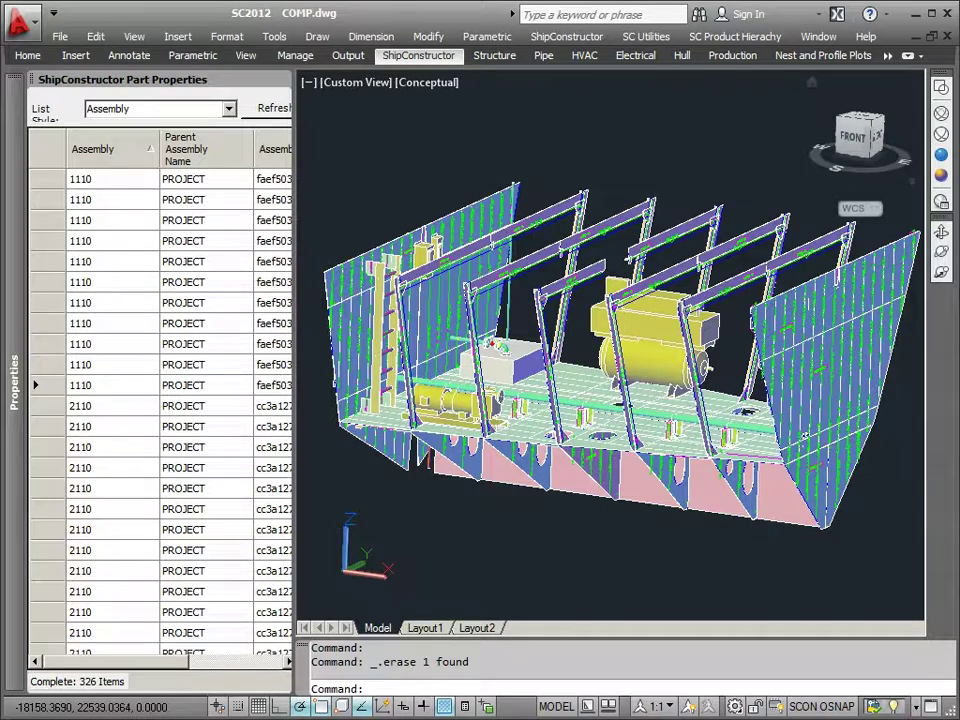
Open the Product Hierarchy and select several FR07 top parts in the properties list to locate them in the Compartments hierarchy
key(ctrl+z)
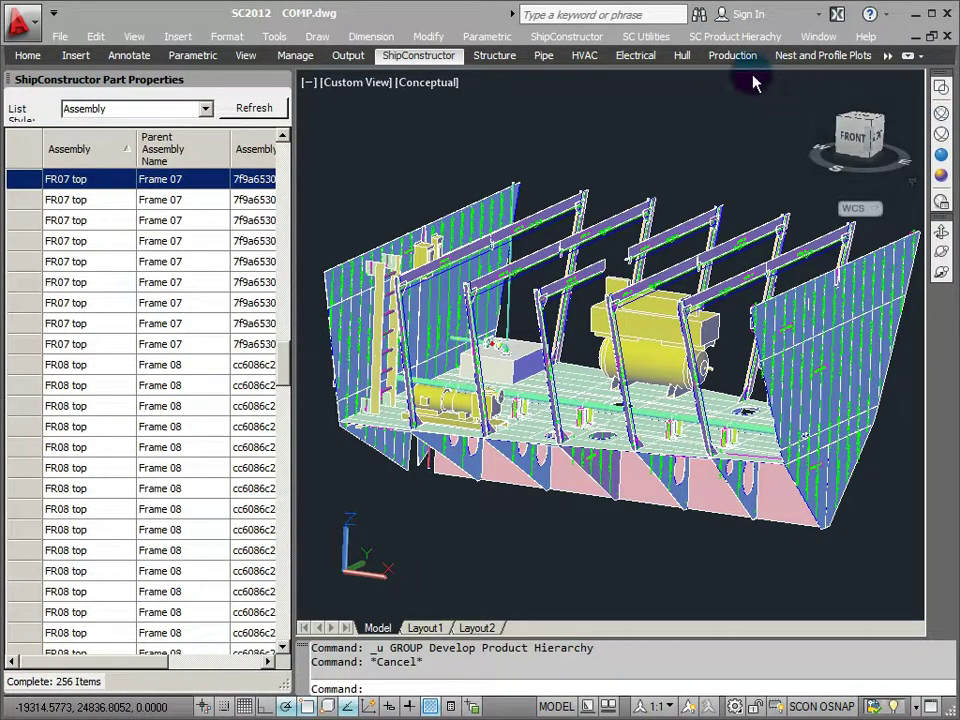
click(718, 38)
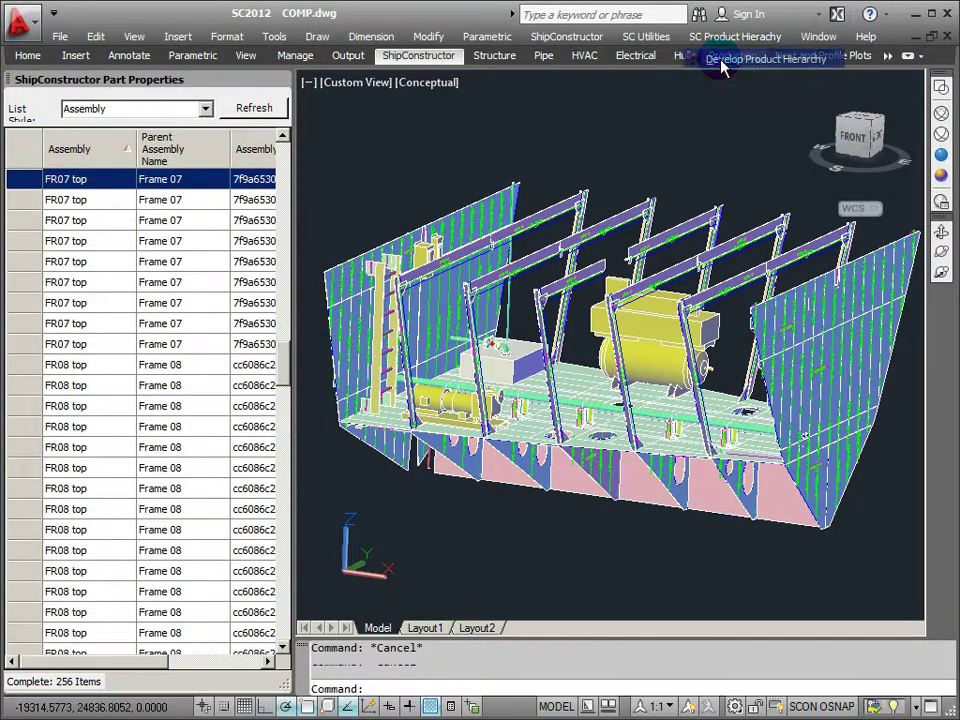
click(708, 59)
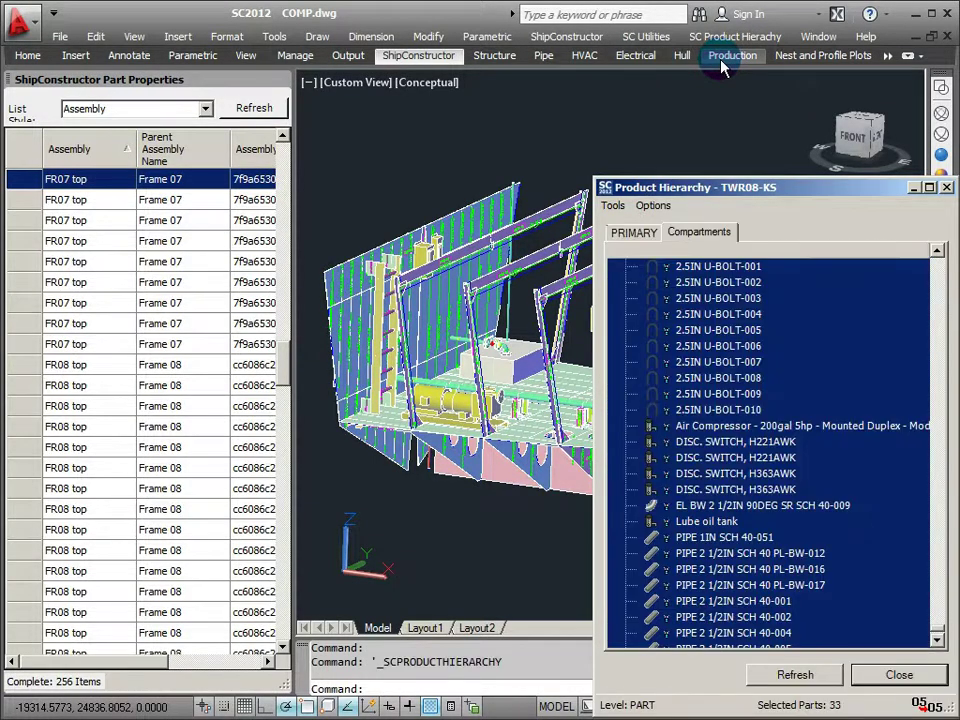
click(78, 202)
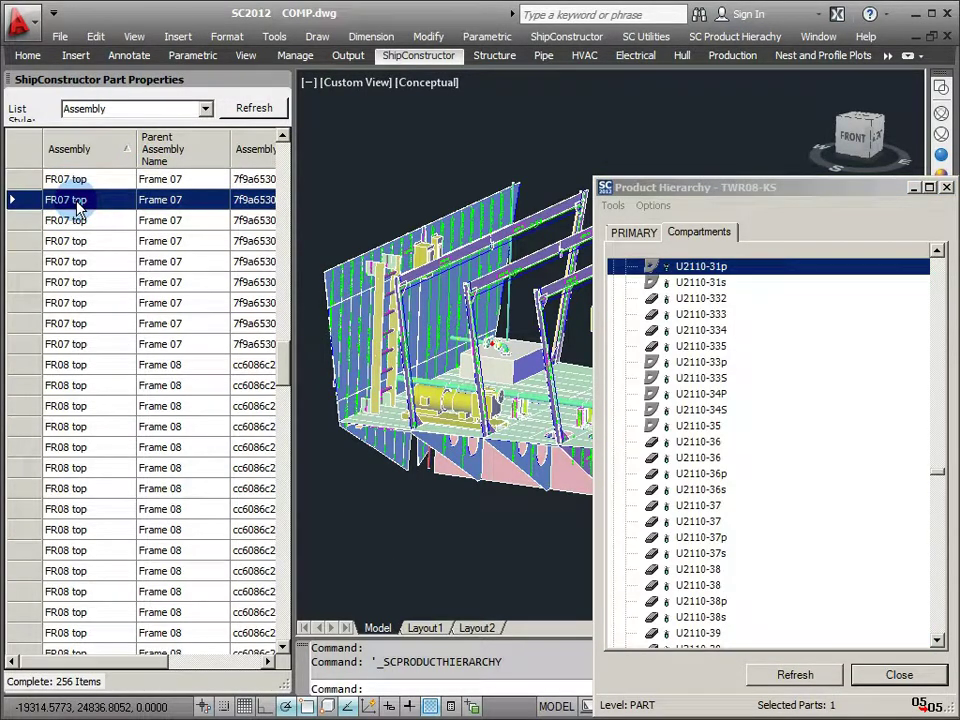
click(88, 244)
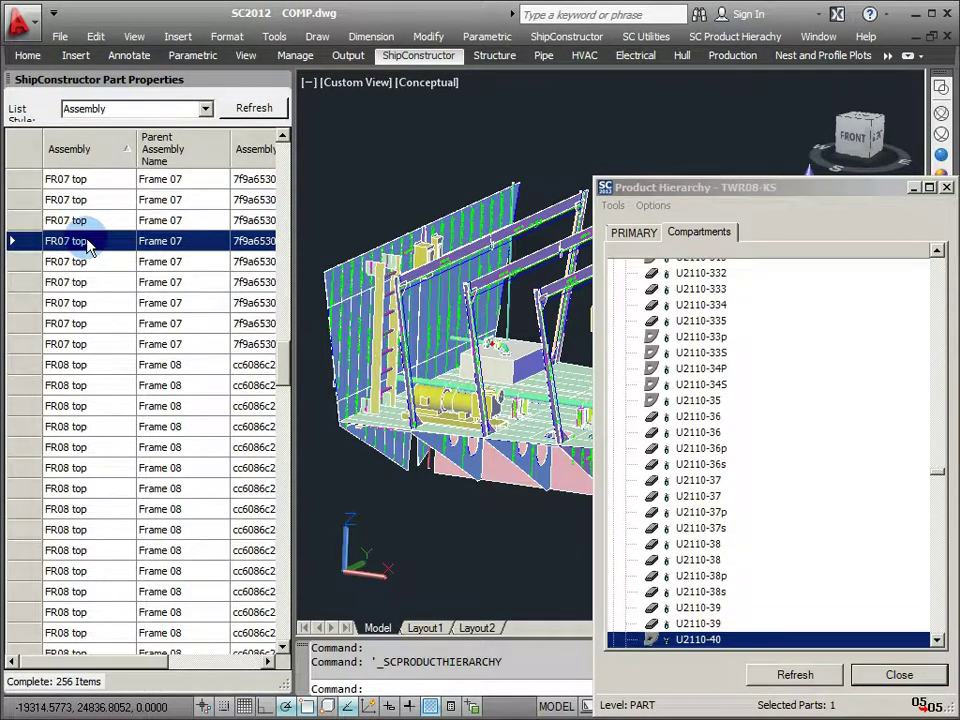
click(88, 282)
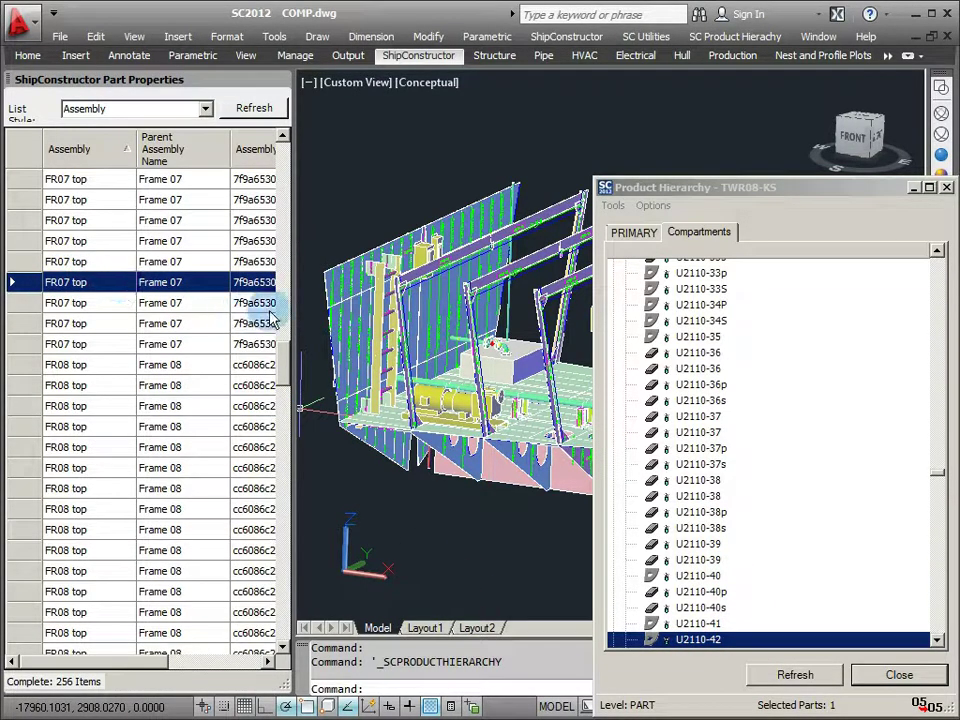
Select the plating of the ladder-side bulkhead in the model and locate part U2110-18 in the Compartments hierarchy
click(349, 293)
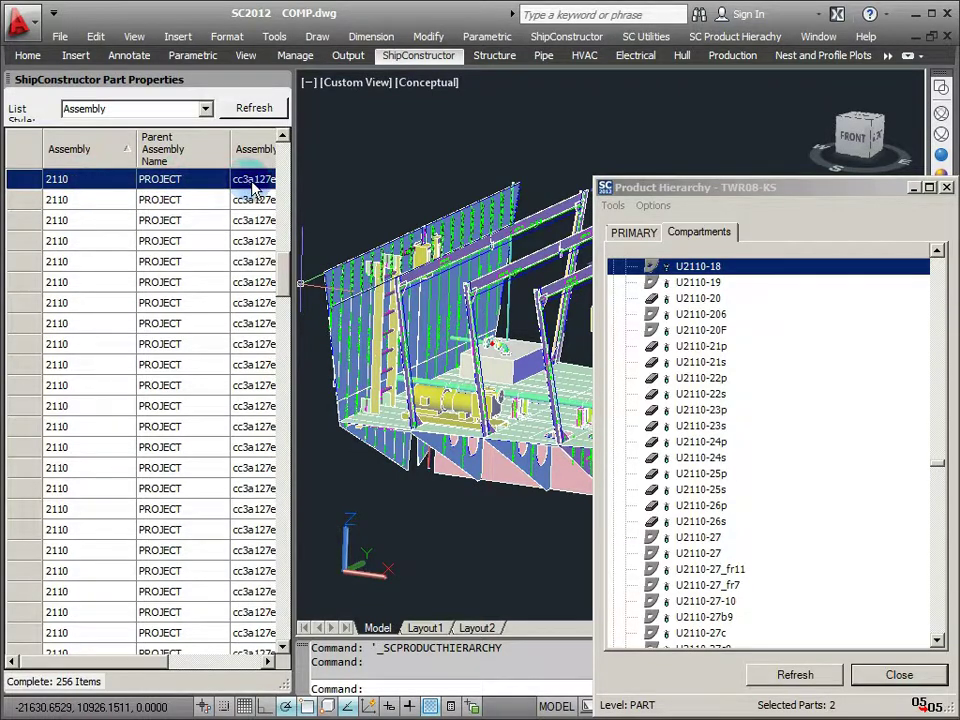
click(663, 265)
click(725, 265)
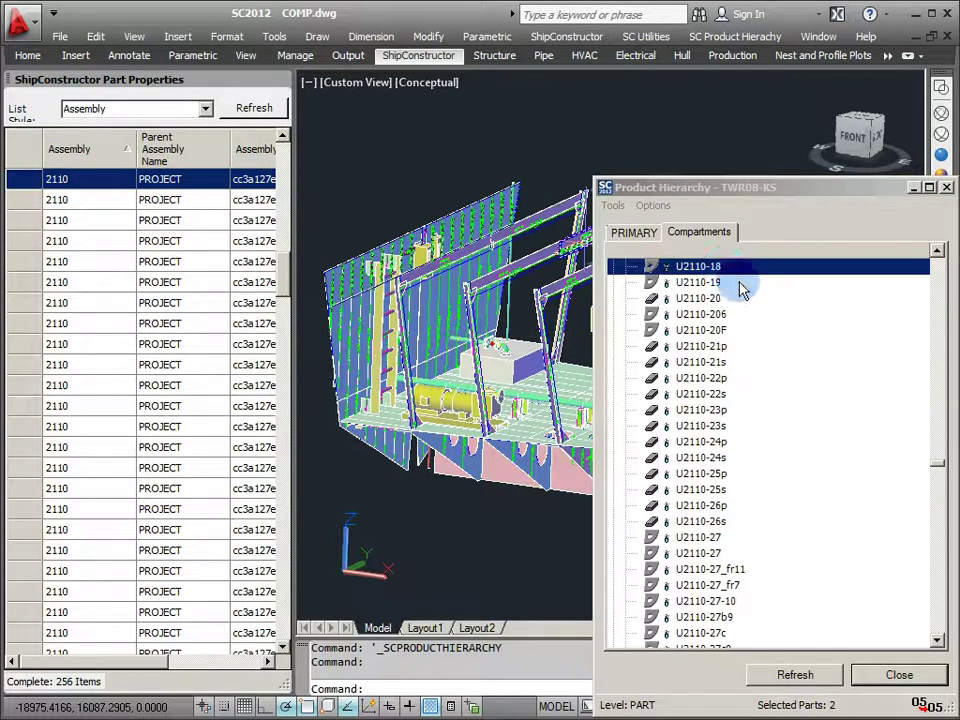
Switch the part properties list to the Part View BOM style and sort it by spool name with the fuel oil spools first
click(206, 111)
click(206, 110)
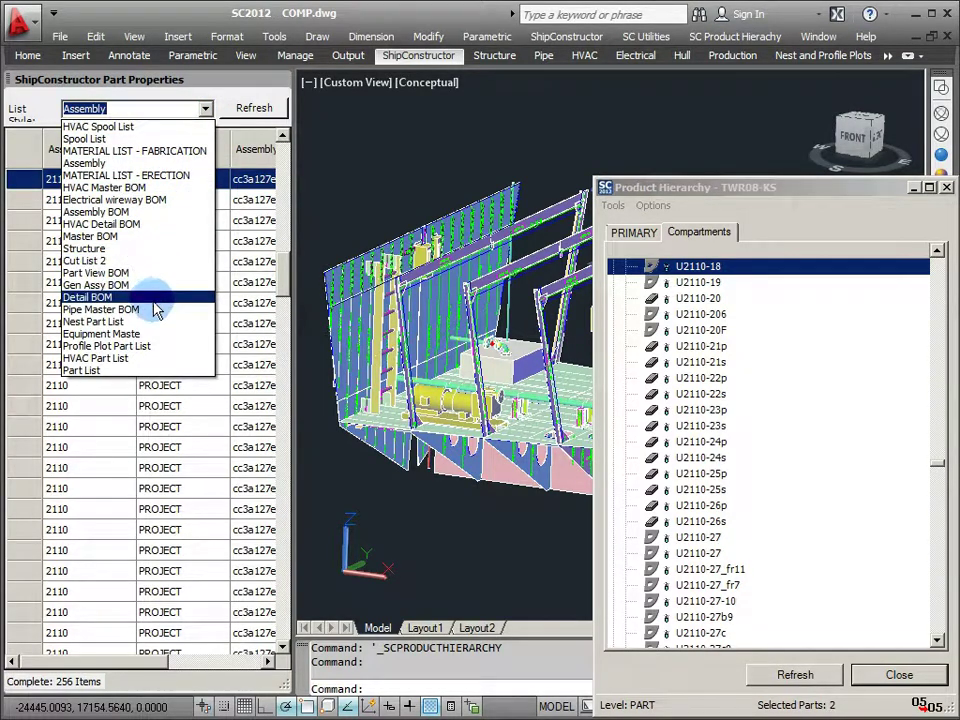
click(129, 272)
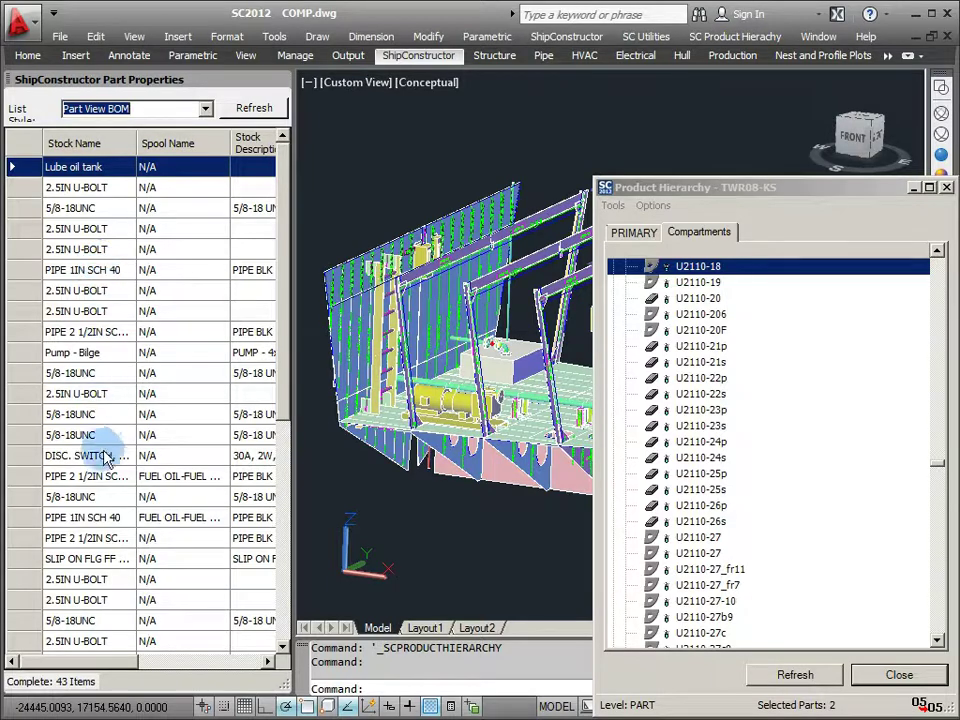
click(190, 150)
click(170, 145)
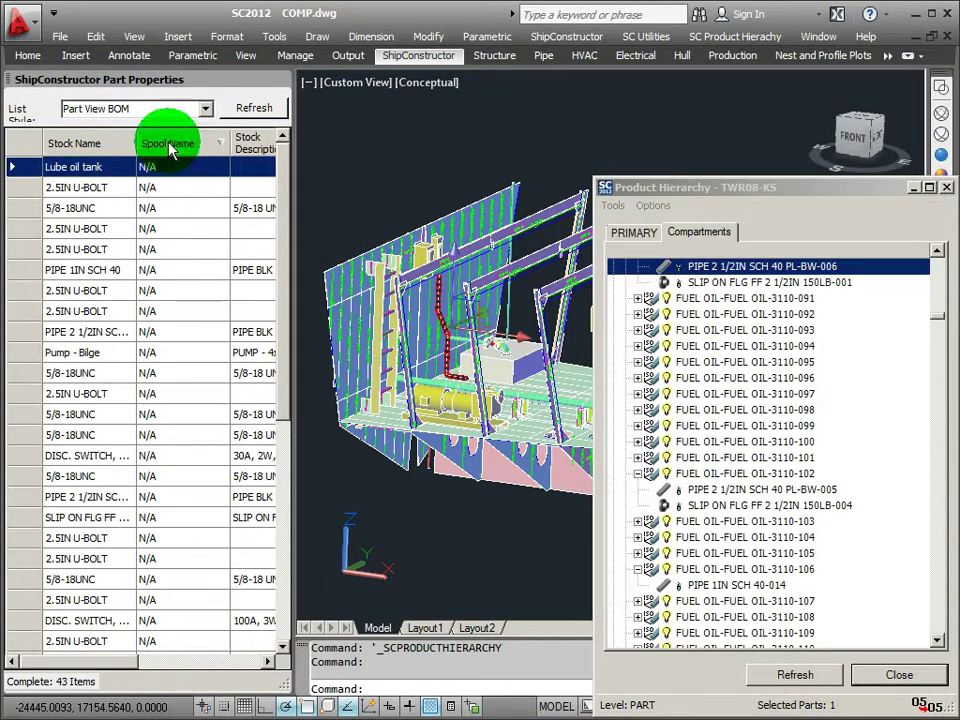
click(170, 145)
Erase the three pipes belonging to fuel oil spools from the drawing and refresh the part properties list
shift+click(88, 210)
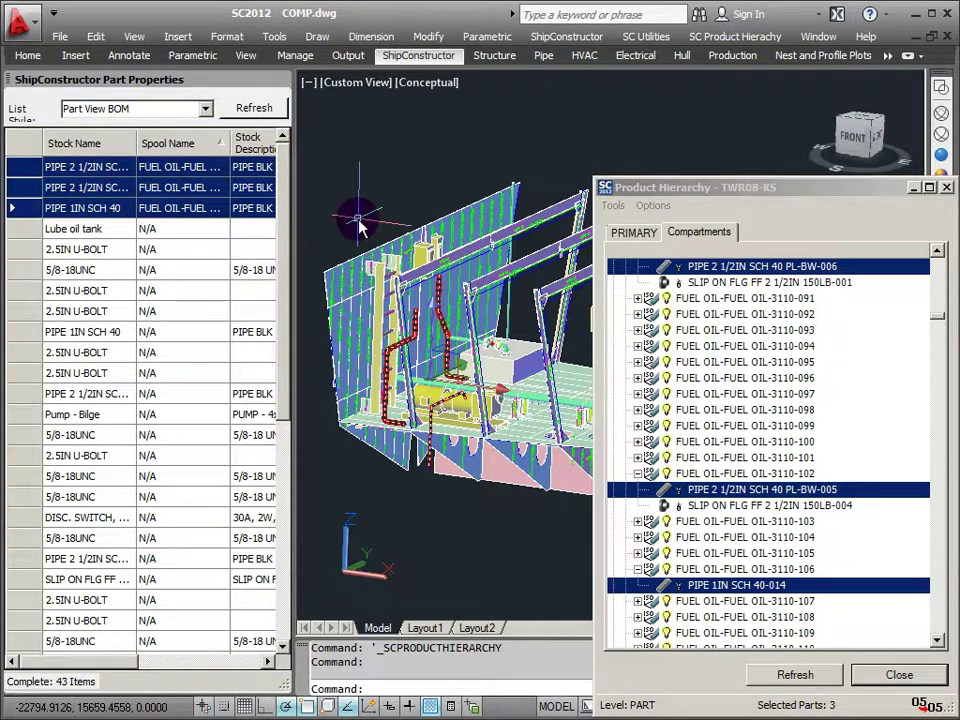
key(Delete)
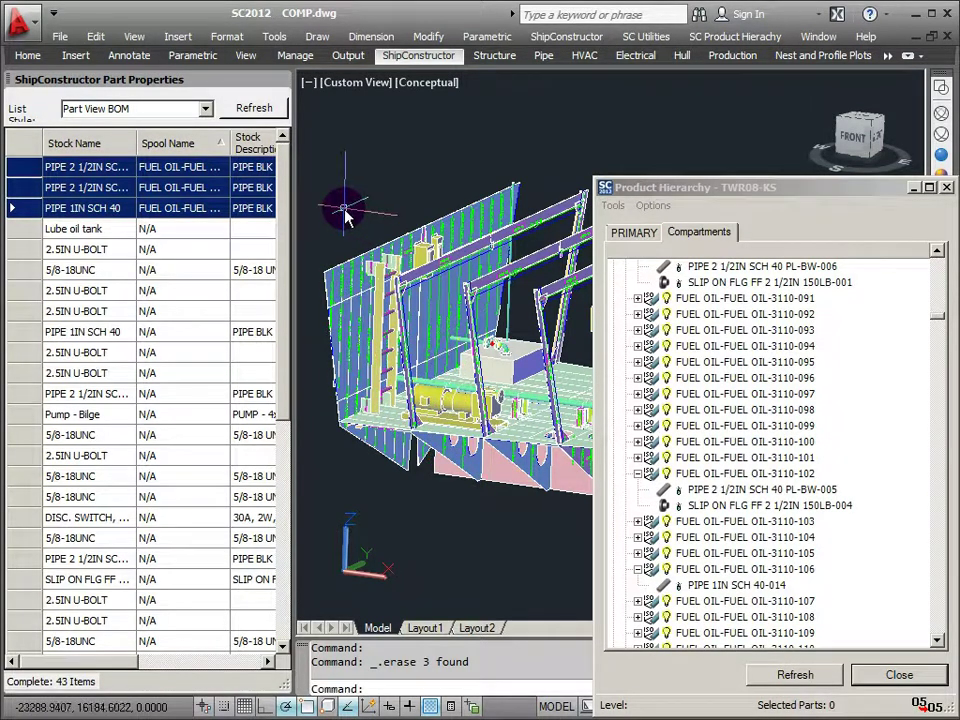
click(248, 110)
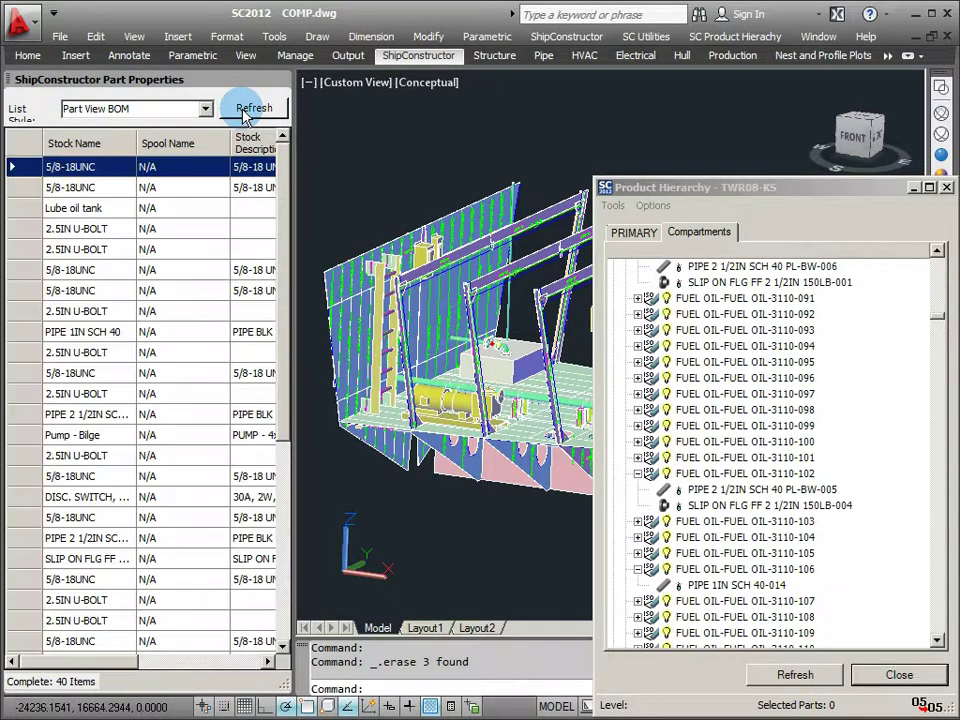
Select the full range of parts in the Part View BOM list and assign them to the Machinery assembly in the Compartments hierarchy
drag(284, 162, 284, 395)
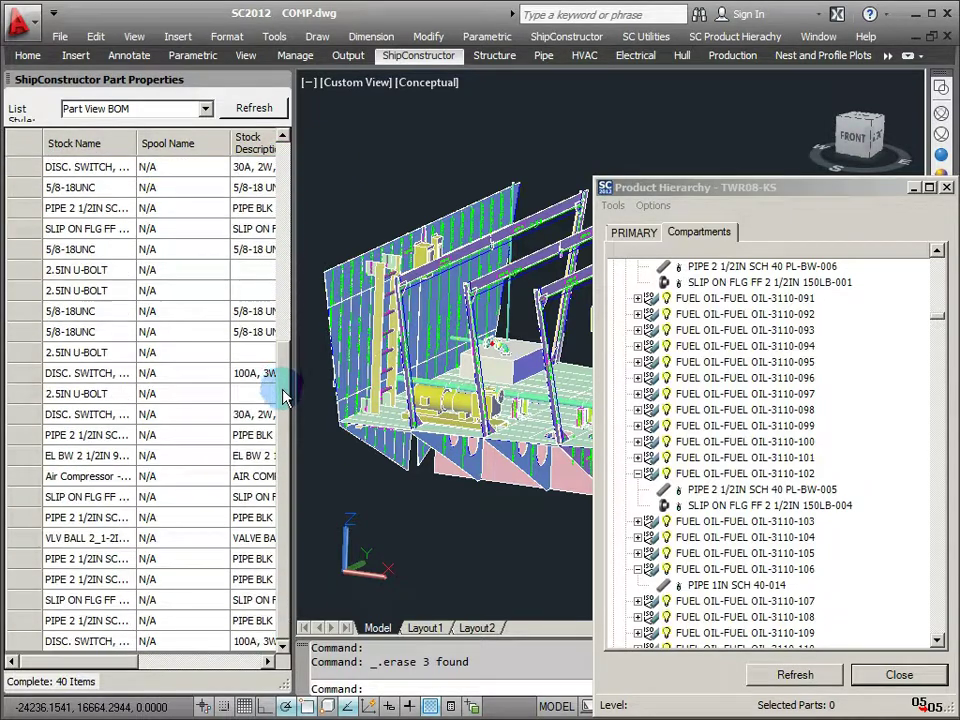
click(98, 640)
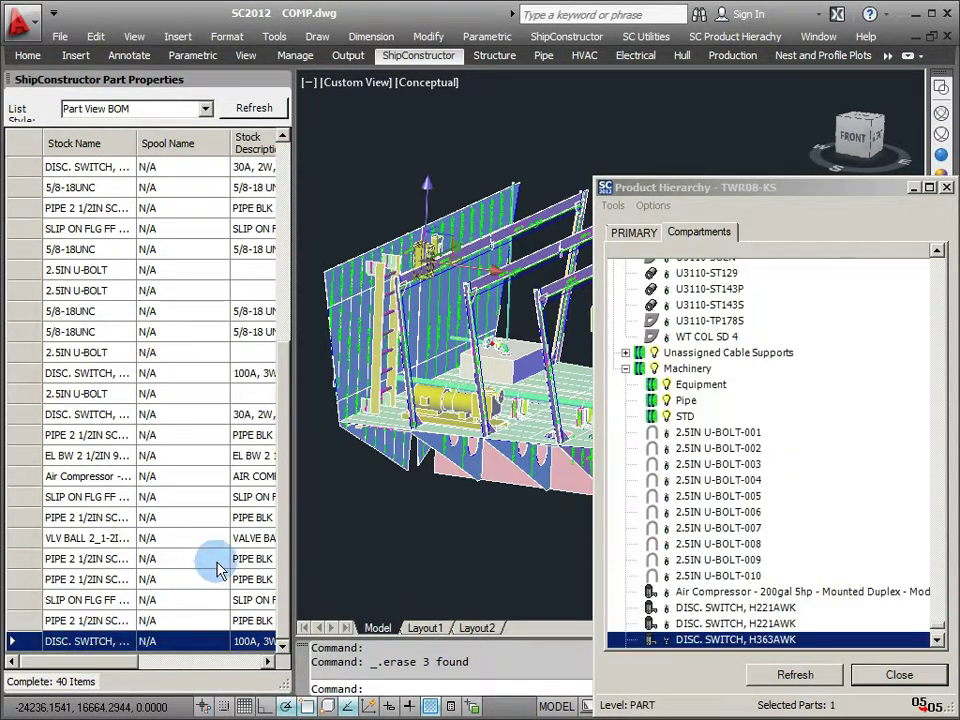
drag(286, 536, 281, 336)
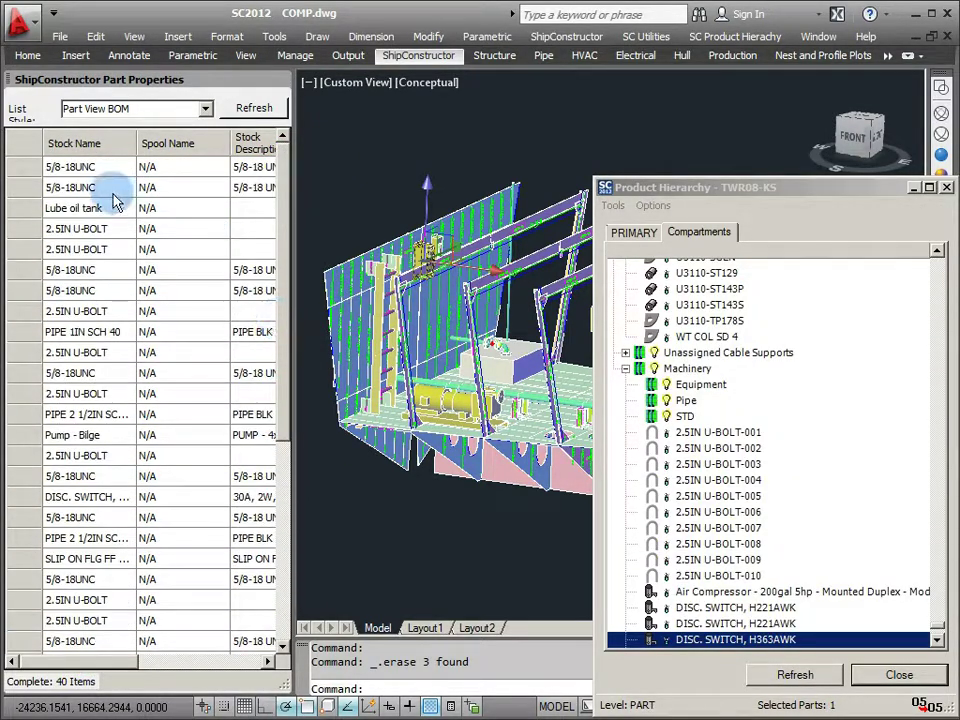
shift+click(75, 167)
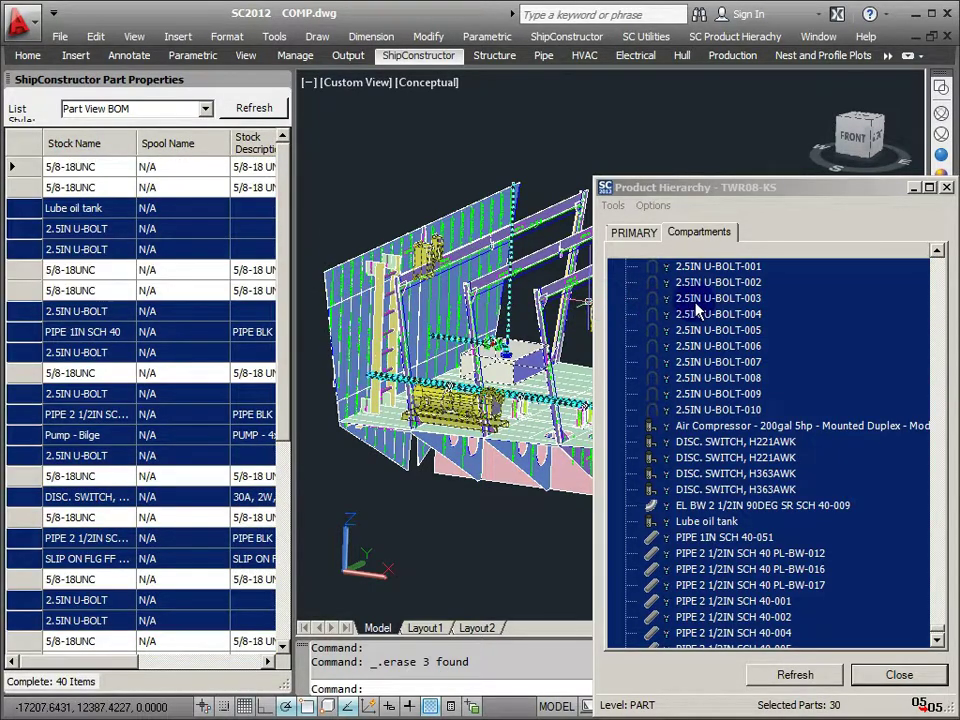
right_click(697, 312)
click(815, 402)
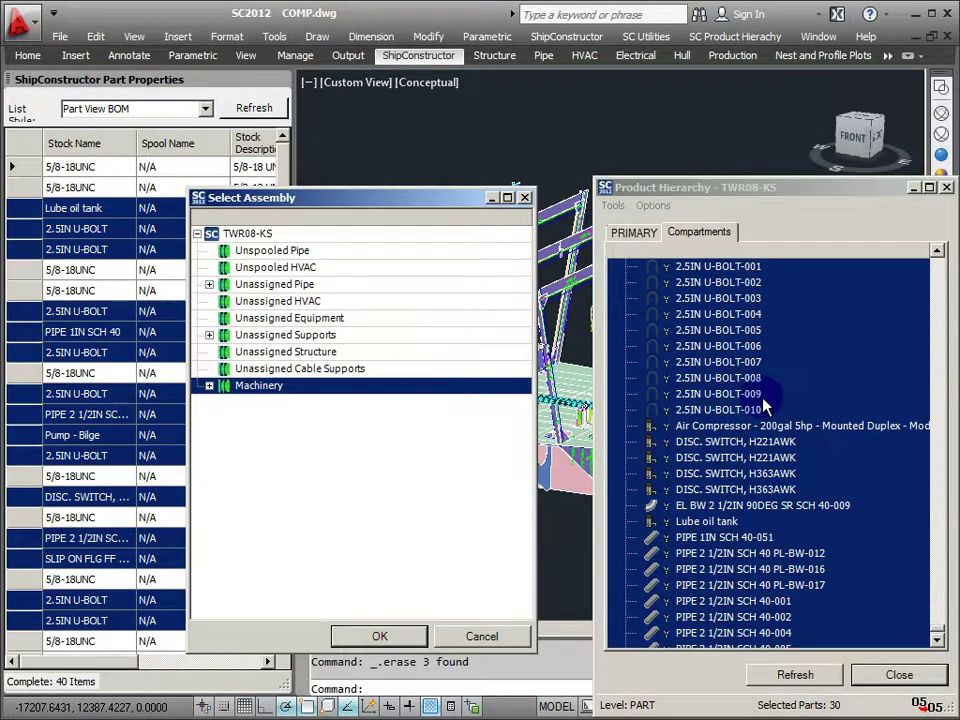
click(209, 385)
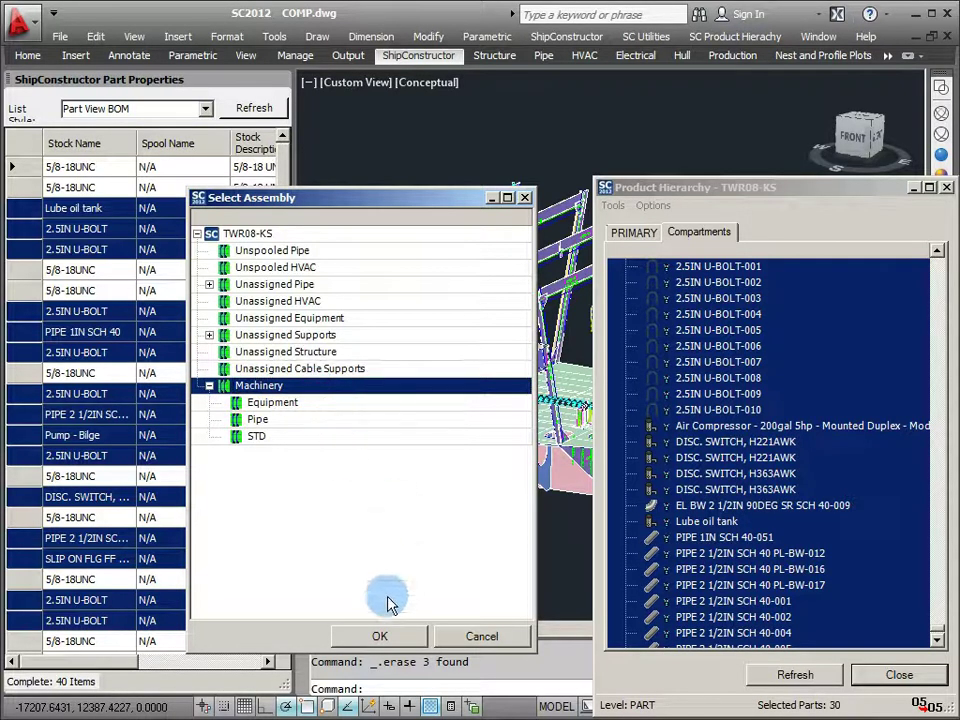
click(380, 637)
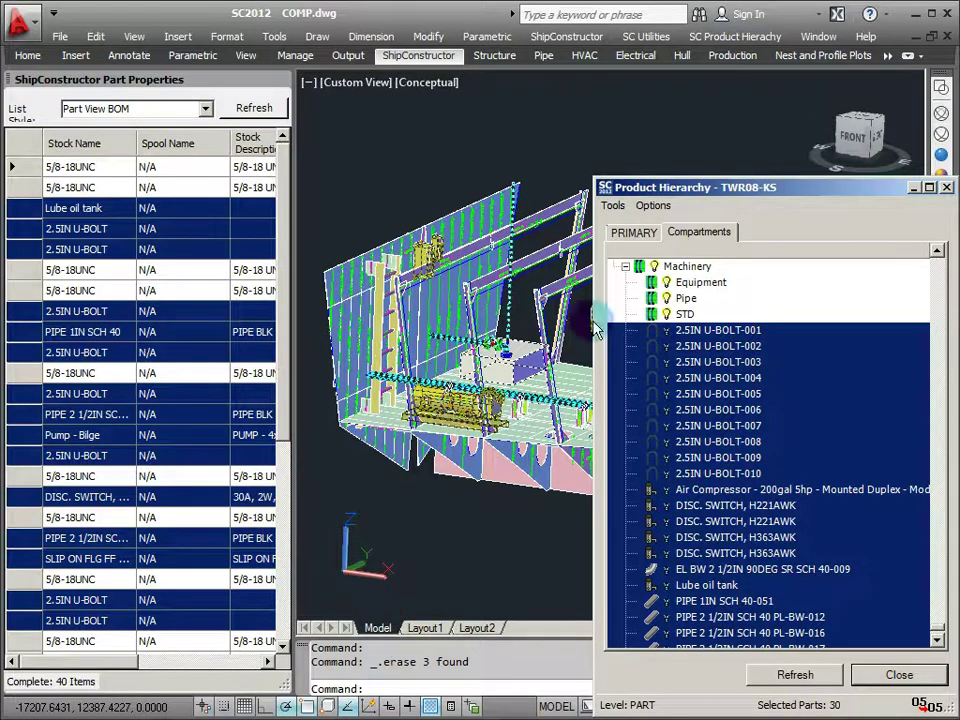
Minimize the Product Hierarchy and orbit the model to examine the selected equipment and piping from several sides
click(915, 189)
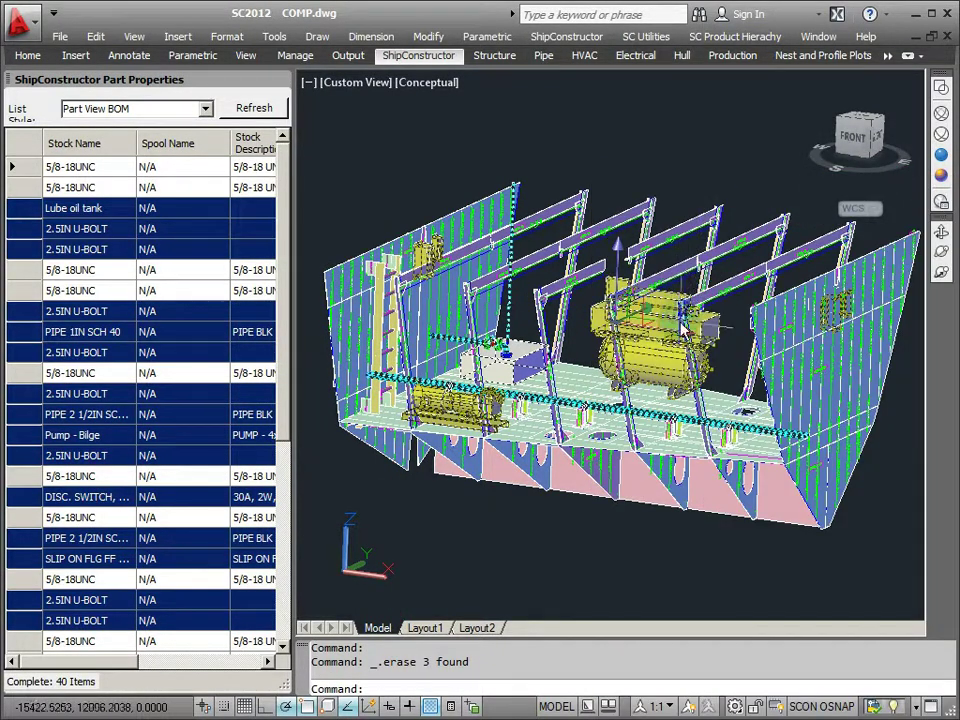
middle_drag(724, 360, 737, 324)
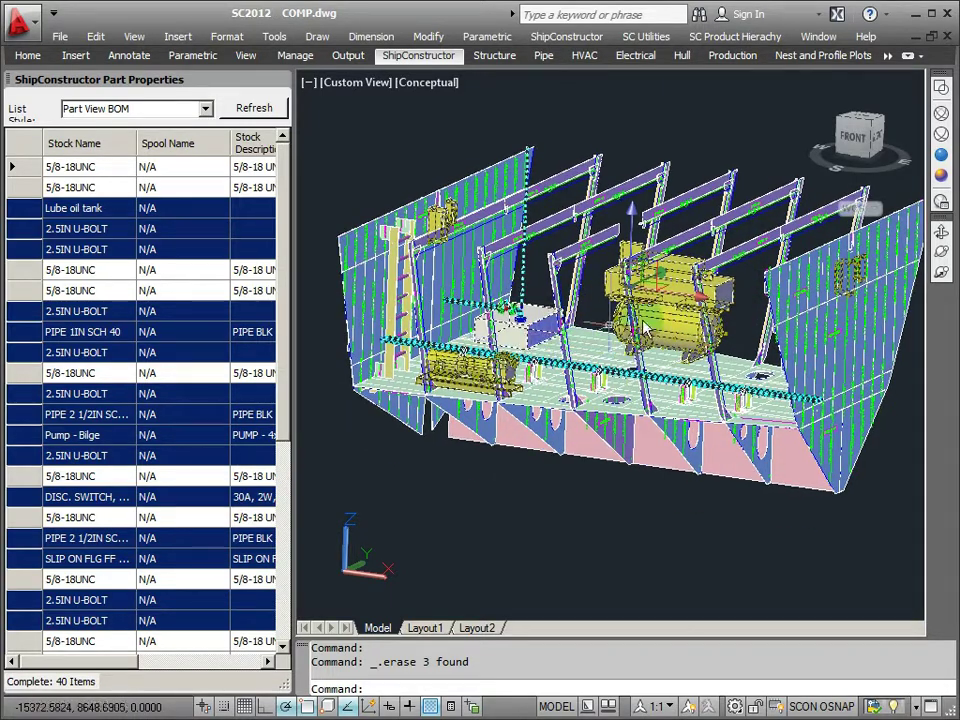
click(943, 257)
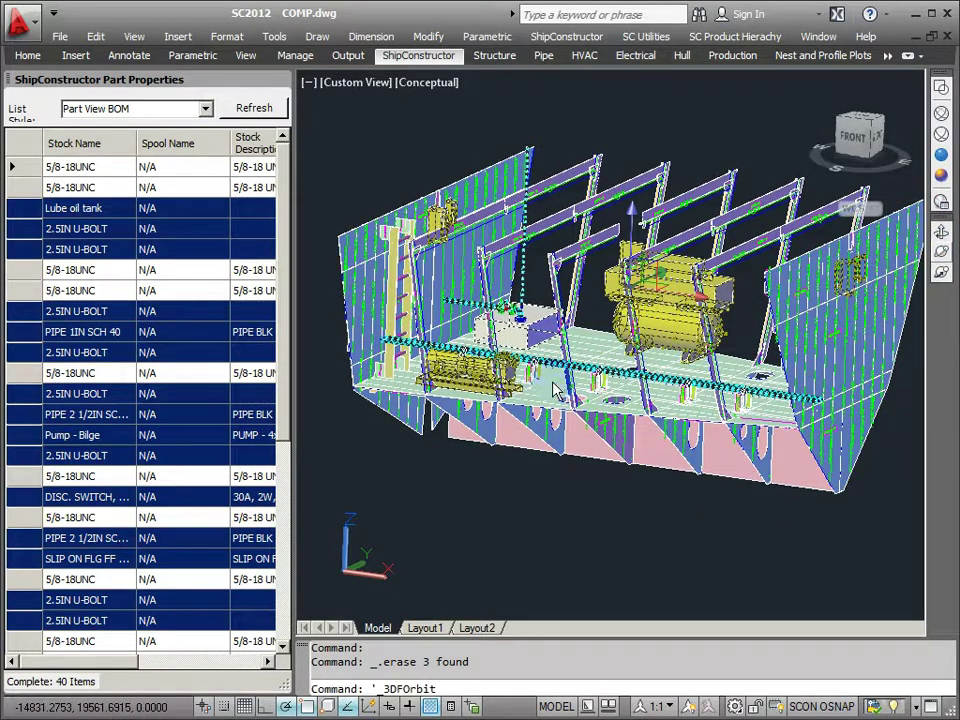
drag(502, 415, 634, 344)
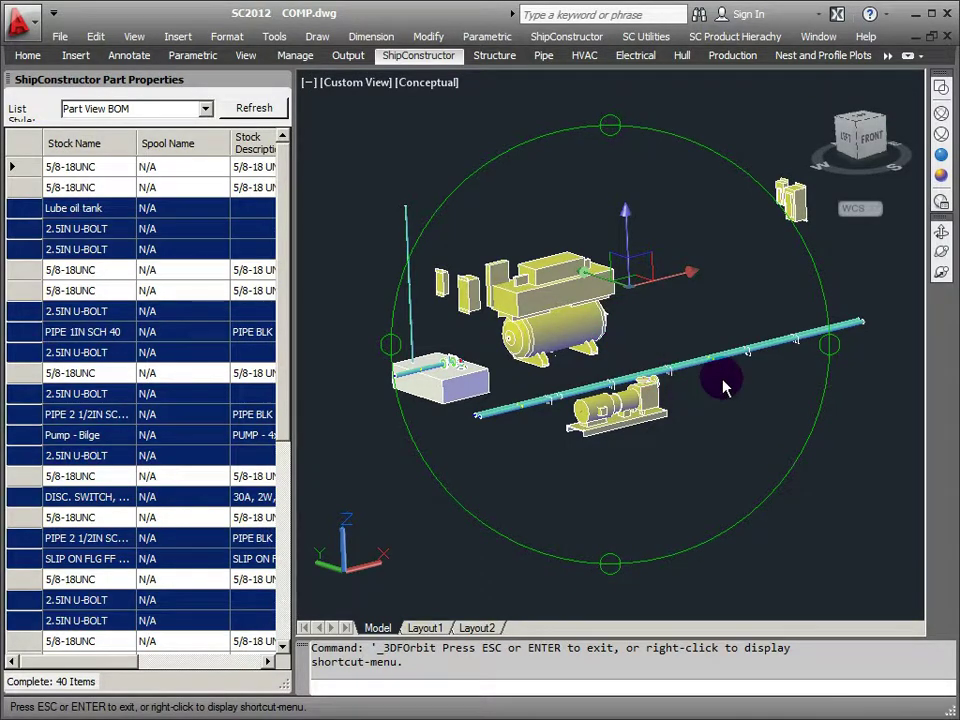
drag(725, 388, 690, 365)
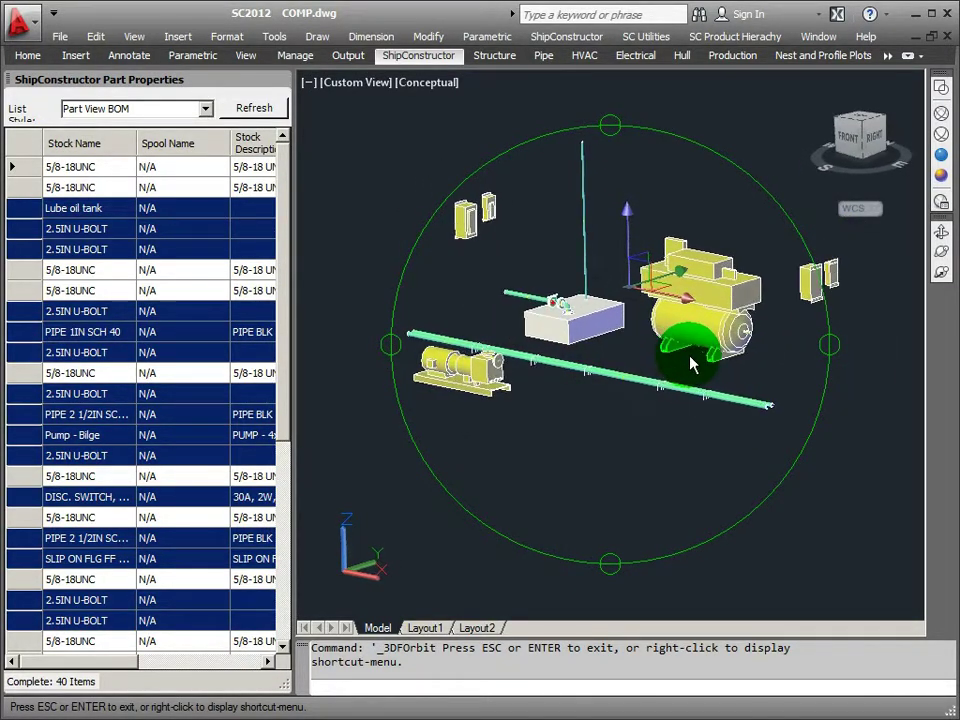
right_click(611, 253)
click(618, 252)
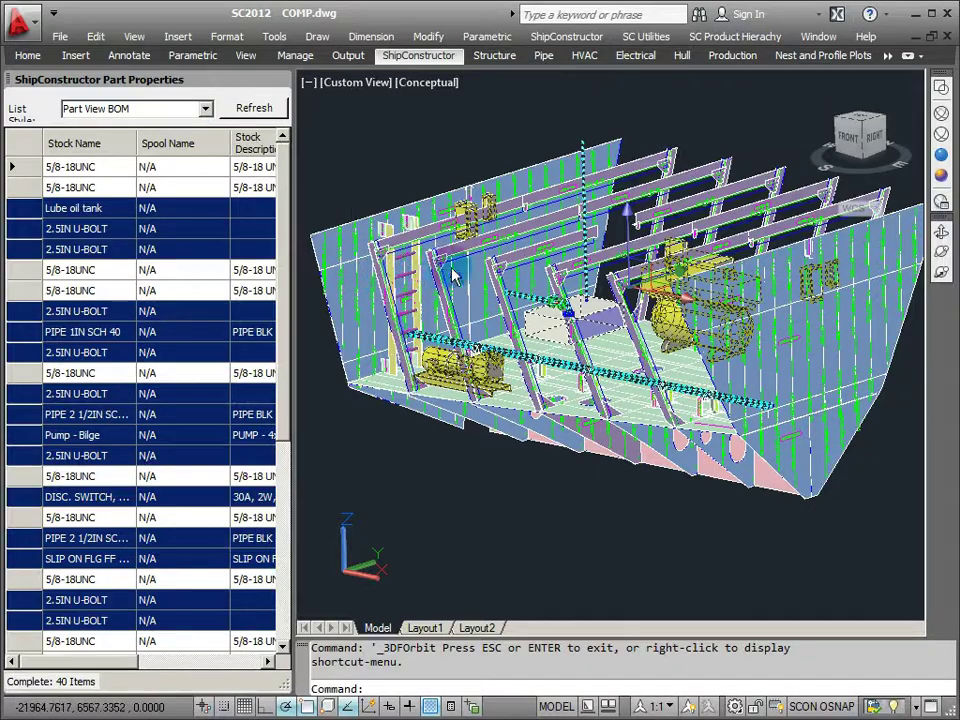
Switch the list to the Assembly style, sort it by assembly name and select all 10FT Vertical ladder parts
scroll(450, 272, up, 5)
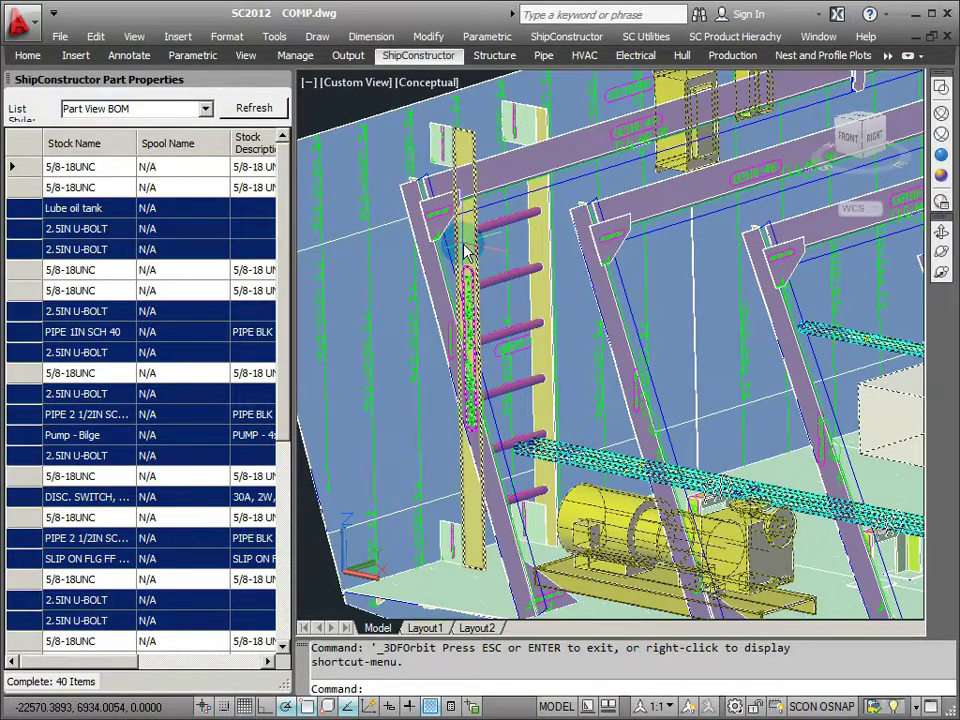
click(204, 108)
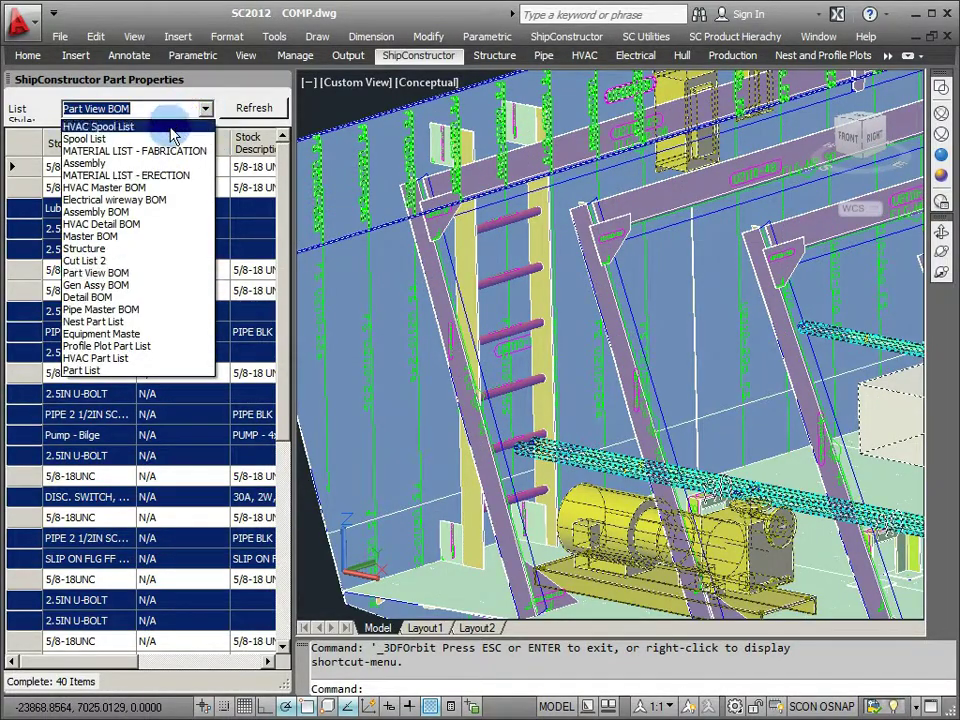
click(160, 164)
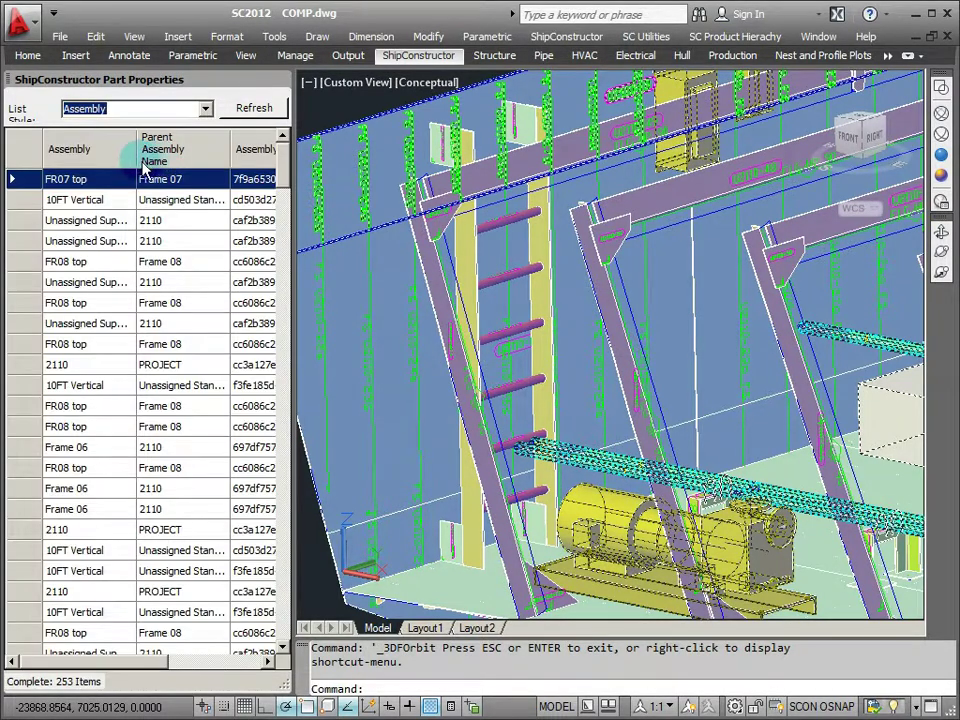
click(104, 148)
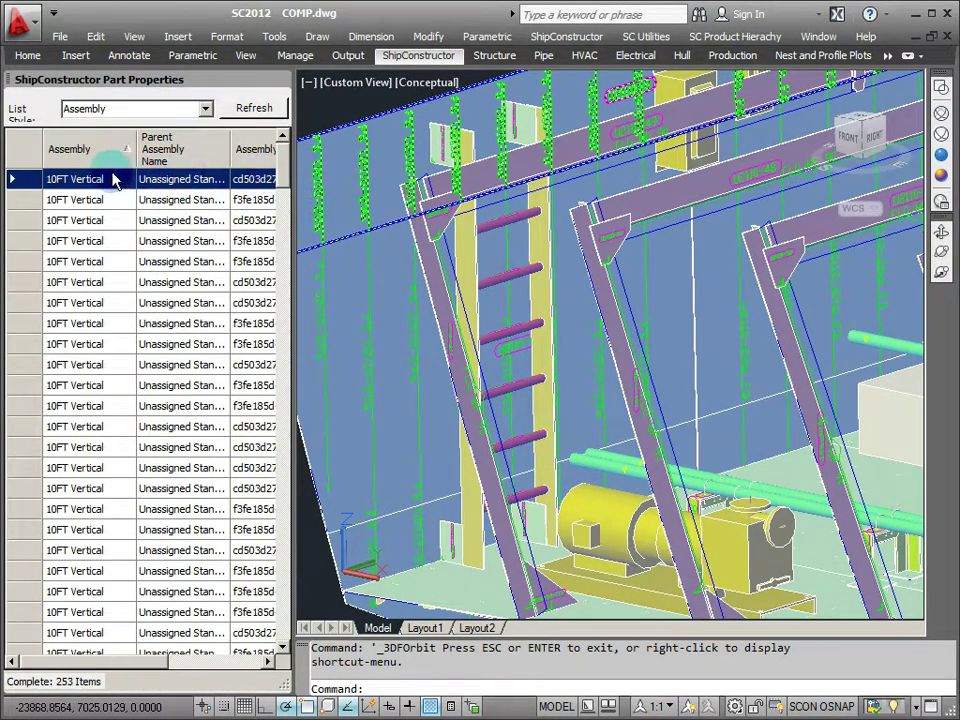
shift+click(93, 509)
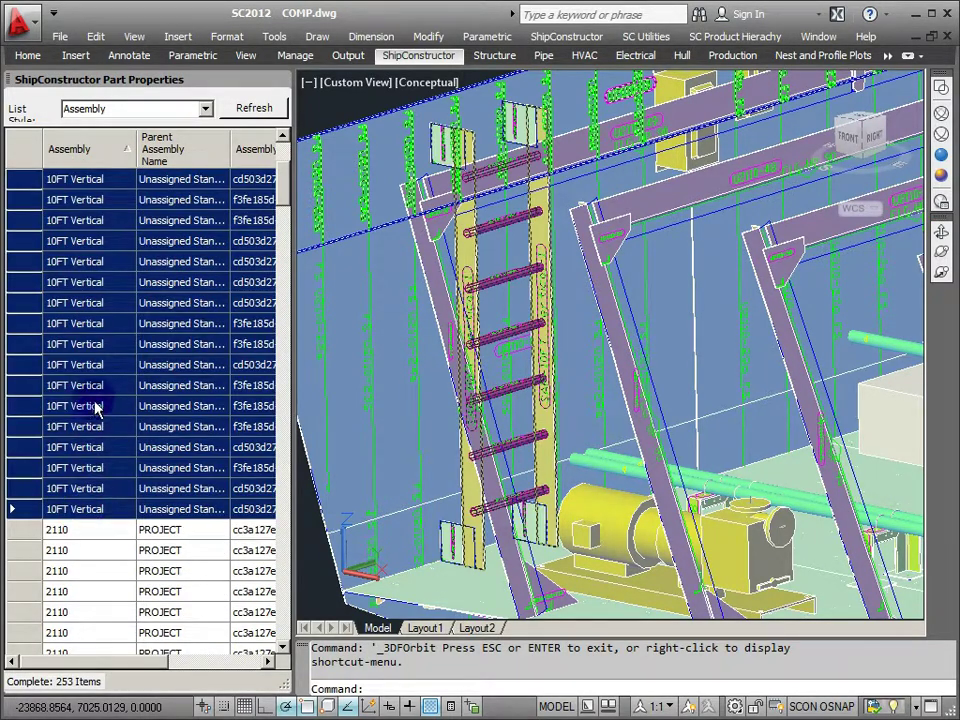
Orbit the model to examine the two selected vertical ladders on the end bulkheads
scroll(378, 118, down, 5)
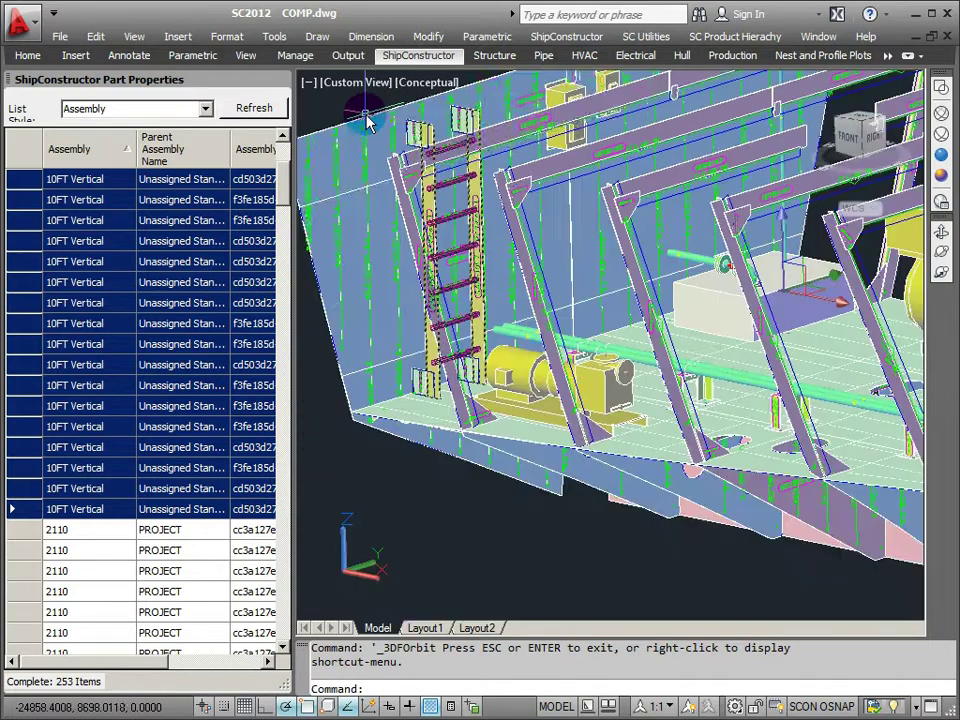
drag(378, 118, 856, 308)
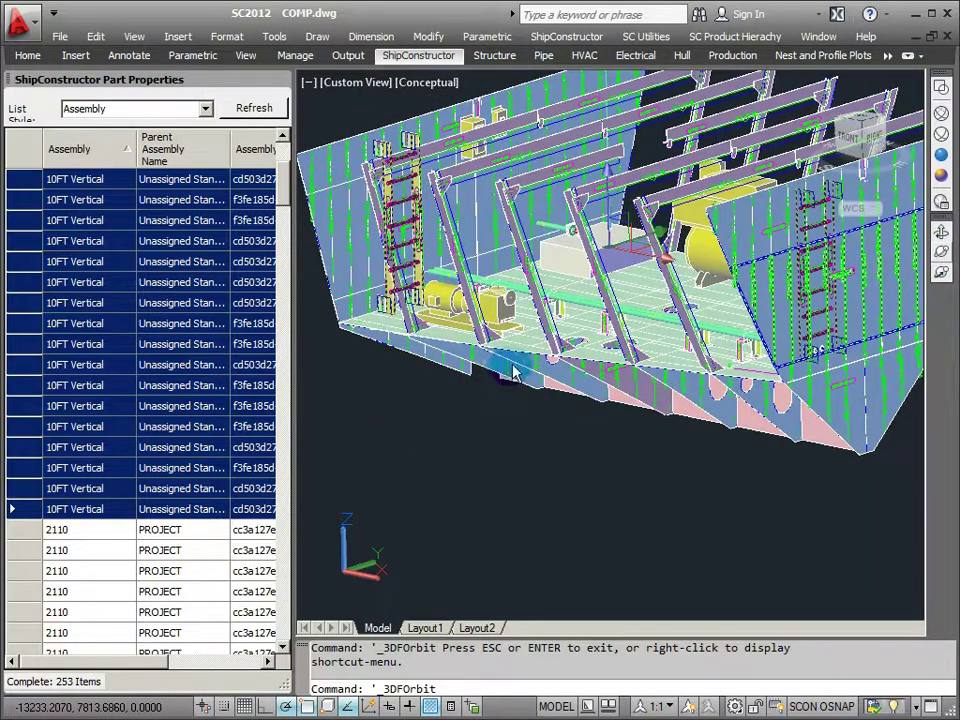
drag(512, 372, 792, 377)
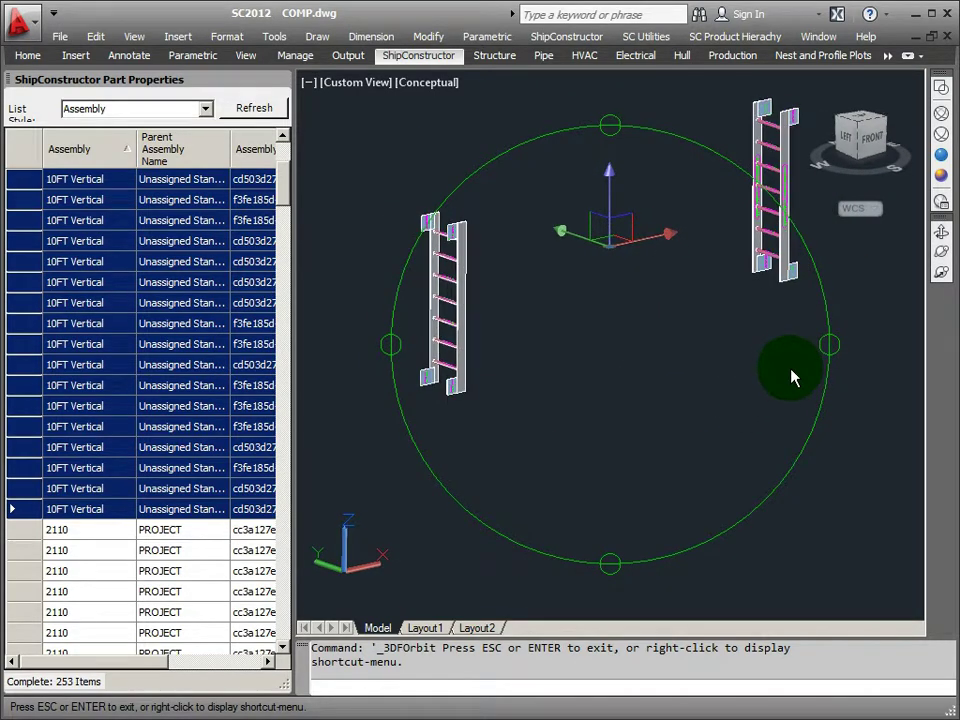
right_click(577, 313)
click(588, 316)
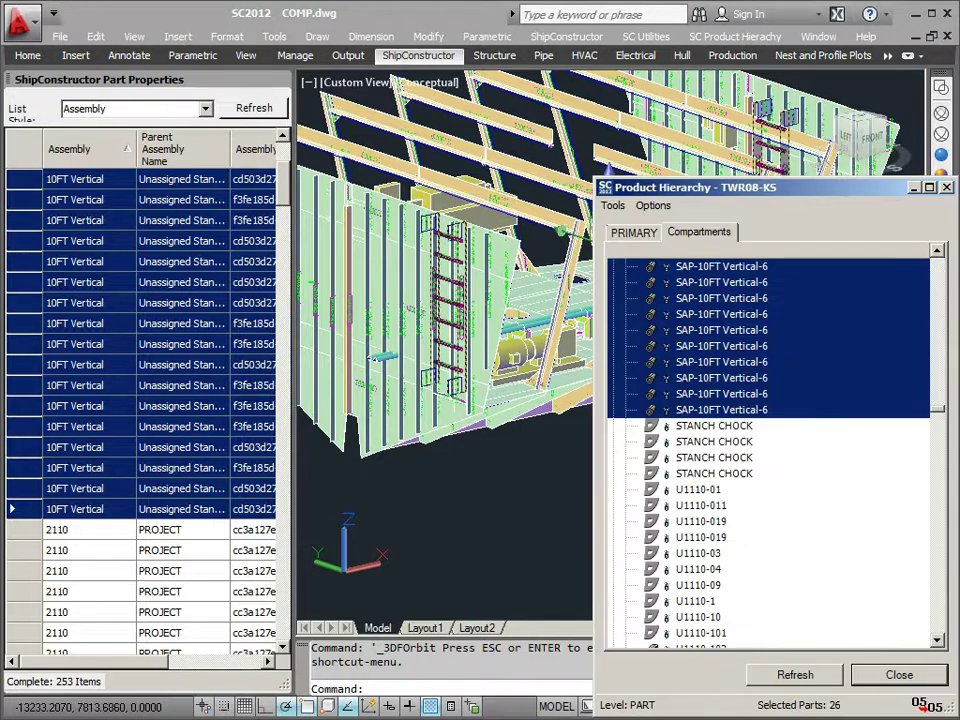
Assign the selected SAP-10FT Vertical ladder parts to the STD assembly under Machinery in the Compartments hierarchy
click(937, 251)
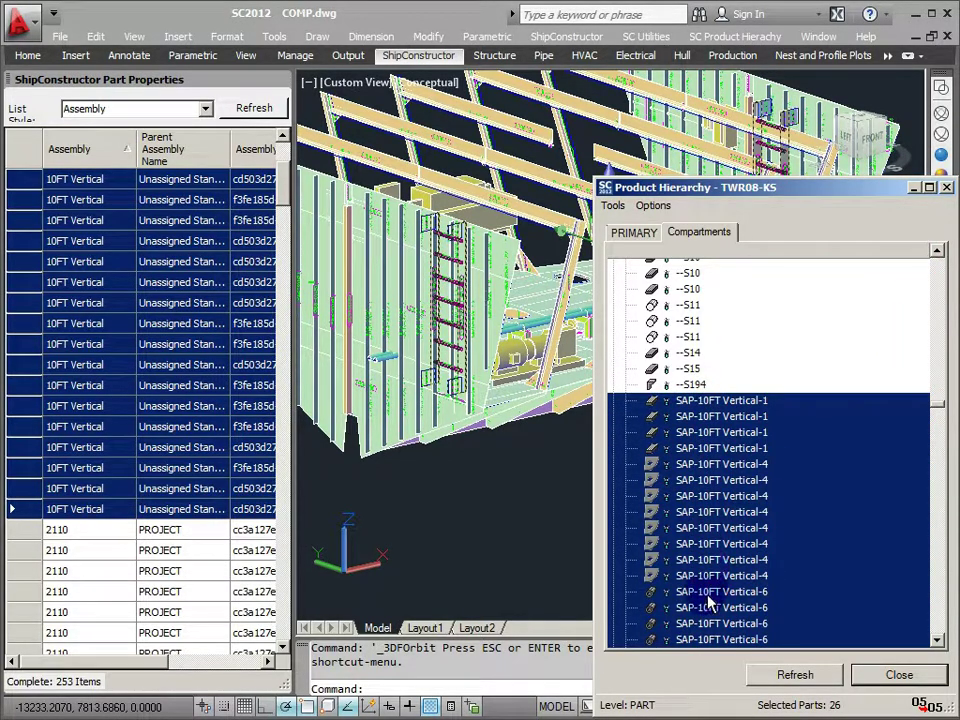
right_click(689, 444)
click(765, 537)
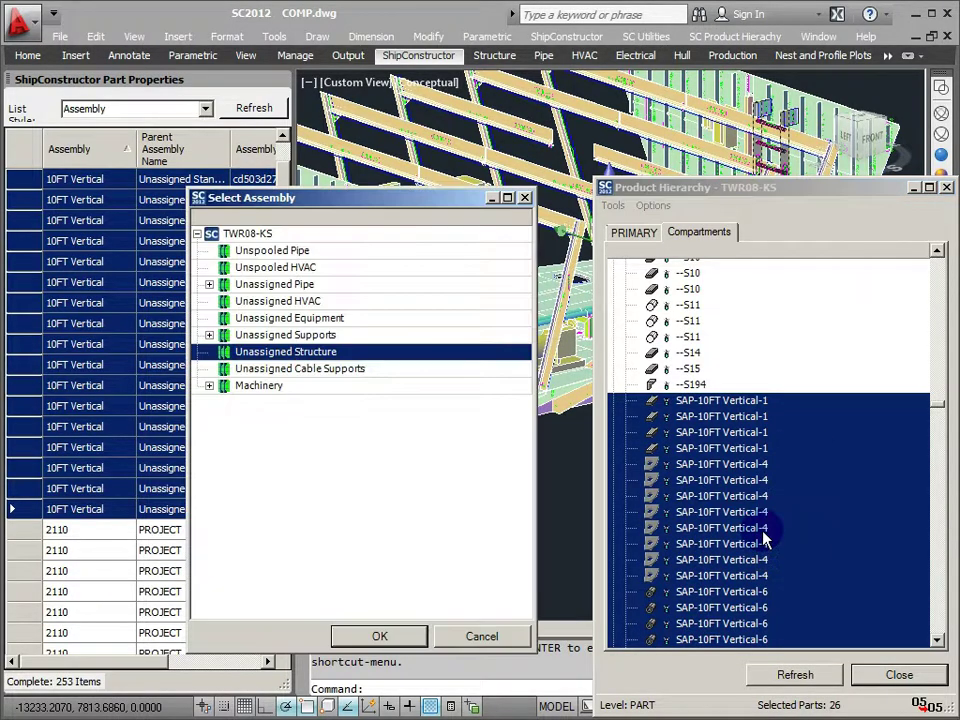
click(209, 385)
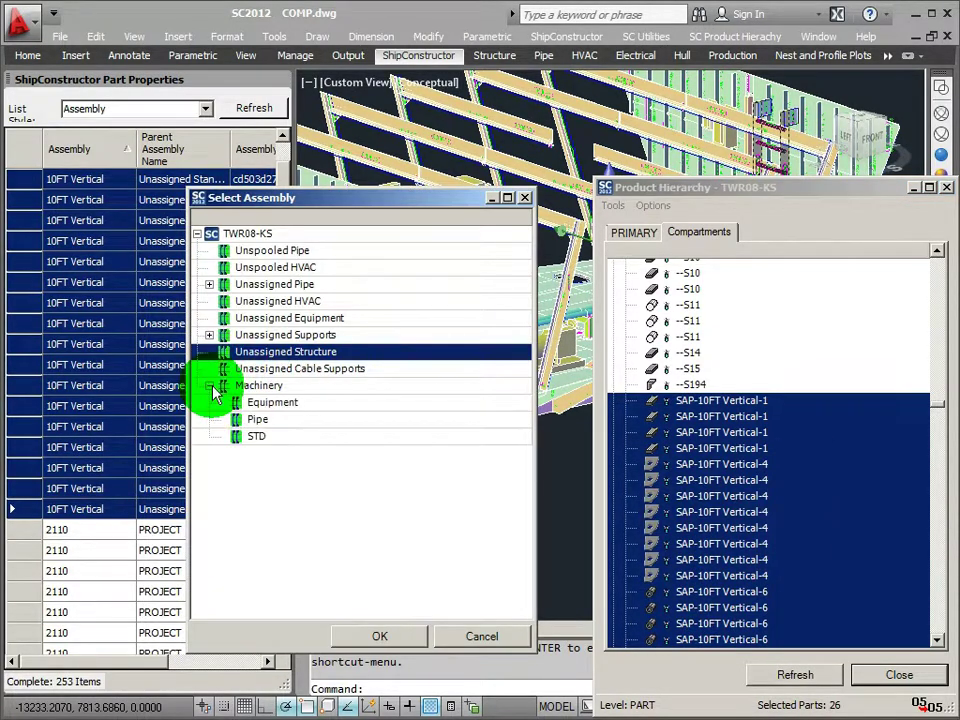
click(254, 437)
click(399, 633)
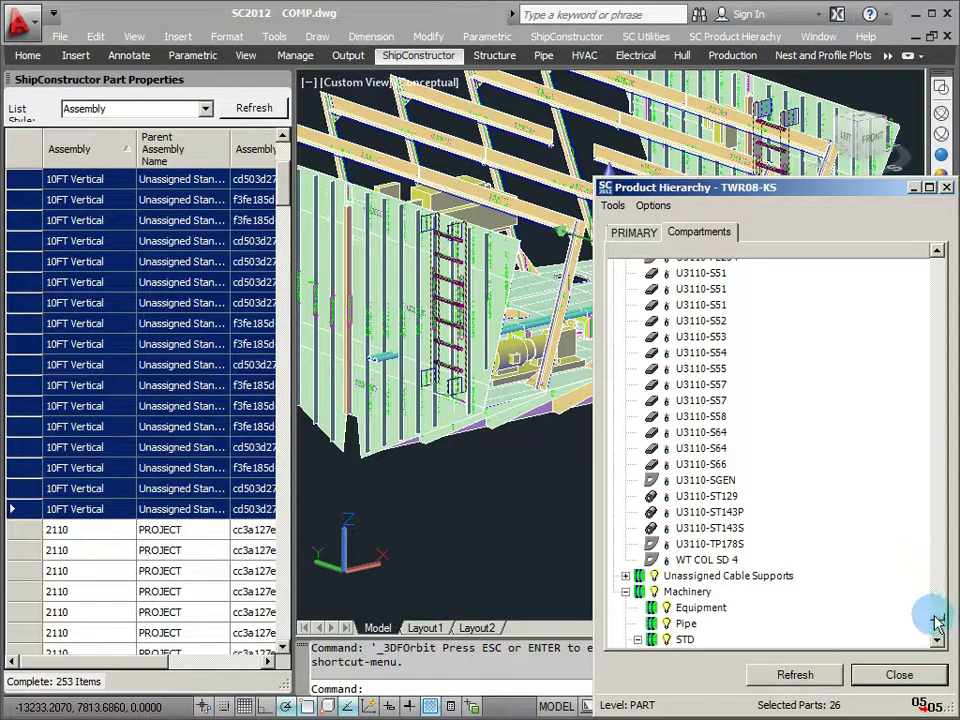
Check the ladder parts under STD in the Compartments hierarchy by selecting the first eight, from Vertical-1 through the fourth Vertical-4
drag(936, 621, 936, 625)
click(752, 390)
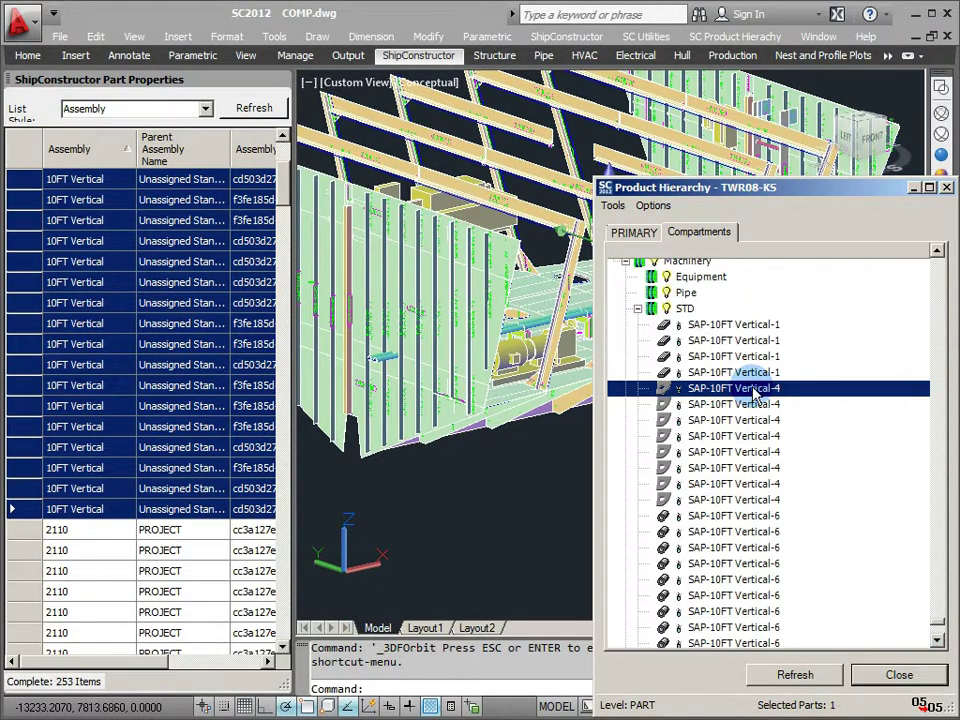
click(742, 372)
click(720, 340)
click(700, 324)
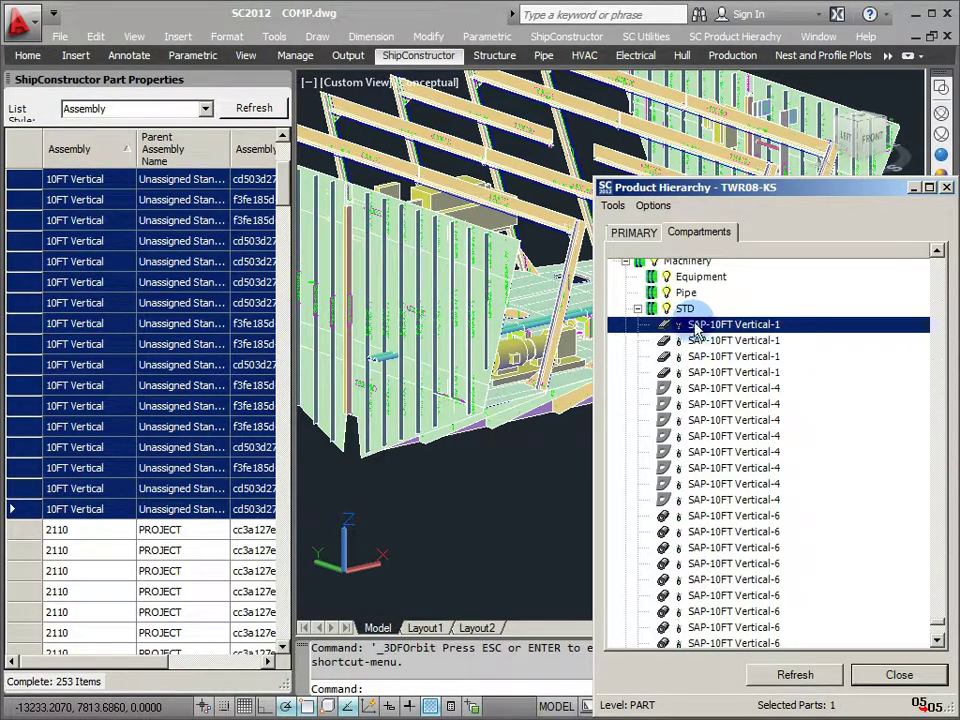
shift+click(735, 436)
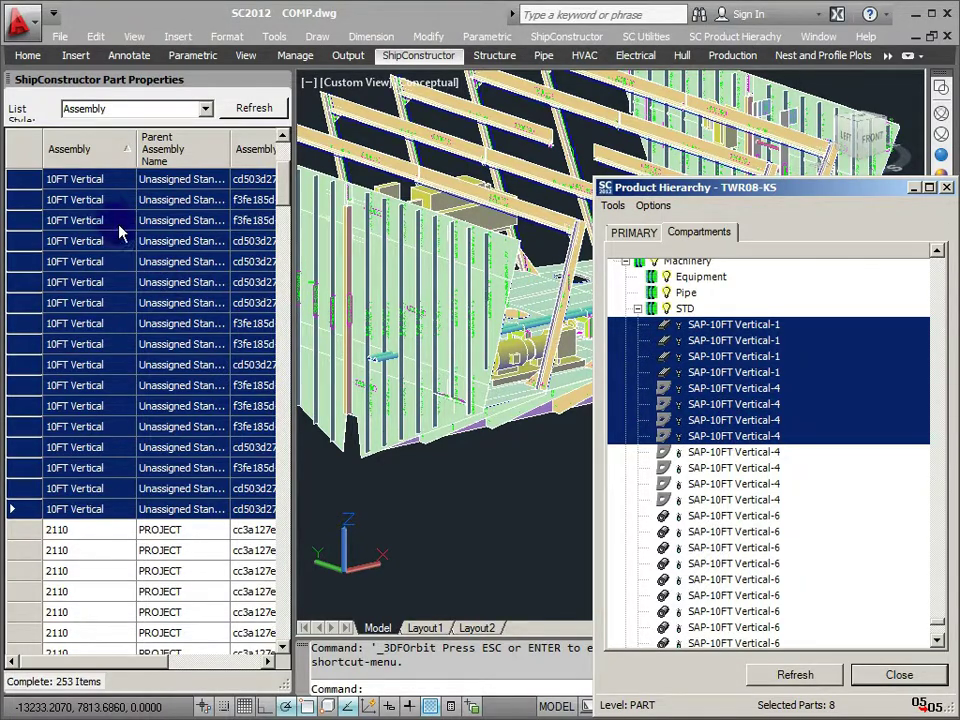
Examine the assemblies and loose parts under Machinery in the Compartments hierarchy, collapsing and expanding the STD assembly
drag(362, 272, 445, 358)
scroll(445, 358, up, 5)
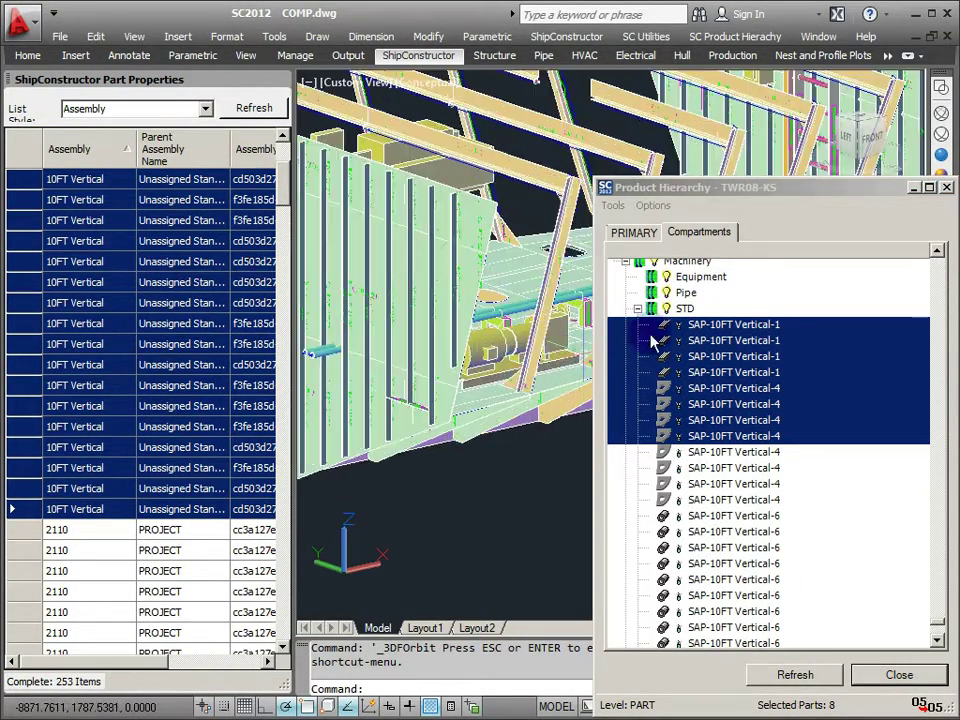
click(637, 308)
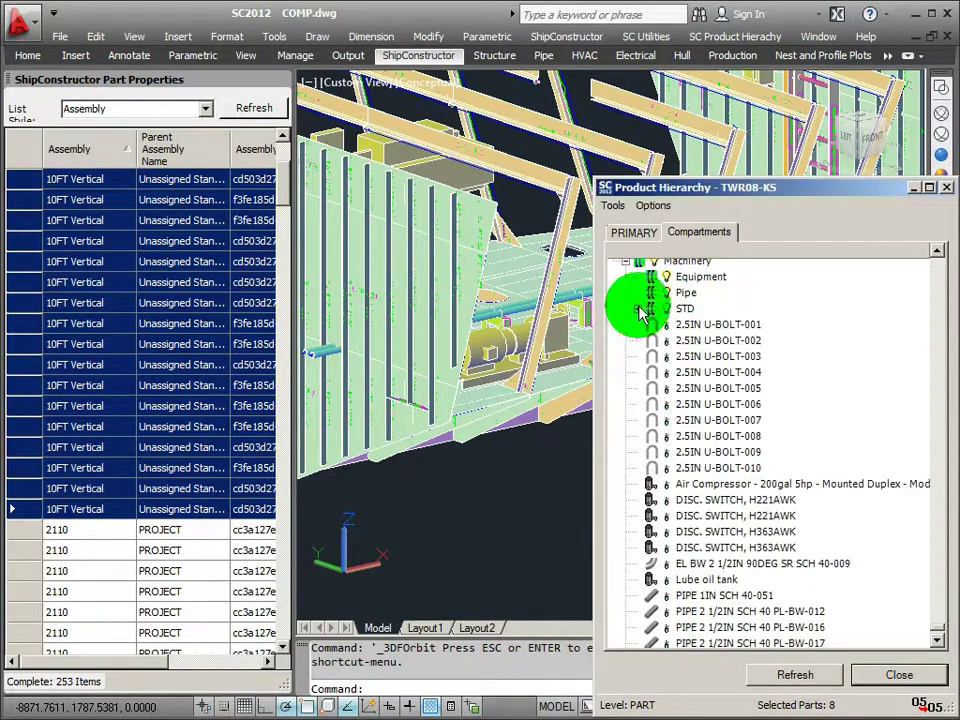
click(682, 326)
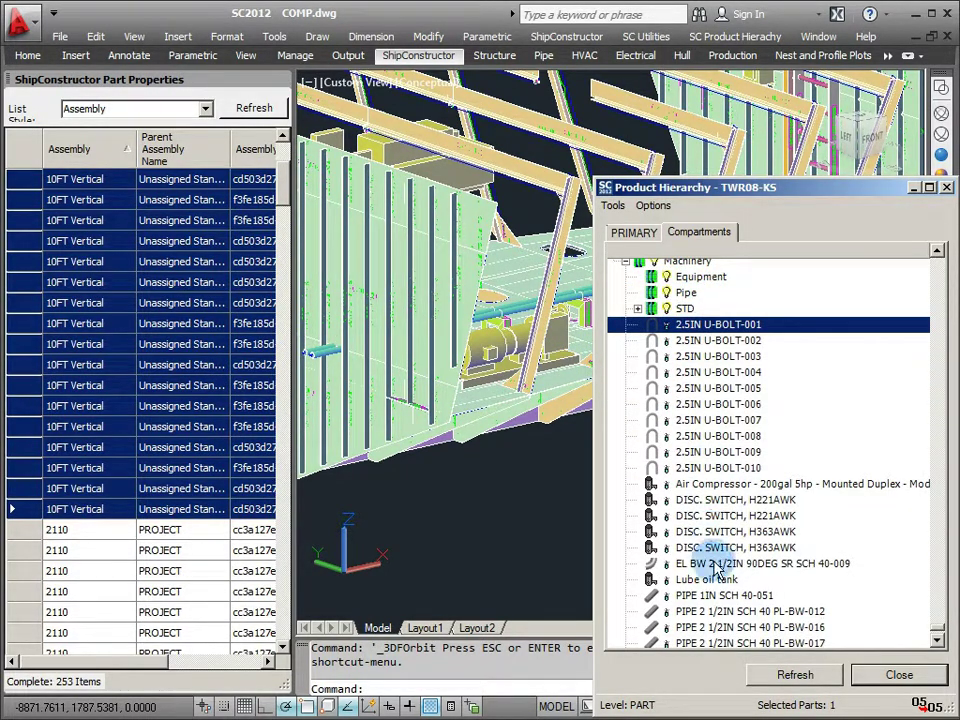
scroll(740, 600, down, 3)
scroll(650, 400, up, 5)
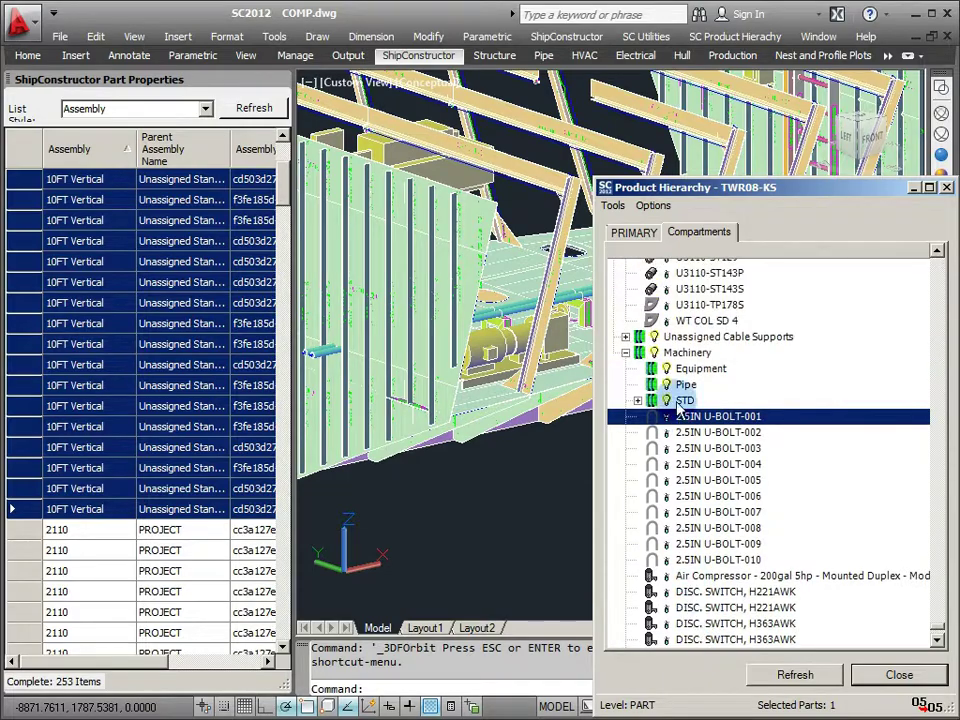
click(637, 400)
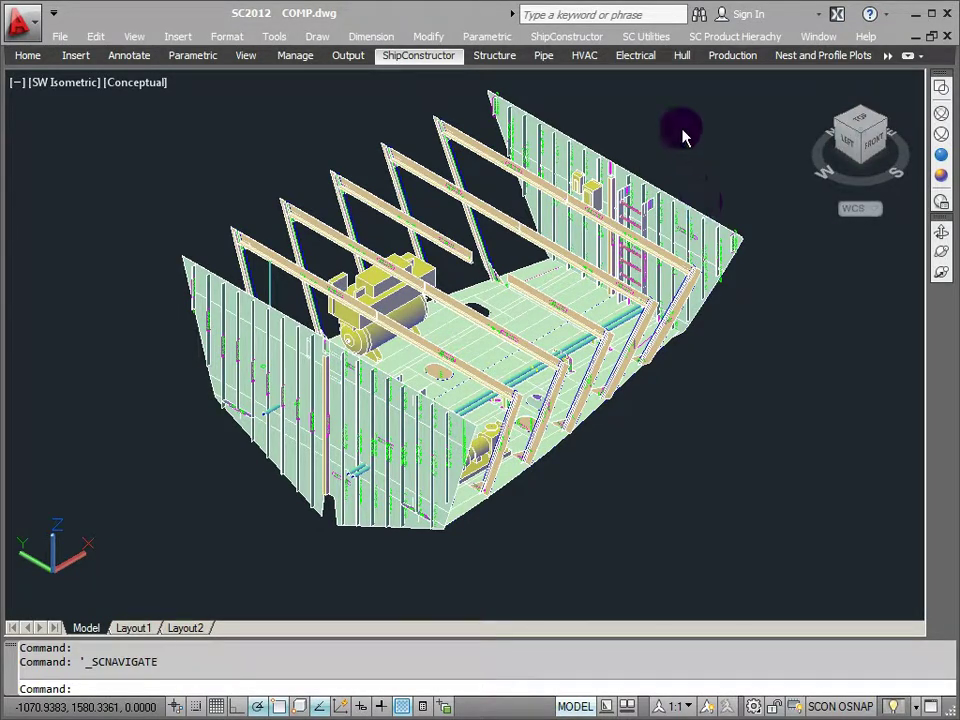
Start creating a new assembly drawing for unit 2110 from the Navigator, using the Assy B template
click(567, 36)
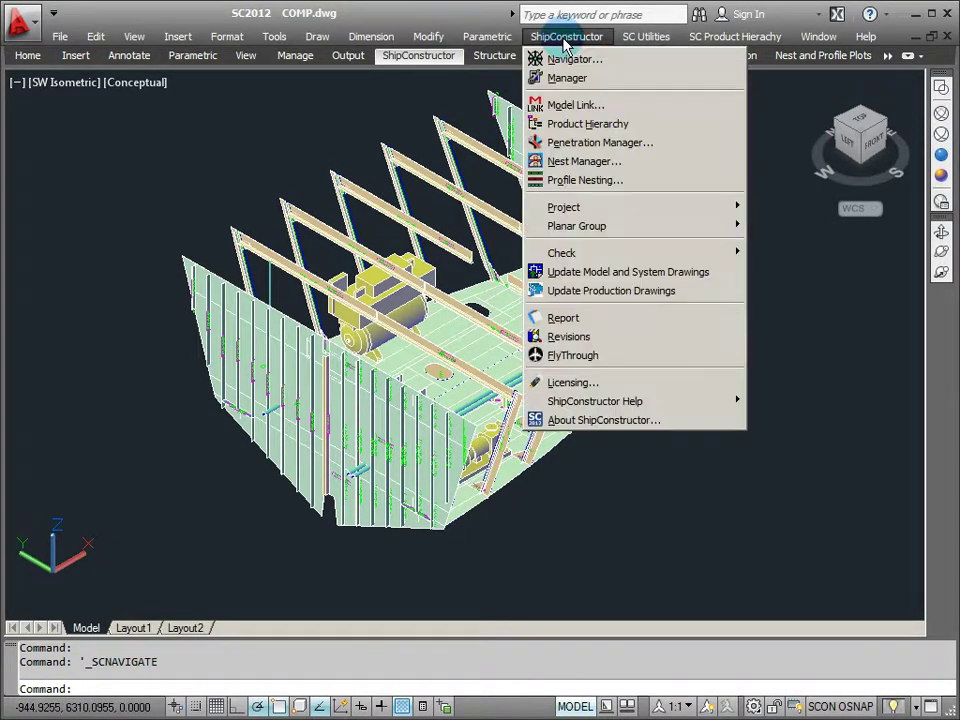
click(566, 62)
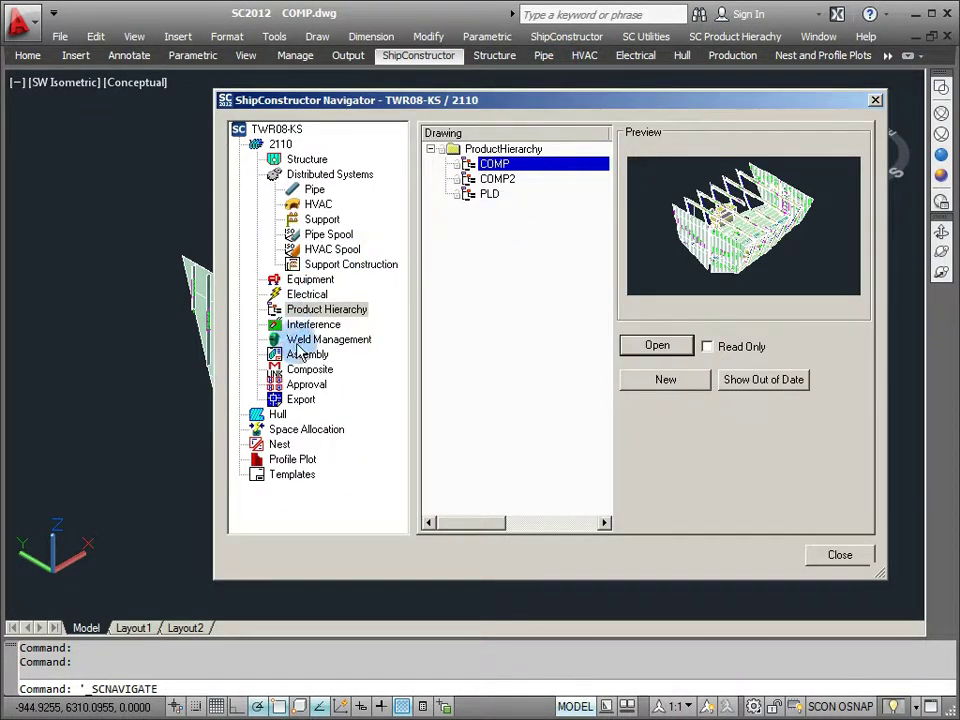
click(306, 355)
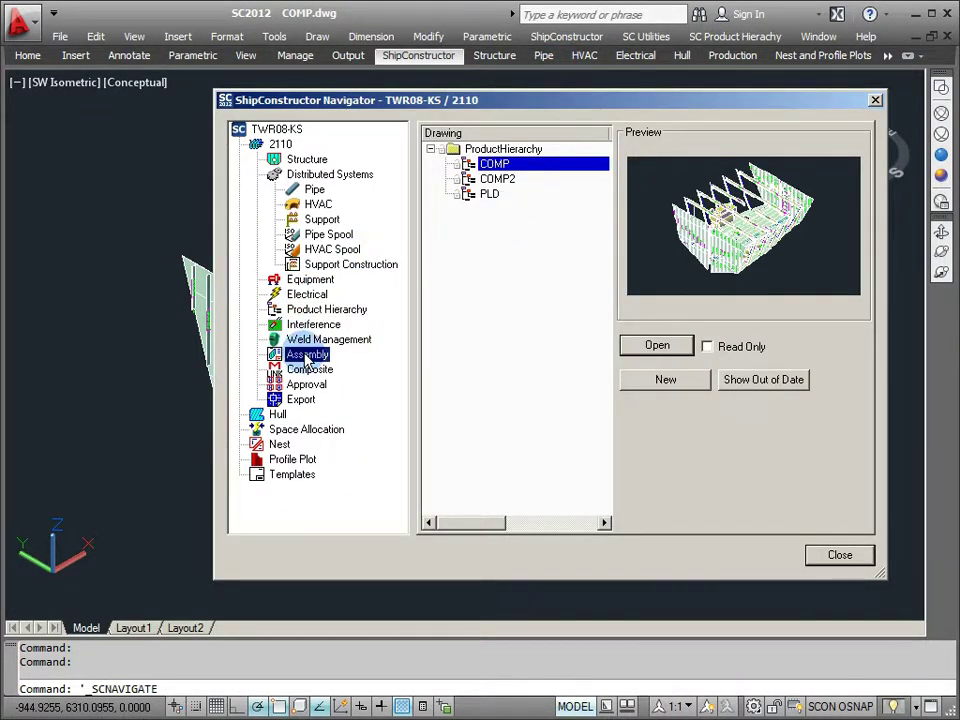
click(650, 346)
click(660, 380)
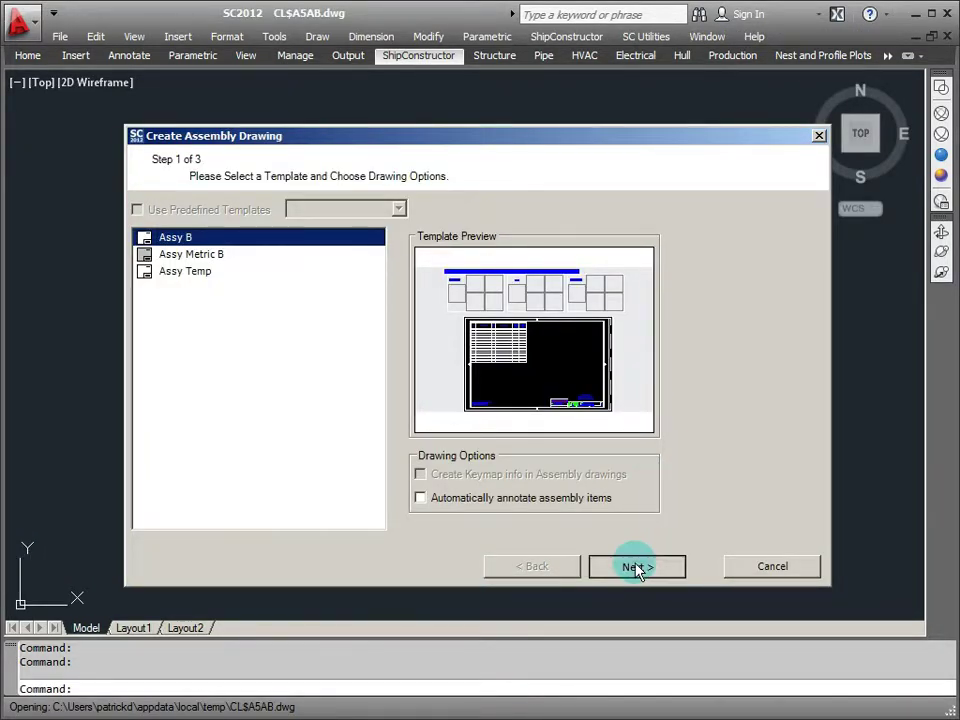
click(637, 567)
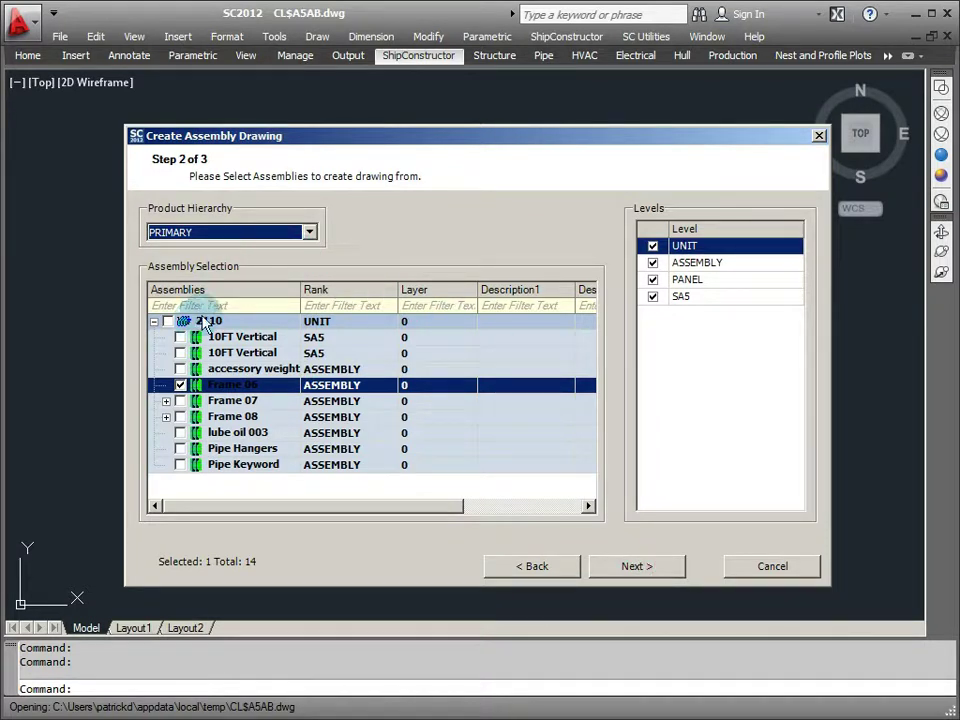
Create drawings for only the Machinery and STD assemblies of the Compartments product hierarchy, leaving out Equipment and Pipe
click(309, 233)
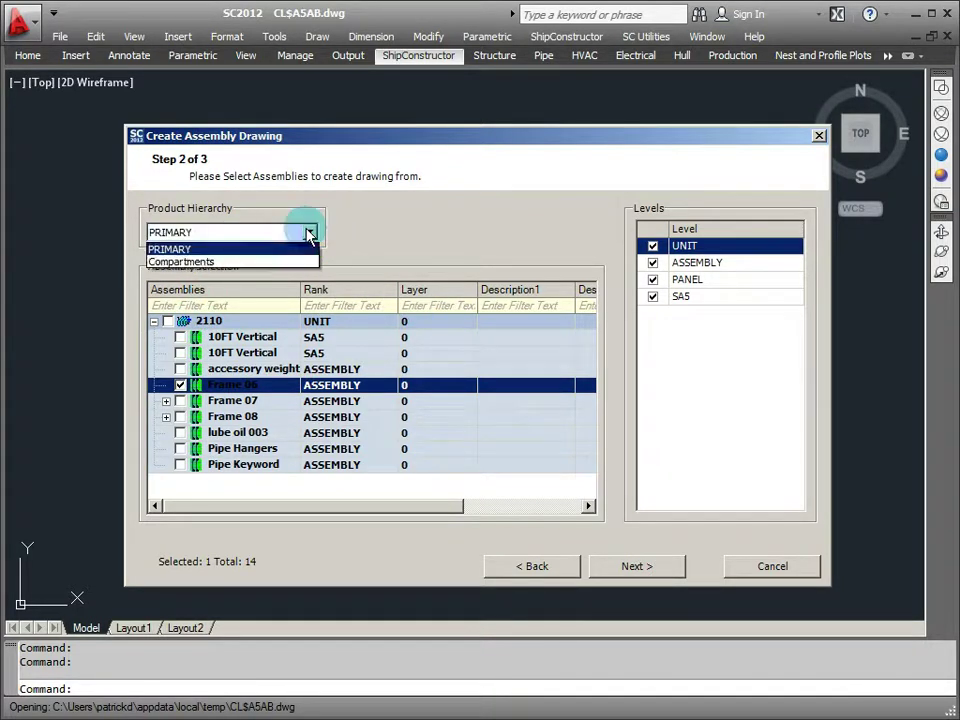
click(241, 262)
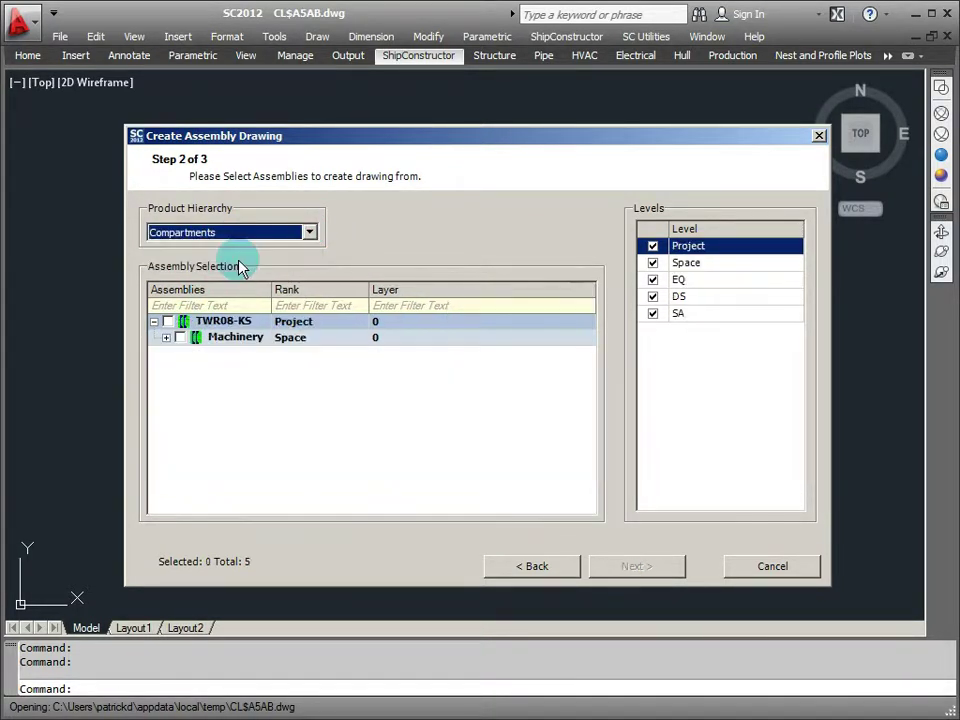
click(166, 337)
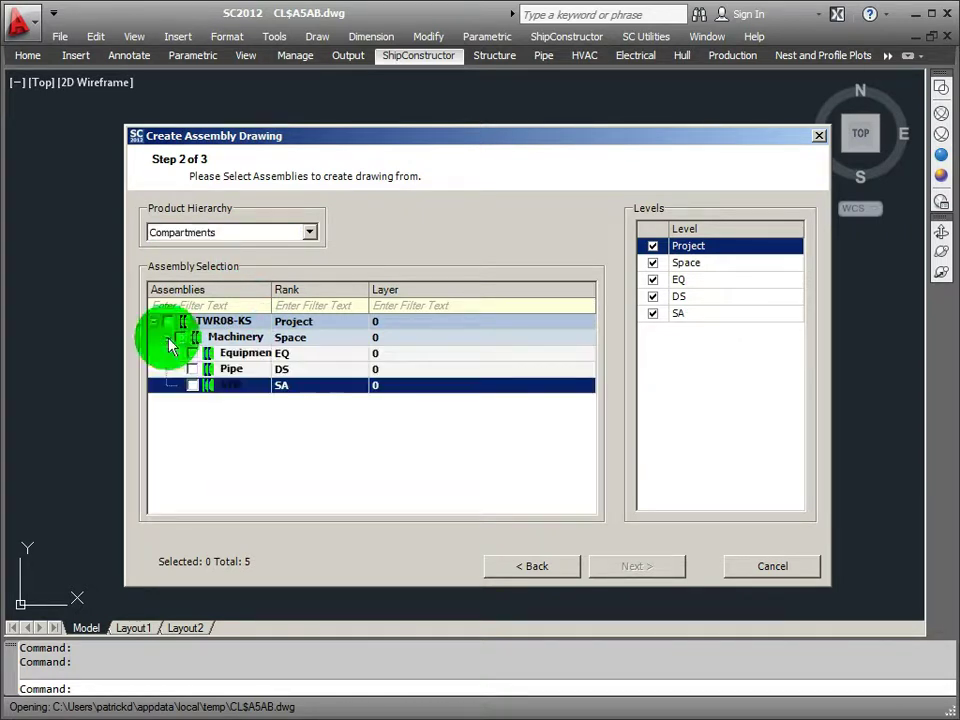
click(192, 385)
click(180, 337)
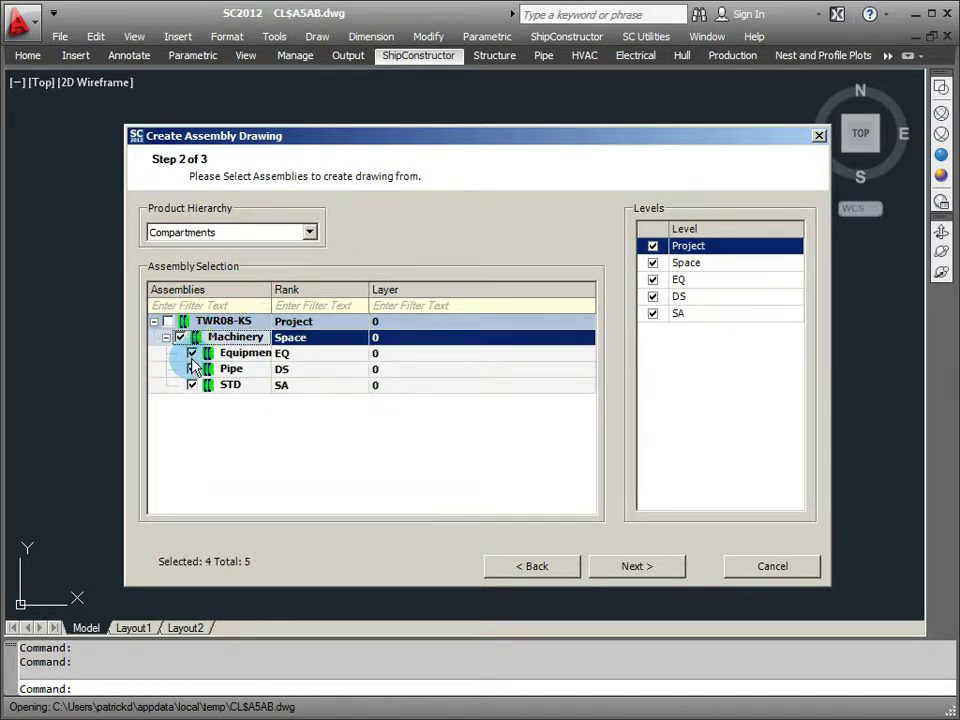
click(192, 353)
click(192, 369)
click(634, 568)
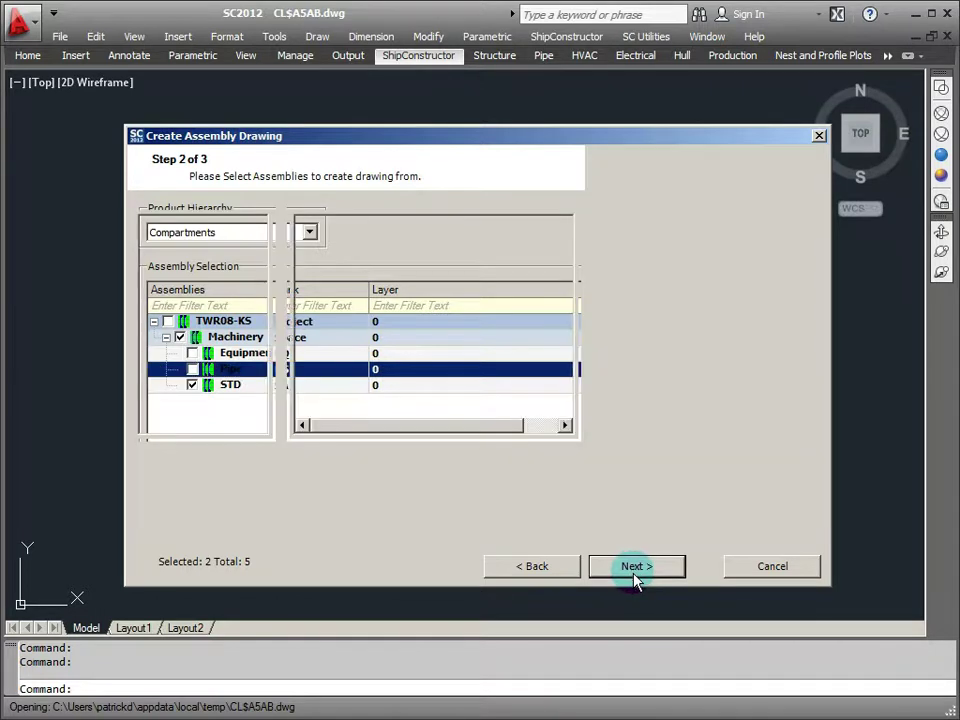
click(640, 568)
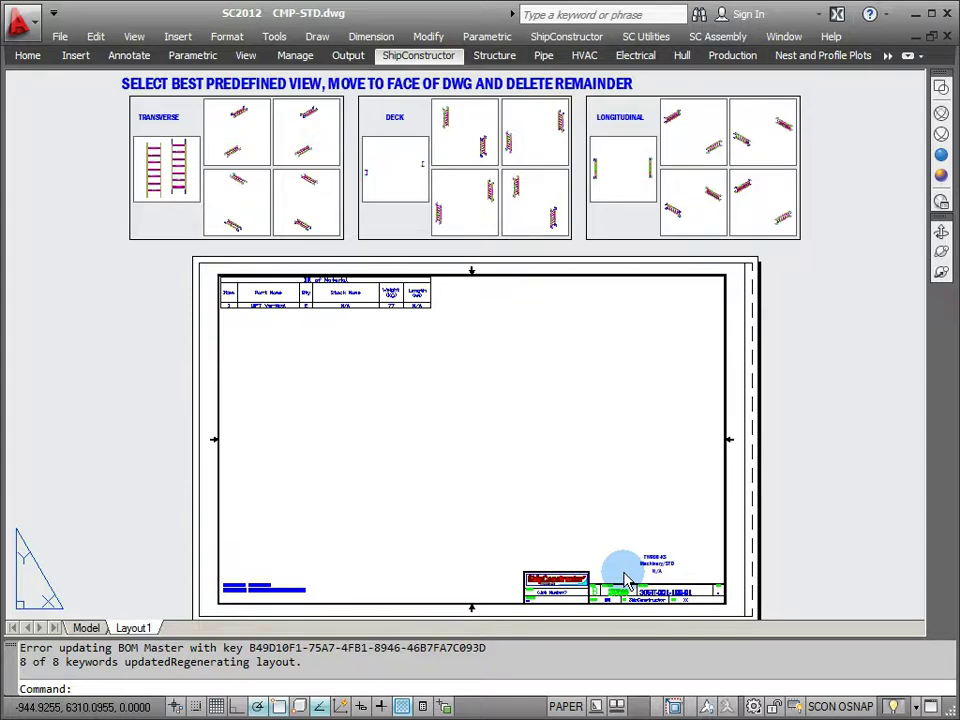
Open the CMP-Machinery assembly drawing from the Navigator
click(580, 37)
click(563, 58)
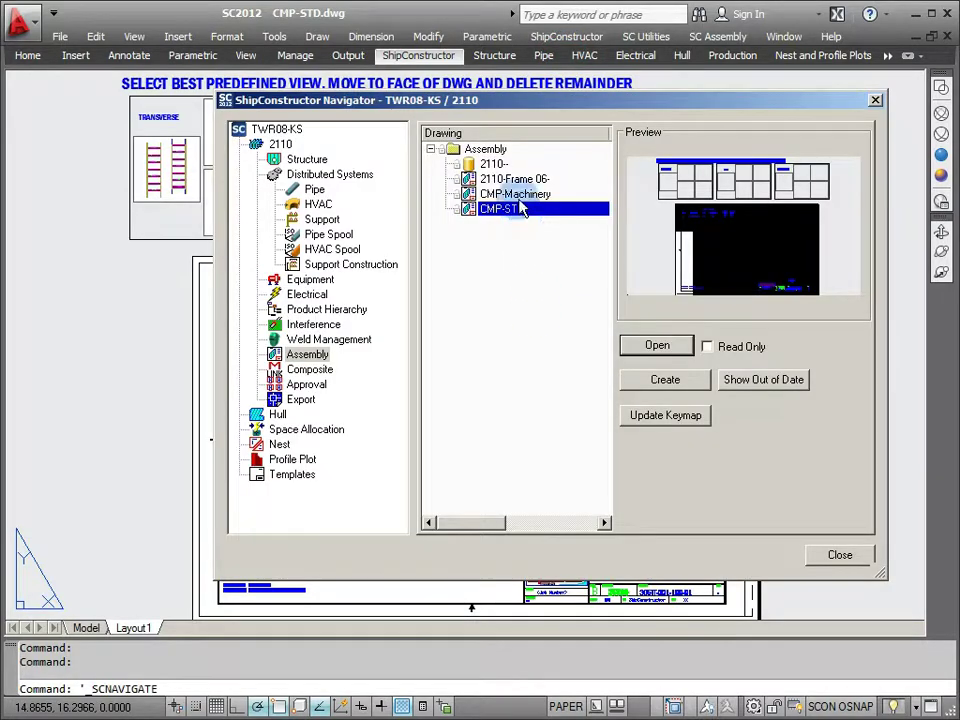
click(512, 193)
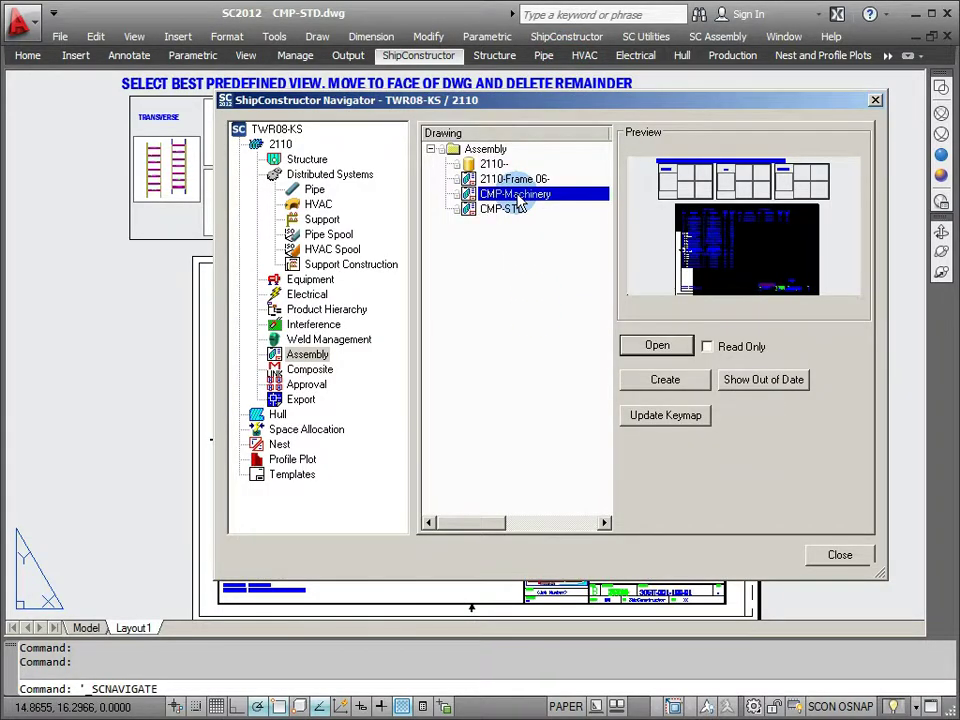
click(648, 346)
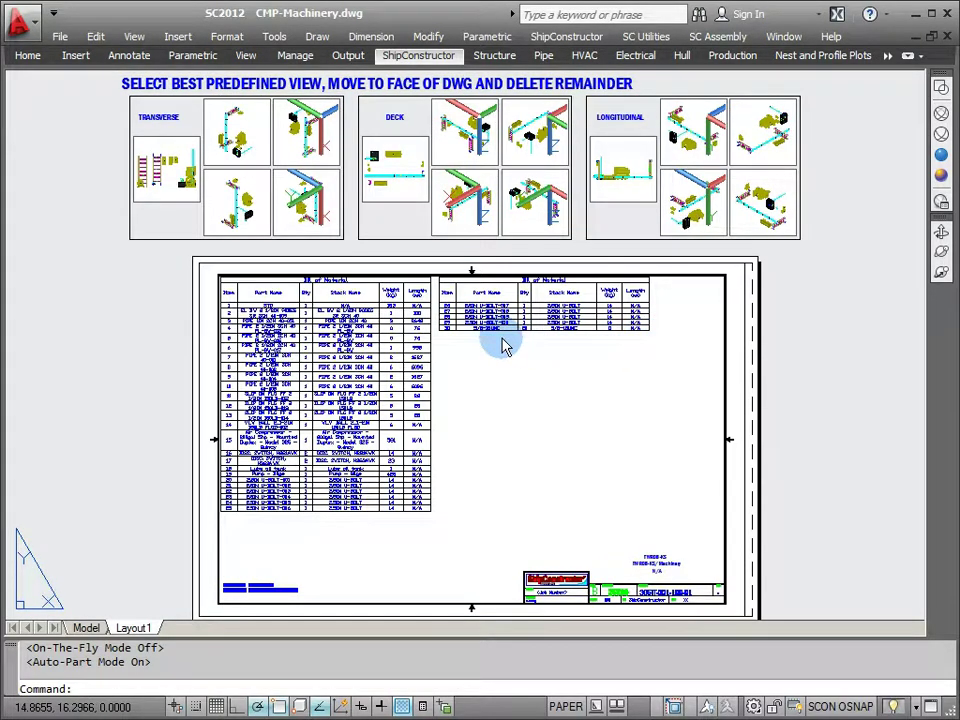
Move the lower-left isometric Deck viewport onto the sheet, just below the second bill of material table
click(435, 218)
drag(469, 208, 484, 377)
right_drag(480, 375, 482, 371)
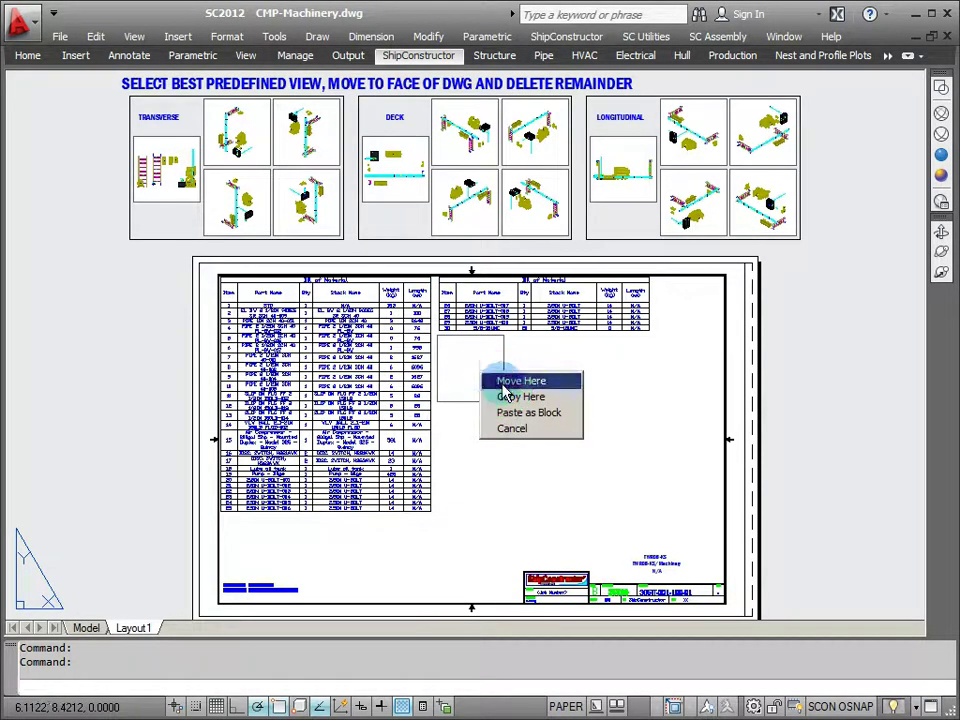
click(498, 386)
click(503, 391)
Stretch the moved viewport's lower-right corner to the title block so it fills the sheet's free area
click(467, 435)
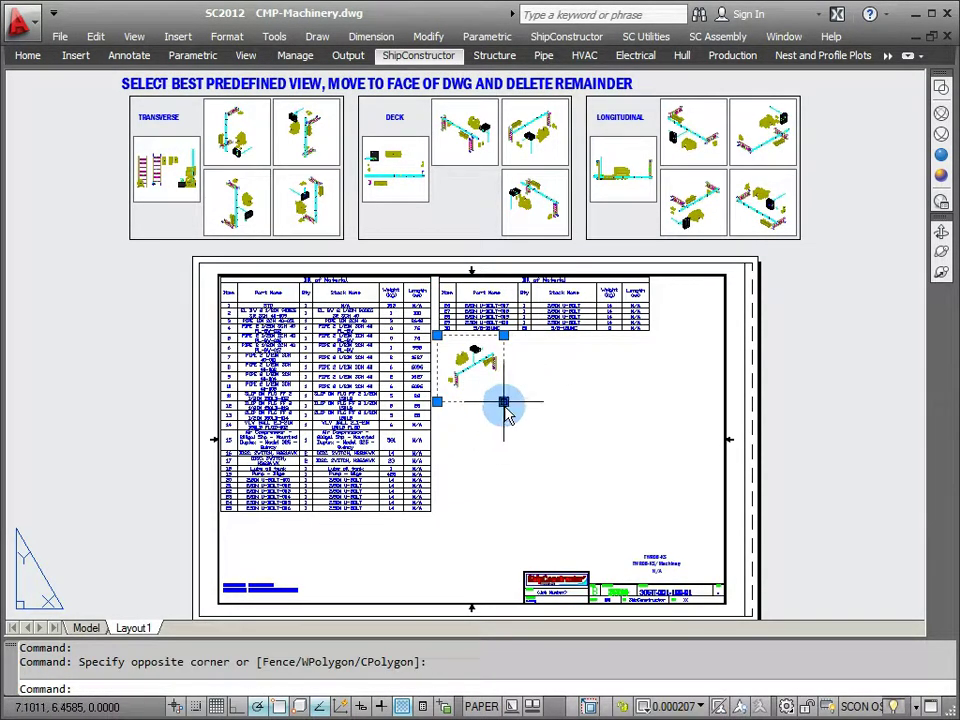
click(503, 402)
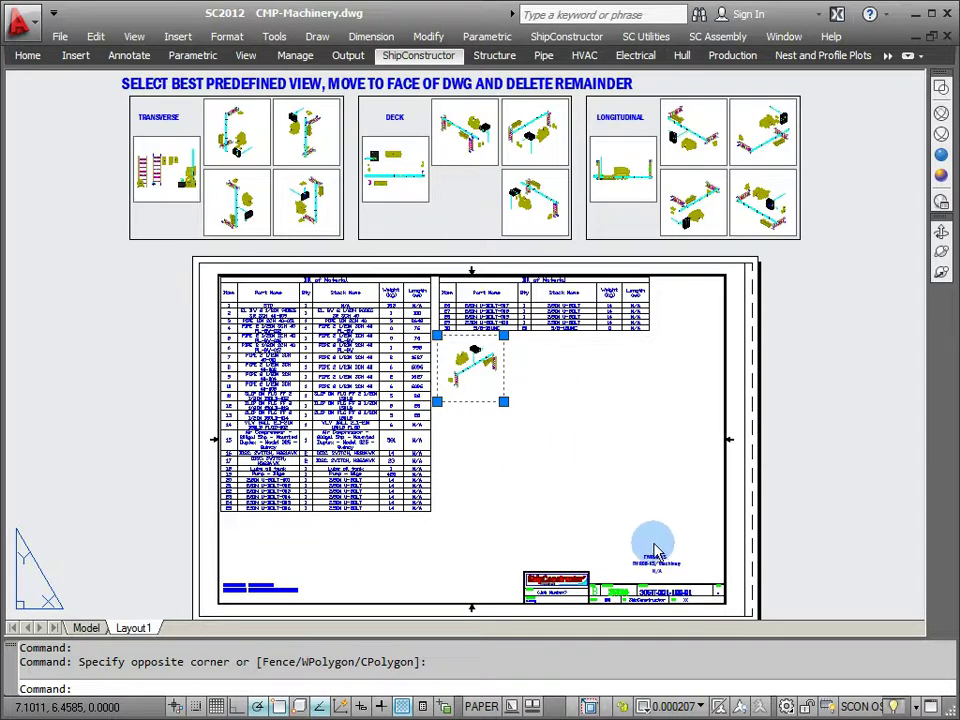
click(712, 585)
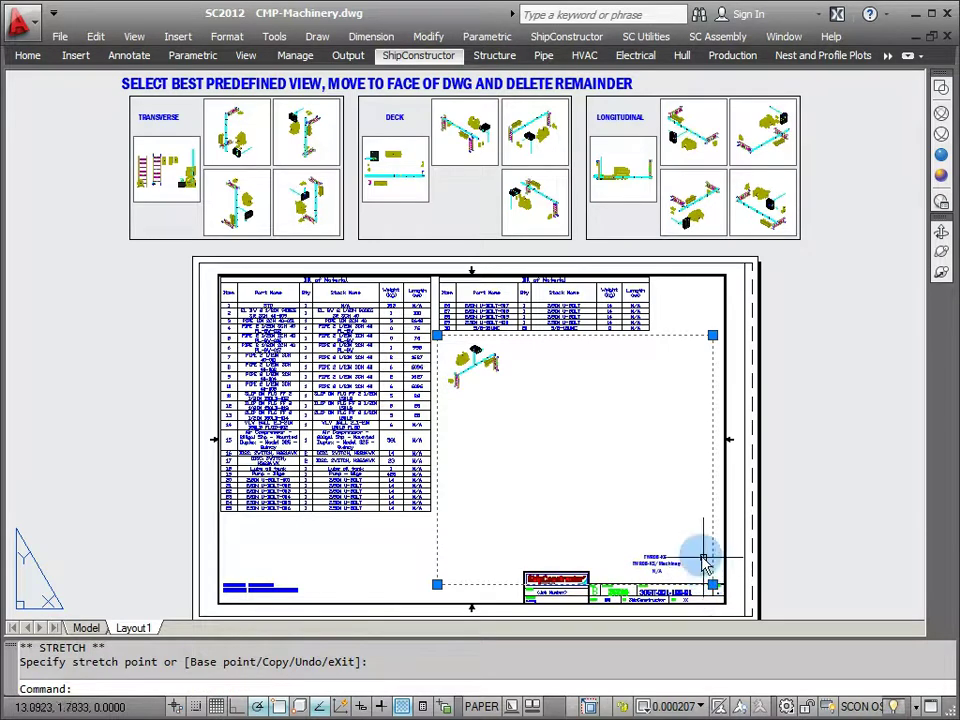
click(620, 493)
key(Escape)
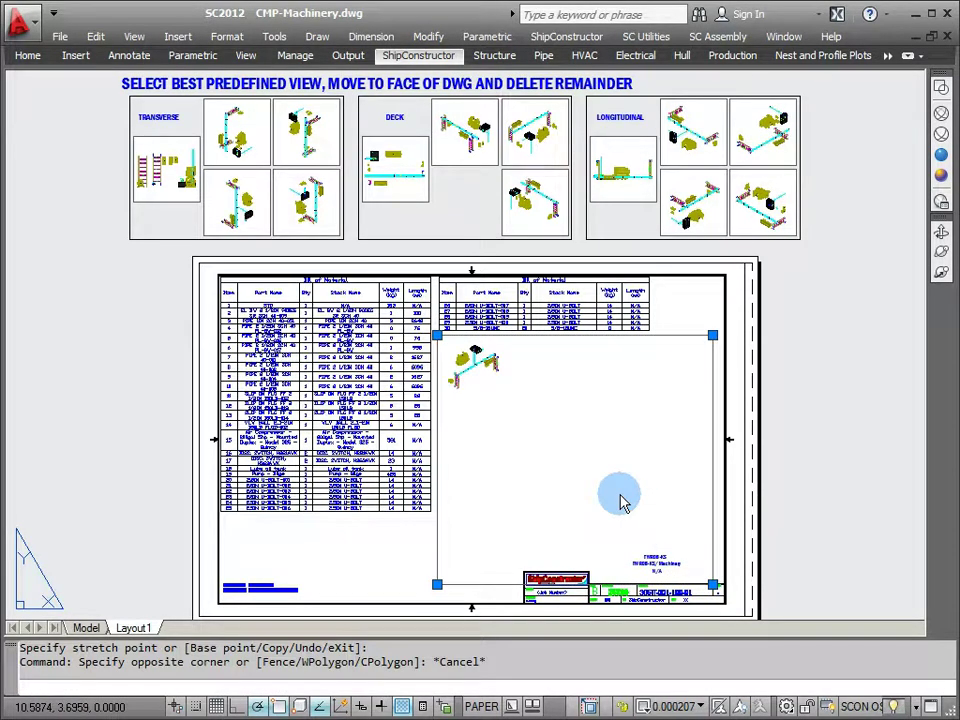
key(Escape)
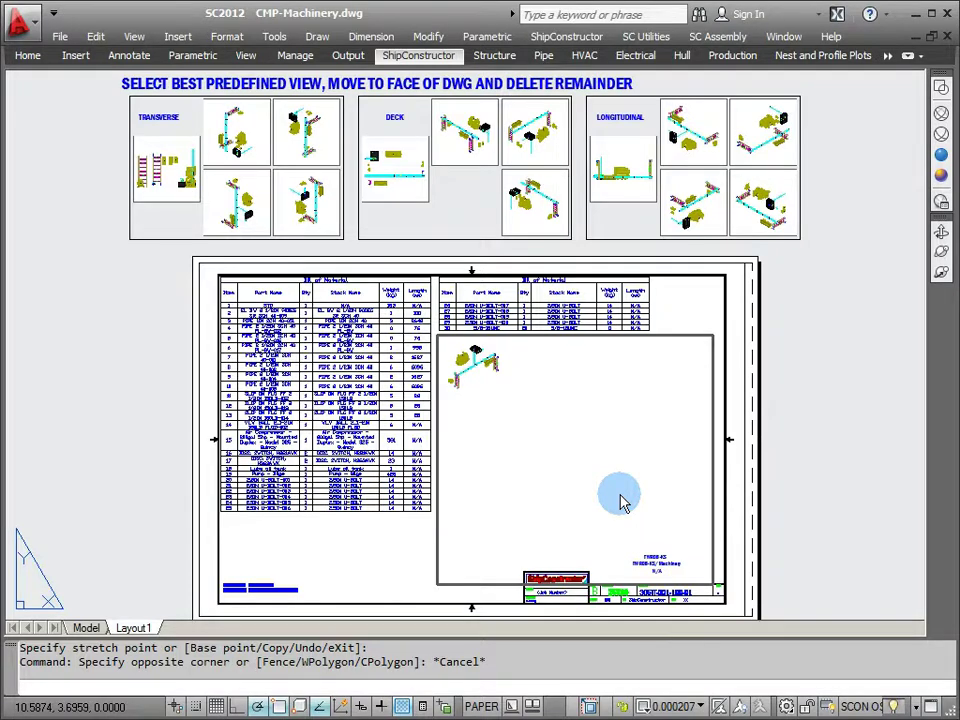
Set the enlarged viewport's view direction to FROM FWD STBD UP with scvpoint and return to paper space
double_click(621, 498)
text(cvpoint)
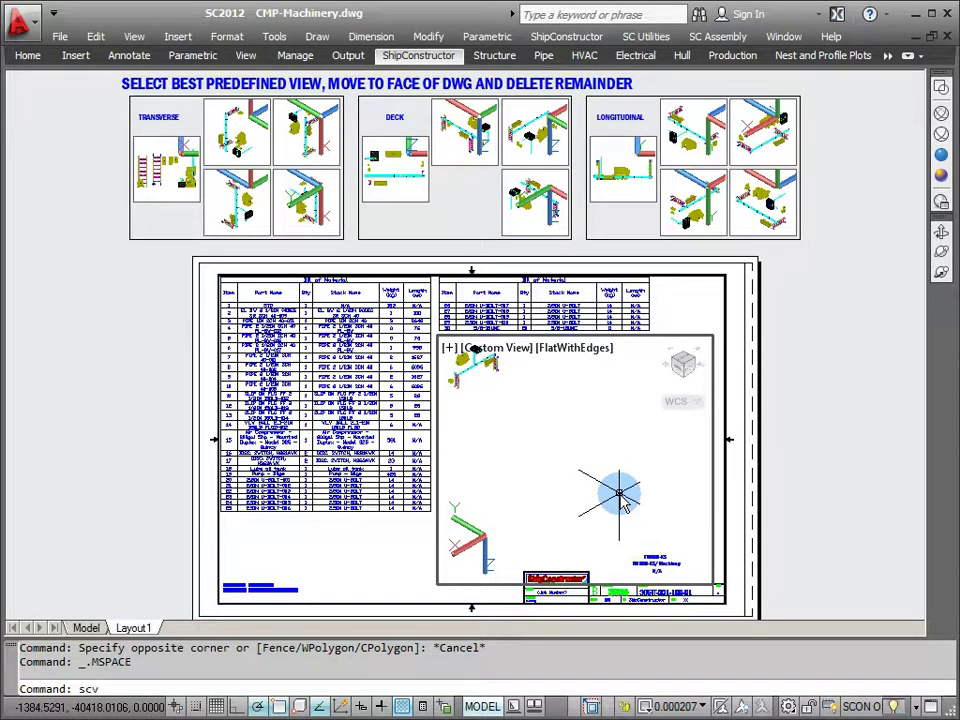
key(Return)
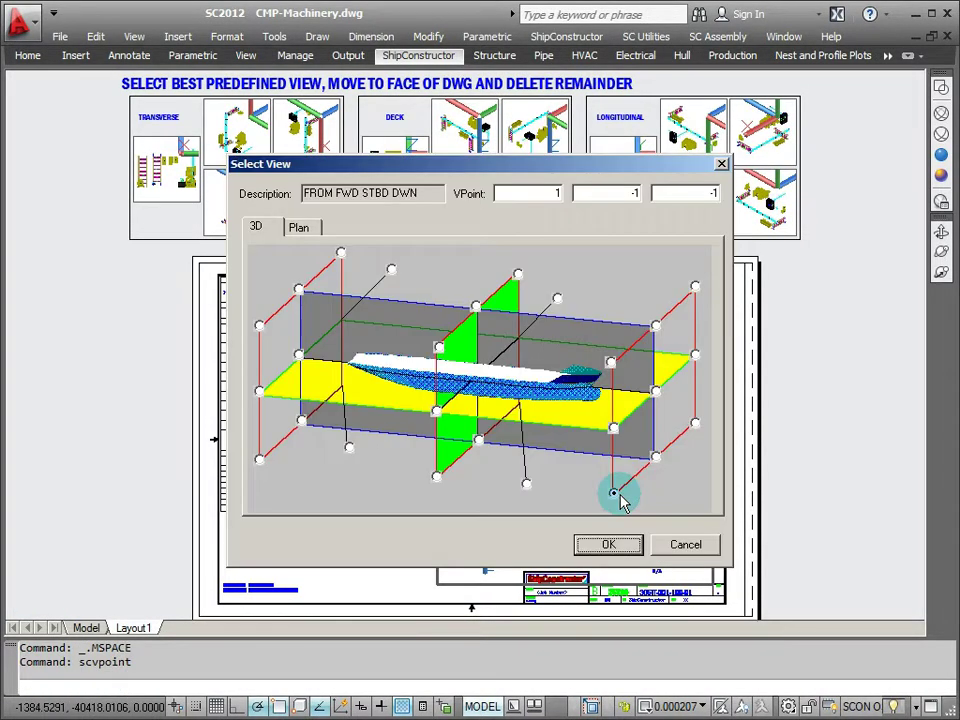
double_click(611, 366)
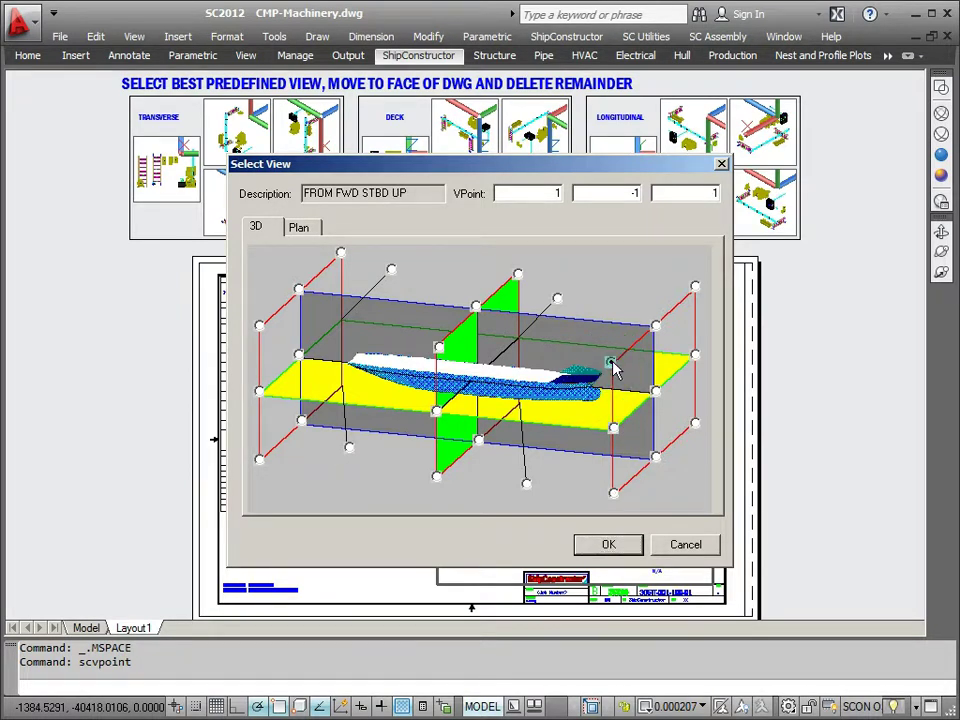
double_click(800, 338)
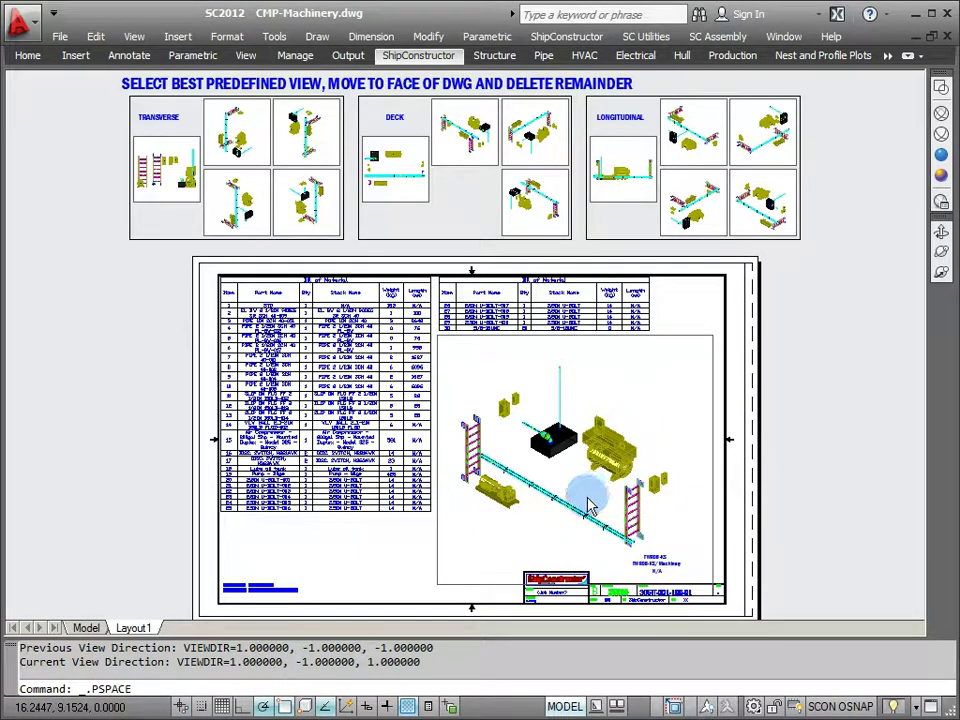
Examine the machinery view and the bill of material on the CMP-Machinery sheet
scroll(590, 503, up, 3)
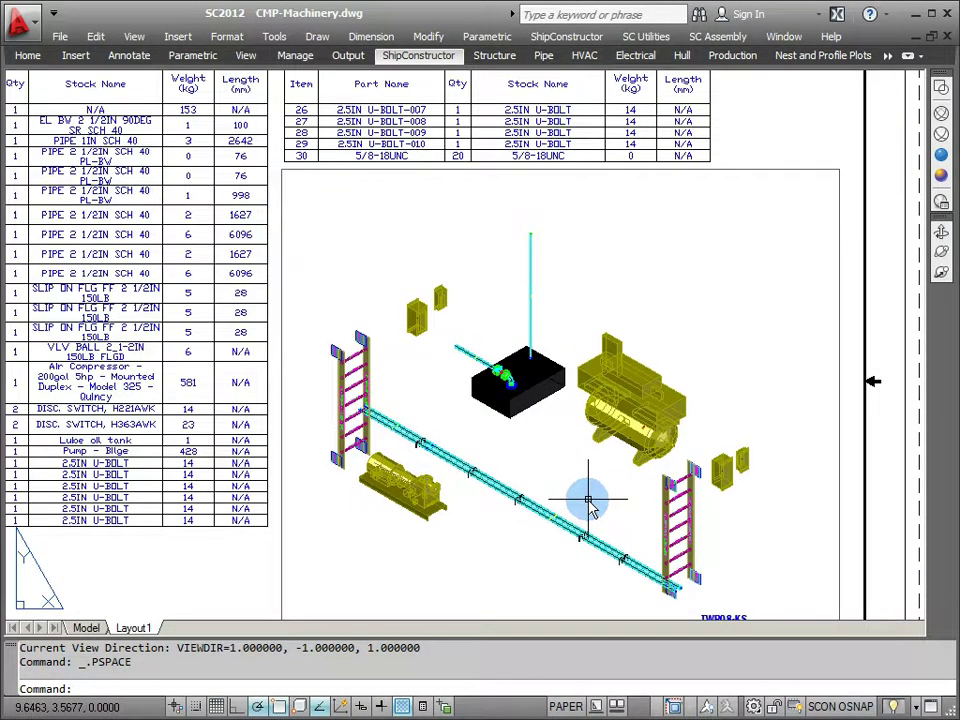
scroll(588, 499, up, 3)
scroll(529, 393, down, 1)
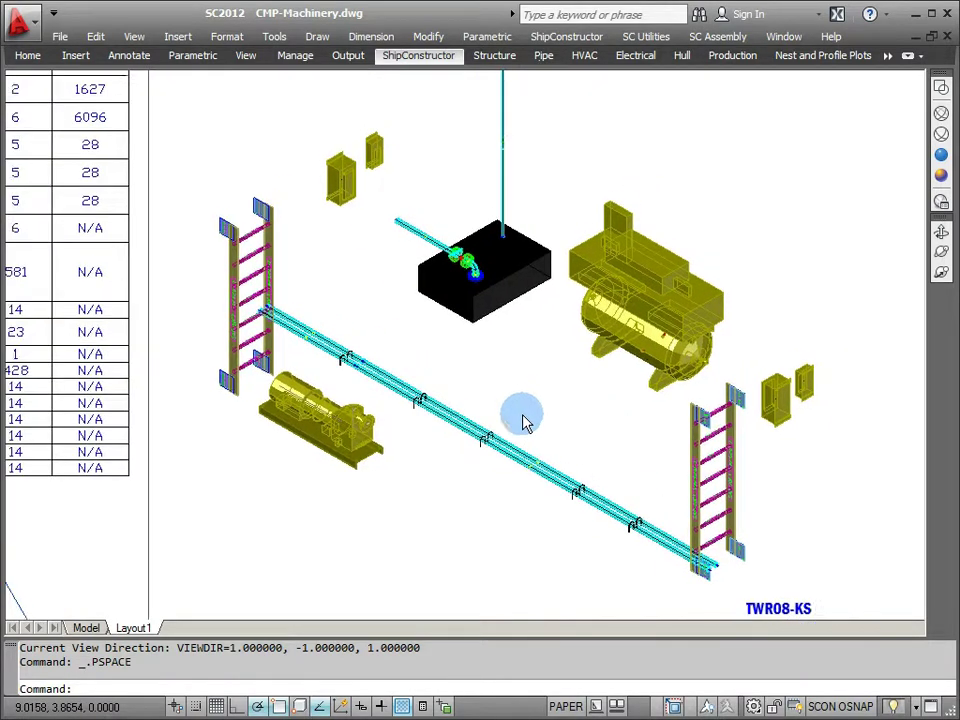
scroll(525, 422, up, 1)
middle_drag(519, 430, 519, 395)
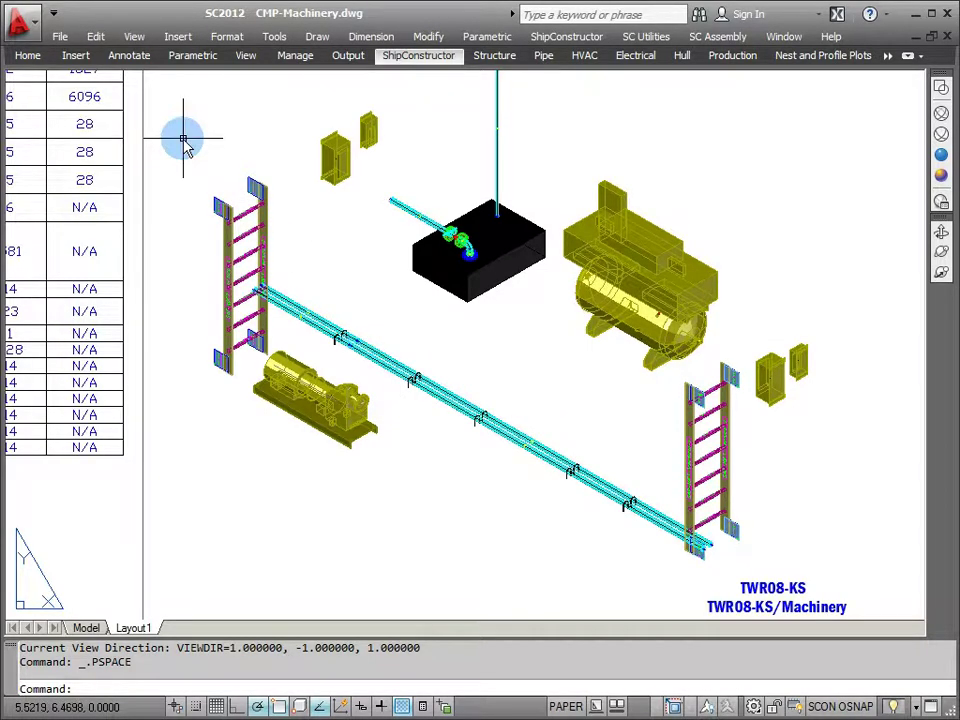
scroll(186, 148, down, 8)
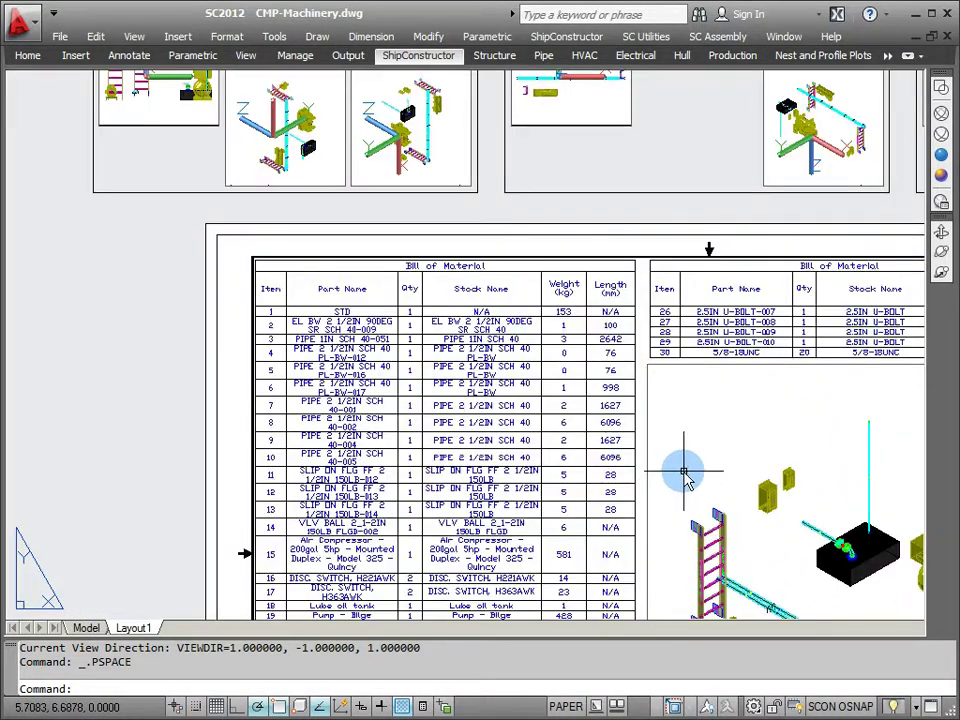
middle_drag(684, 474, 677, 349)
scroll(677, 349, up, 2)
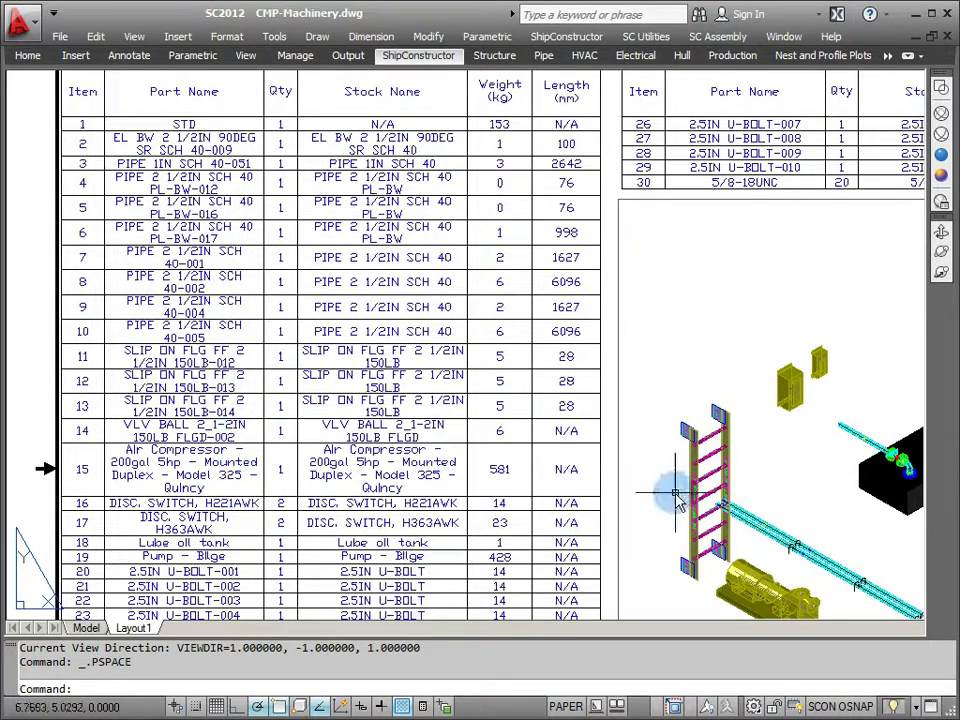
middle_drag(784, 497, 286, 295)
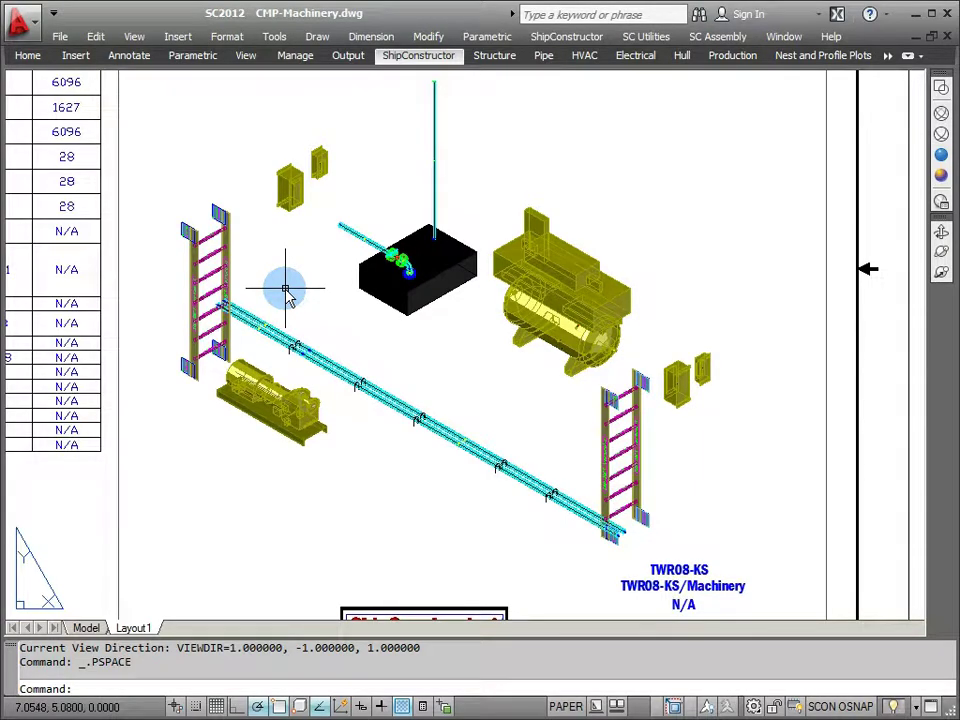
scroll(285, 290, down, 3)
middle_drag(289, 283, 513, 365)
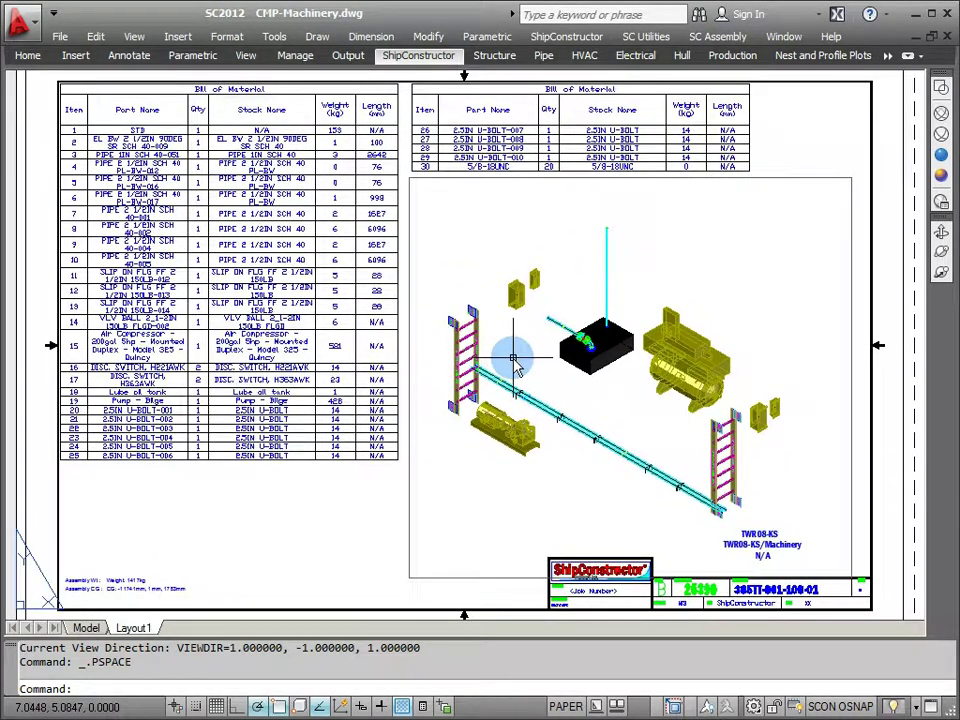